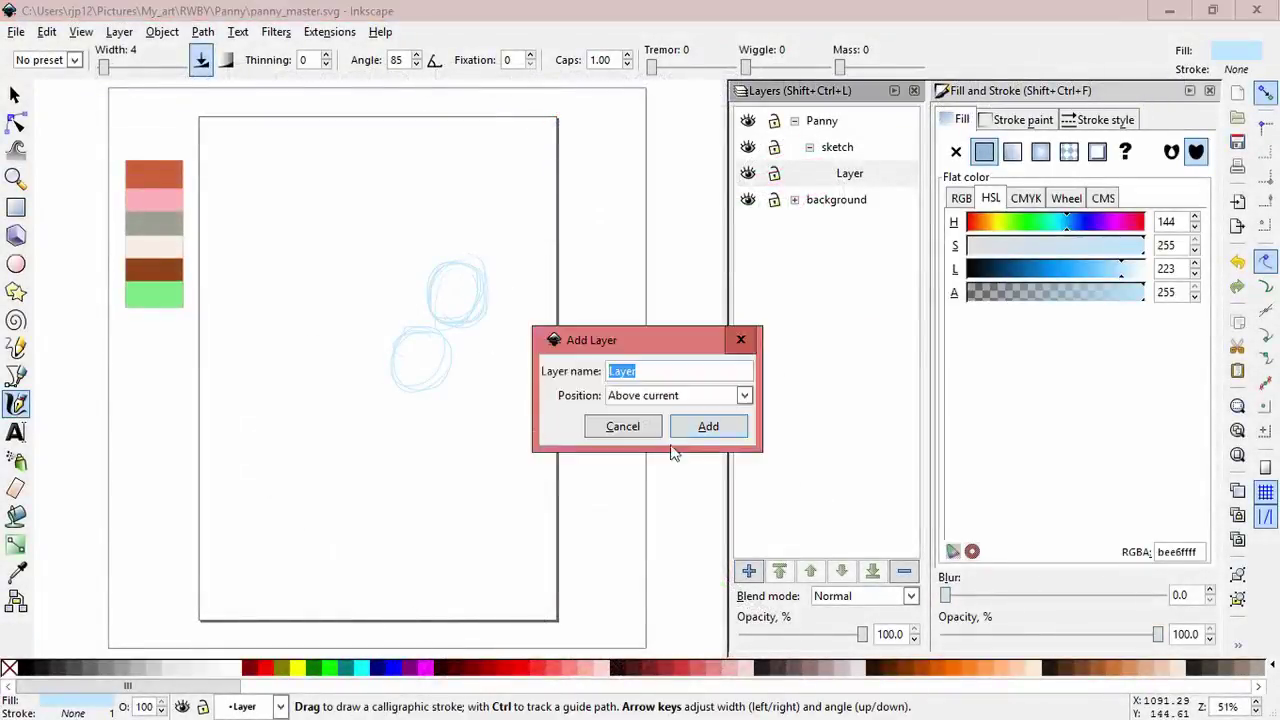
Add a layer above the current one and sketch the straight arm's guide line down from the upper circle.
click(706, 426)
key(plus)
mouse_move(443, 457)
mouse_down()
mouse_move(466, 286)
mouse_move(449, 424)
mouse_up()
key(ctrl+z)
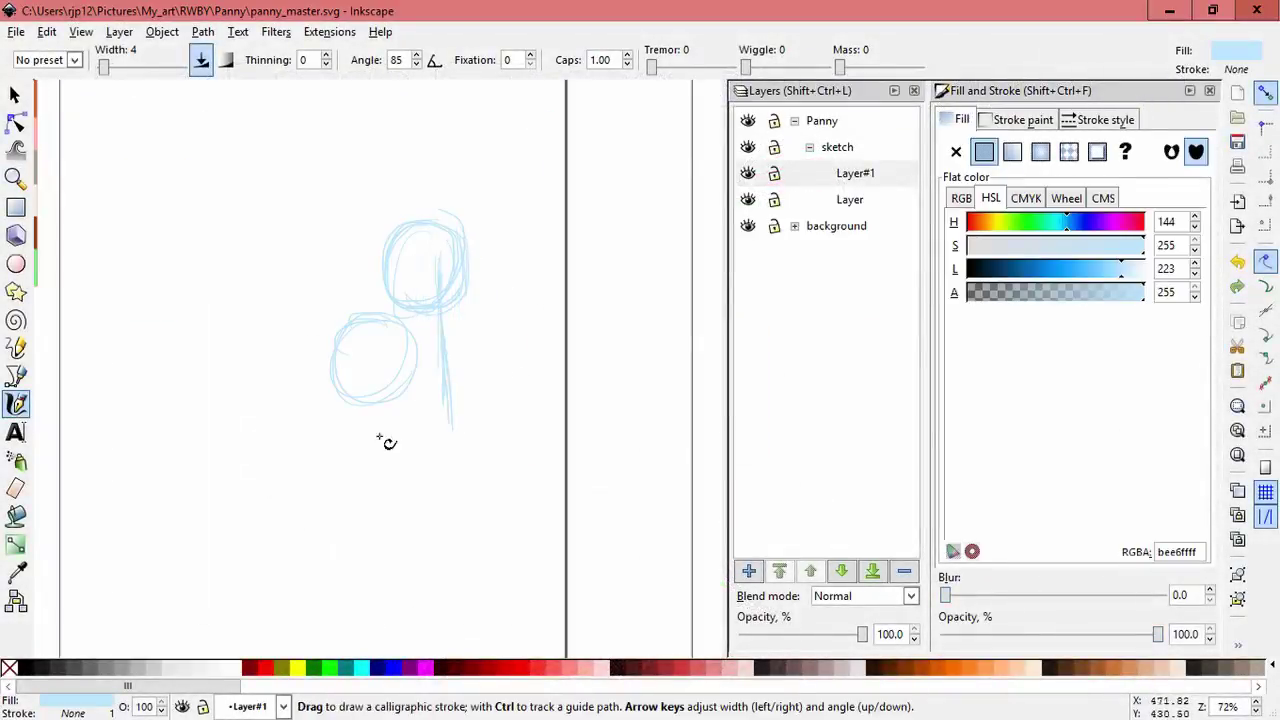
Sketch the bent guide lines of the raised arm extending upward from the upper circle.
scroll(386, 443, up, 2)
scroll(386, 443, left, 2)
drag(403, 270, 445, 303)
scroll(457, 314, down, 3)
scroll(418, 308, down, 1)
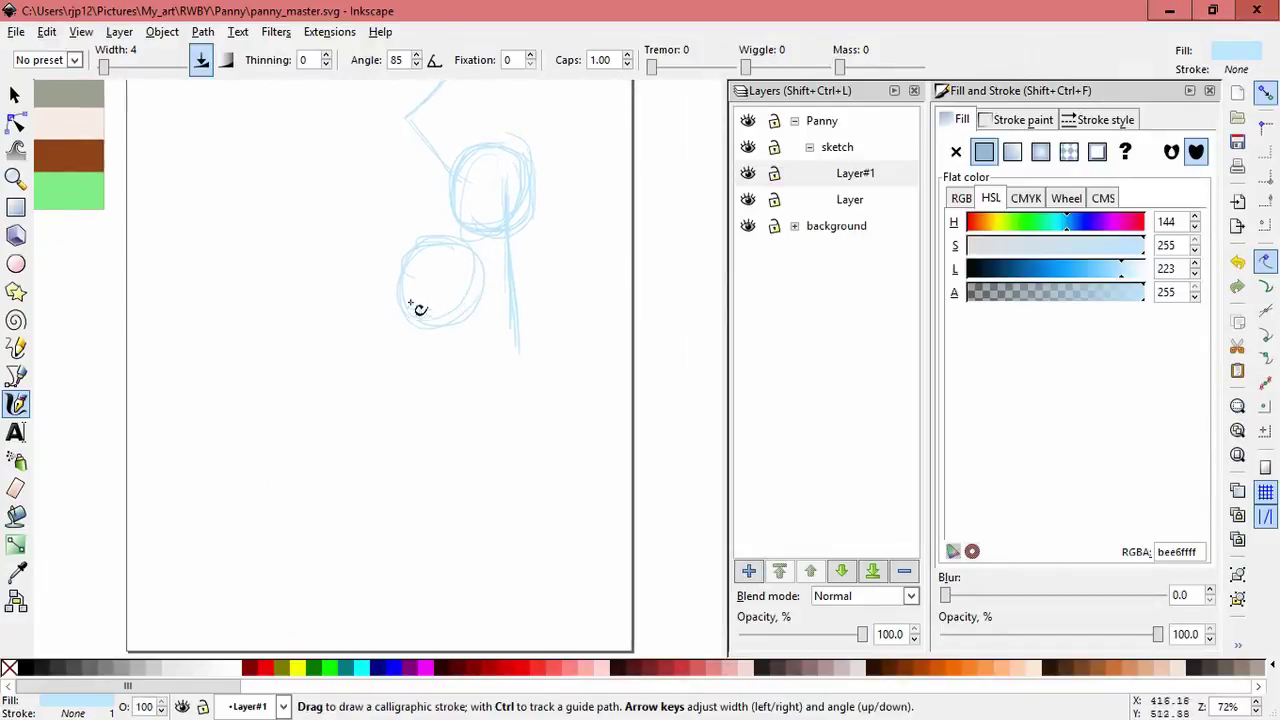
Sketch the leg's guide lines running diagonally down and outward from the lower circle.
mouse_move(305, 352)
mouse_down()
mouse_move(257, 383)
mouse_move(280, 383)
mouse_move(273, 457)
mouse_up()
key(ctrl+z)
scroll(556, 395, up, 3)
scroll(556, 395, right, 1)
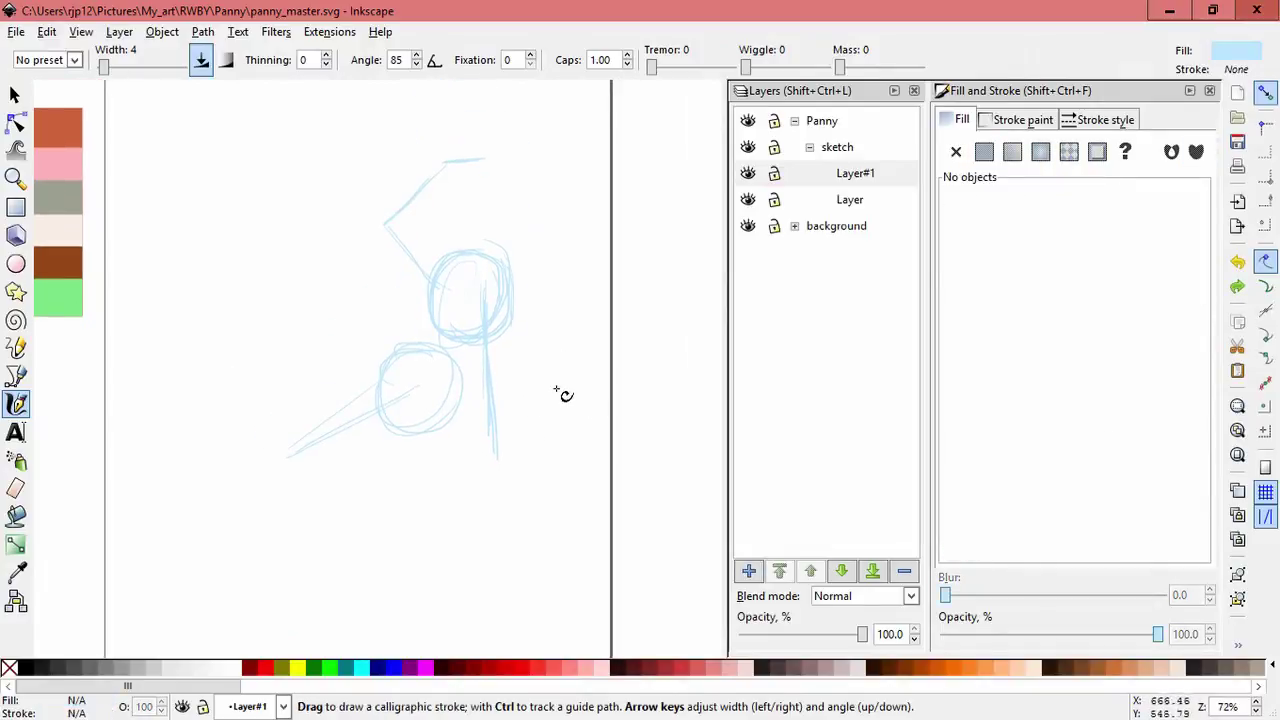
Add another sketch layer and draw the waist and hip contour joining the two body circles.
key(ctrl+shift+n)
key(Return)
scroll(534, 271, up, 1)
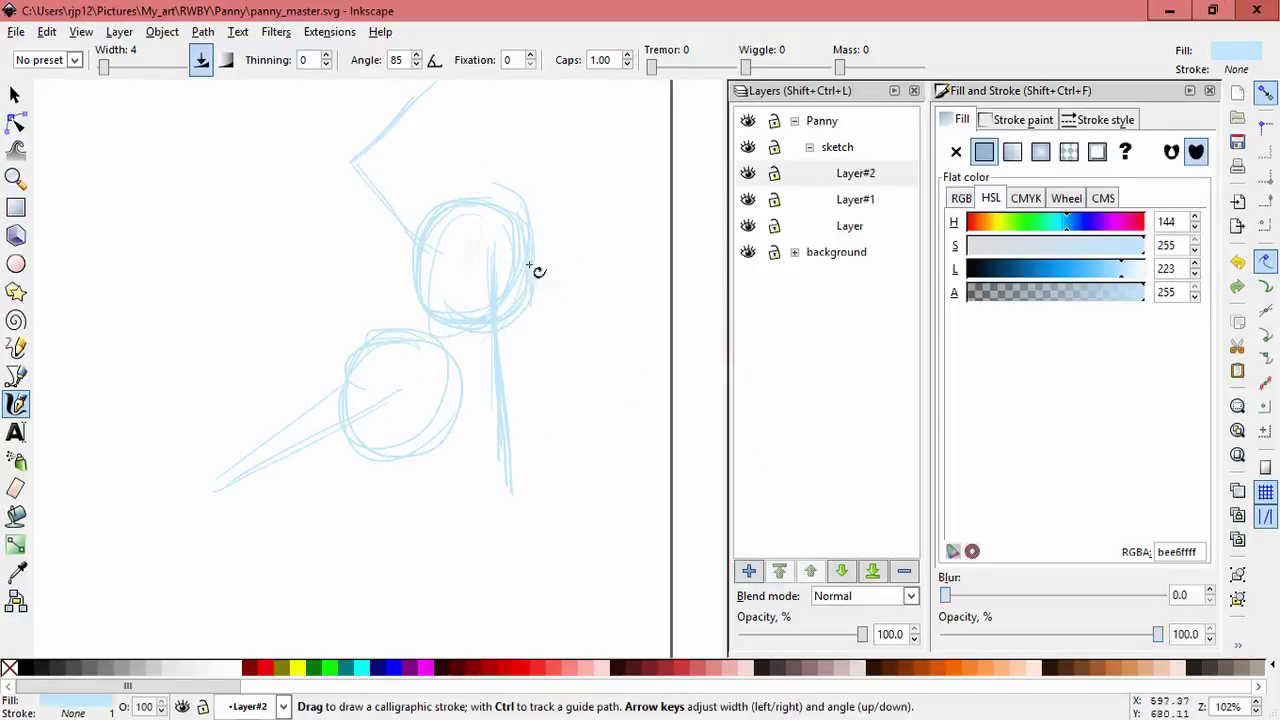
mouse_move(494, 336)
mouse_down()
mouse_move(437, 466)
mouse_move(410, 476)
mouse_up()
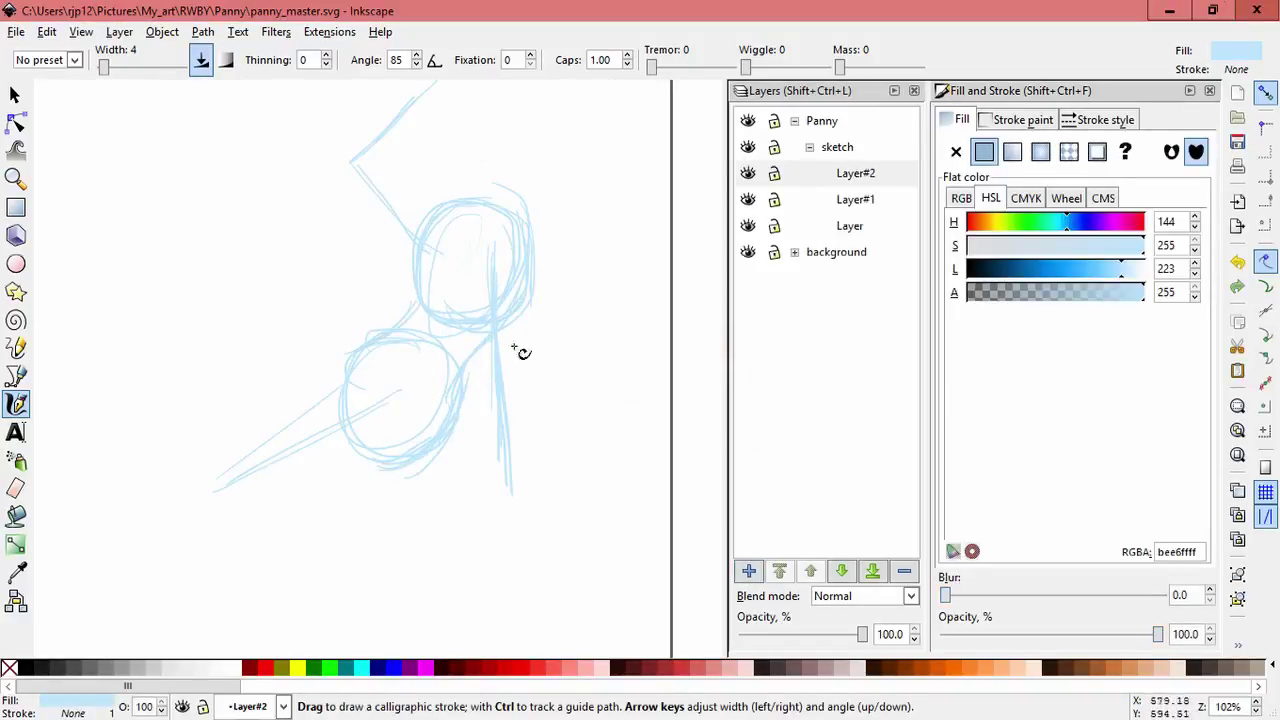
Sketch a first outline of the extended thigh and lower leg along the leg's guide lines.
scroll(562, 342, down, 1)
scroll(558, 339, left, 2)
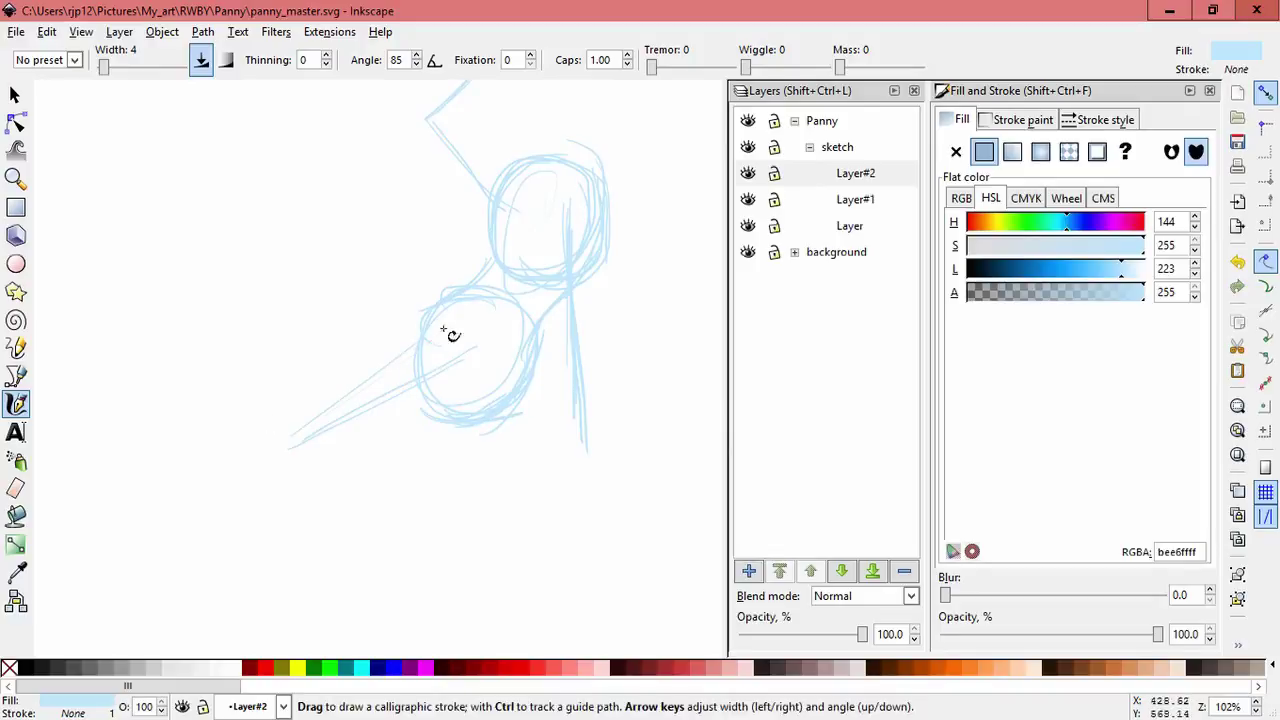
scroll(398, 352, down, 1)
scroll(398, 352, left, 2)
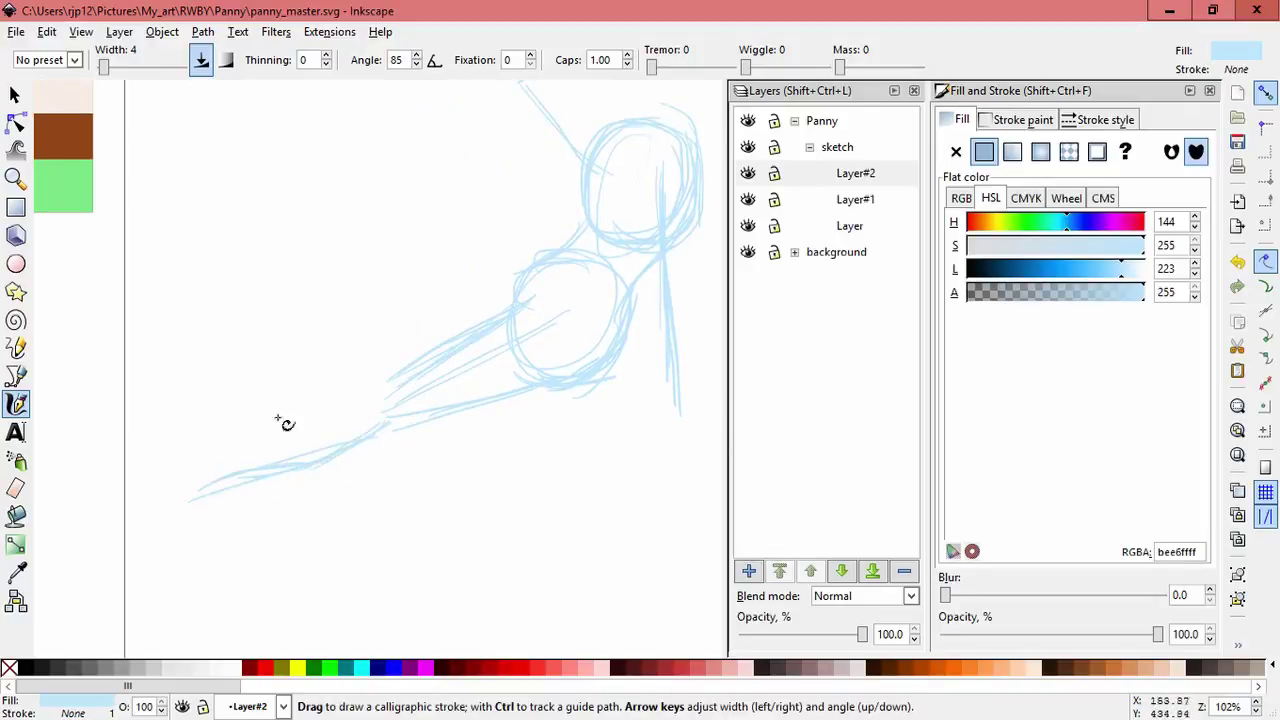
Try selecting the lower leg strokes and rotating them about 6 degrees around the knee.
scroll(382, 414, up, 1)
scroll(382, 414, right, 1)
key(s)
key(ctrl+a)
key(Escape)
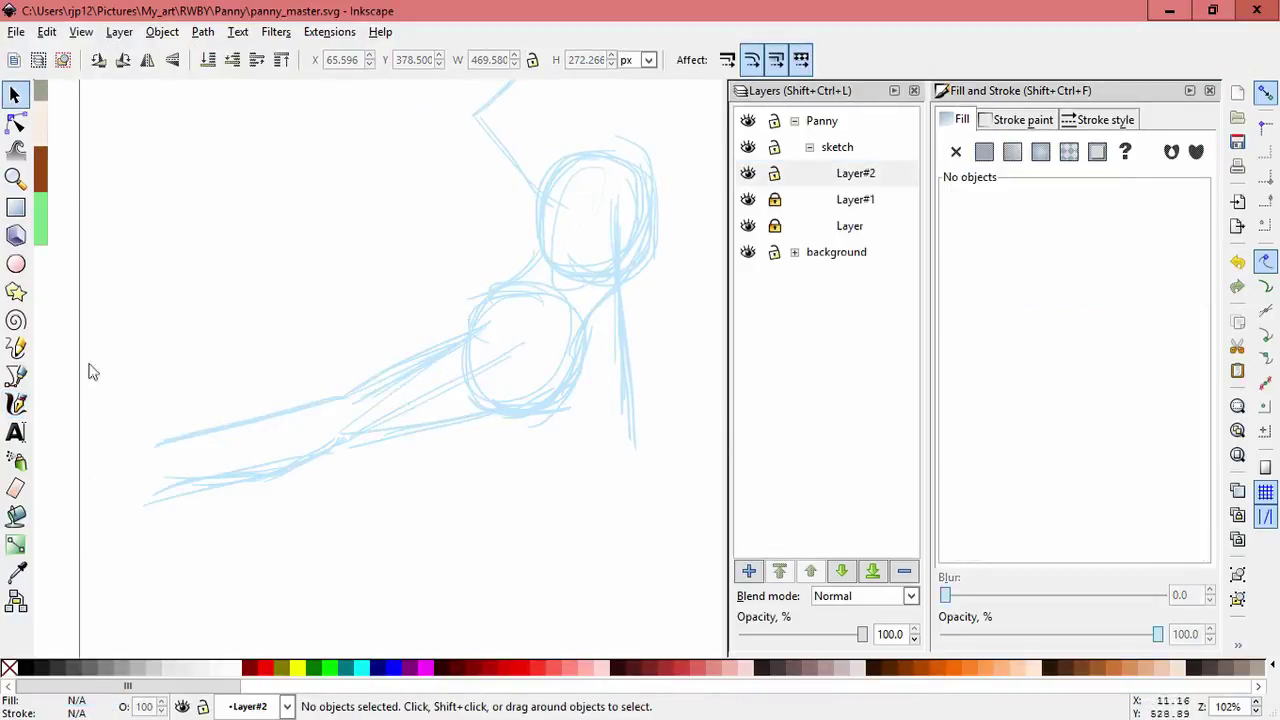
key(ctrl+a)
click(375, 365)
drag(135, 313, 337, 320)
key(Escape)
drag(150, 395, 163, 414)
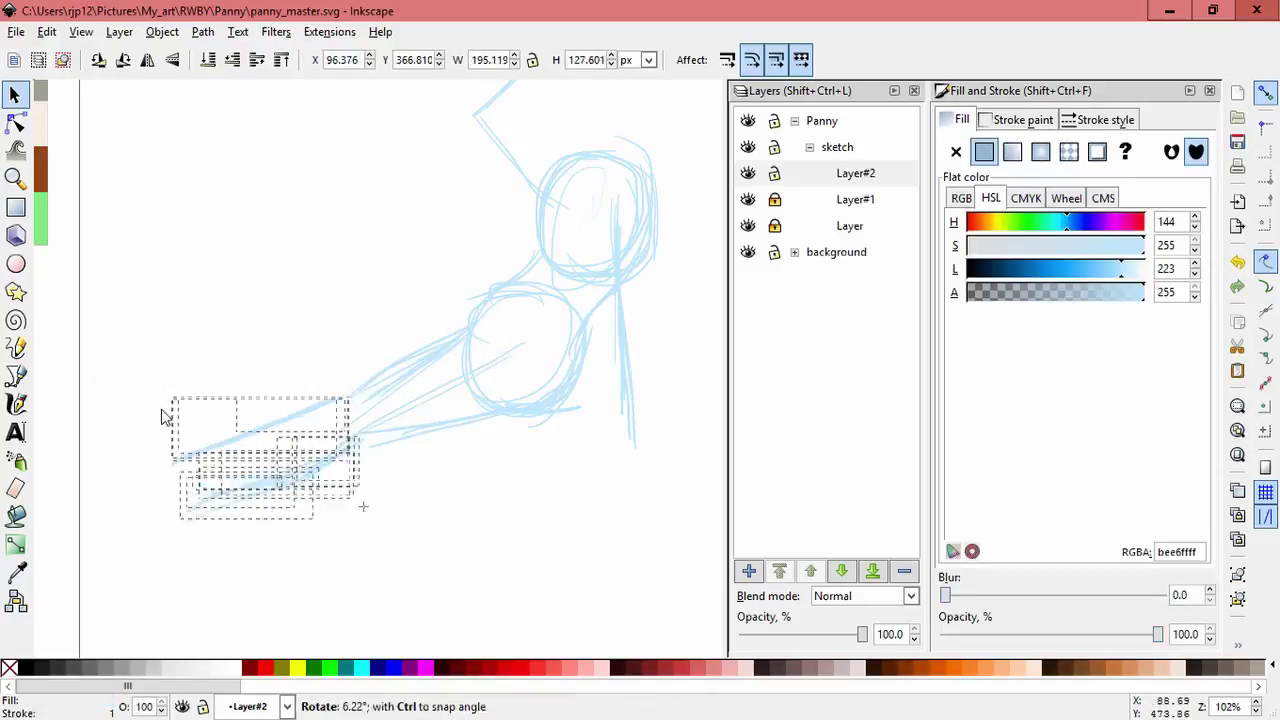
key(Escape)
Undo the lower leg rotation and the first leg outline strokes.
key(ctrl+z)
key(ctrl+z)
key(c)
key(ctrl+z)
key(ctrl+z)
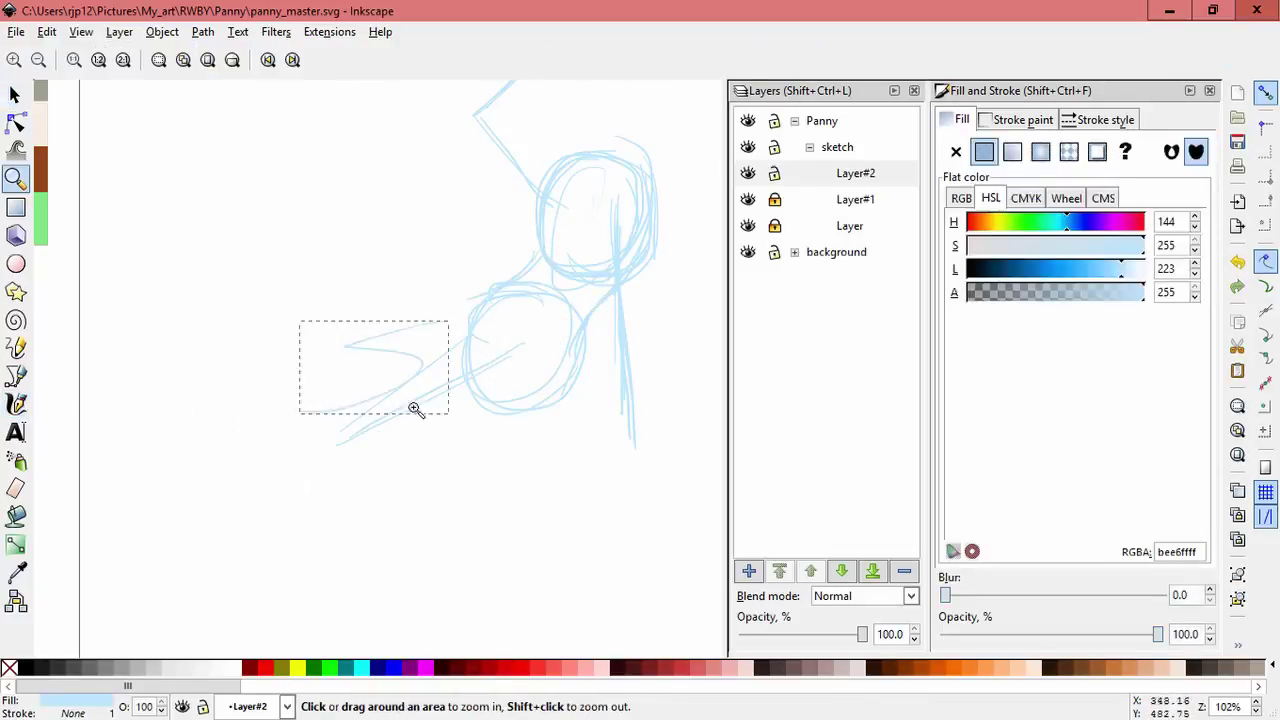
Redraw the hip curve and the extended leg's upper and lower contours on Layer#2.
drag(572, 348, 576, 381)
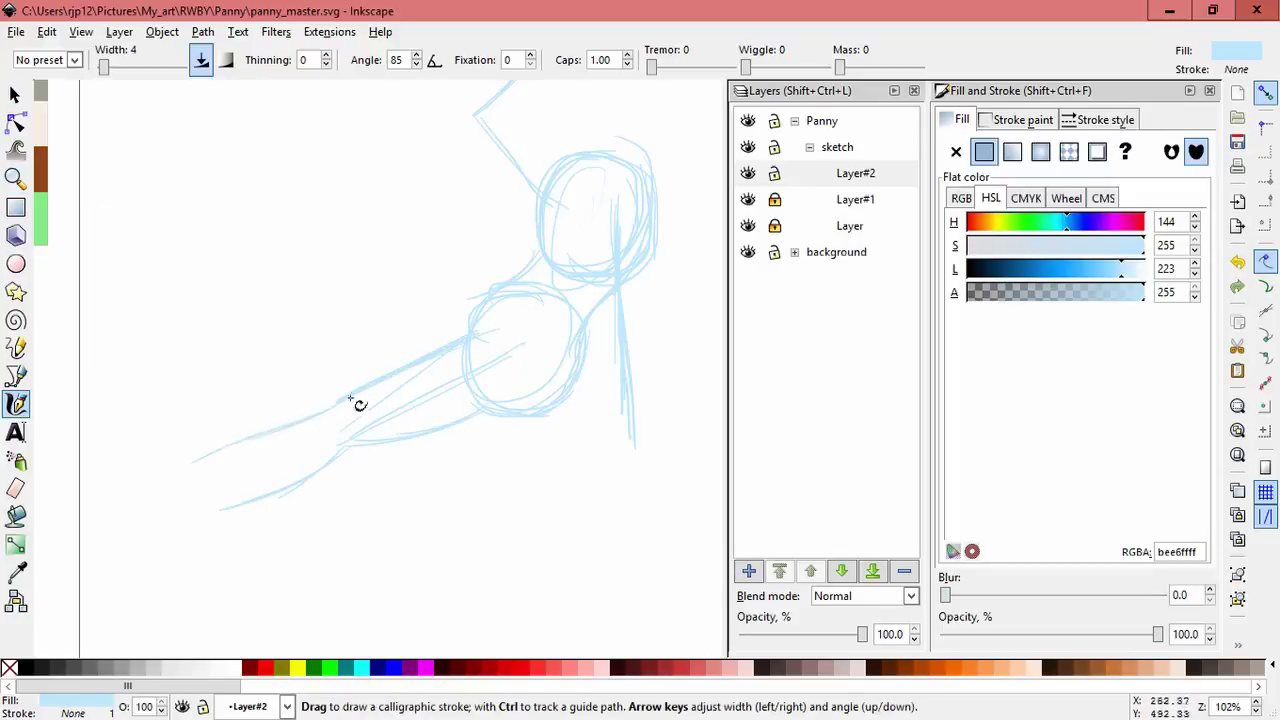
key(ctrl+z)
drag(208, 466, 264, 443)
Select the extended leg's outline strokes and bring the lower leg slightly closer to the hip.
key(s)
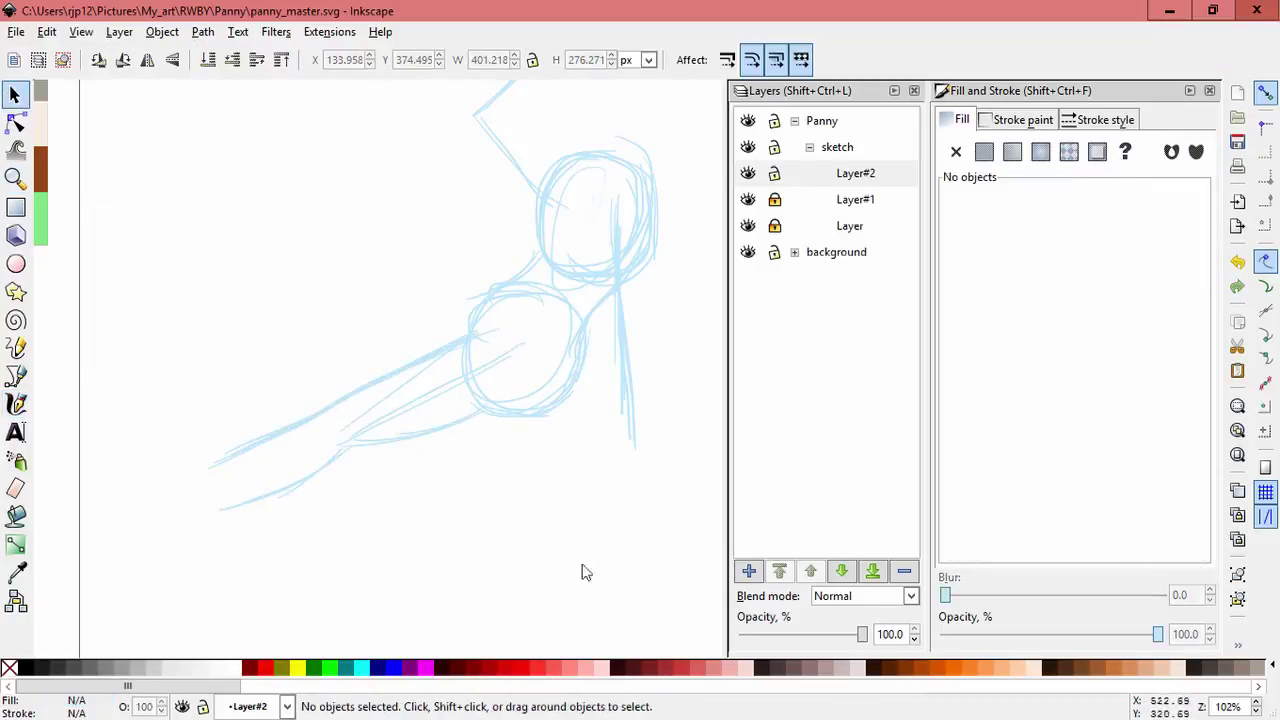
key(ctrl+a)
drag(583, 571, 229, 511)
Draw the second thigh's upper contour from the waist to its bent knee with calligraphic strokes.
key(c)
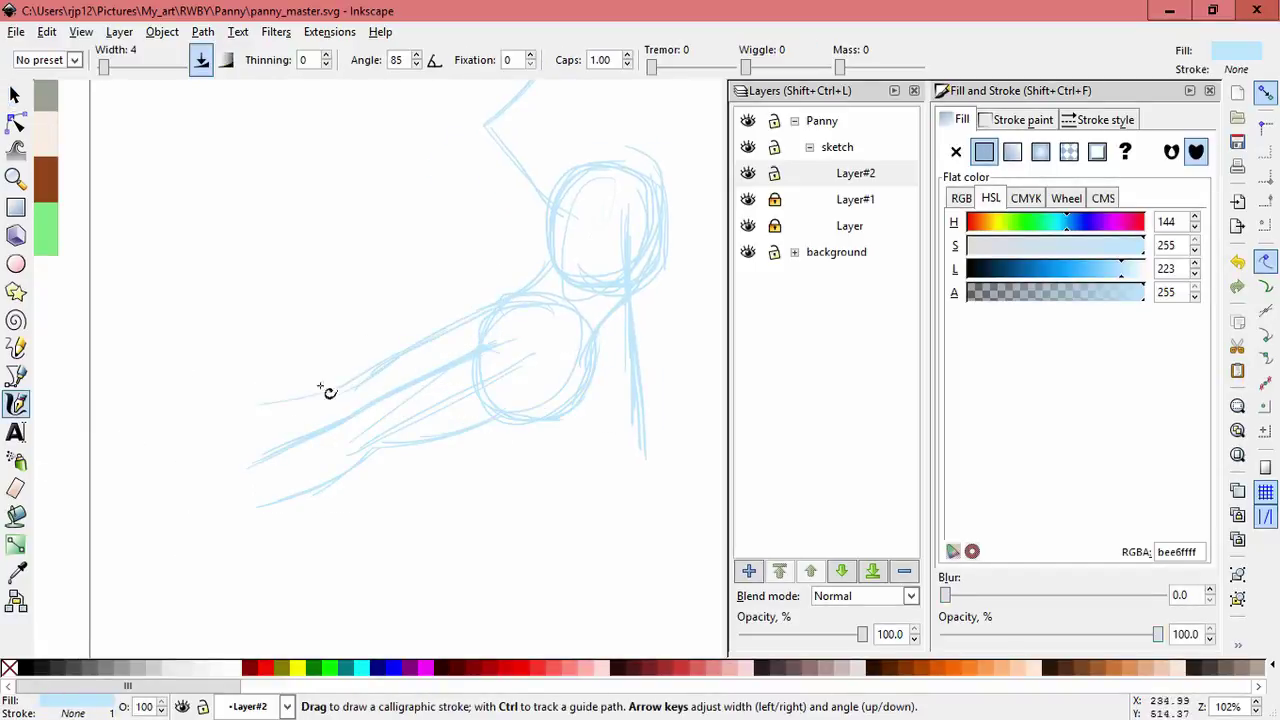
drag(320, 390, 344, 392)
scroll(403, 500, right, 2)
scroll(403, 500, up, 1)
scroll(392, 470, down, 1)
scroll(392, 470, left, 1)
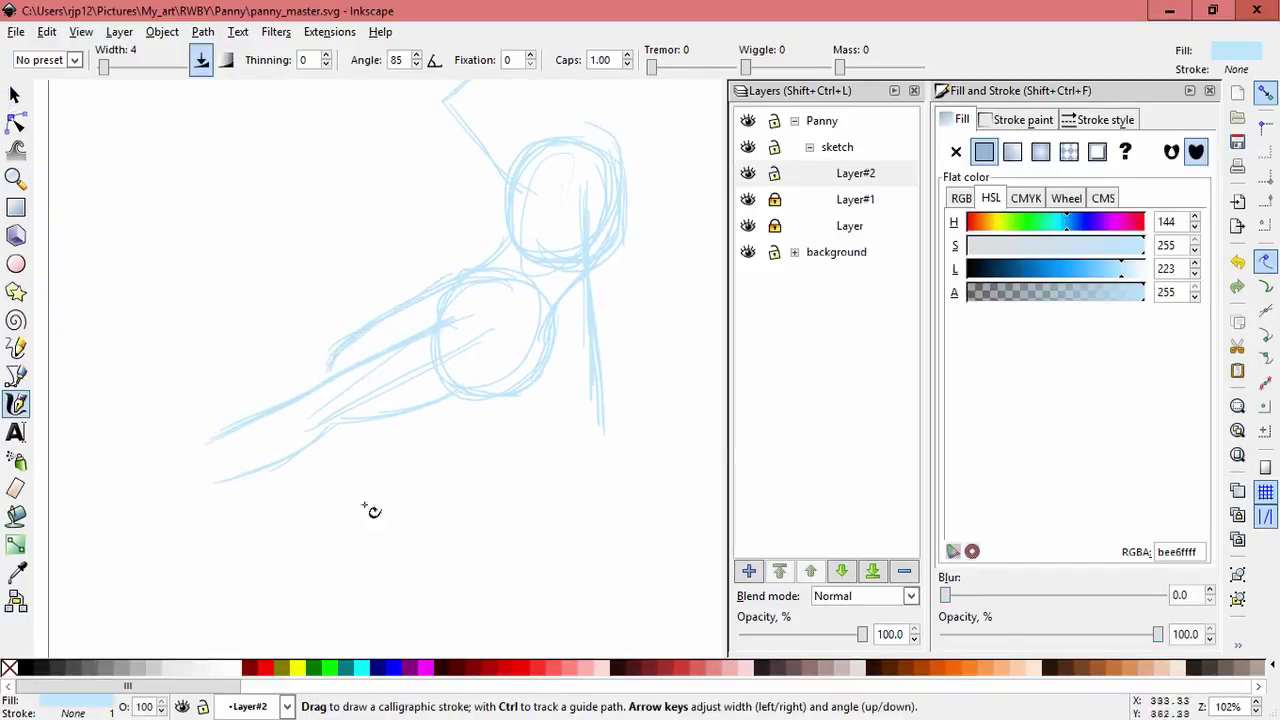
Add a layer above Layer#2 and sketch the second leg's bent lower part down from the knee.
key(ctrl+shift+n)
click(622, 432)
drag(415, 382, 387, 380)
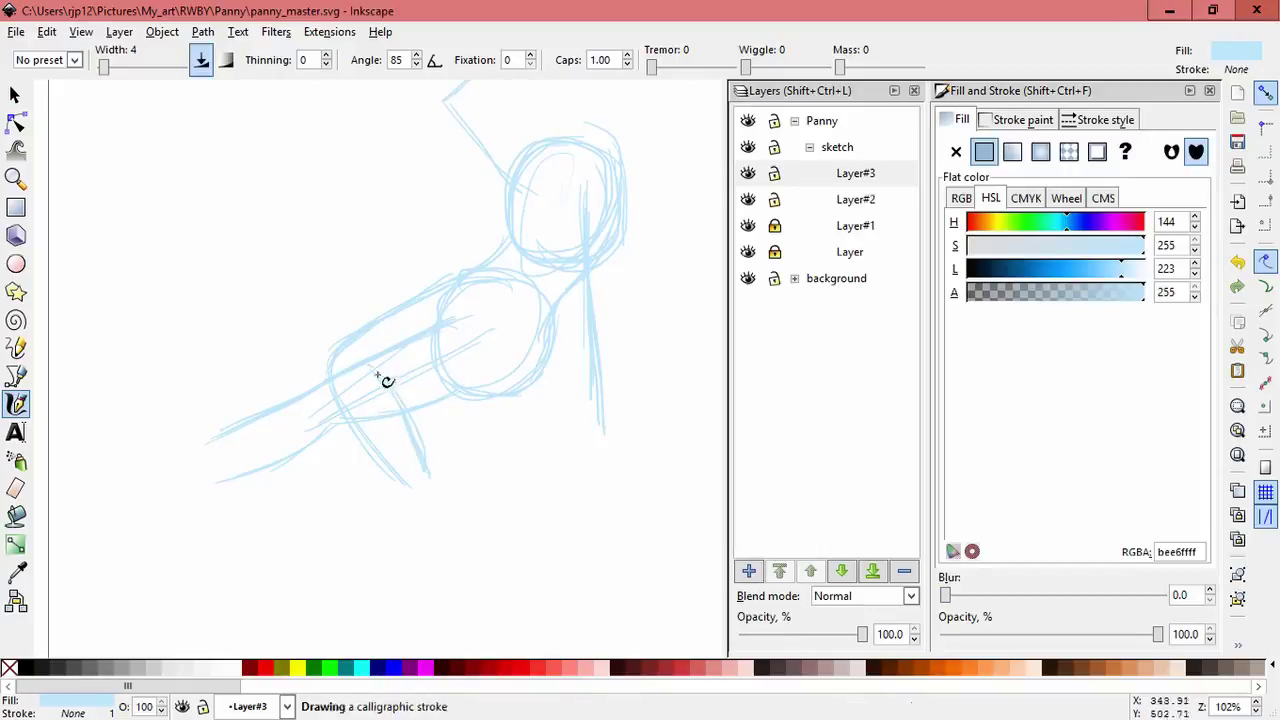
Transfer the second thigh's contour strokes from Layer#2 to Layer#3, keeping them in line with the bent knee.
scroll(492, 412, right, 2)
click(774, 173)
click(774, 199)
key(s)
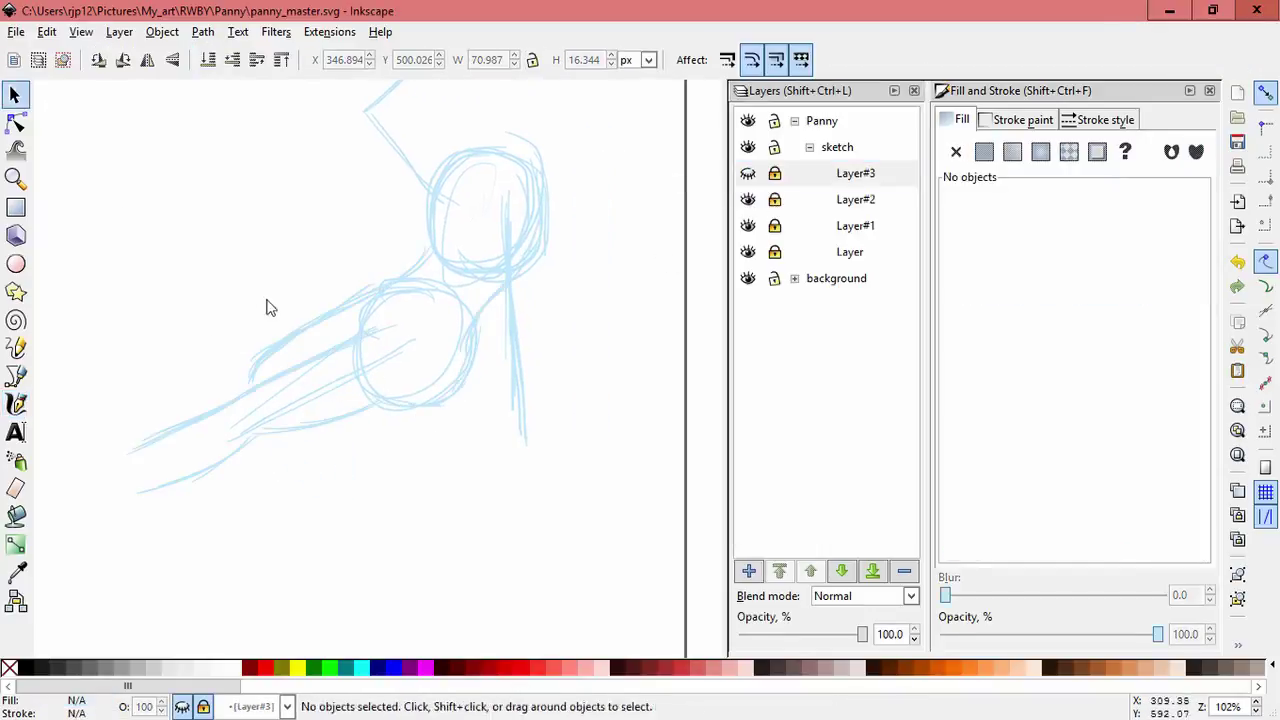
drag(526, 492, 150, 400)
drag(286, 300, 286, 302)
mouse_move(337, 262)
mouse_down()
mouse_move(437, 277)
mouse_move(290, 330)
mouse_move(322, 331)
mouse_move(340, 283)
mouse_up()
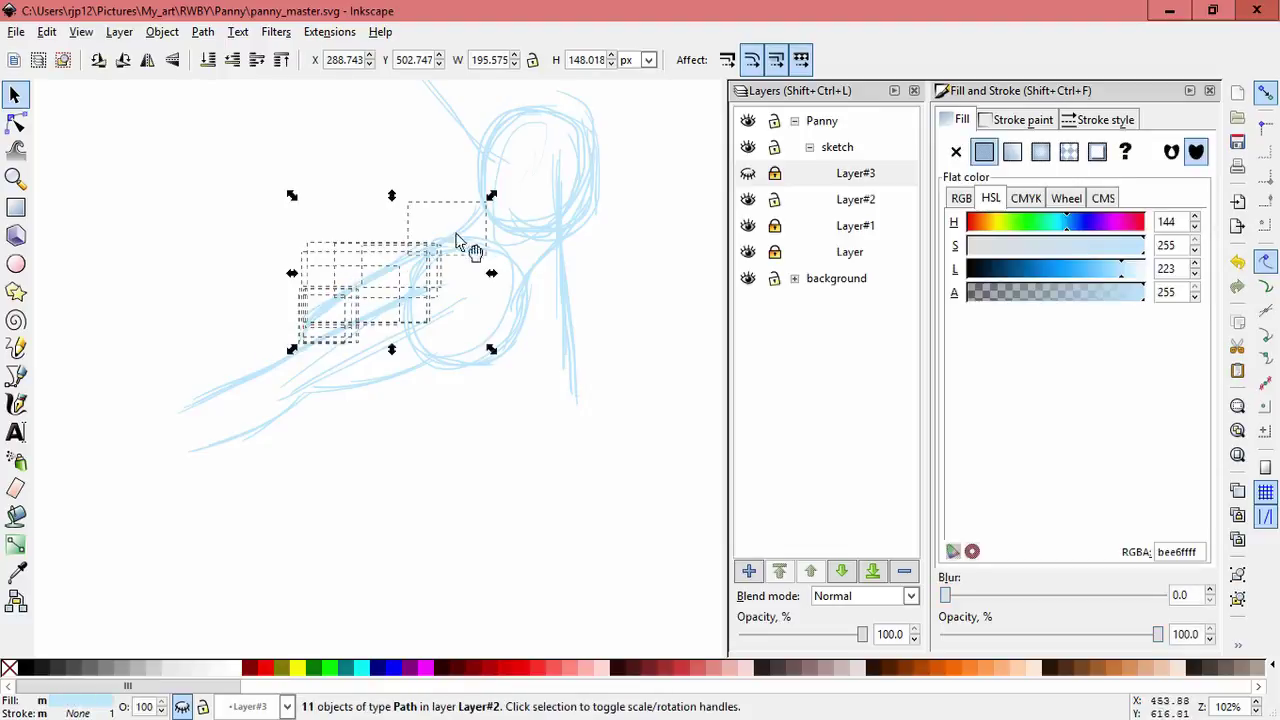
click(429, 194)
drag(190, 200, 377, 334)
key(Escape)
drag(350, 268, 350, 268)
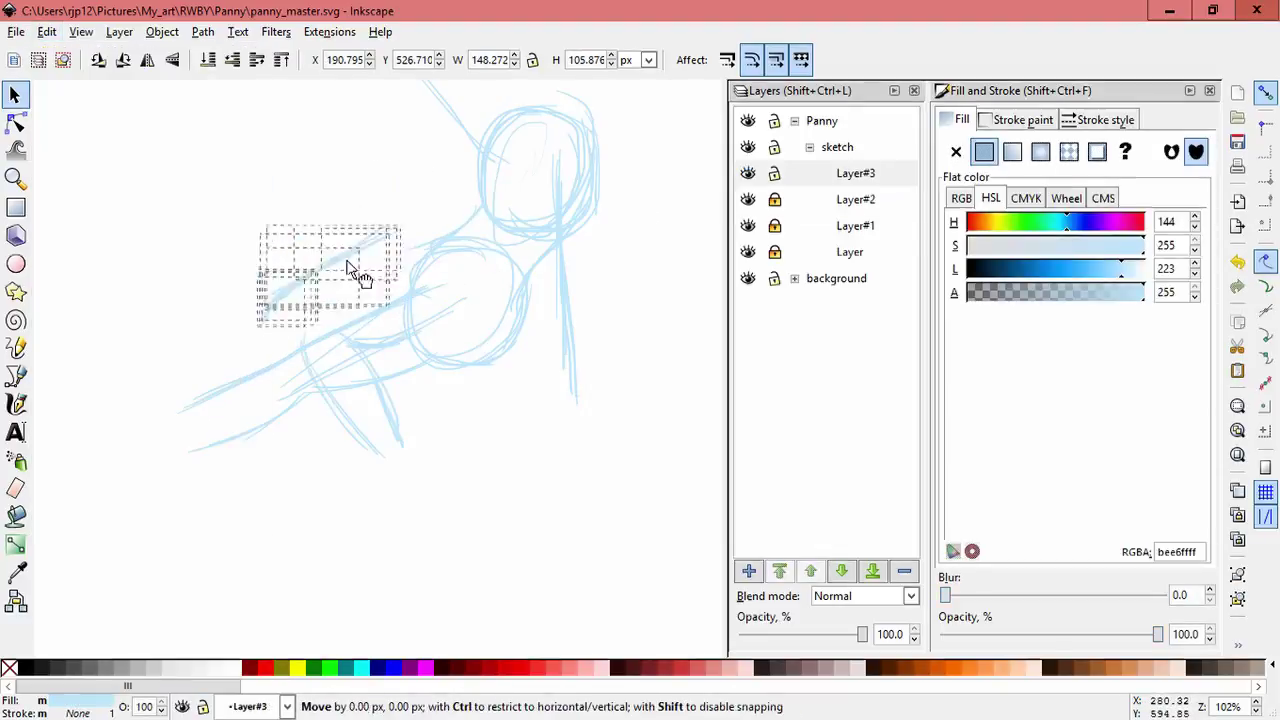
key(Delete)
Lock Layer#3 and shift the extended leg's strokes on Layer#2 slightly toward the hip.
click(774, 173)
click(428, 323)
click(483, 428)
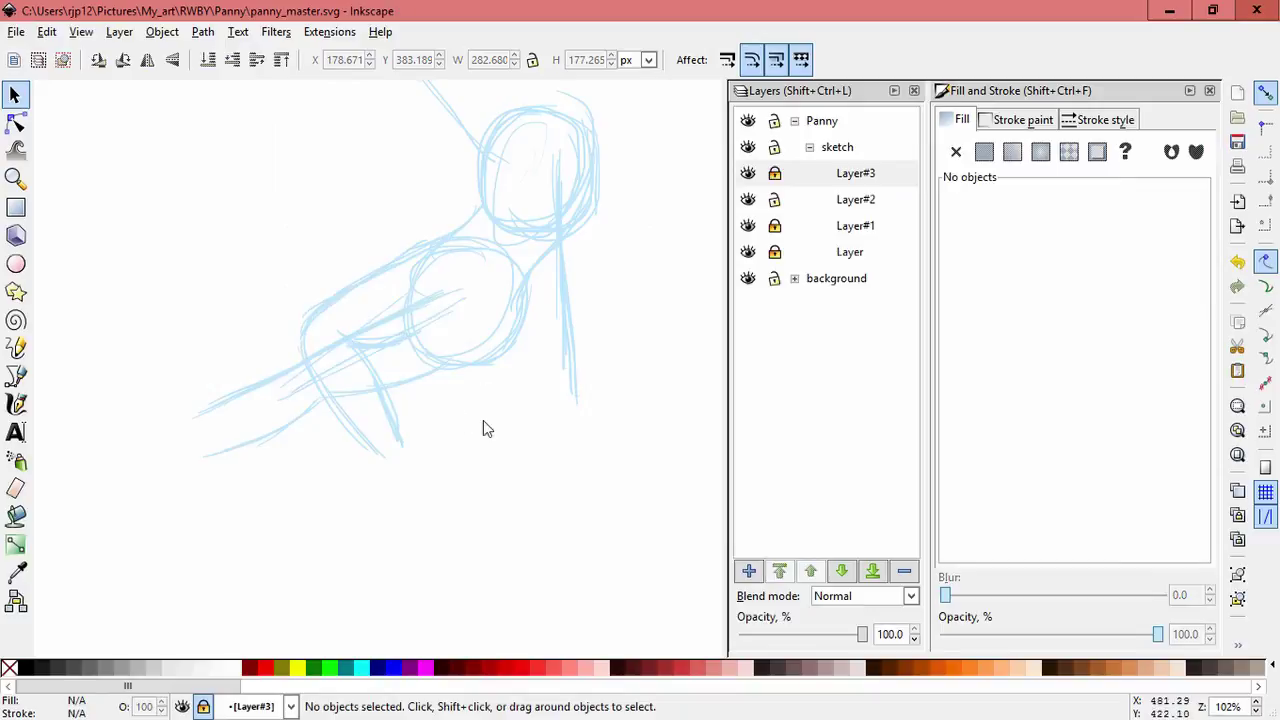
Try deleting the hip circle from the bottom sketch layer and moving a stray stroke on Layer#2.
click(774, 252)
click(774, 199)
drag(526, 318, 586, 416)
key(Delete)
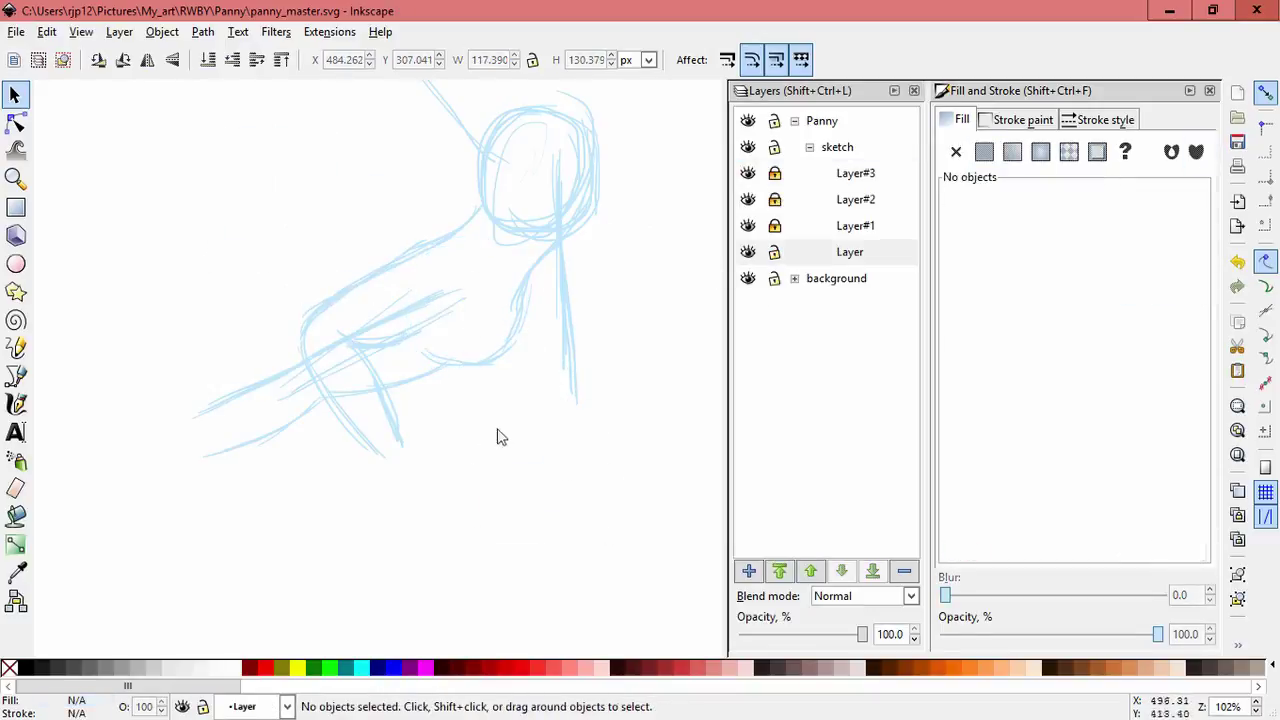
click(774, 199)
click(506, 406)
click(557, 486)
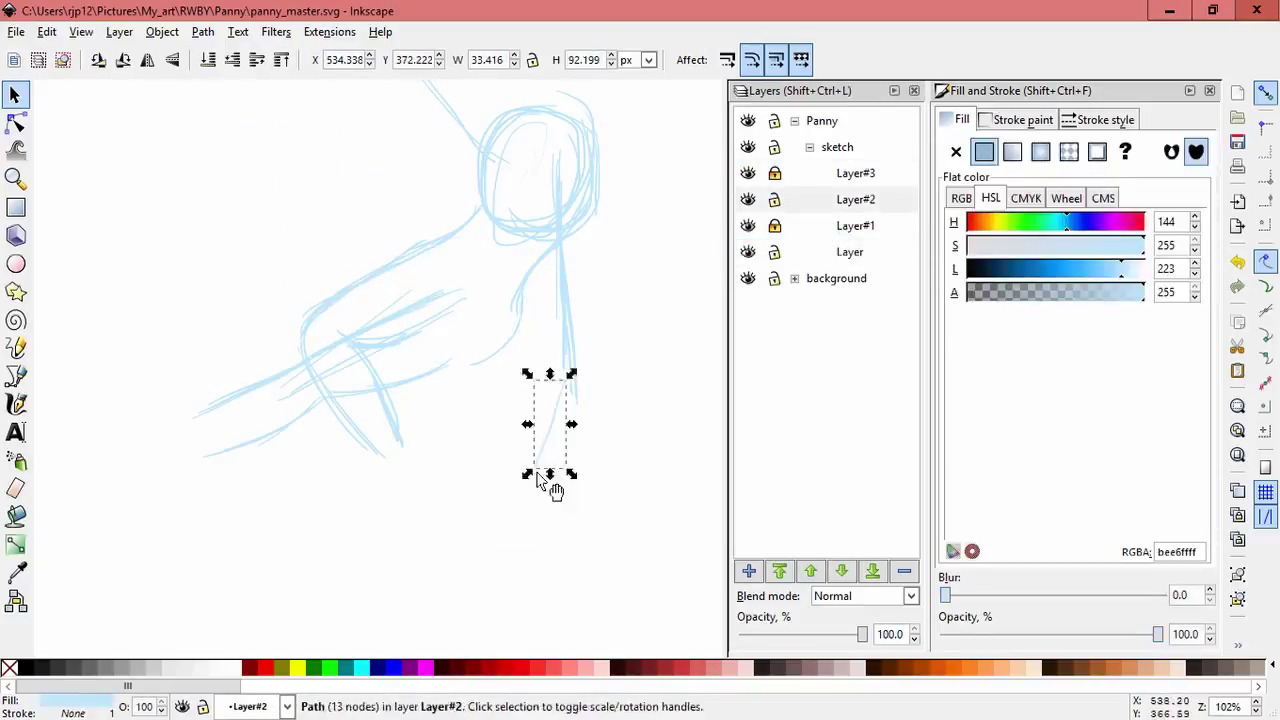
click(543, 420)
Hide the bottom sketch layer with the body circles and strengthen the torso and hip contours on Layer#2.
click(748, 226)
click(748, 252)
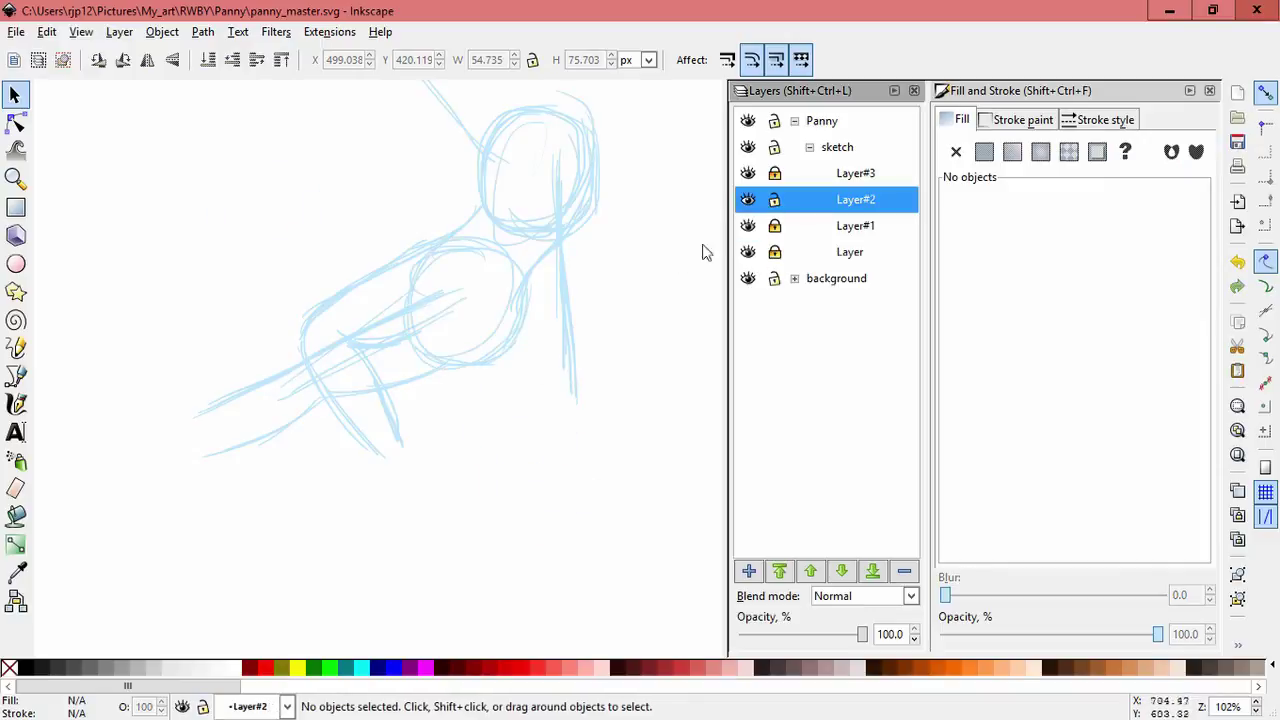
key(c)
drag(420, 397, 512, 436)
key(plus)
mouse_move(434, 449)
mouse_down()
mouse_move(523, 354)
mouse_move(518, 446)
mouse_up()
scroll(443, 480, left, 2)
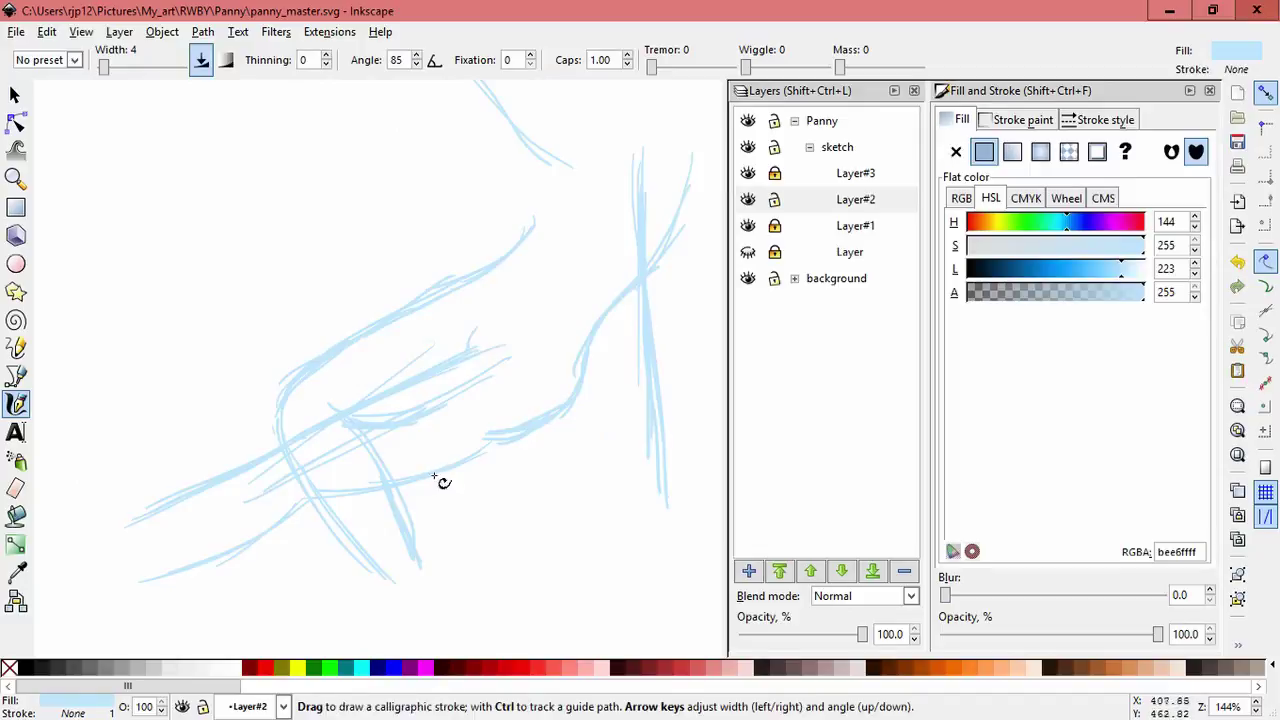
Lock Layer#2, unlock Layer#1 and delete the leg's guide lines from it.
scroll(443, 480, down, 2)
click(774, 199)
key(s)
click(340, 440)
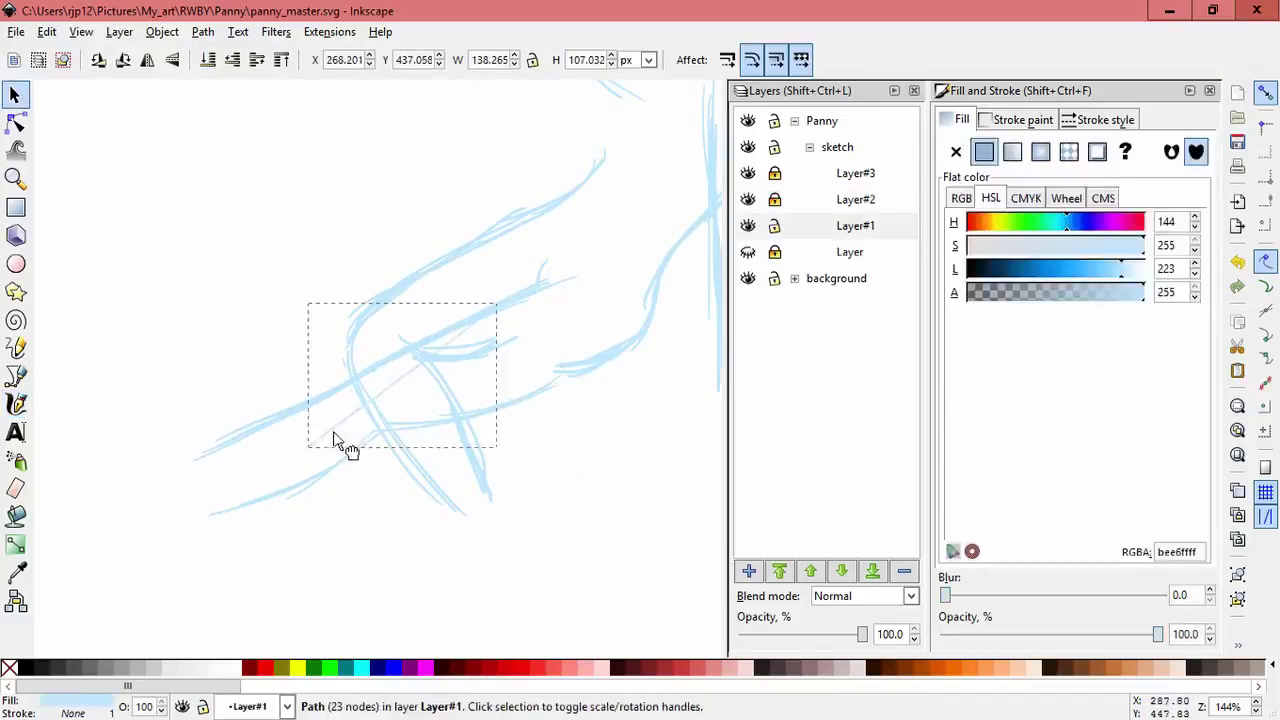
click(753, 222)
Try scaling down the strokes of both legs together across Layer#2 and Layer#3, and undo the scaling.
click(775, 200)
key(minus)
drag(651, 509, 240, 277)
key(Escape)
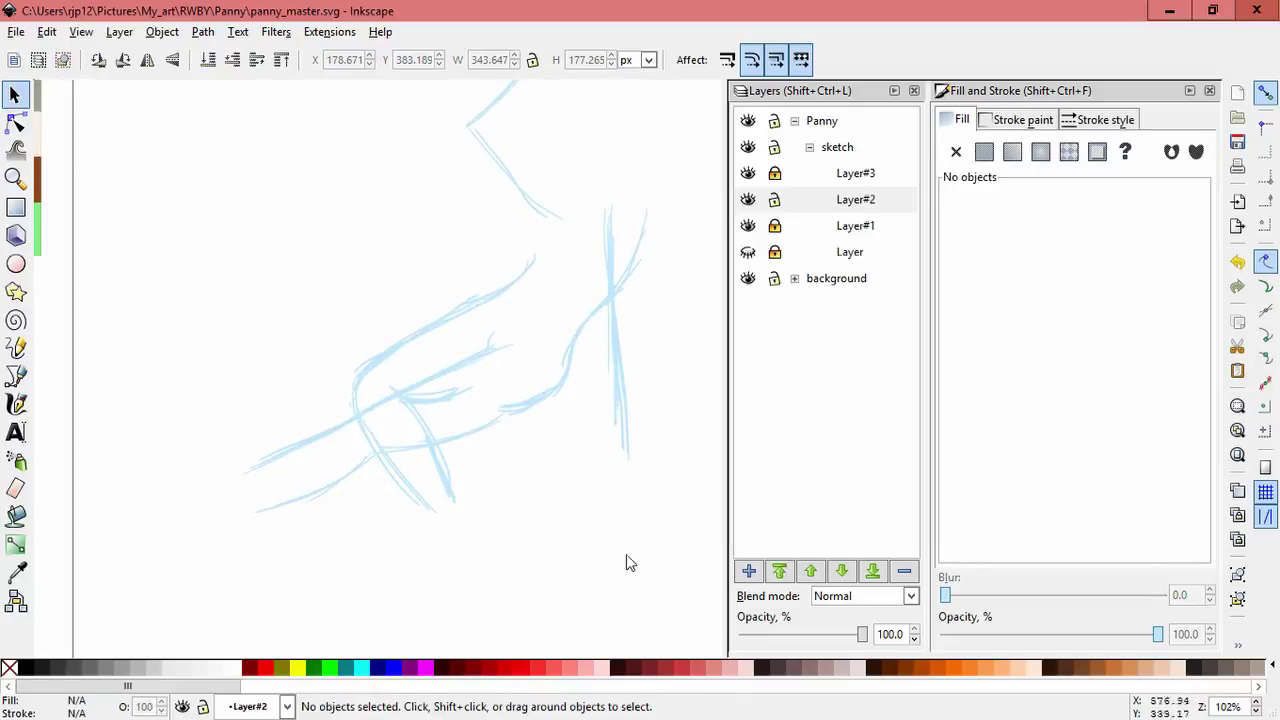
key(ctrl+z)
click(752, 199)
key(ctrl+alt+a)
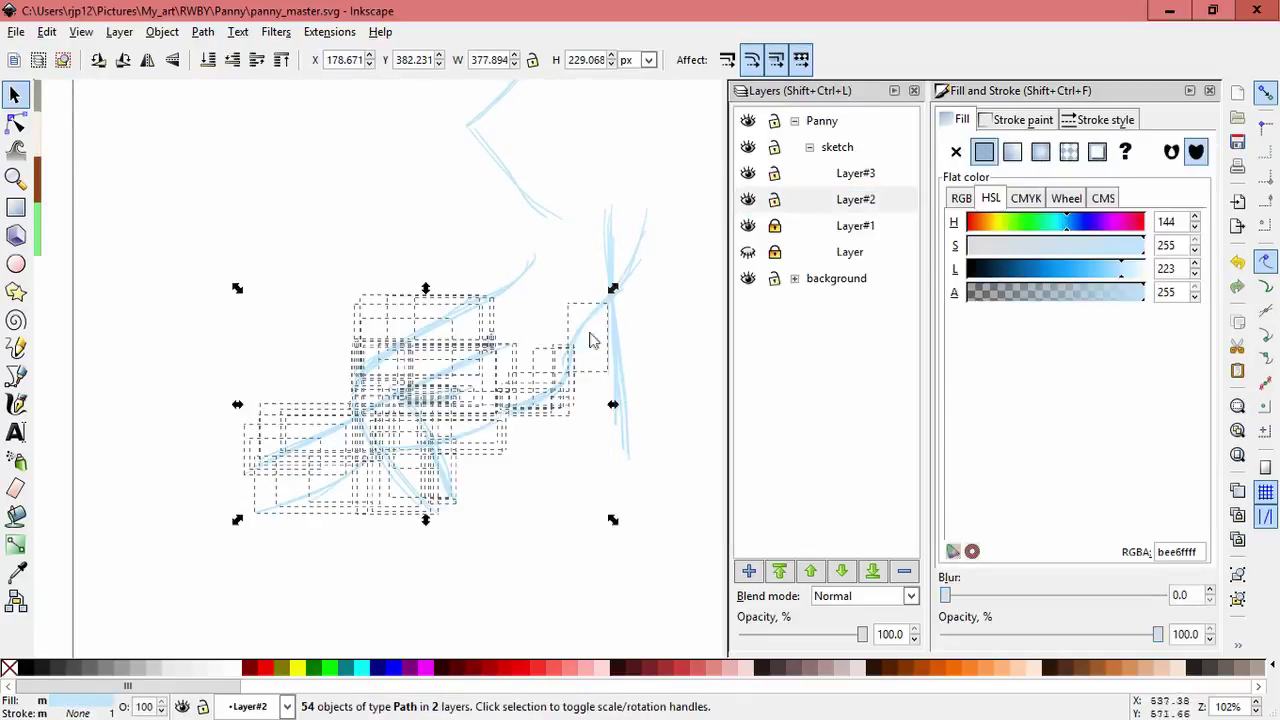
drag(237, 520, 252, 511)
key(ctrl+z)
Select all strokes of the bent leg on Layer#3 and shift them toward the hip.
click(752, 173)
key(ctrl+alt+a)
key(Escape)
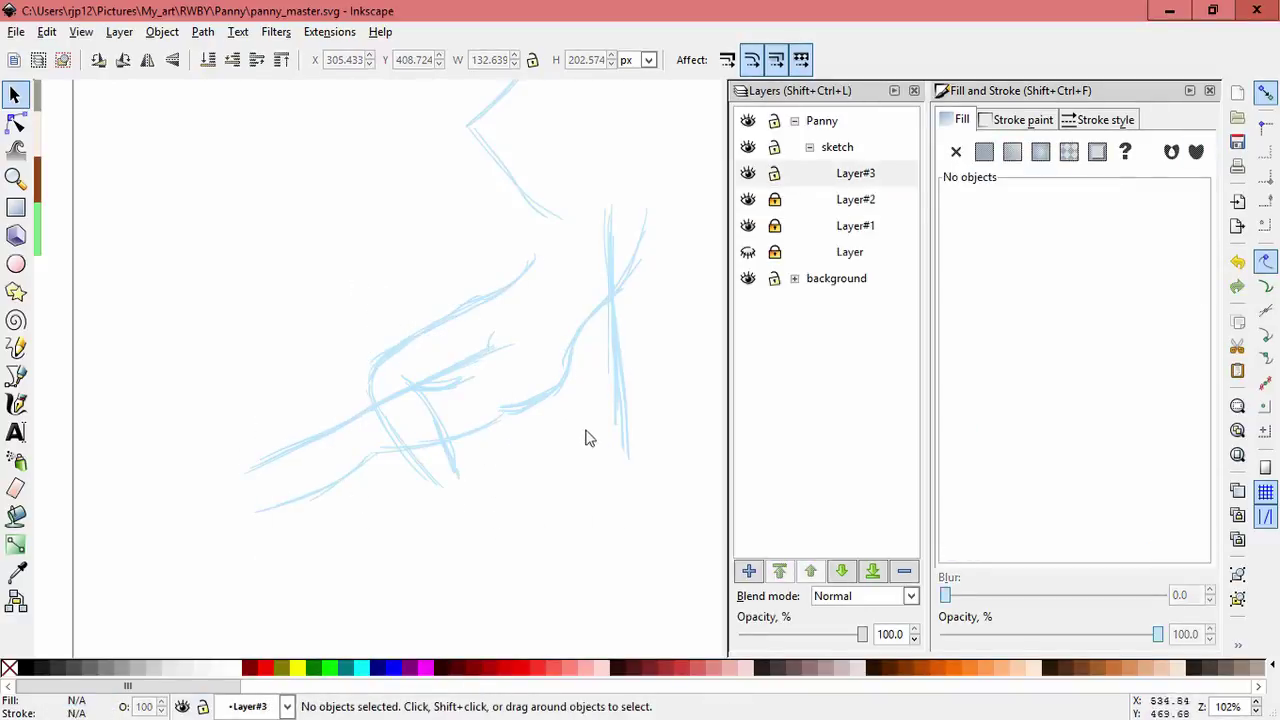
drag(394, 339, 417, 349)
key(ctrl+alt+a)
drag(370, 410, 404, 433)
click(528, 493)
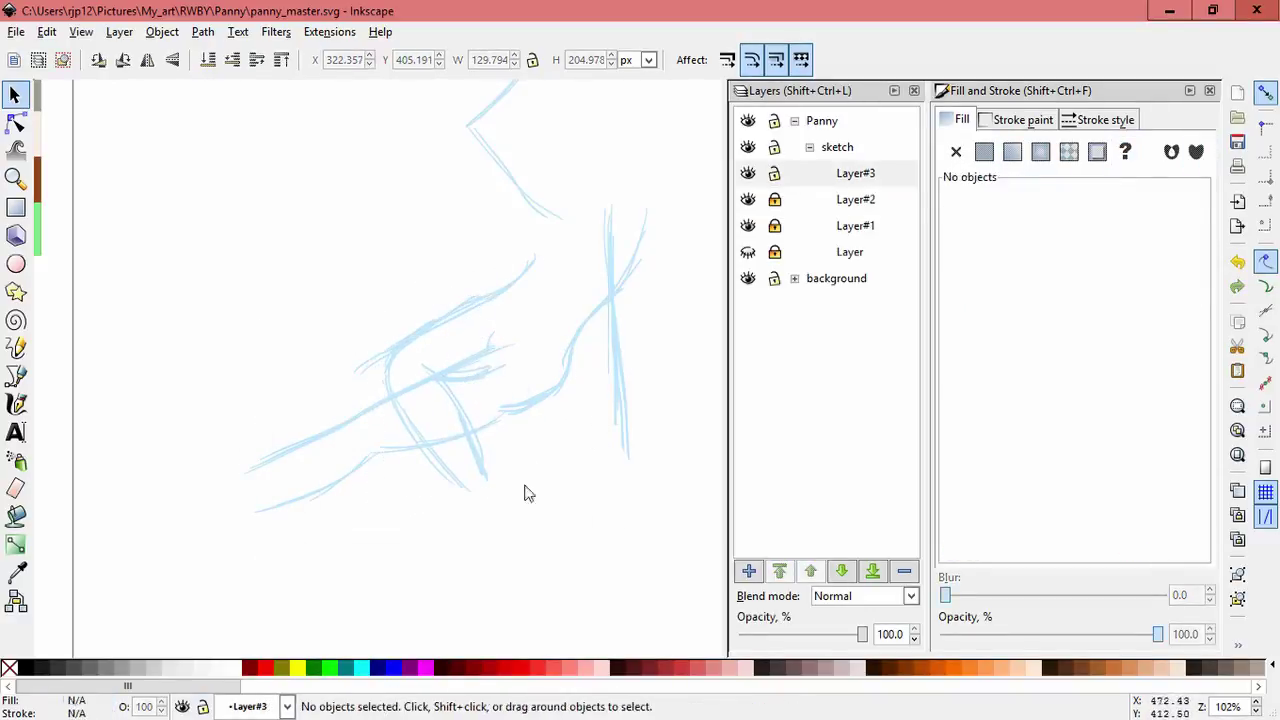
Lock Layer#3 and move the extended leg's strokes on Layer#2 inward to line up with the bent leg.
click(774, 173)
click(774, 199)
mouse_move(391, 531)
mouse_down()
mouse_move(157, 403)
mouse_move(152, 380)
mouse_up()
mouse_move(537, 477)
mouse_down()
mouse_move(360, 366)
mouse_move(358, 330)
mouse_up()
drag(478, 367, 340, 430)
key(Escape)
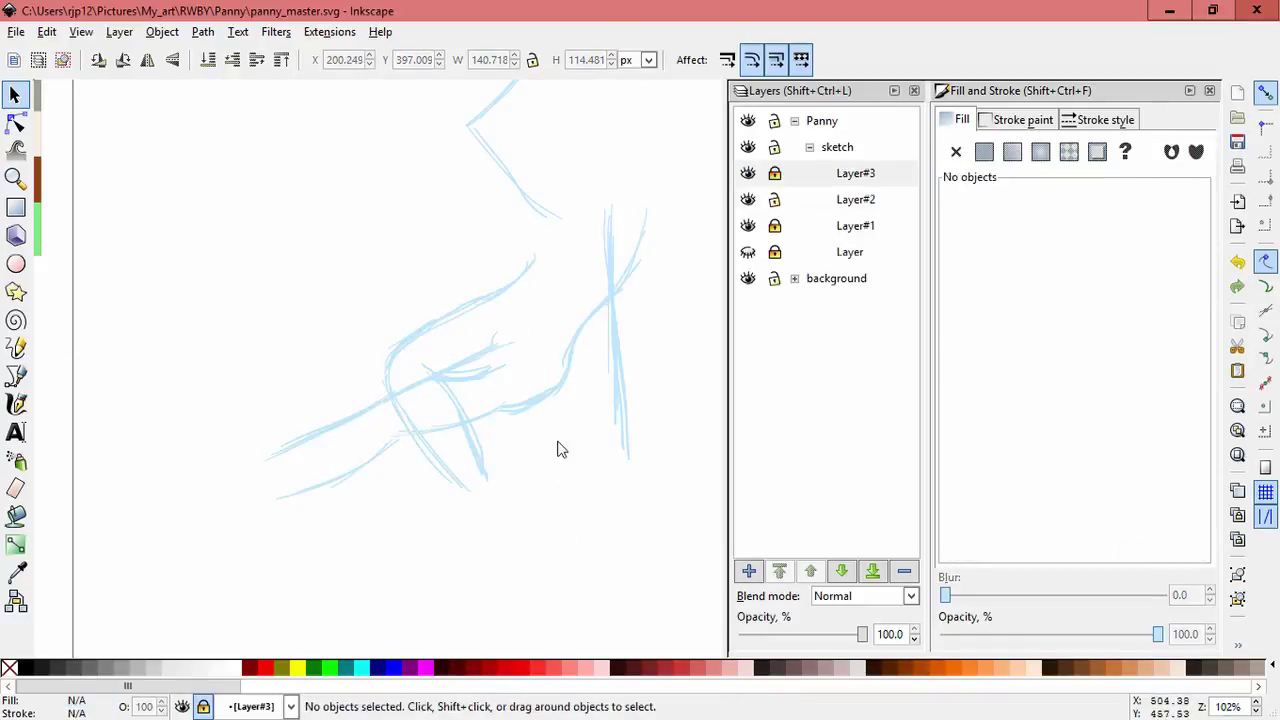
Add a layer above Layer#3 and sketch the rounded shoulder and outline of the straight arm.
scroll(576, 397, up, 3)
scroll(576, 397, right, 2)
key(ctrl+shift+n)
key(Return)
key(c)
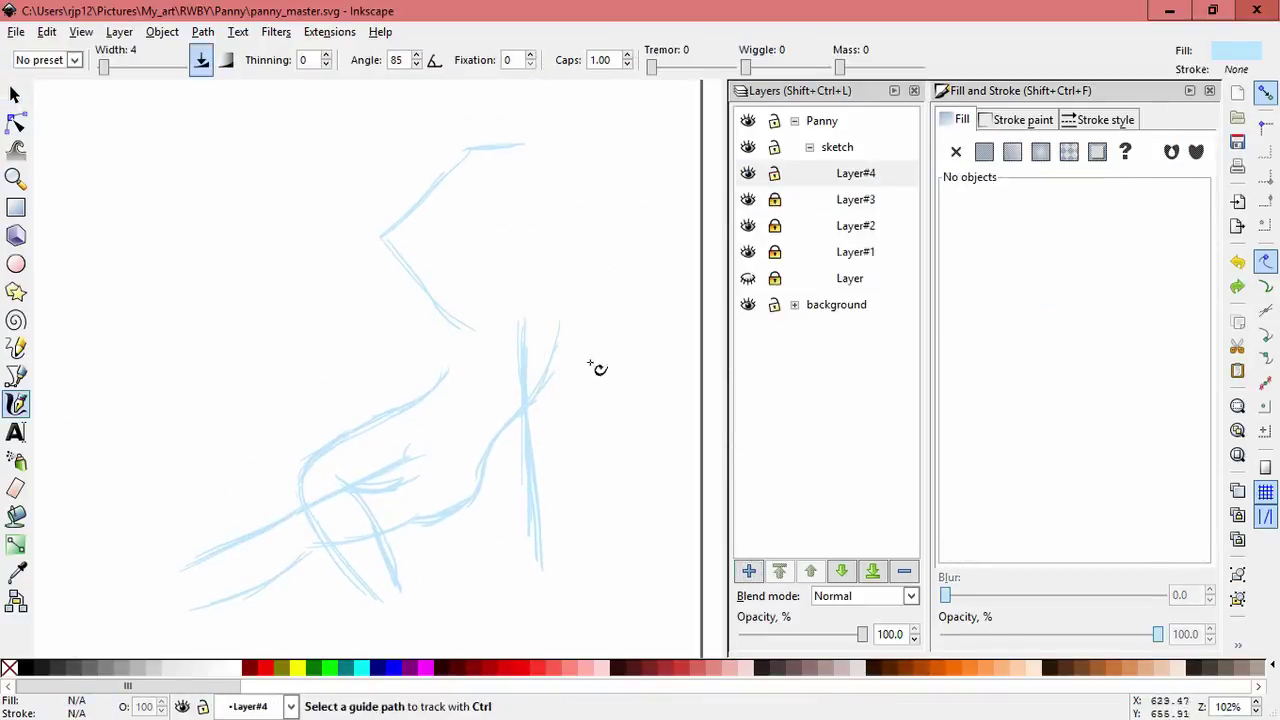
scroll(554, 387, up, 1)
scroll(545, 382, down, 3)
drag(468, 240, 490, 321)
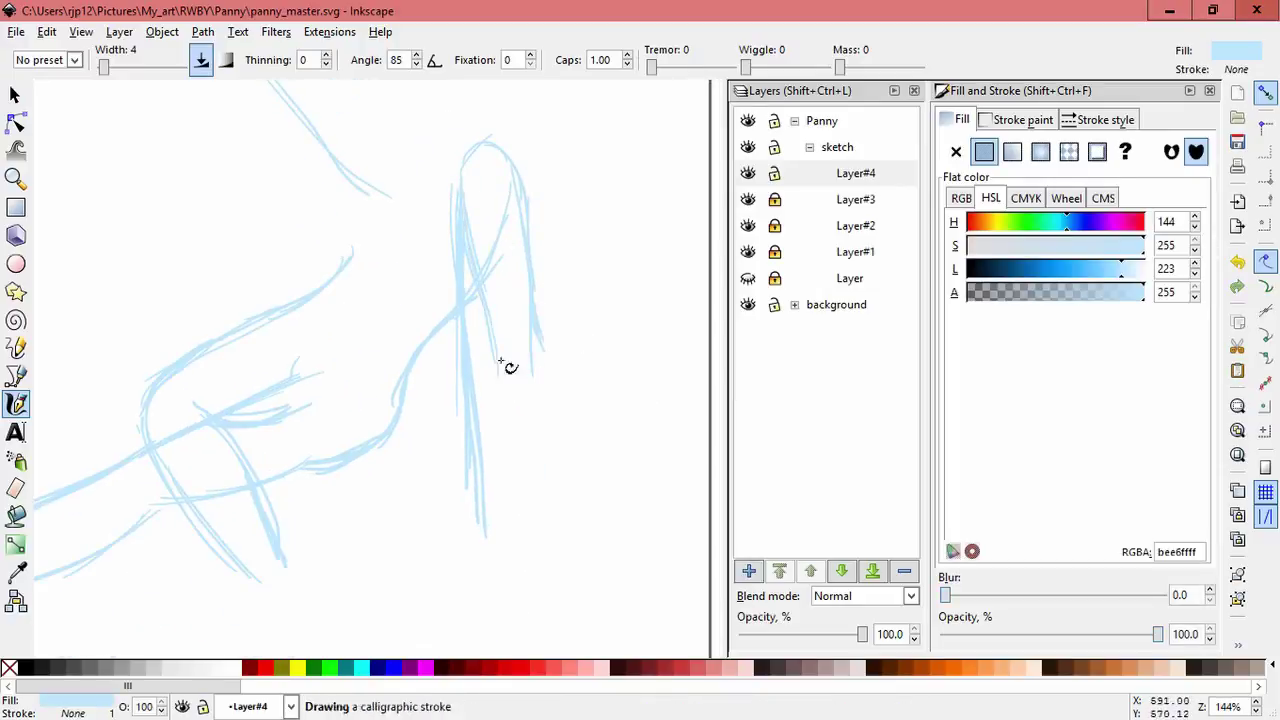
Remove the straight arm's guide line from Layer#1 and shift the arm outline on Layer#4 slightly outward.
click(811, 255)
key(s)
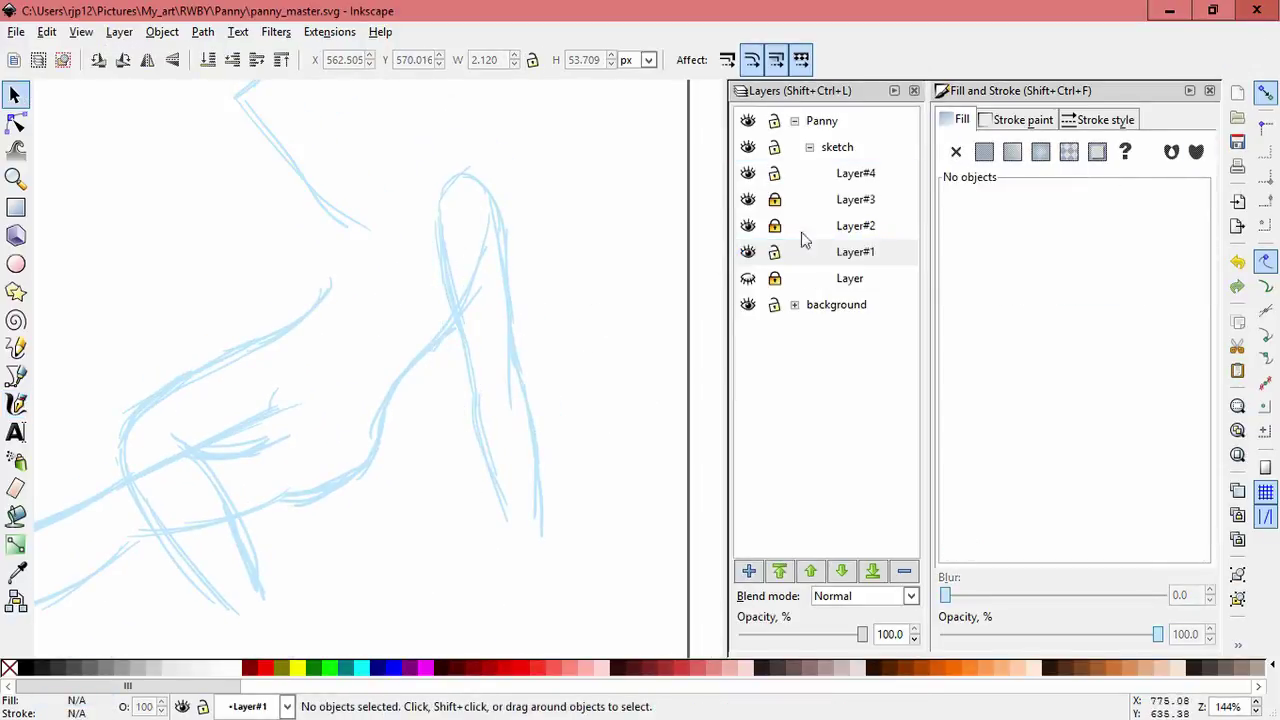
drag(415, 145, 566, 540)
key(Delete)
scroll(634, 390, up, 5)
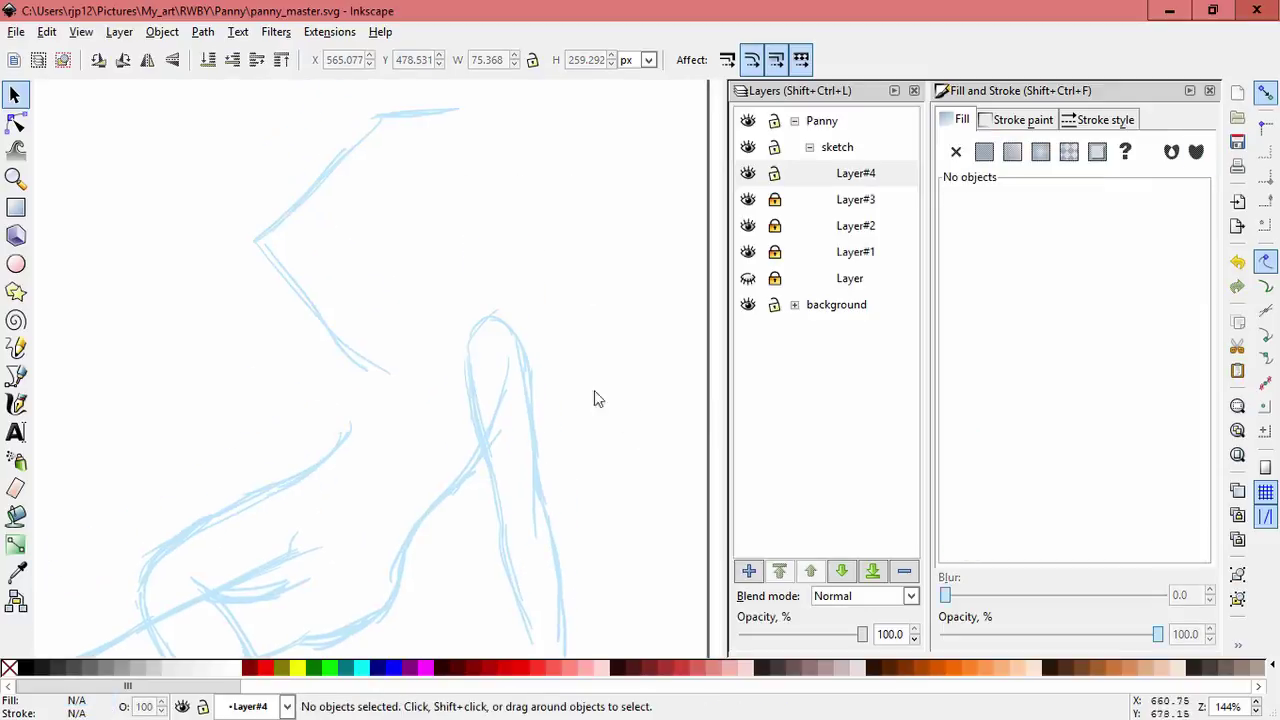
Add a layer above Layer#2 and sketch the torso contour from the shoulder down to the waist.
click(757, 232)
key(ctrl+shift+n)
key(Return)
key(c)
drag(430, 306, 364, 416)
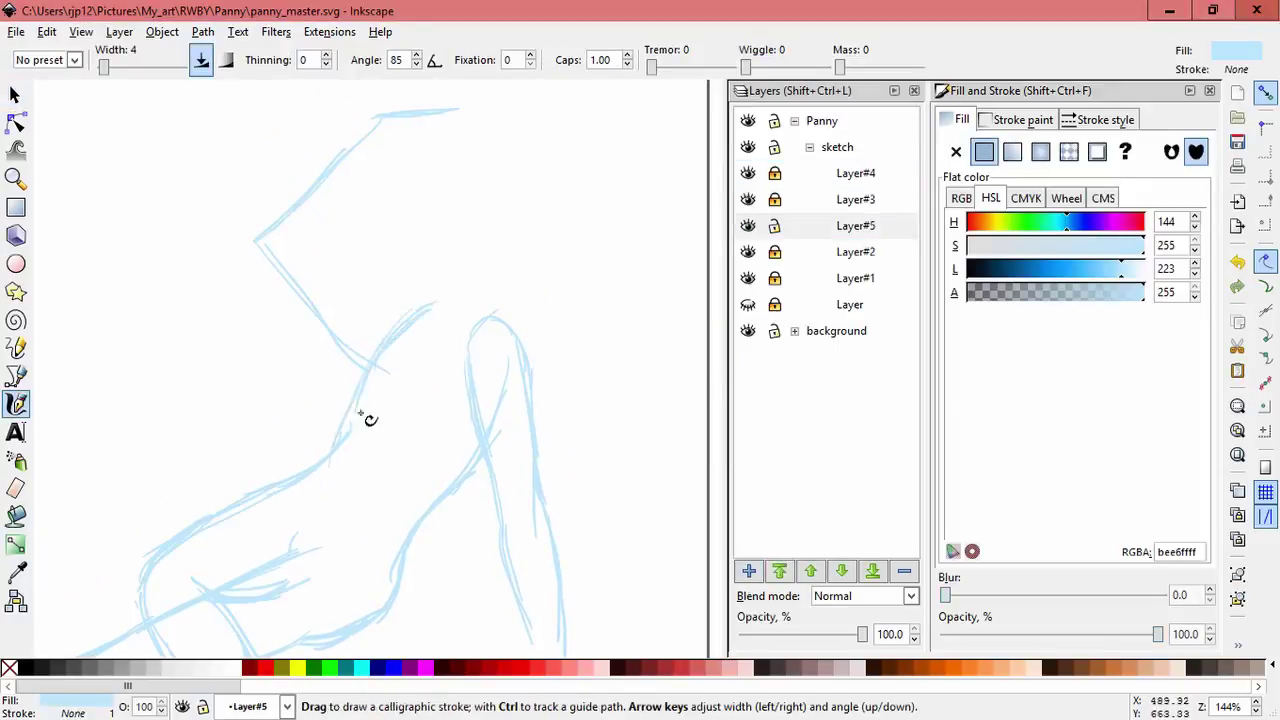
mouse_move(463, 325)
mouse_down()
mouse_move(591, 257)
mouse_move(643, 280)
mouse_up()
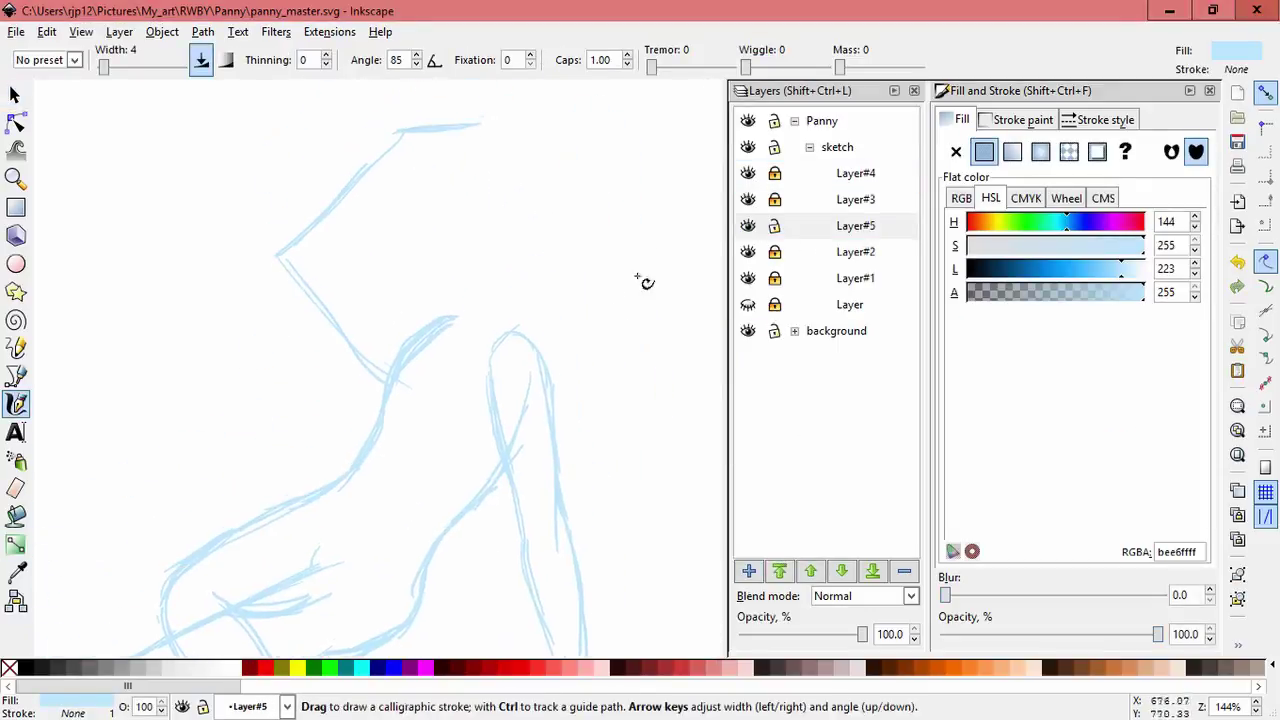
Scale the remaining guide lines on Layer#1 down proportionally to about 79%.
click(748, 278)
click(795, 255)
click(748, 278)
key(s)
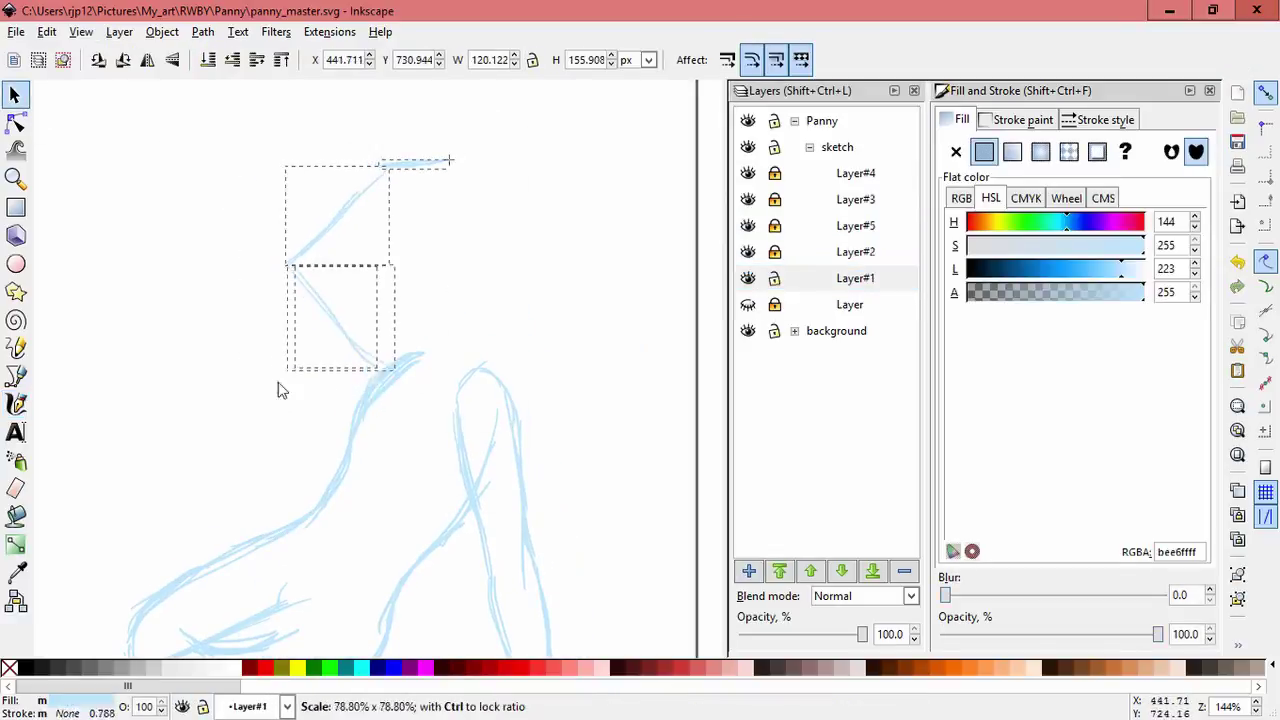
key(Escape)
Add a layer above Layer#4, hide the guides on Layer#1 and sketch a round head circle above the shoulders.
click(750, 180)
click(748, 570)
key(Return)
key(c)
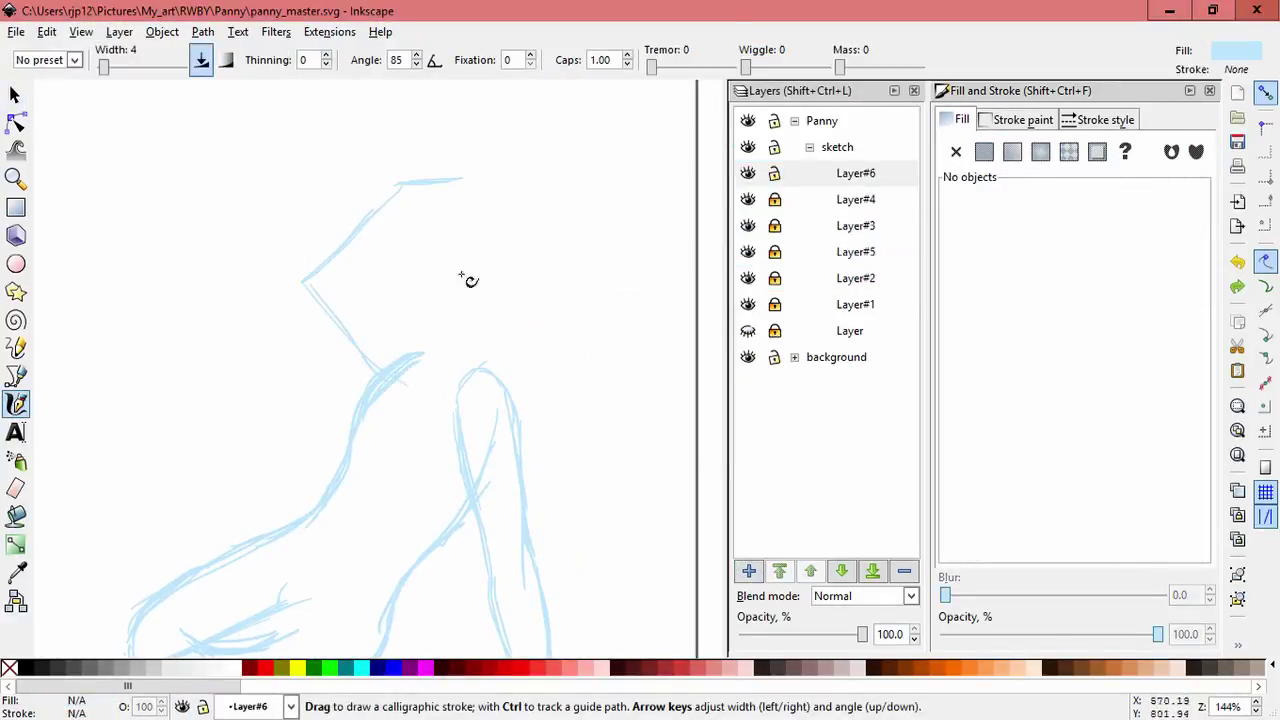
drag(474, 214, 493, 234)
key(s)
key(Escape)
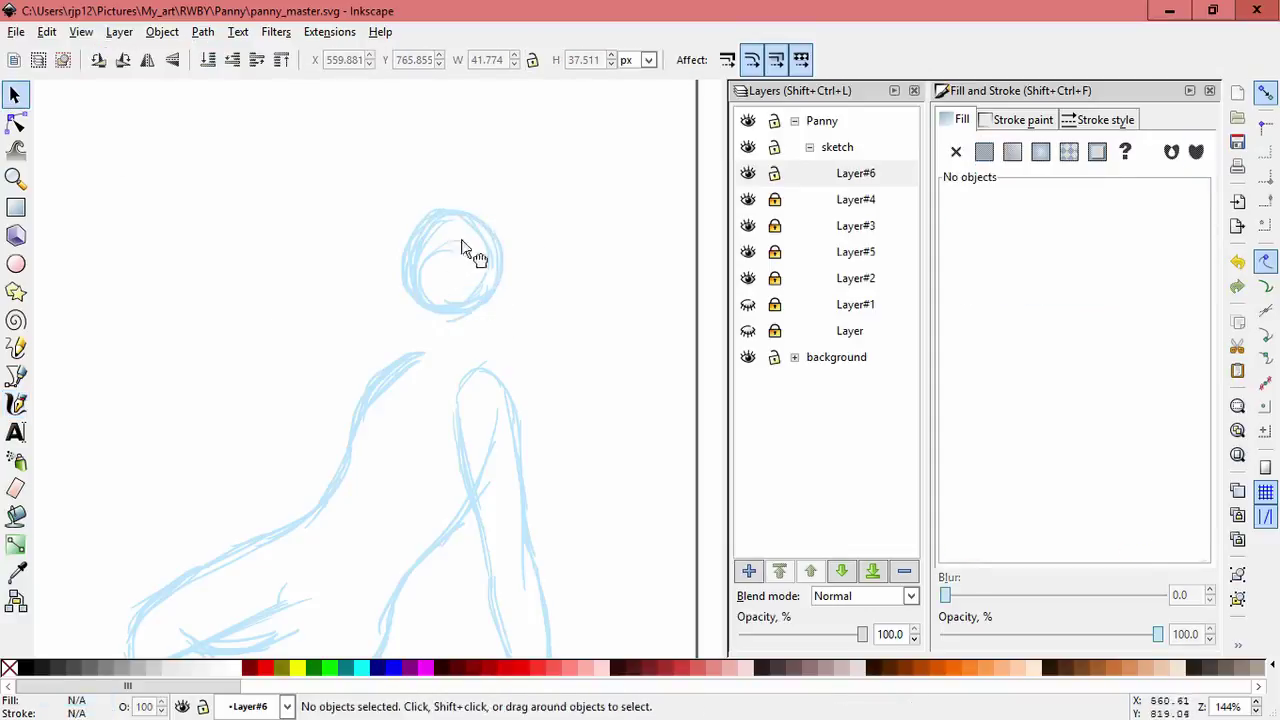
Clean up the head circle by deleting the stray inner and overlapping strokes and nudging the rest into a tidy outline.
click(535, 188)
key(Delete)
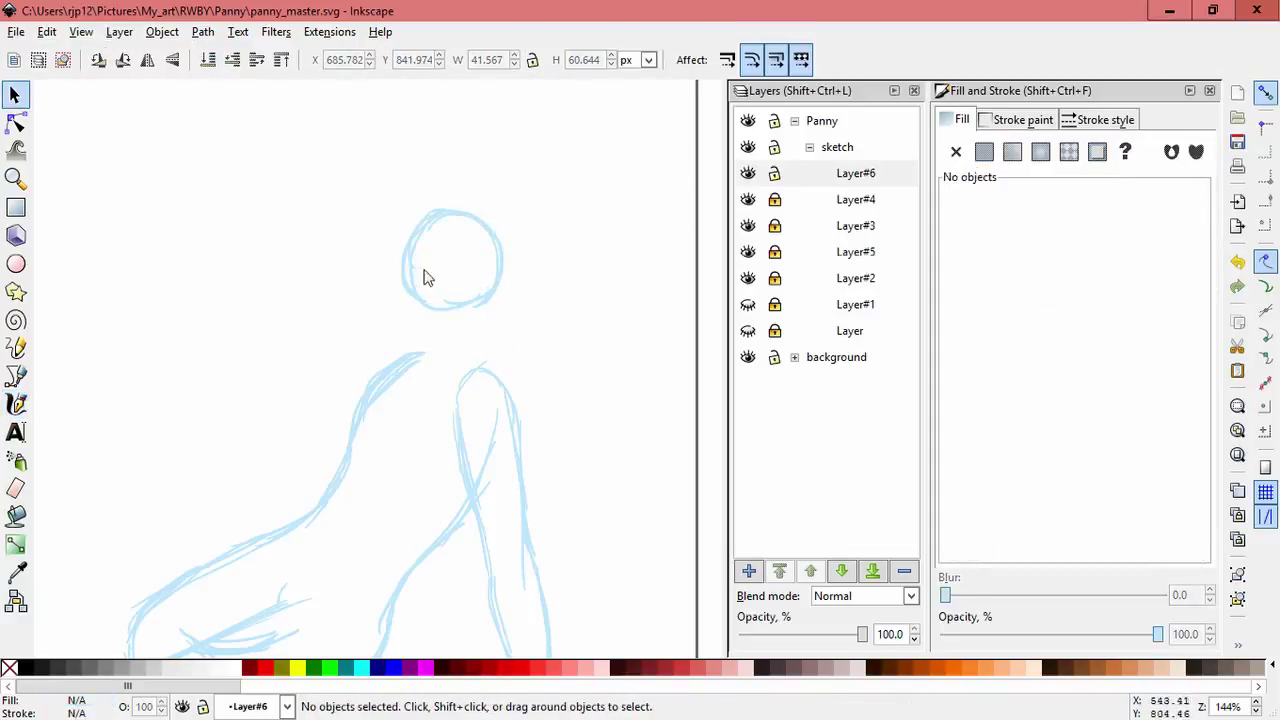
click(462, 332)
drag(547, 200, 547, 200)
drag(371, 157, 557, 343)
mouse_move(446, 314)
mouse_down()
mouse_move(460, 318)
mouse_move(405, 313)
mouse_move(458, 312)
mouse_up()
key(Escape)
key(c)
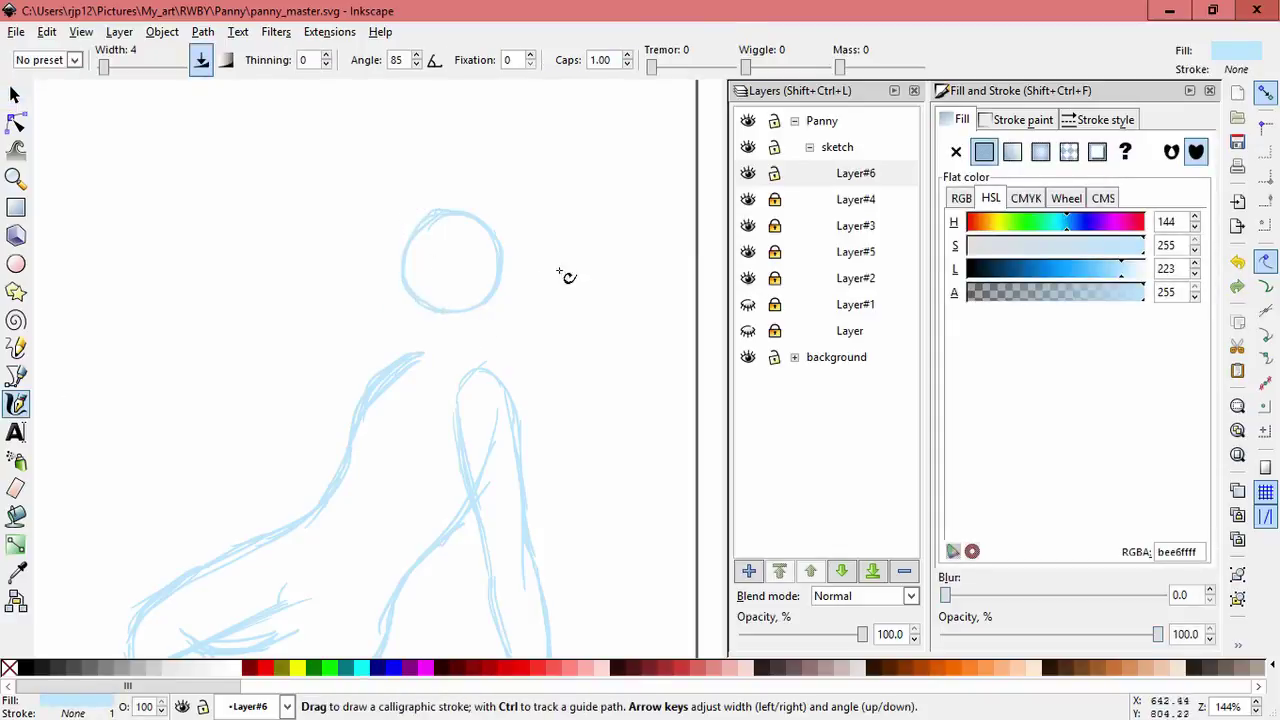
Group all the head circle strokes and rename their layer as head.
key(s)
key(ctrl+a)
key(ctrl+g)
key(minus)
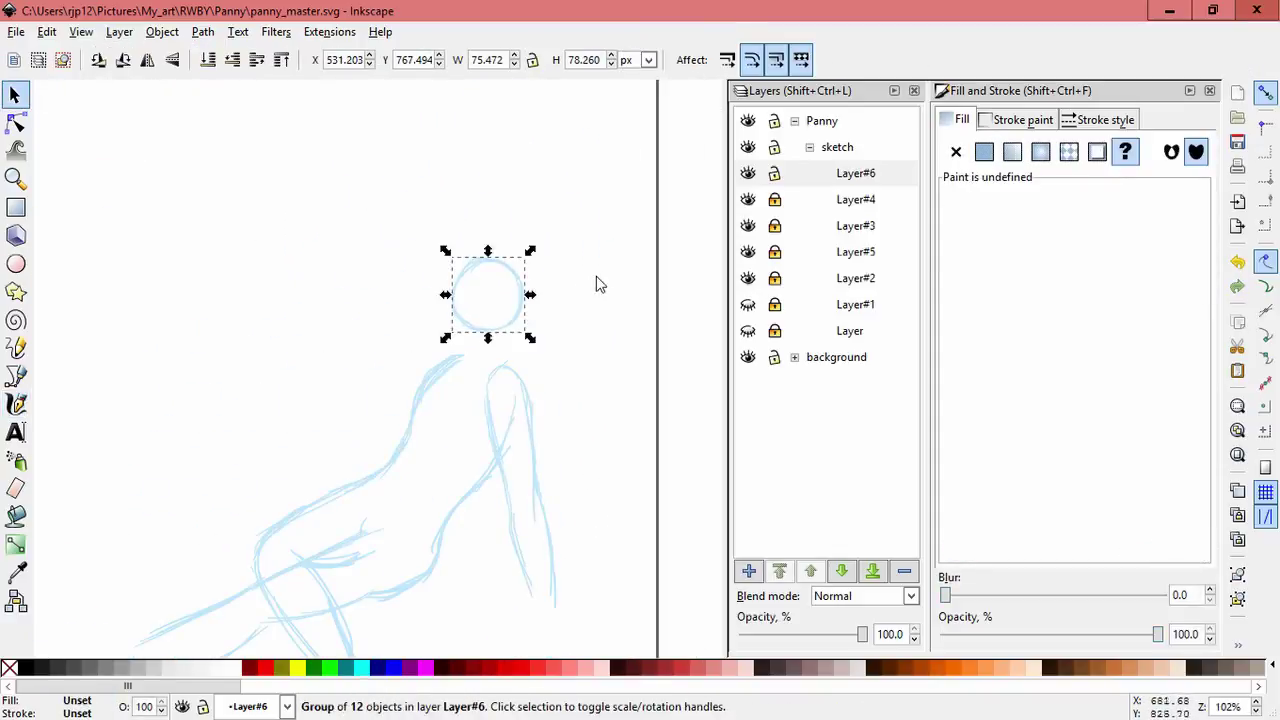
key(plus)
double_click(856, 173)
text(head)
key(Return)
Place the head circle in a new sublayer of head and set that sublayer's opacity to 46%.
key(ctrl+shift+n)
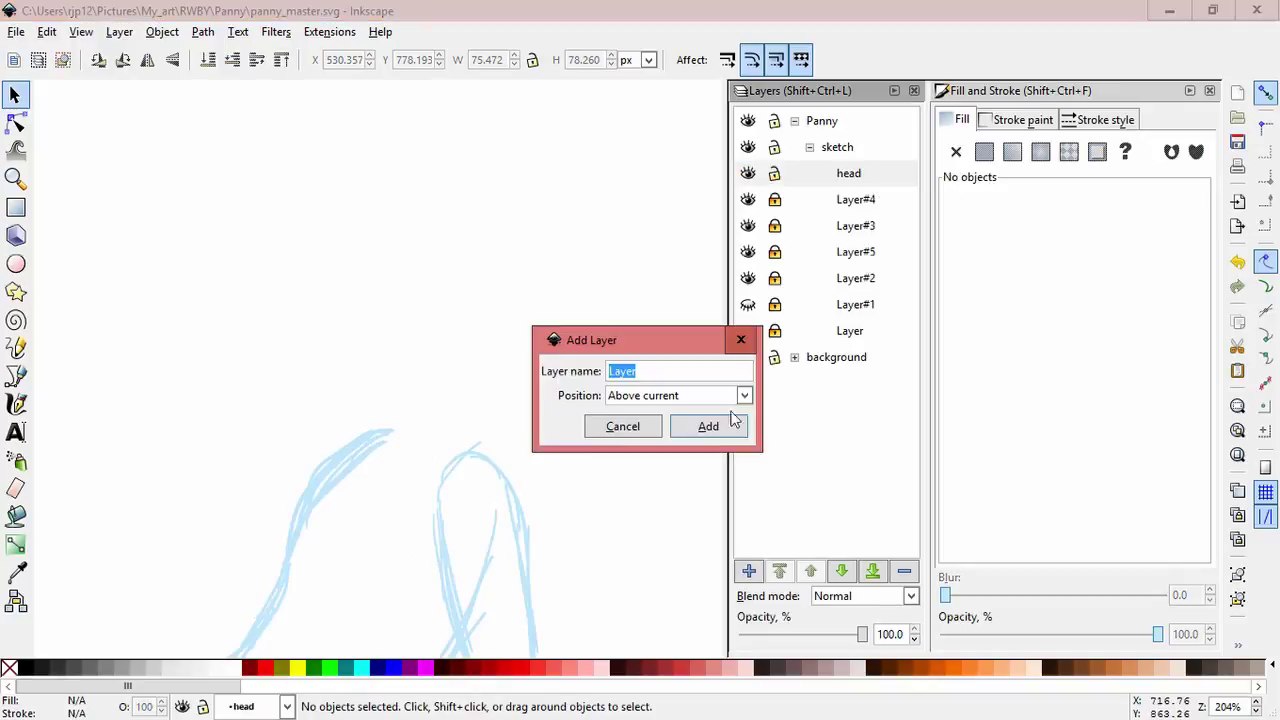
click(716, 423)
click(47, 31)
key(Escape)
click(508, 349)
key(Escape)
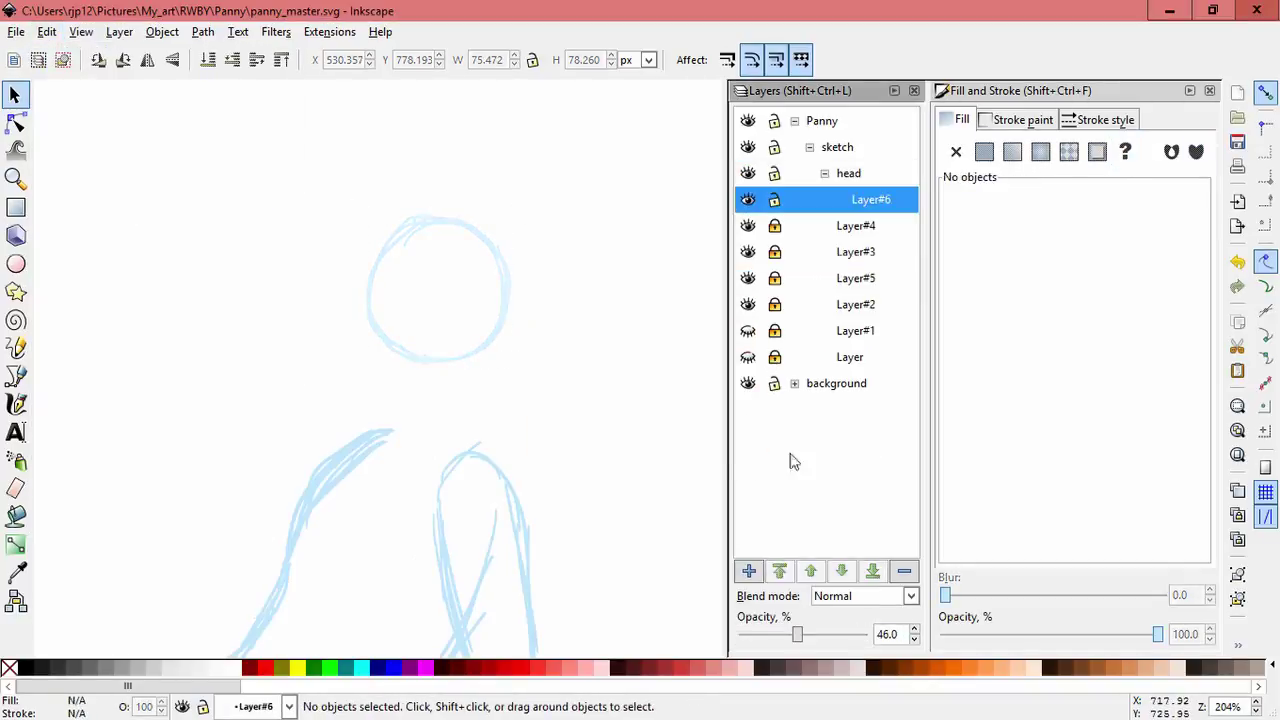
Lock the faded circle's layer, add a layer above it and sketch the cheek and pointed jaw outline around the circle.
key(ctrl+shift+n)
key(Return)
click(774, 225)
key(c)
scroll(477, 263, up, 1)
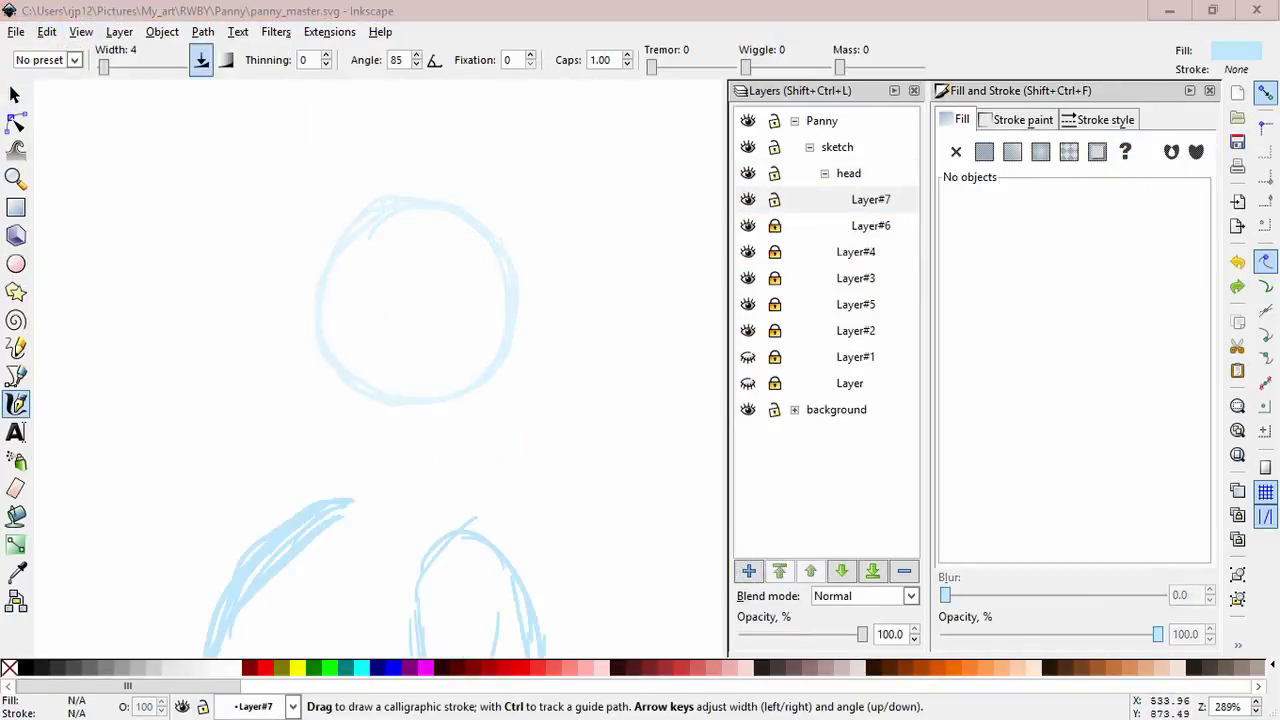
drag(318, 274, 375, 432)
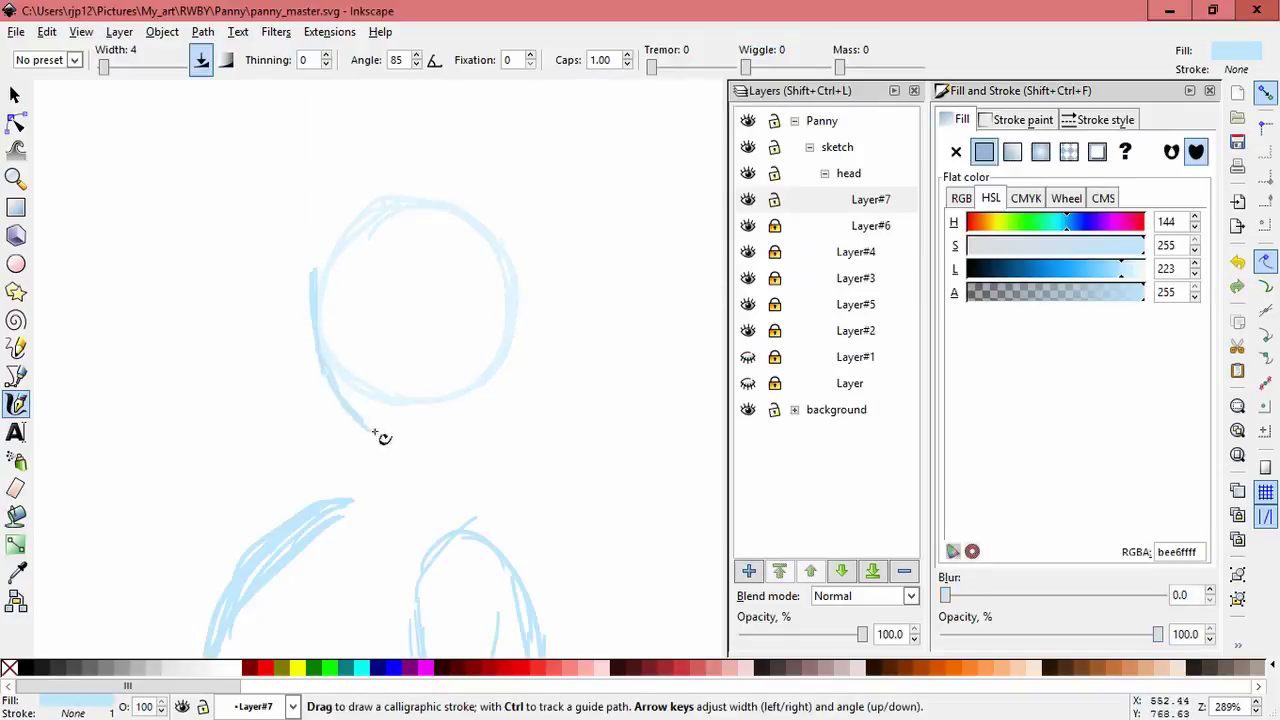
Add a layer named eyes above Layer#7 with a sublayer inside it, and sketch the upper eyelid lines.
key(shift+ctrl+n)
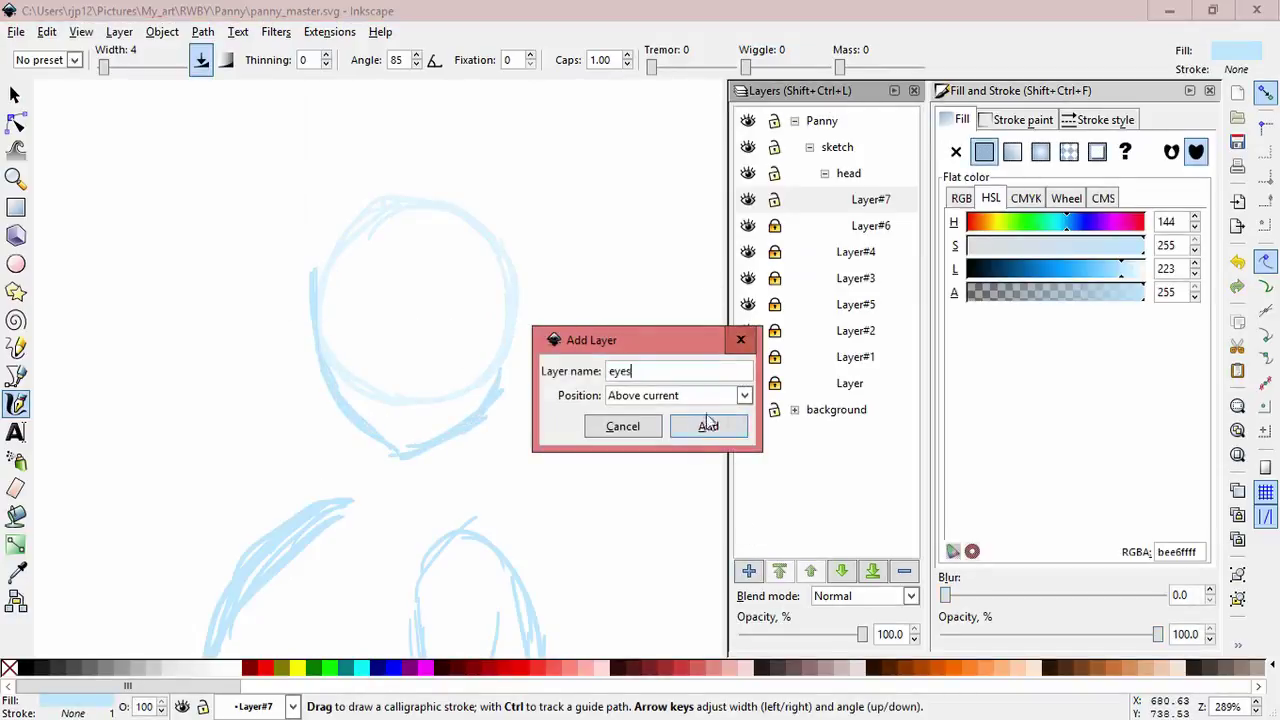
text(eyes)
click(708, 426)
key(shift+ctrl+n)
click(744, 395)
click(700, 457)
click(708, 426)
key(shift+ctrl+n)
scroll(484, 308, up, 2)
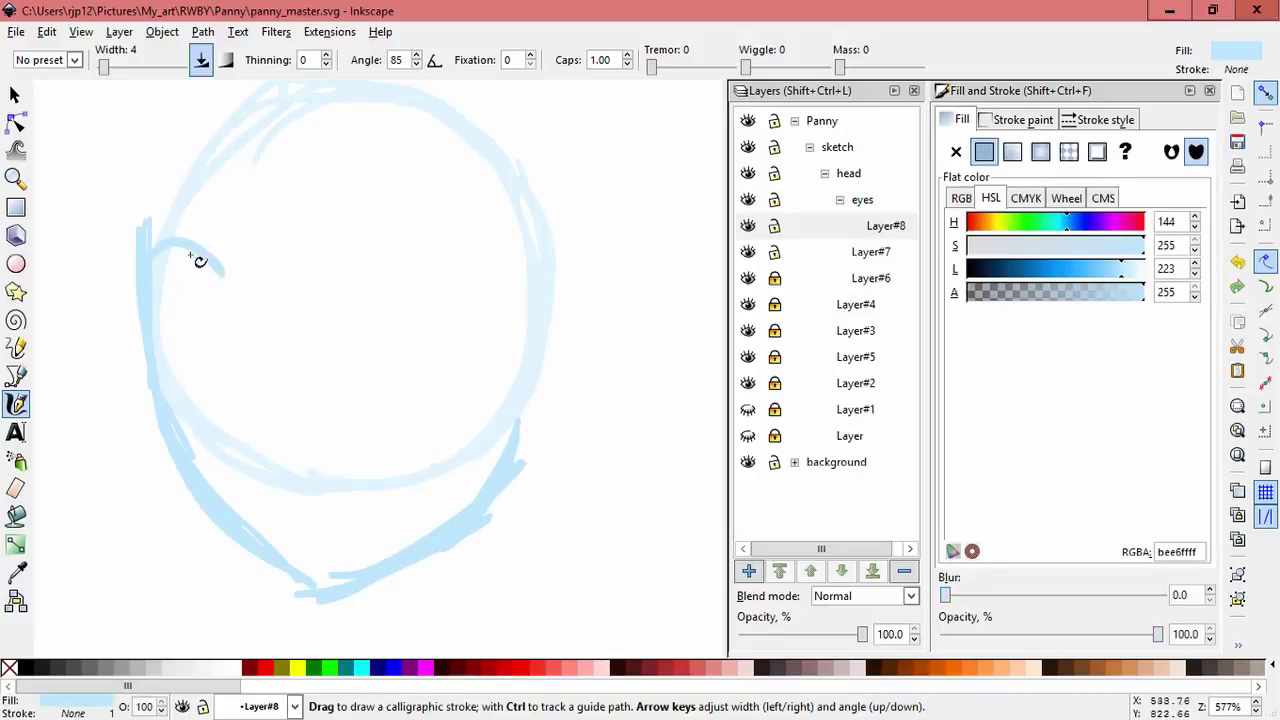
Add another layer above Layer#8 and sketch the near eye's iris and pupil beneath its eyelid.
key(shift+ctrl+n)
key(Return)
drag(385, 268, 398, 342)
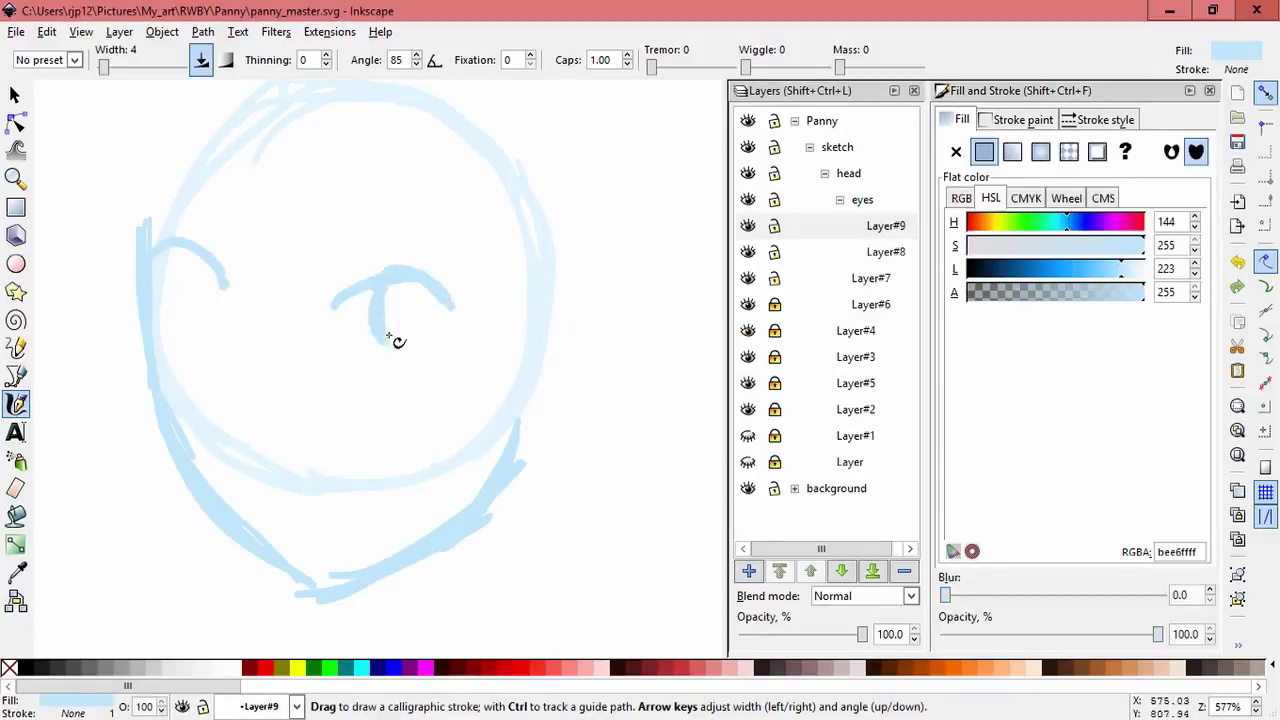
key(space)
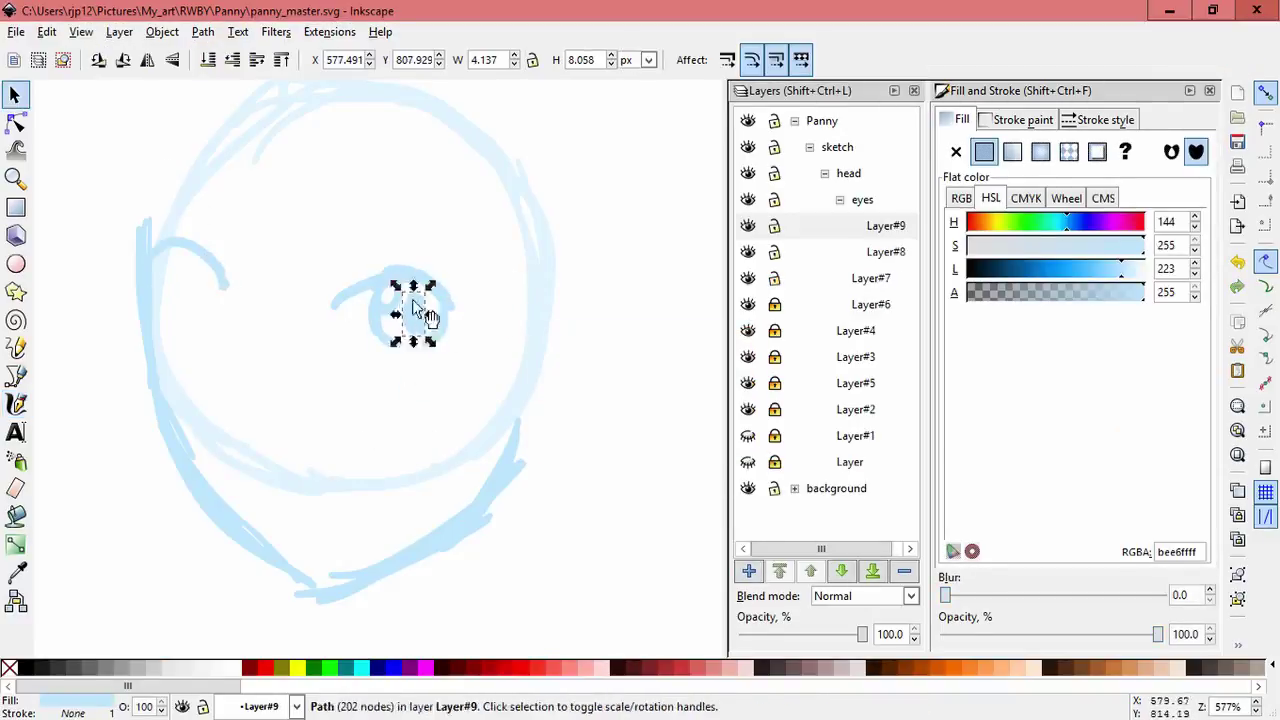
drag(397, 297, 408, 302)
key(space)
key(space)
key(Escape)
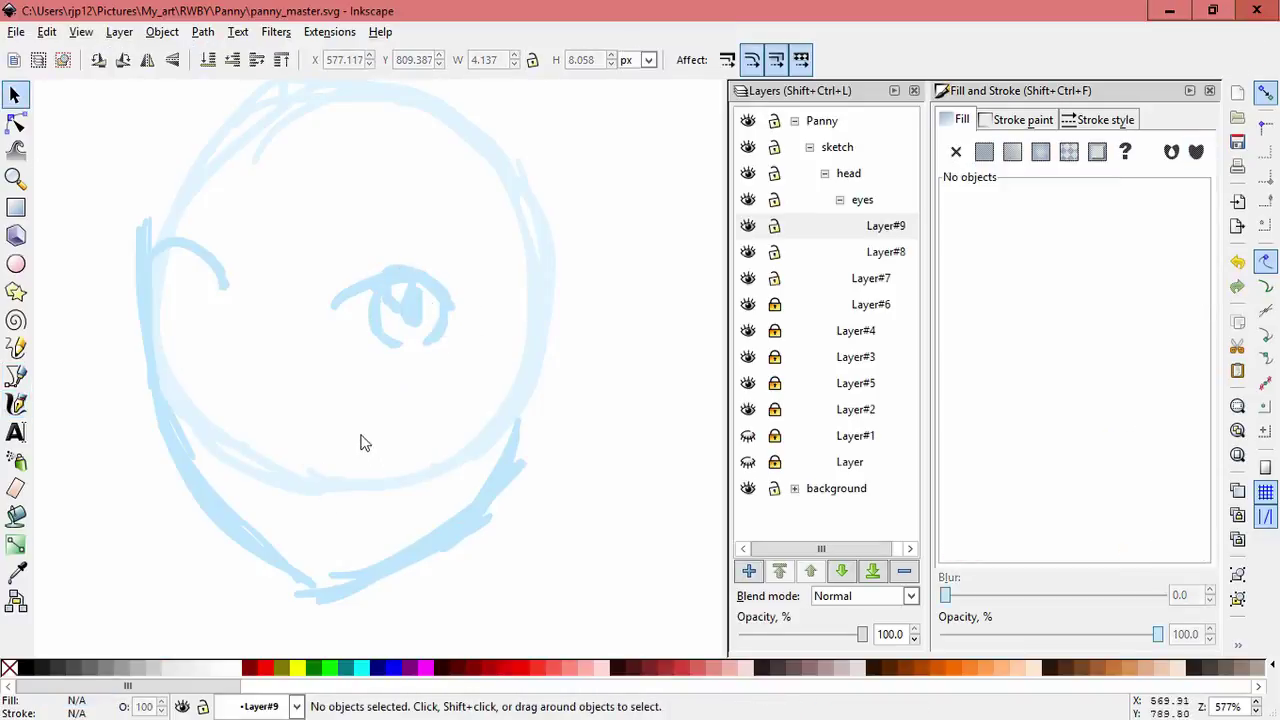
click(224, 287)
key(Escape)
key(space)
Add a layer above Layer#7 and sketch a short nose mark and a slightly curved mouth line.
click(870, 278)
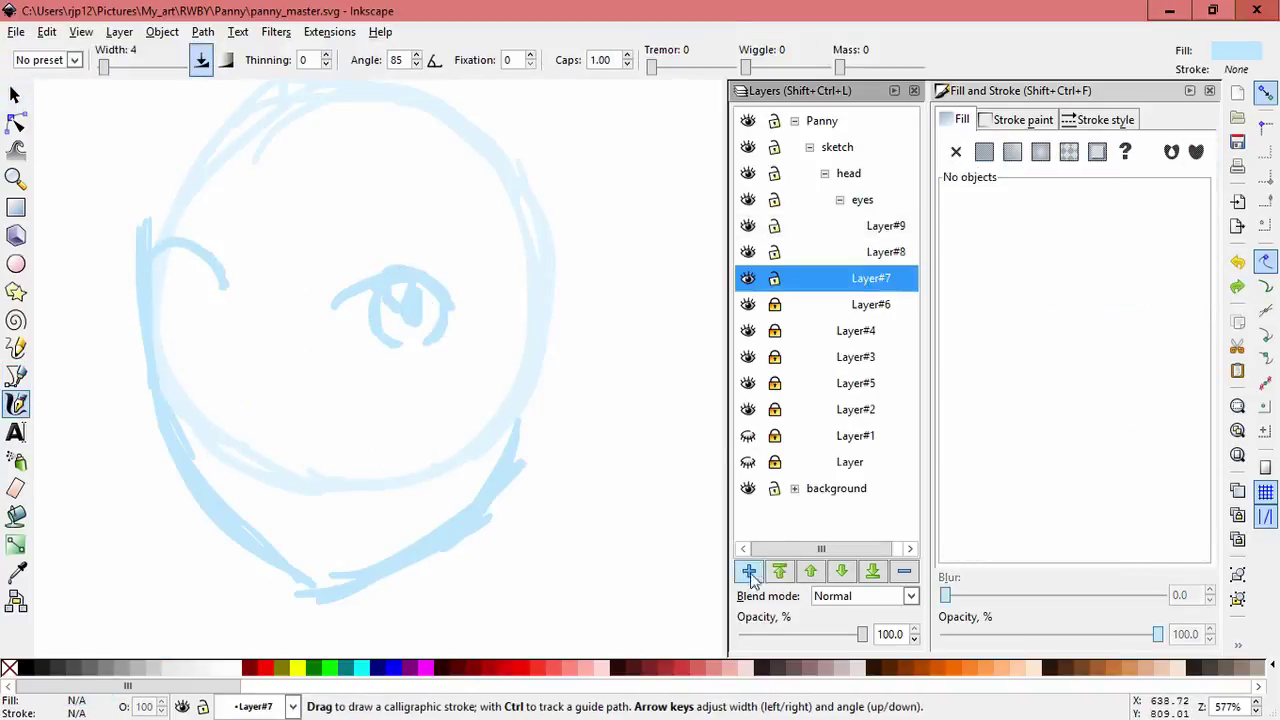
key(shift+ctrl+n)
key(Return)
key(Escape)
key(space)
click(318, 472)
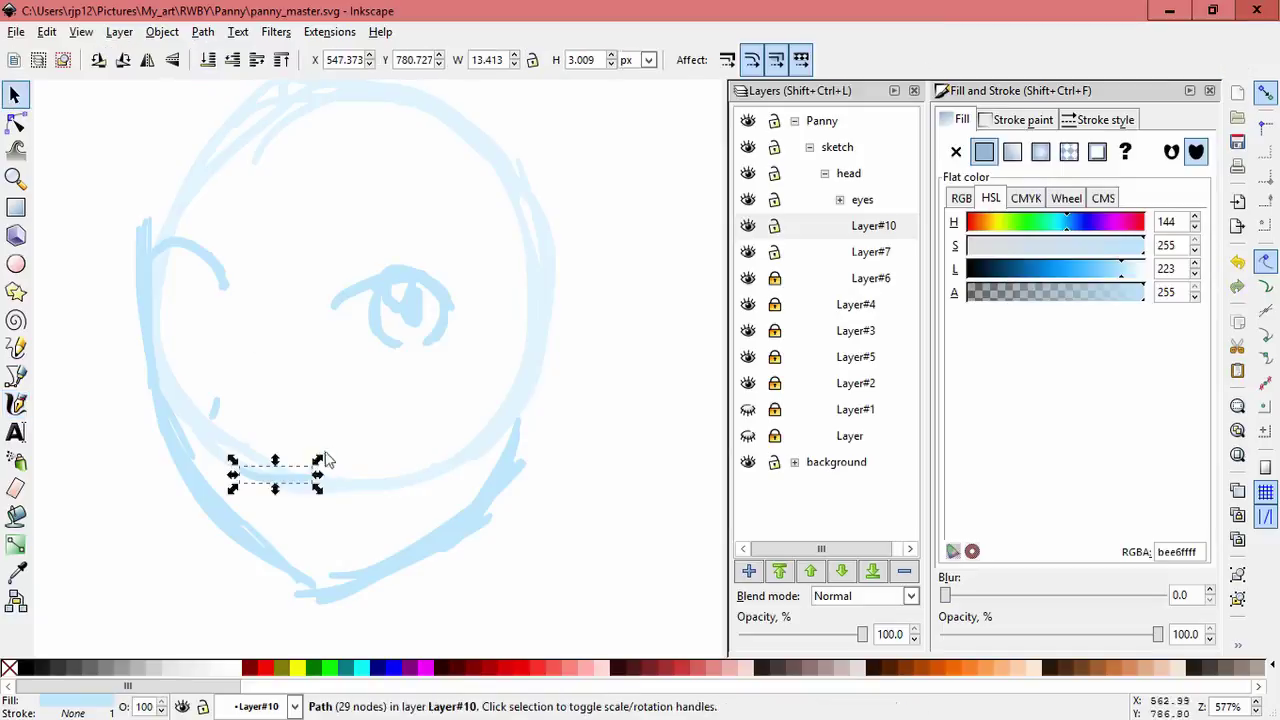
key(Escape)
key(space)
key(space)
click(290, 482)
key(Escape)
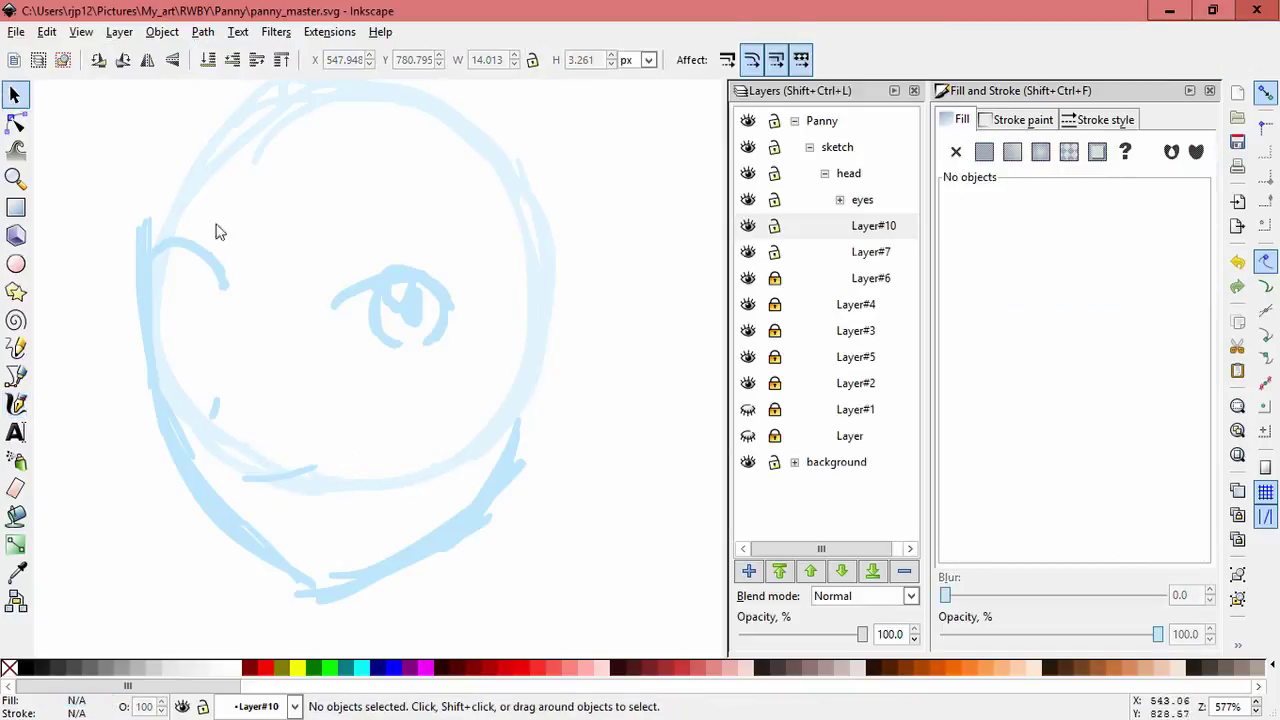
Add an empty layer at the top of the eyes group and sketch eyelashes for both eyes on Layer#8.
click(840, 199)
click(870, 225)
key(shift+ctrl+n)
key(Return)
key(space)
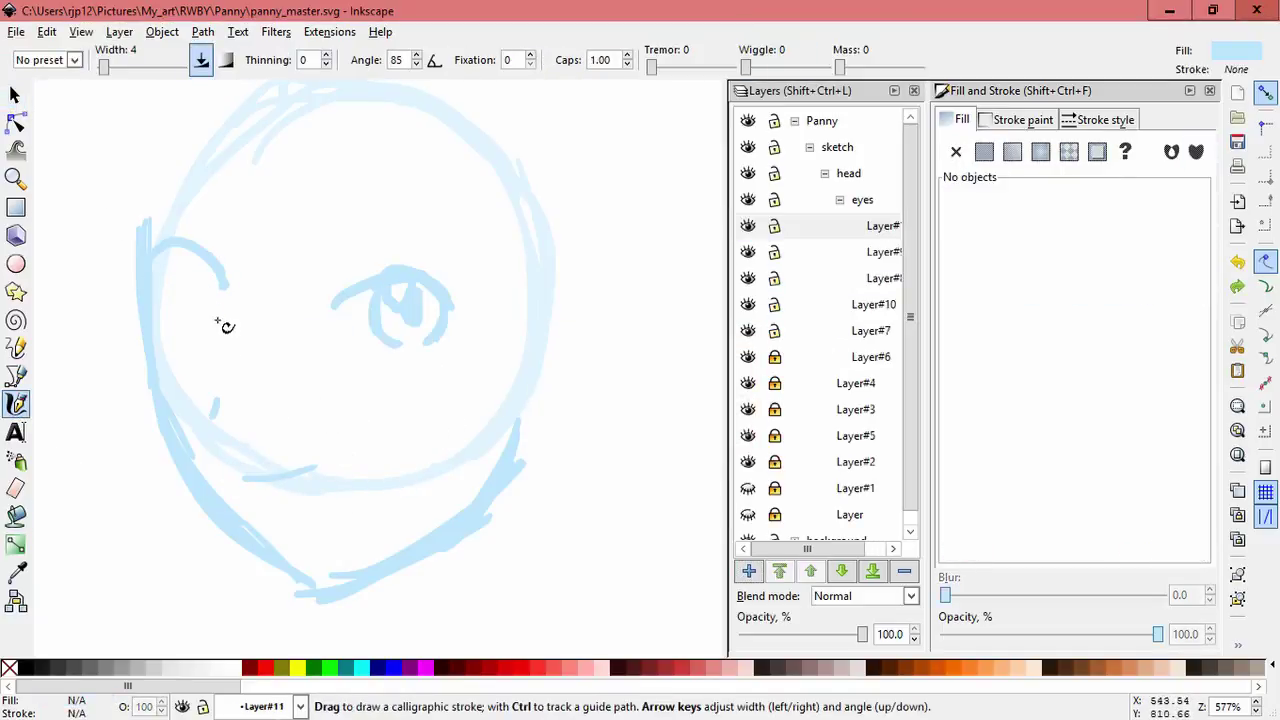
key(ctrl+Page_Down)
drag(447, 291, 455, 303)
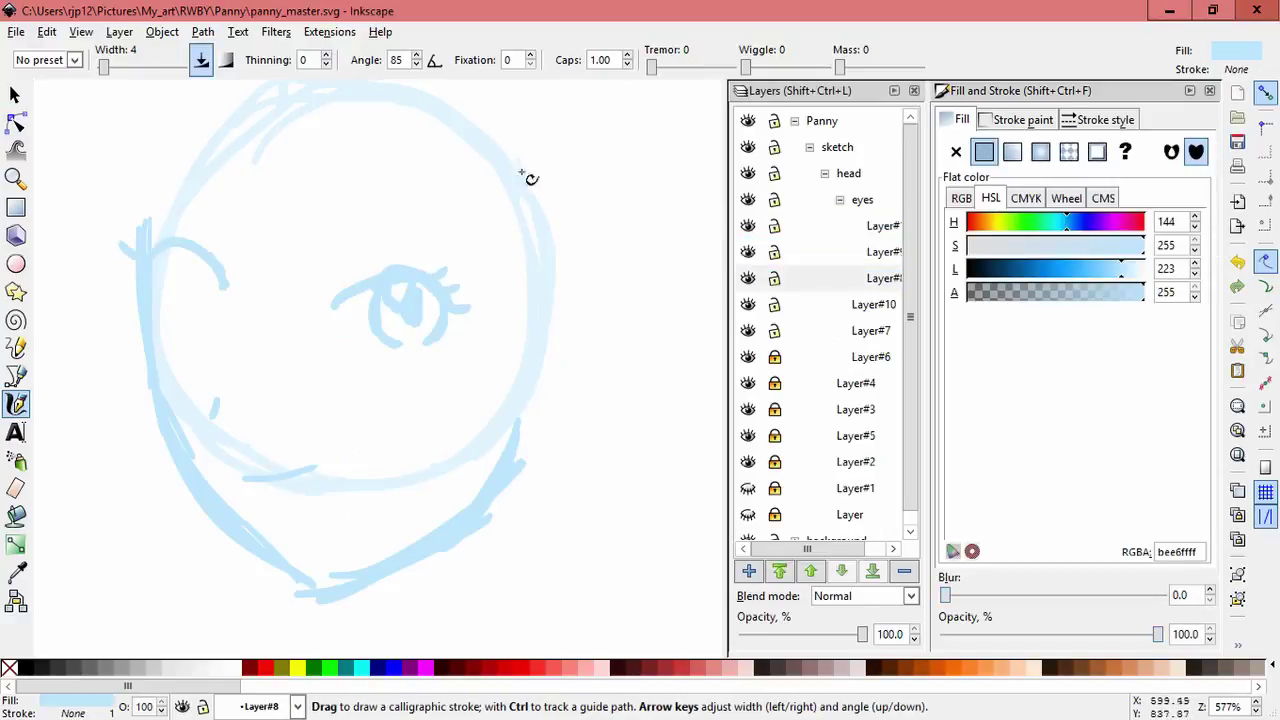
Move both eyes slightly down and shift the near eye closer to the far one.
key(space)
drag(240, 218, 143, 301)
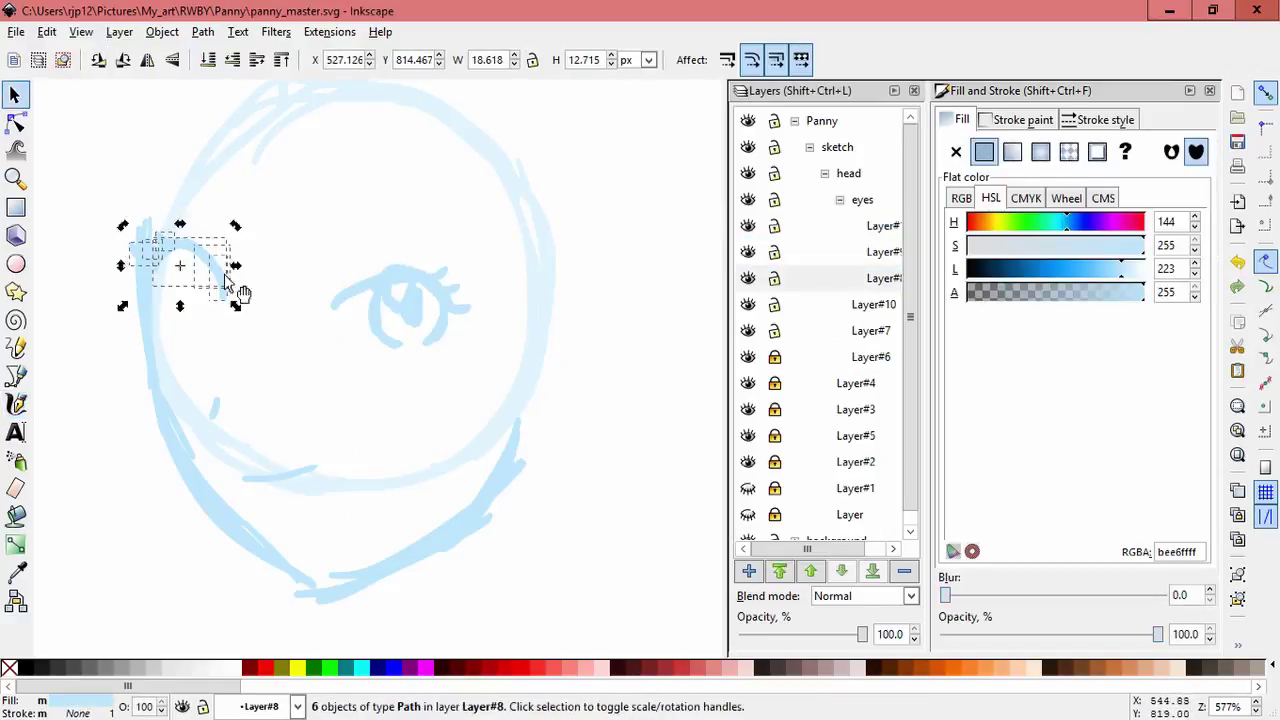
click(255, 292)
drag(238, 346, 118, 236)
drag(309, 337, 503, 389)
click(474, 429)
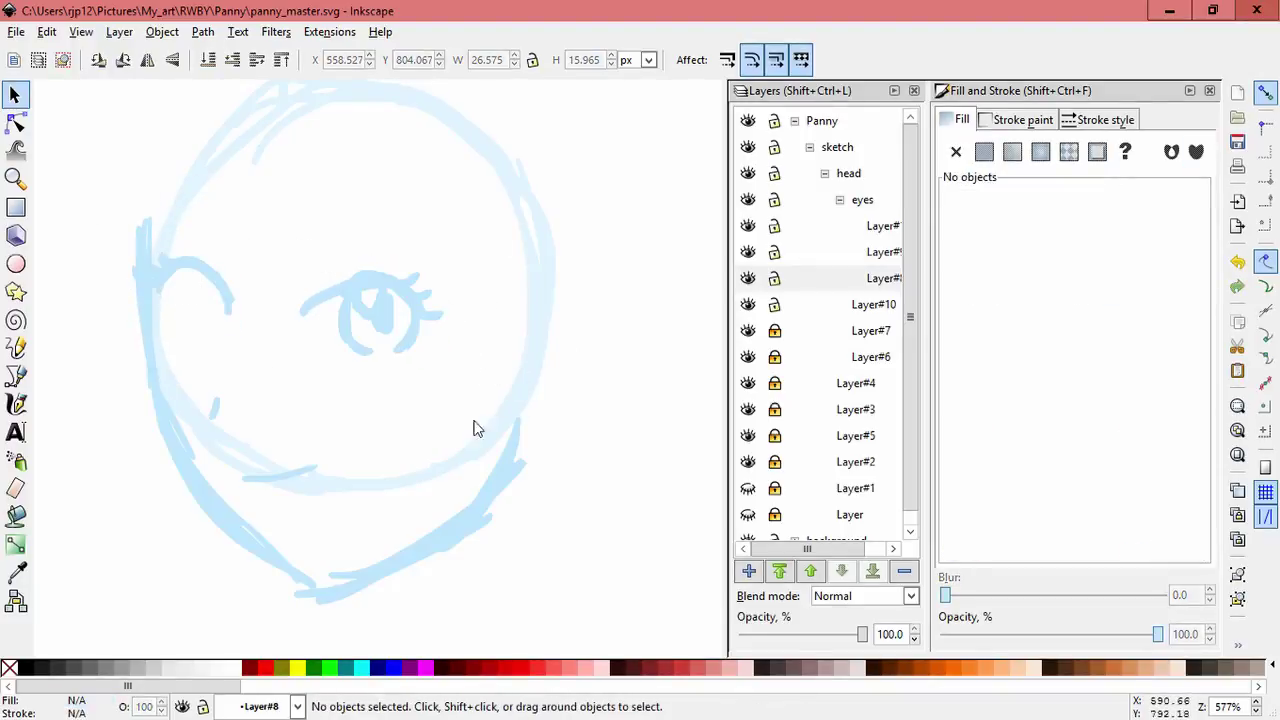
key(ctrl+z)
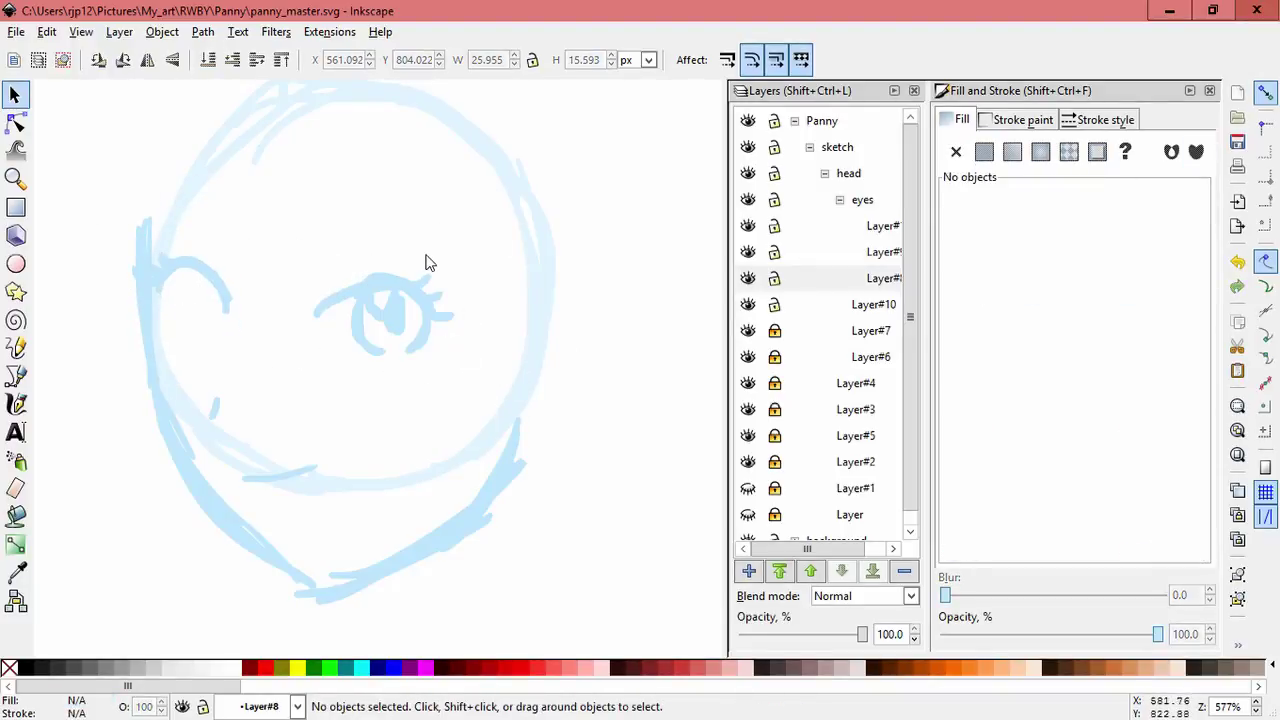
Move the eyes, nose and mouth together slightly lower on the face.
click(15, 403)
key(ctrl+Page_Down)
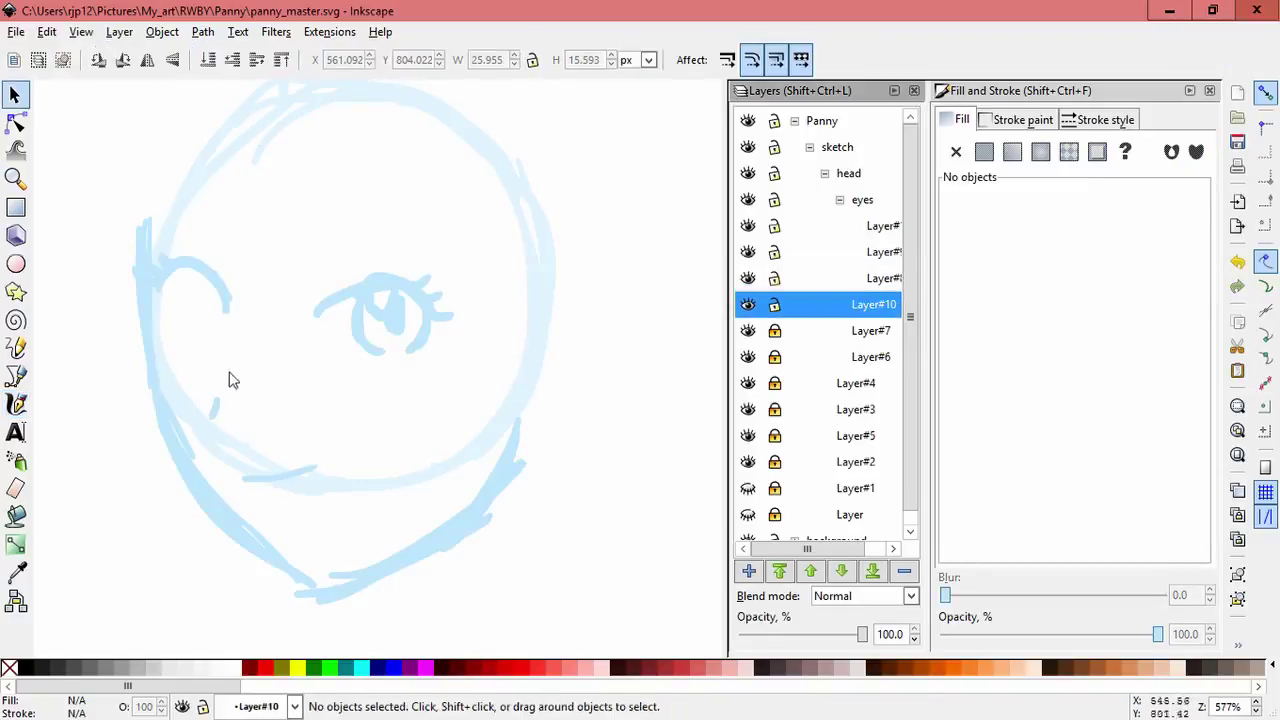
drag(231, 425, 213, 408)
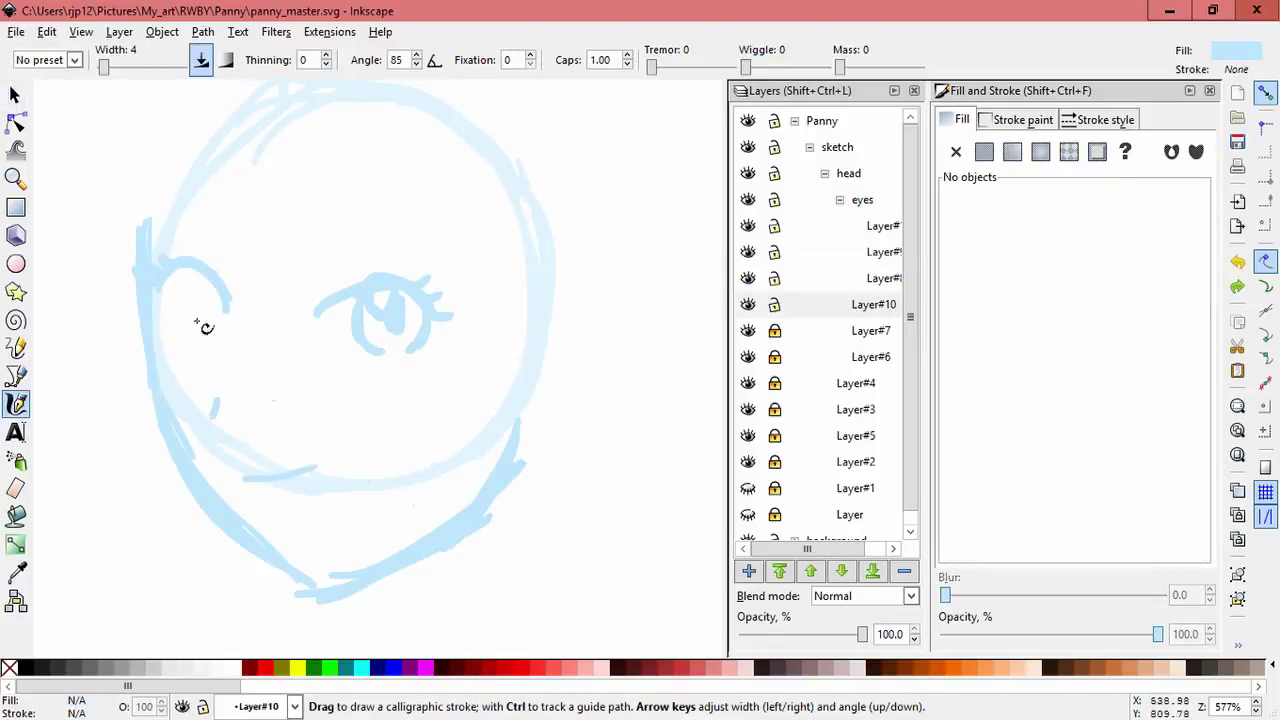
key(s)
mouse_move(89, 177)
mouse_down()
mouse_move(411, 440)
mouse_move(480, 332)
mouse_up()
click(506, 529)
key(ctrl+alt+a)
key(Escape)
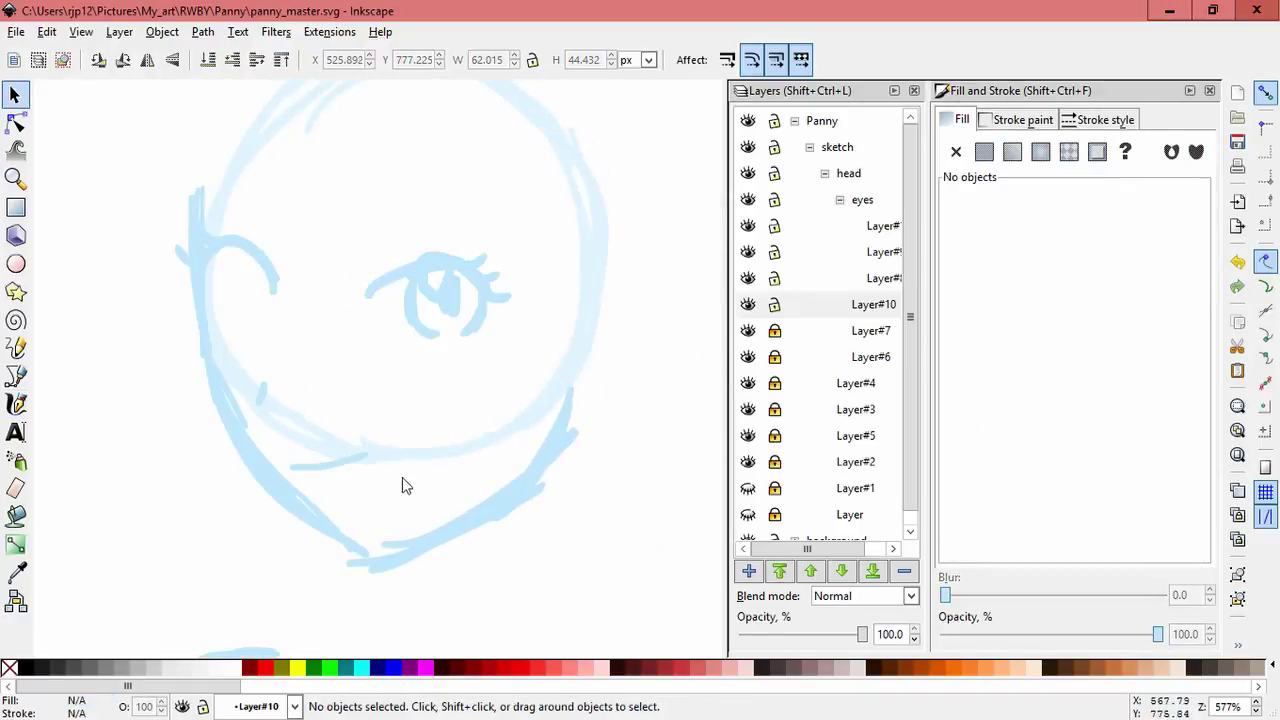
Rotate the facial features and jaw outline together slightly clockwise to tilt the face.
key(ctrl+alt+a)
drag(263, 314, 297, 329)
key(Escape)
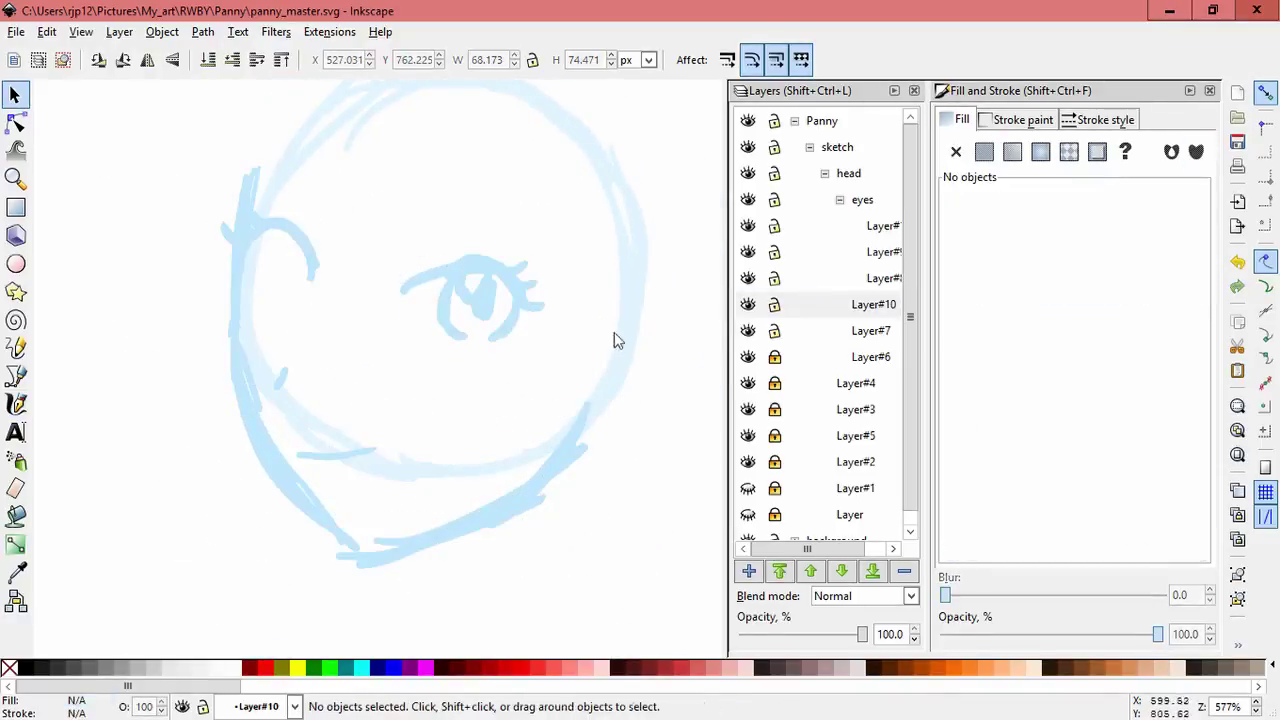
Raise and tilt the nose and mouth strokes to follow the face's angle, and lock Layer#10.
drag(263, 477, 305, 388)
drag(254, 435, 252, 447)
key(Escape)
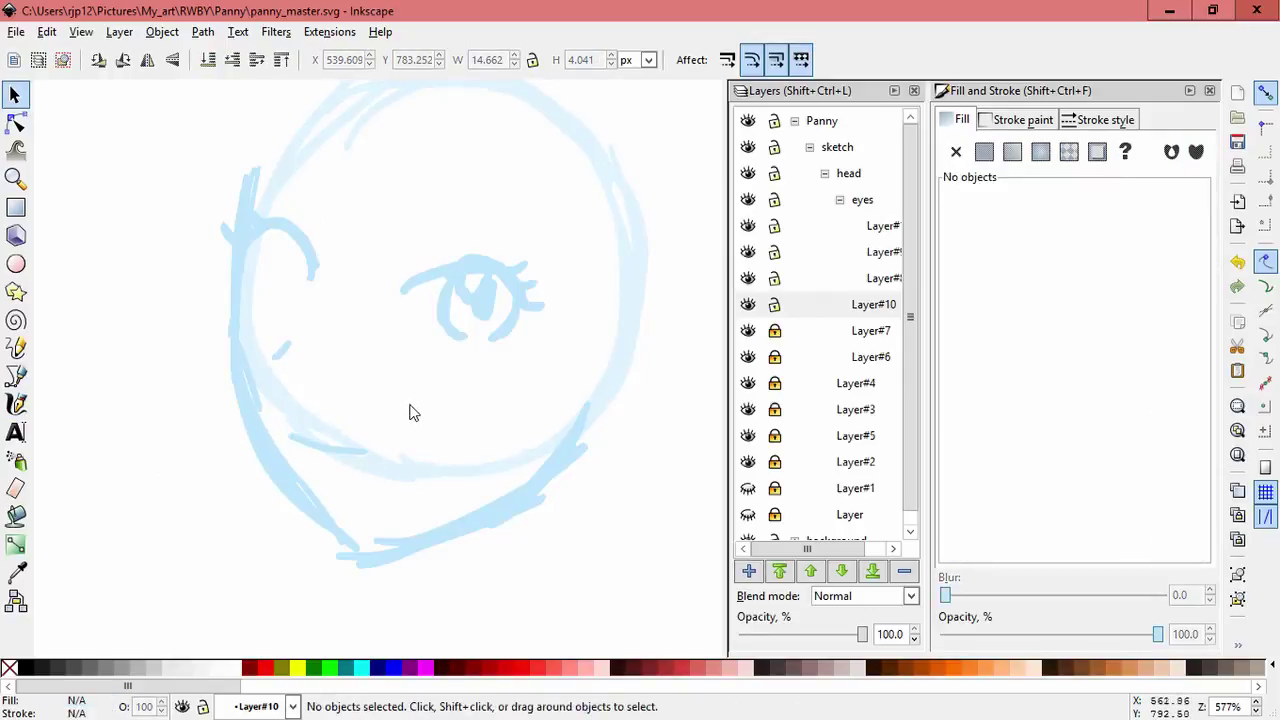
scroll(413, 413, right, 2)
scroll(523, 360, up, 3)
click(774, 304)
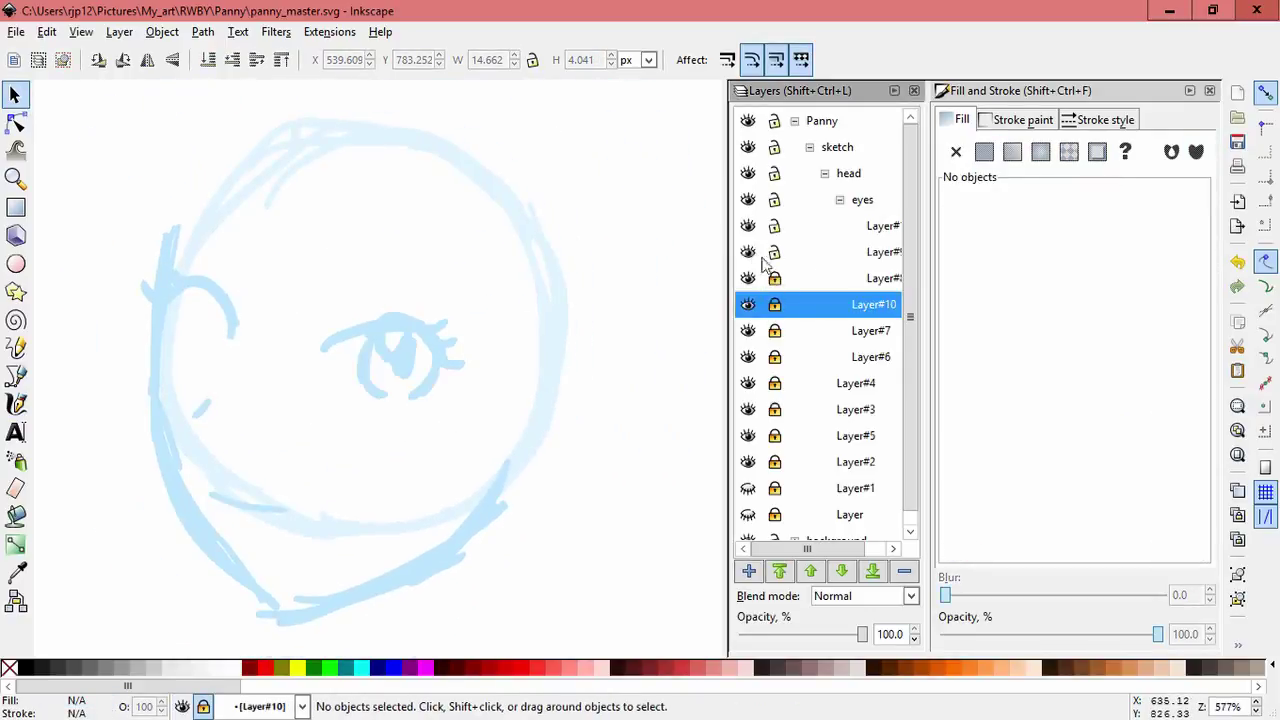
Narrow the near eye's iris on Layer#9 by shifting its outline strokes inward.
click(765, 252)
key(ctrl+a)
key(Escape)
key(ctrl+a)
drag(354, 317, 369, 409)
key(Escape)
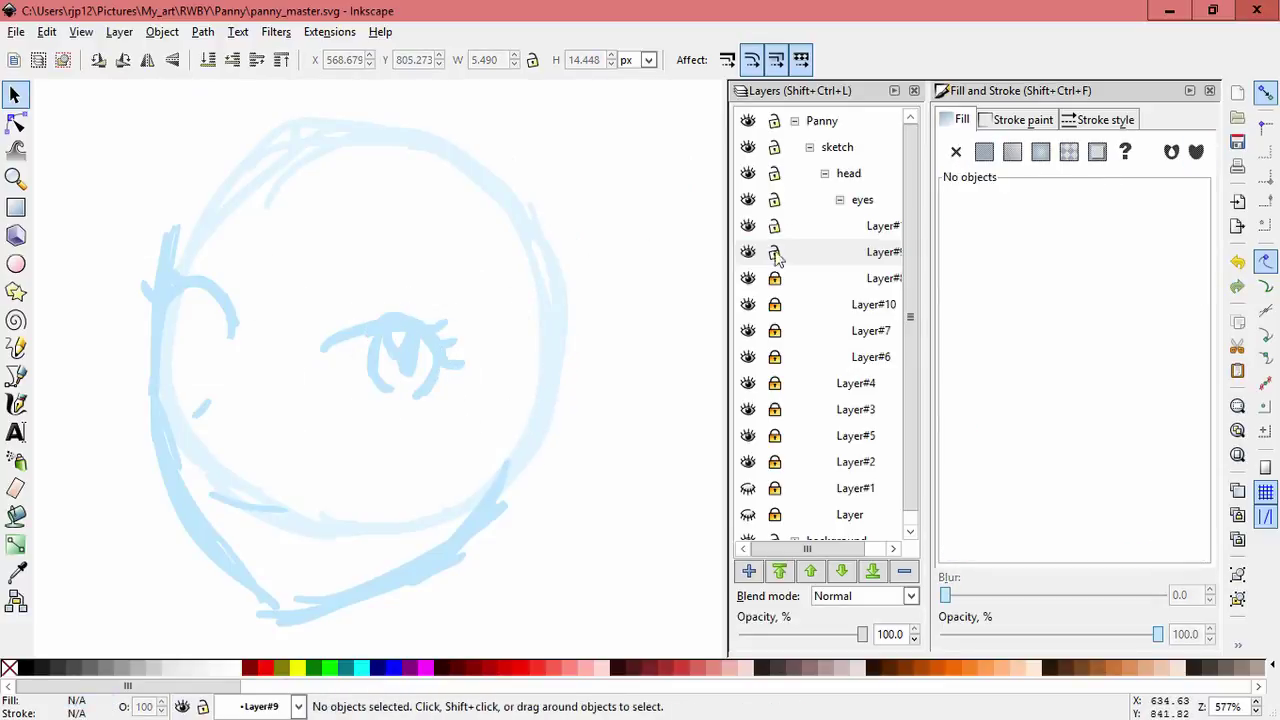
Flatten and widen the far eye's eyelid and lash strokes, and lock Layer#8 and Layer#9.
click(200, 280)
mouse_move(190, 265)
mouse_down()
mouse_move(195, 285)
mouse_move(183, 288)
mouse_up()
click(360, 456)
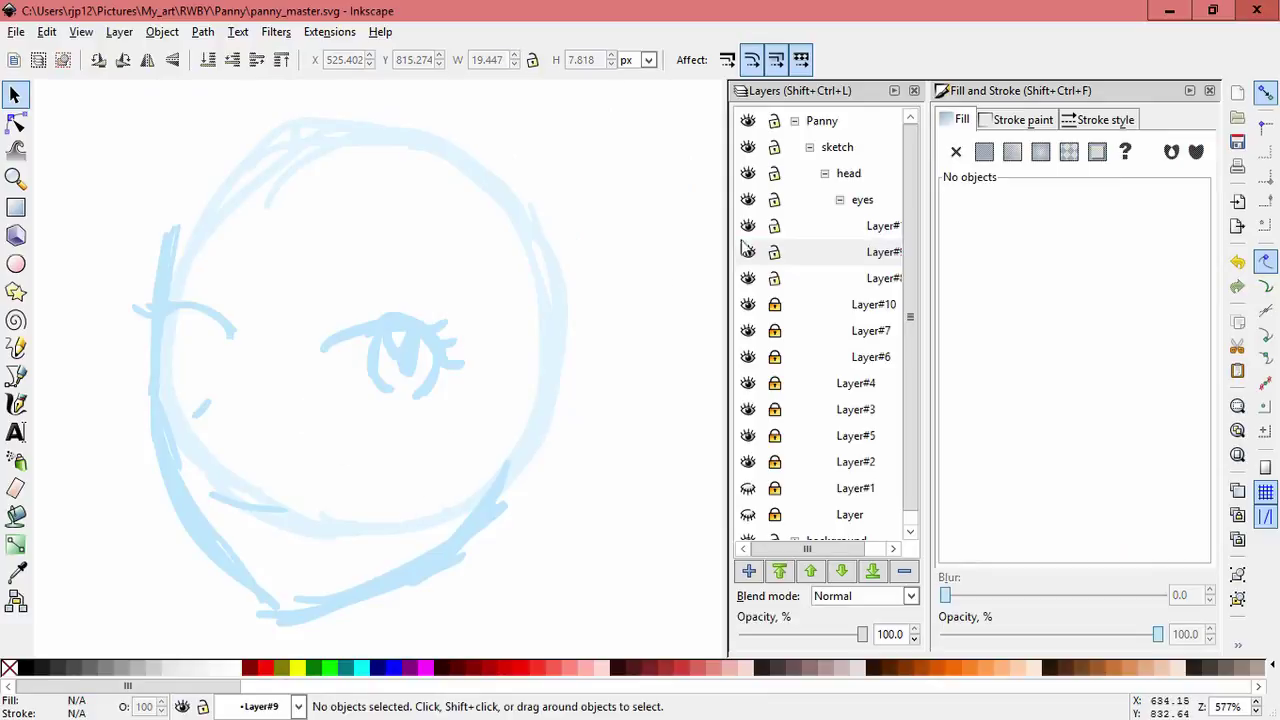
click(774, 252)
click(774, 278)
Sketch an arched eyebrow above each eye on Layer#11 and adjust the far eyebrow's position.
click(883, 225)
key(c)
drag(362, 250, 480, 294)
key(s)
click(200, 226)
drag(240, 240, 244, 244)
click(443, 429)
click(358, 486)
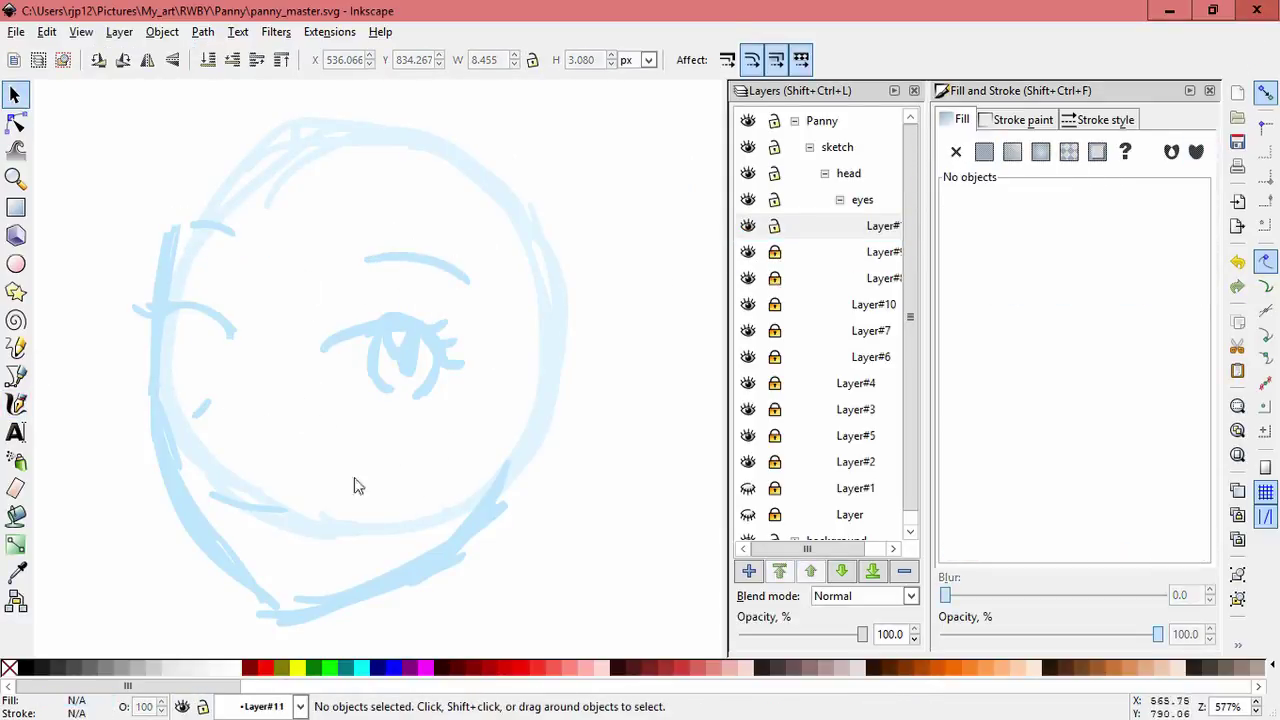
Lock Layer#11 and add Layer#12 above it for the hair strokes.
key(ctrl+shift+n)
key(Return)
key(c)
scroll(597, 380, down, 2)
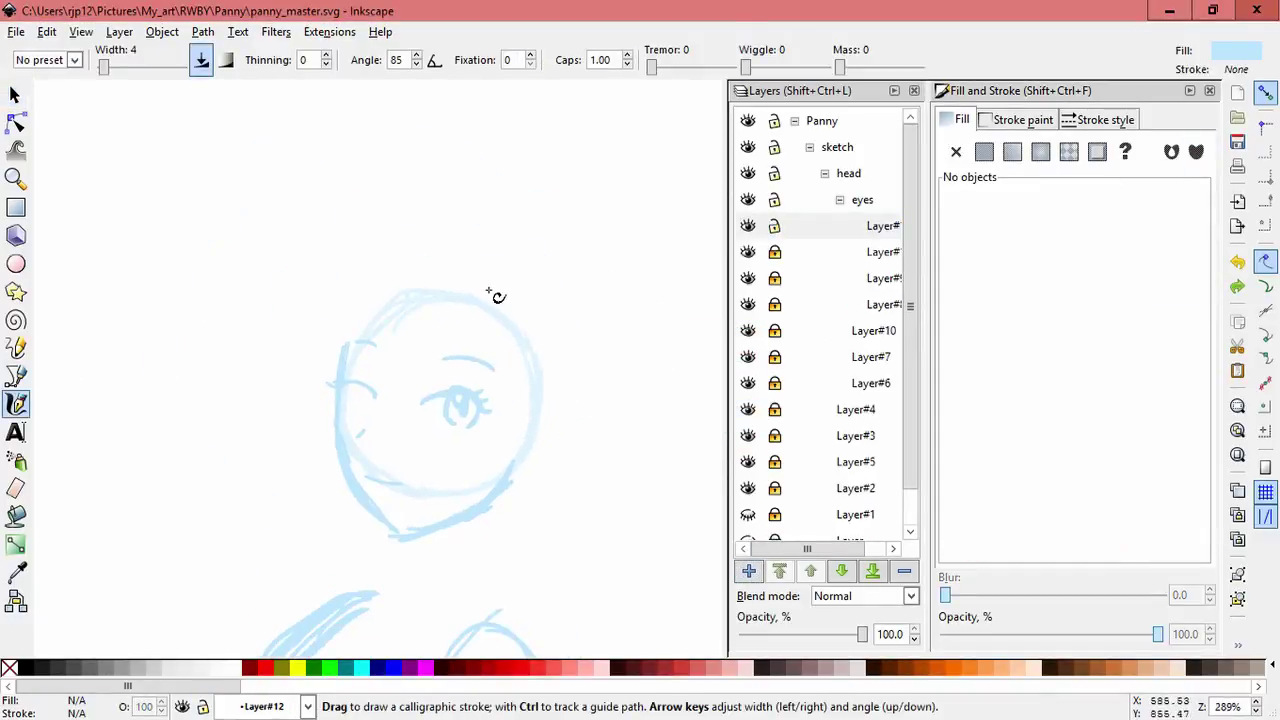
Try sketching the fringe, crown and far-side hair on Layer#12, and undo those strokes.
drag(334, 352, 388, 262)
drag(450, 372, 436, 318)
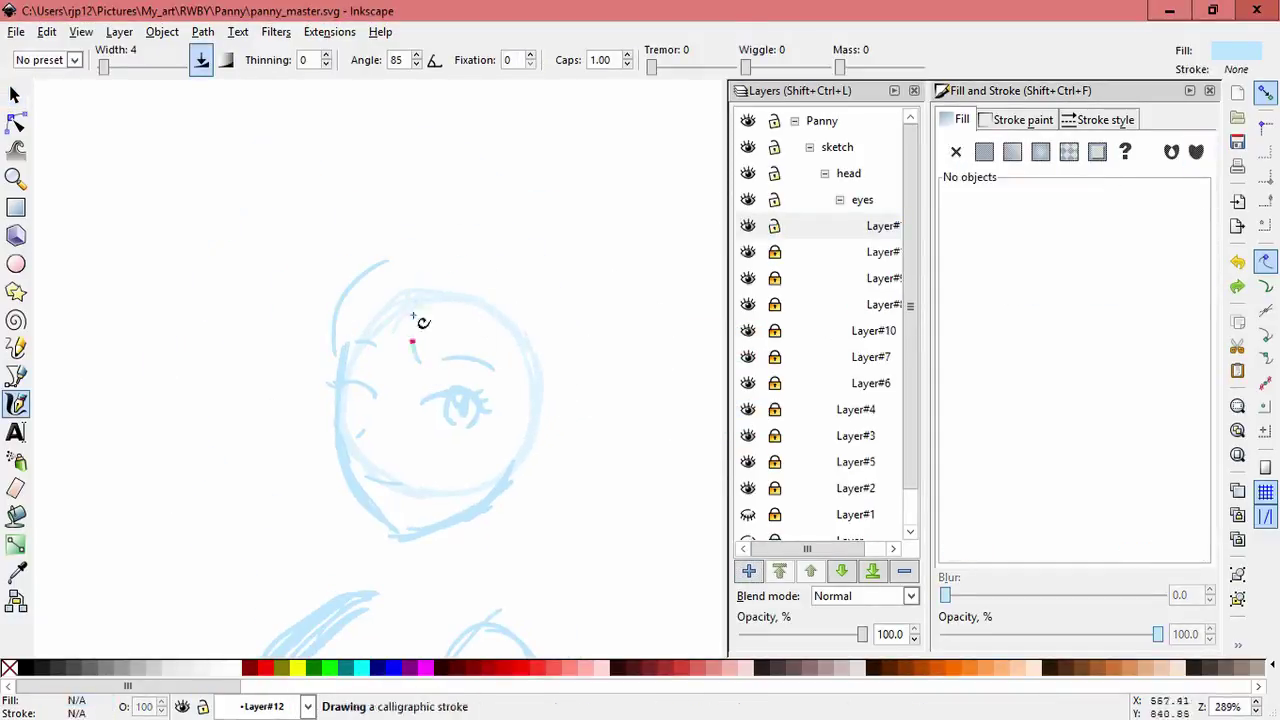
drag(514, 330, 385, 350)
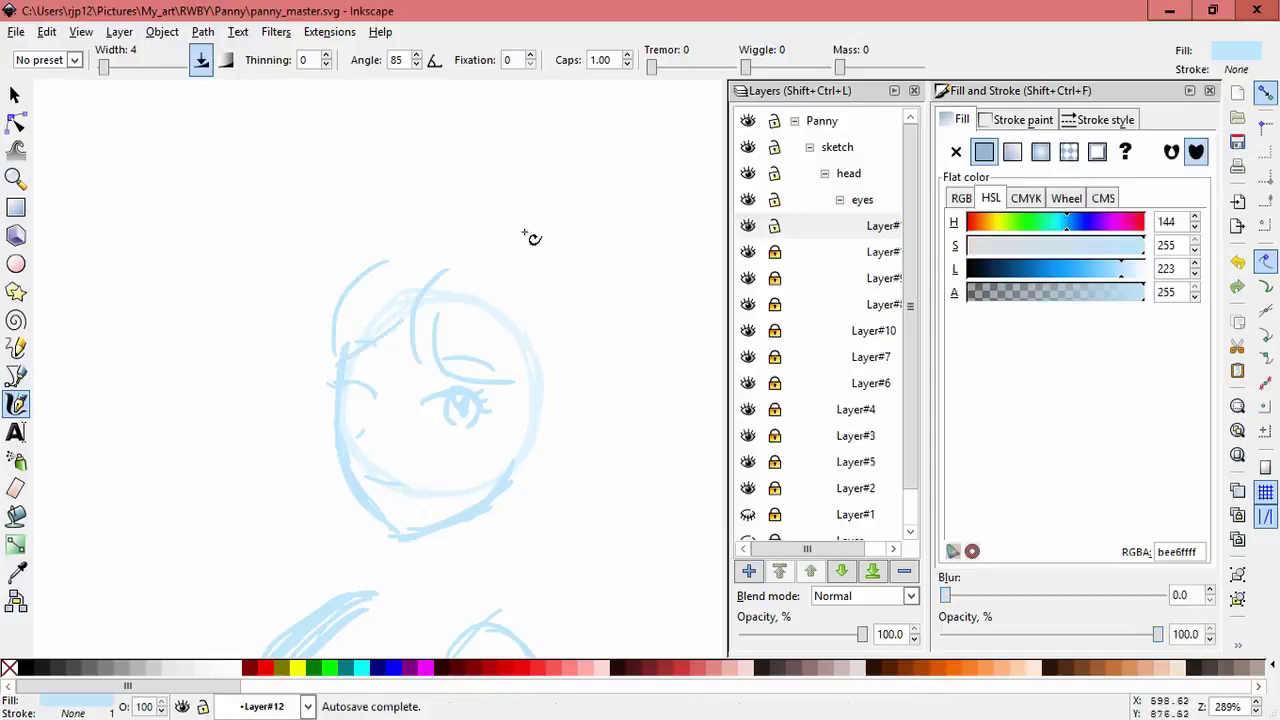
drag(529, 234, 420, 285)
drag(302, 440, 247, 398)
drag(274, 316, 300, 458)
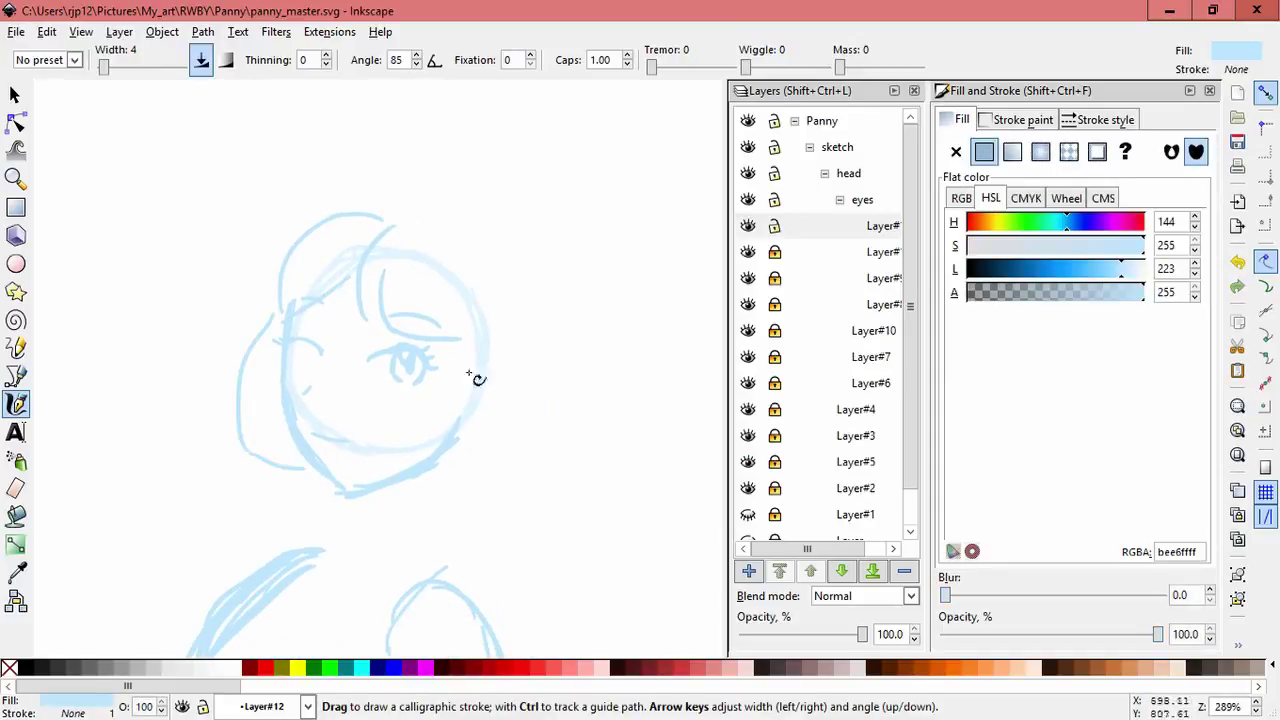
key(ctrl+z)
key(ctrl+z)
key(ctrl+z)
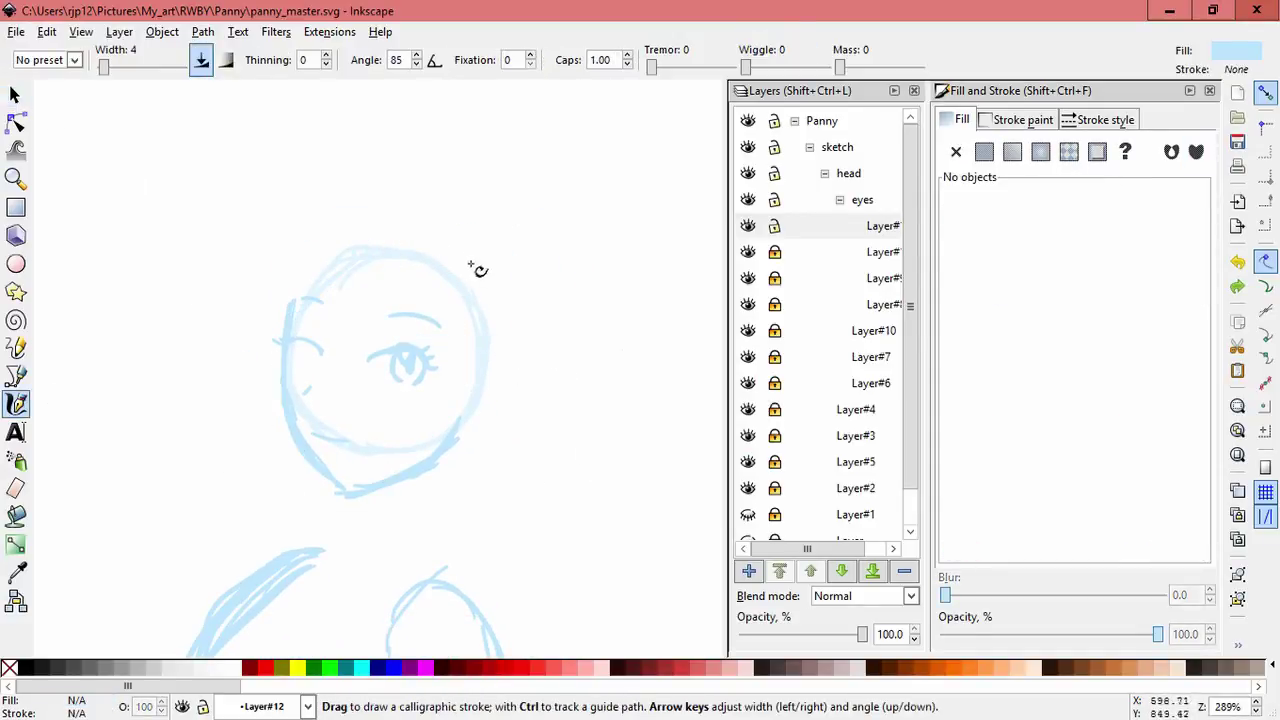
Sketch the near-side lock of hair curling under the jaw and rising behind the cheek on Layer#12.
drag(380, 455, 423, 457)
mouse_move(389, 500)
mouse_down()
mouse_move(429, 523)
mouse_move(535, 445)
mouse_up()
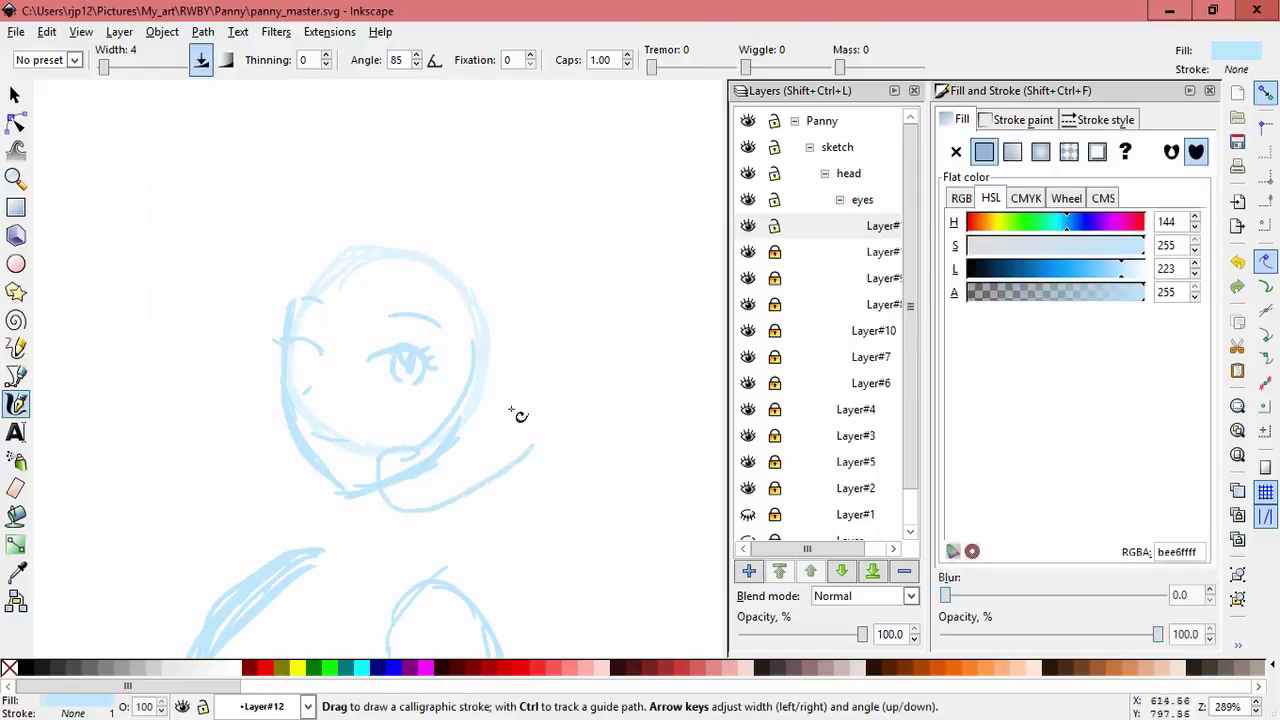
key(ctrl+z)
scroll(450, 500, up, 1)
scroll(450, 500, right, 1)
mouse_move(378, 540)
mouse_down()
mouse_move(458, 509)
mouse_move(467, 370)
mouse_up()
key(s)
key(Escape)
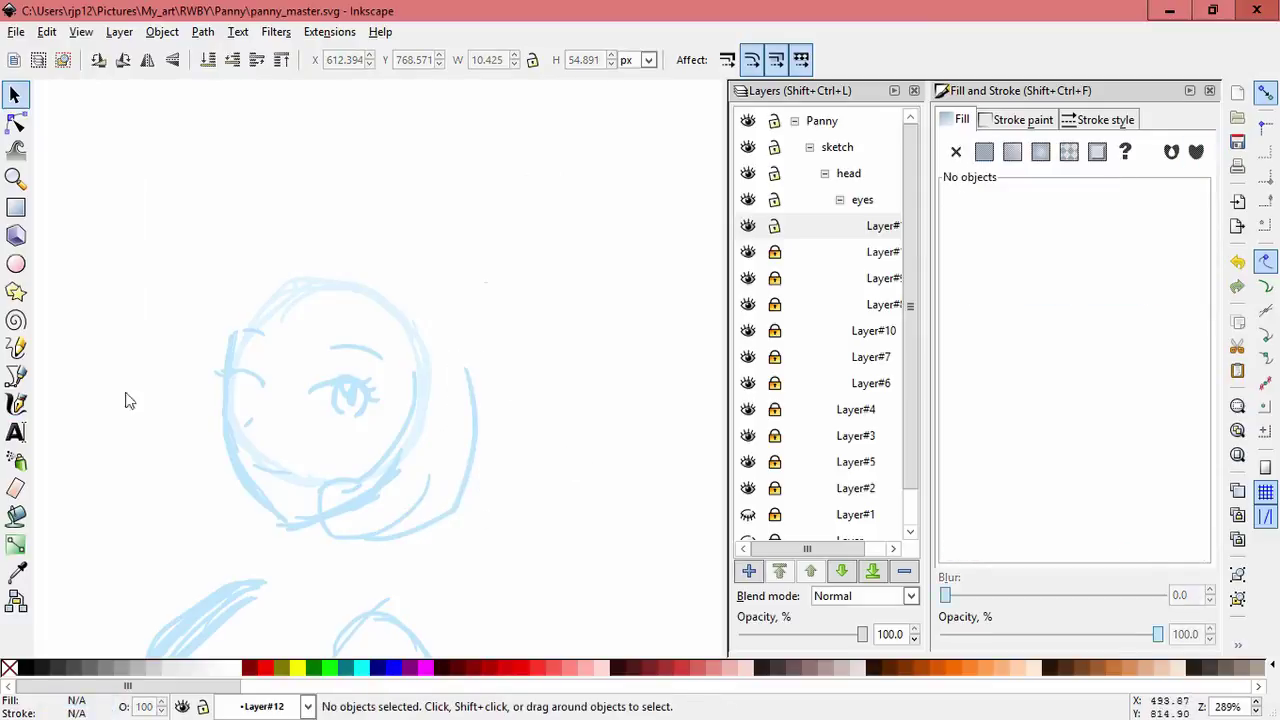
Sketch the pointed gathered tuft beside the head and the outer back hair falling from it.
key(c)
drag(478, 275, 470, 480)
mouse_move(413, 317)
mouse_down()
mouse_move(489, 274)
mouse_move(483, 262)
mouse_up()
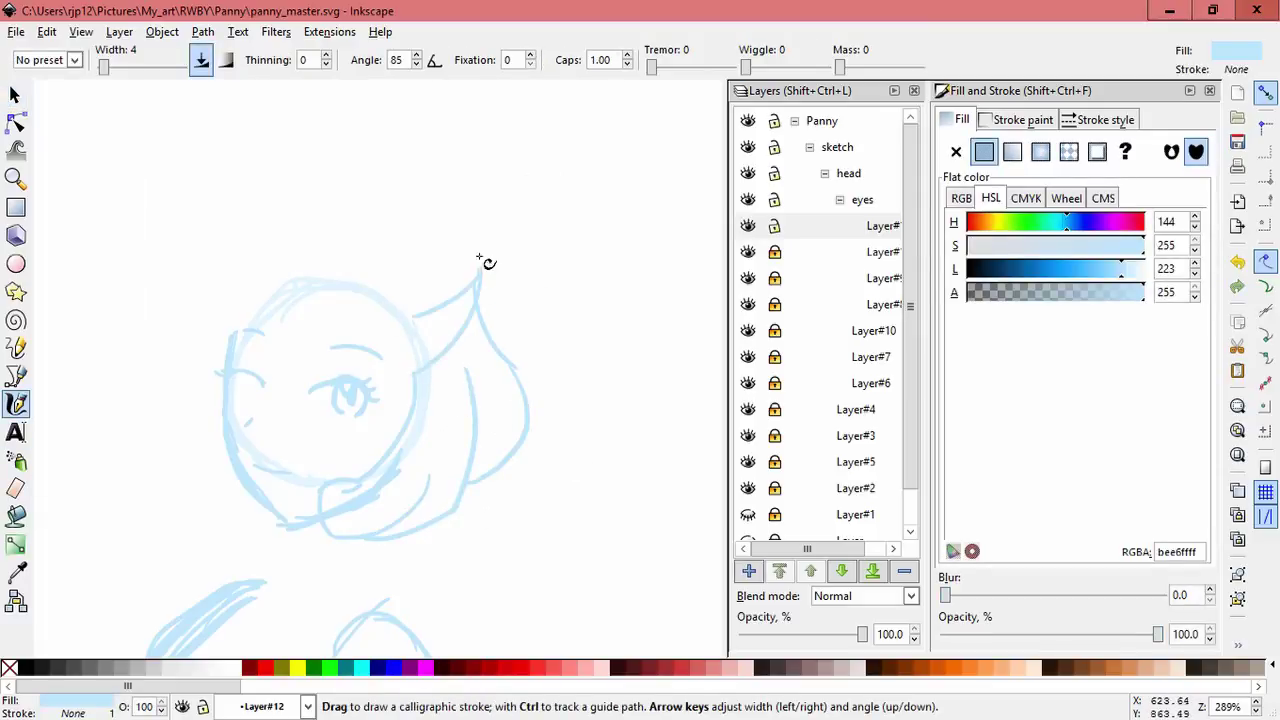
Sketch the fringe strands across the forehead on Layer#12 and the crown's arc on new Layer#13.
scroll(308, 272, left, 1)
drag(228, 352, 305, 272)
drag(316, 358, 329, 300)
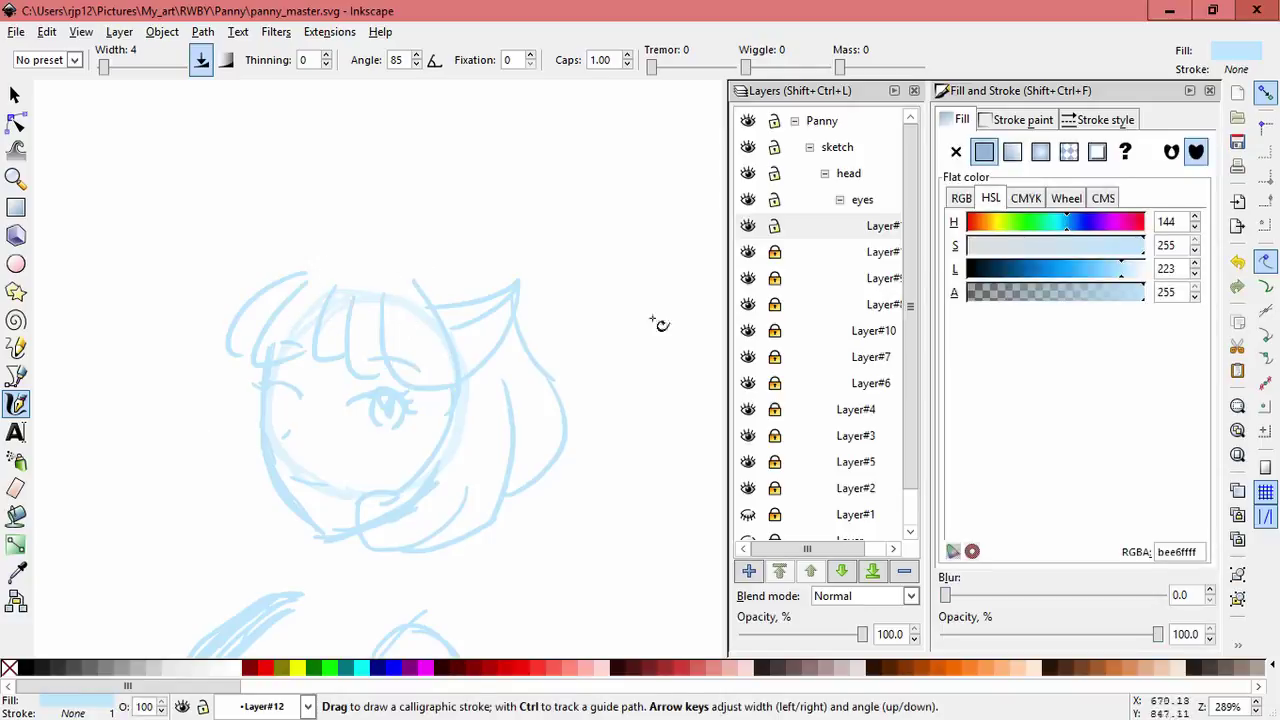
mouse_move(296, 268)
mouse_down()
mouse_move(514, 277)
mouse_move(509, 289)
mouse_move(487, 279)
mouse_move(494, 290)
mouse_up()
Move the near-side tuft and outer strands inward to meet the crown, raise the fringe, and lock Layer#12.
key(s)
key(ctrl+a)
click(491, 297)
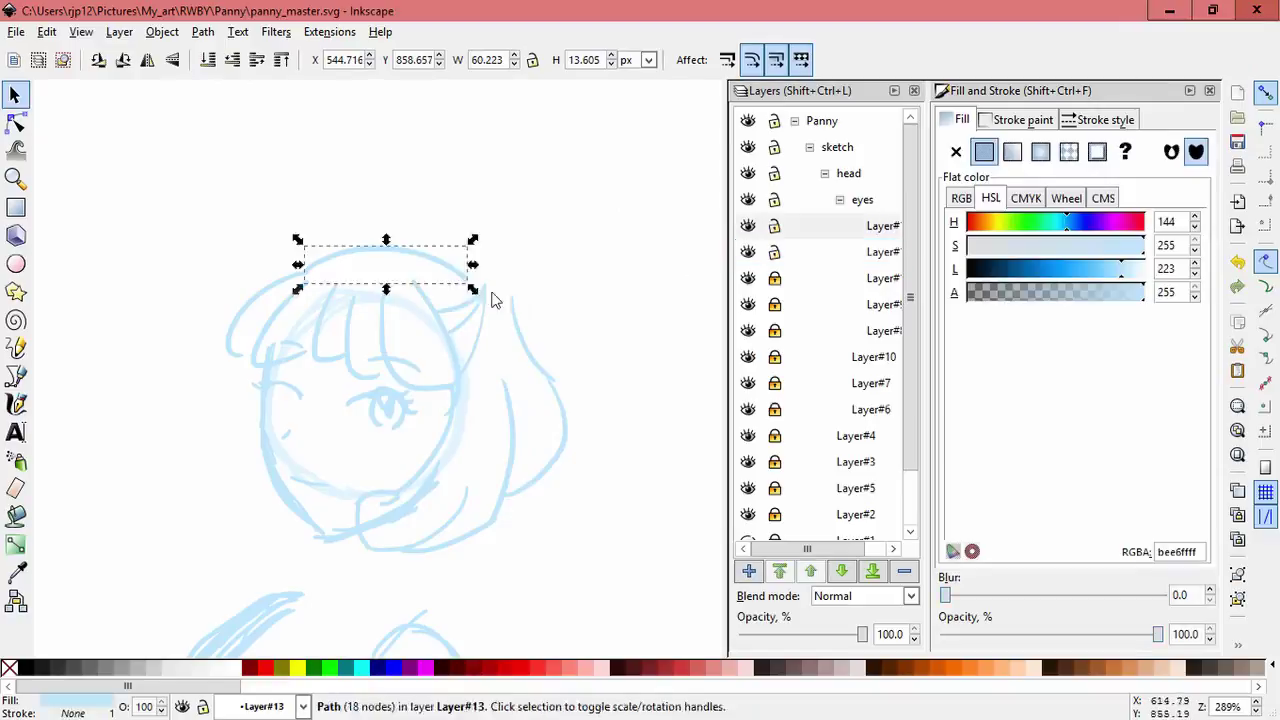
drag(594, 566, 495, 323)
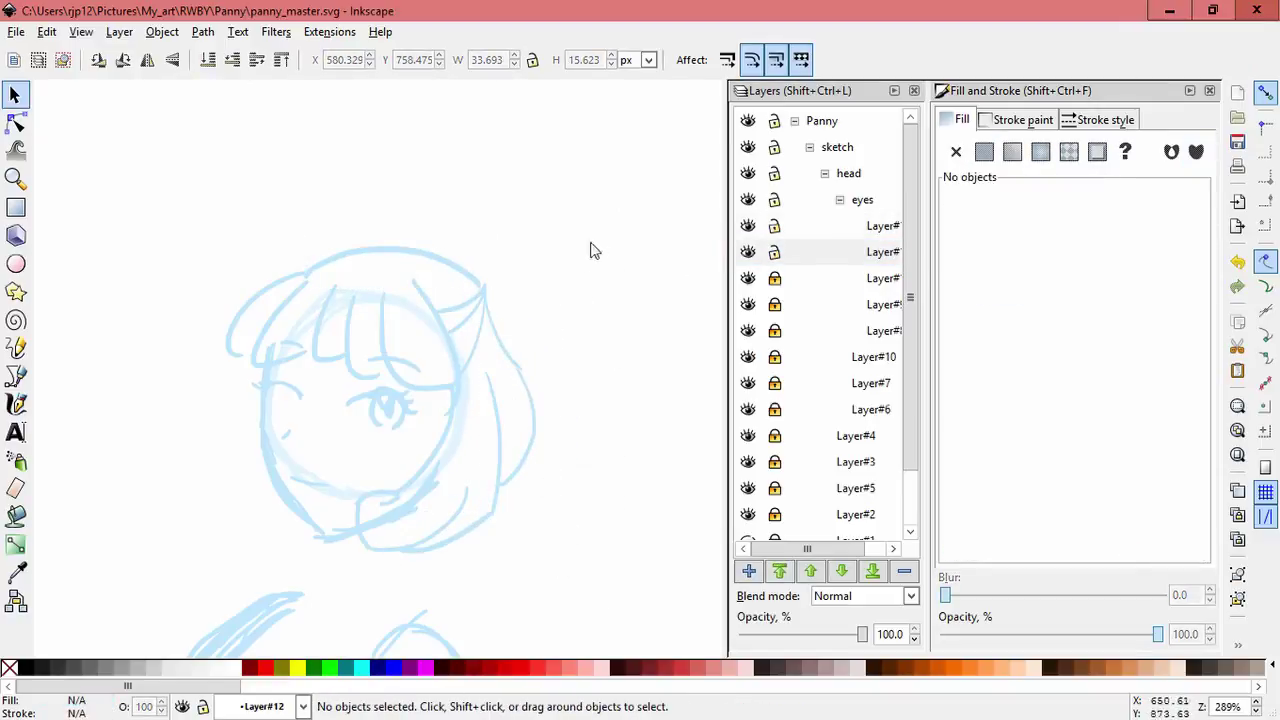
mouse_move(586, 258)
mouse_down()
mouse_move(471, 306)
mouse_move(450, 335)
mouse_up()
key(Escape)
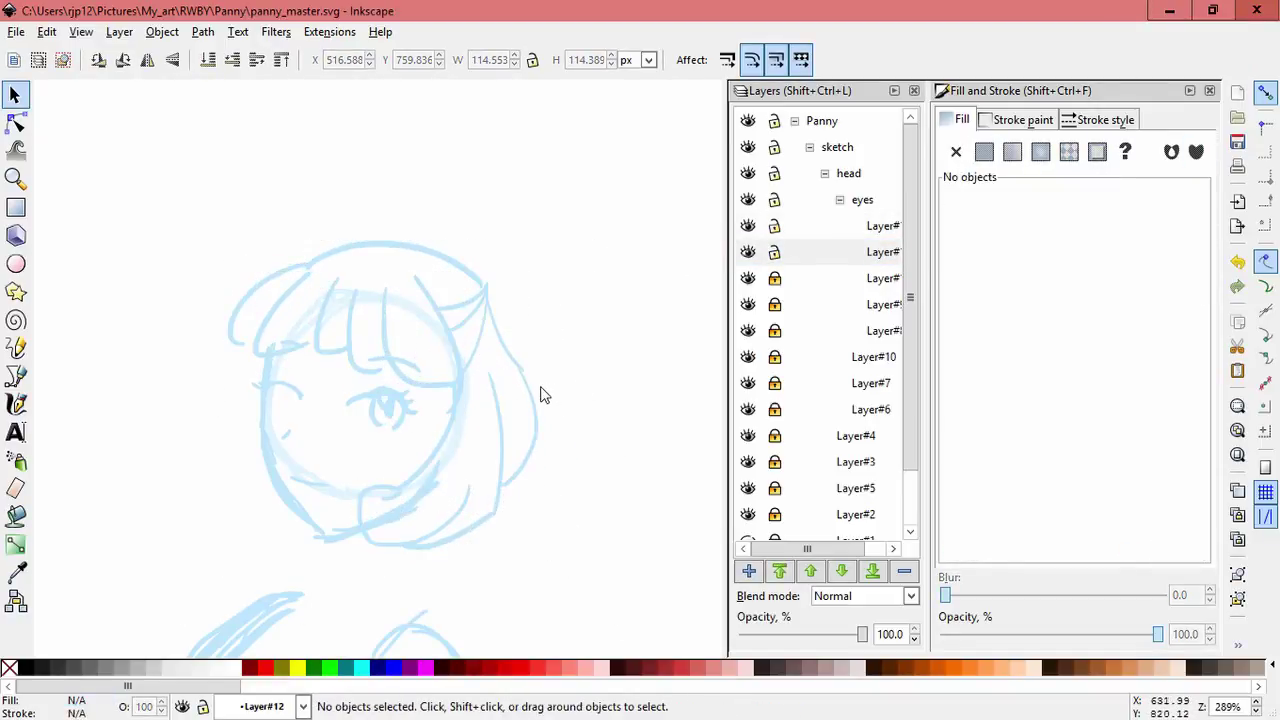
click(774, 251)
Sketch the far-side hair outline with a small curl beside the cheek on Layer#13.
click(800, 226)
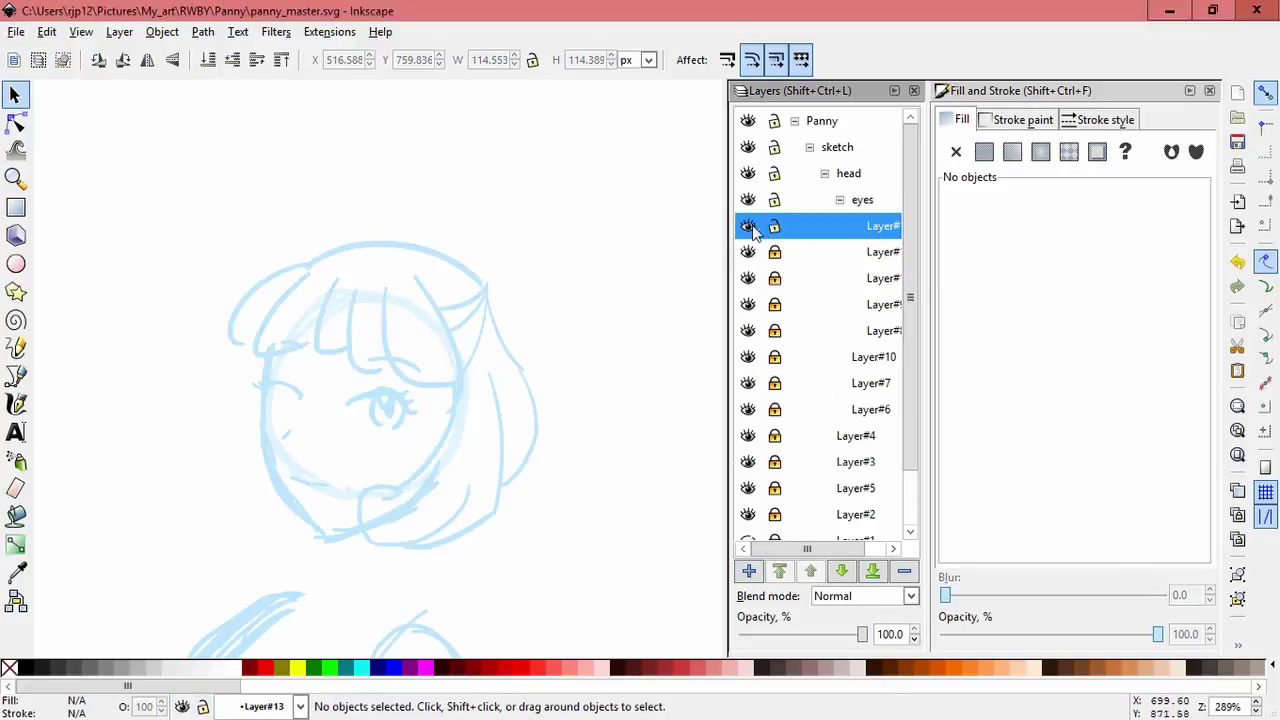
key(c)
scroll(232, 407, left, 2)
scroll(232, 407, down, 1)
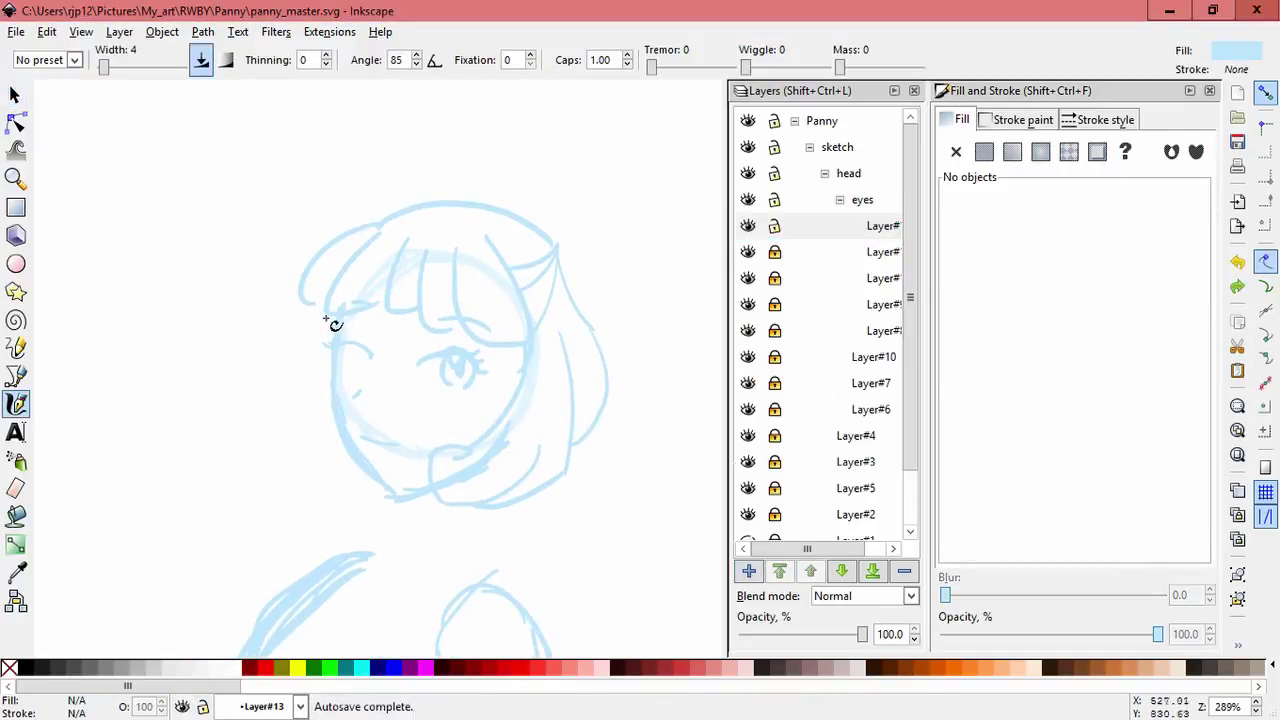
scroll(309, 396, right, 2)
scroll(309, 396, down, 1)
Select the hair strokes on Layer#12 and Layer#13 together and shift them slightly over the head.
key(s)
key(ctrl+alt+a)
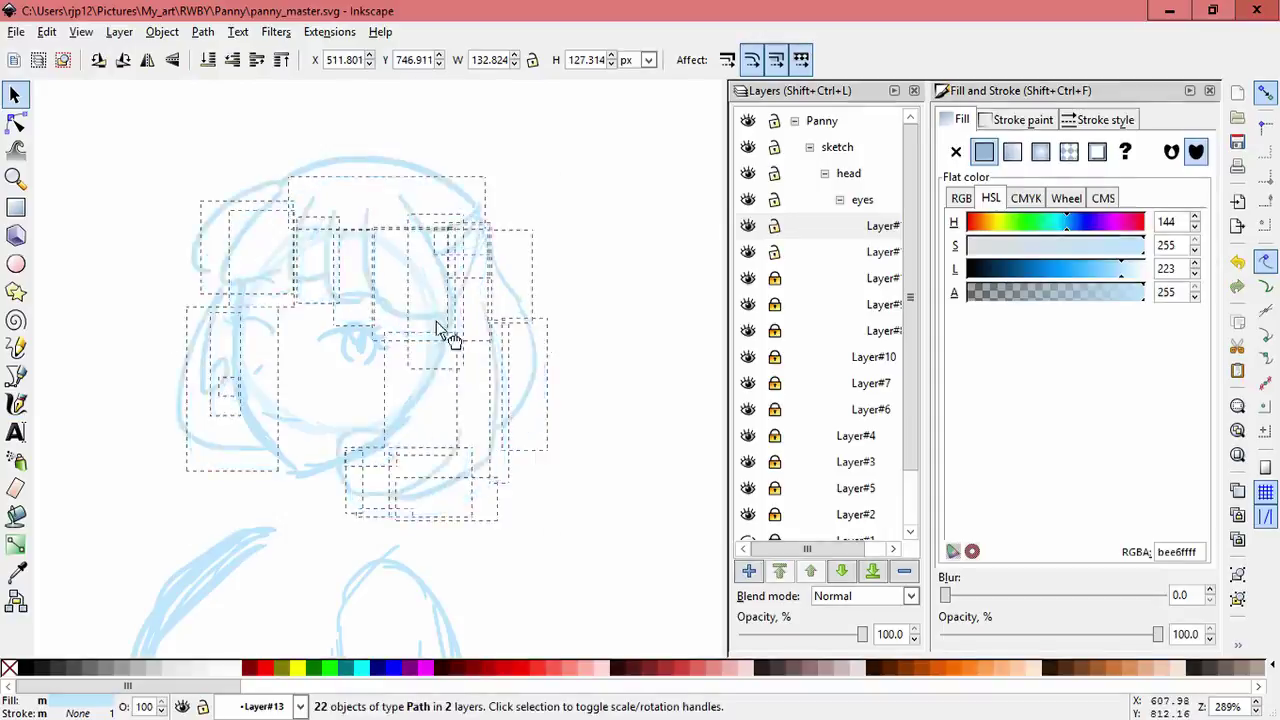
key(Escape)
key(ctrl+alt+a)
drag(546, 370, 546, 346)
key(Escape)
drag(609, 586, 109, 143)
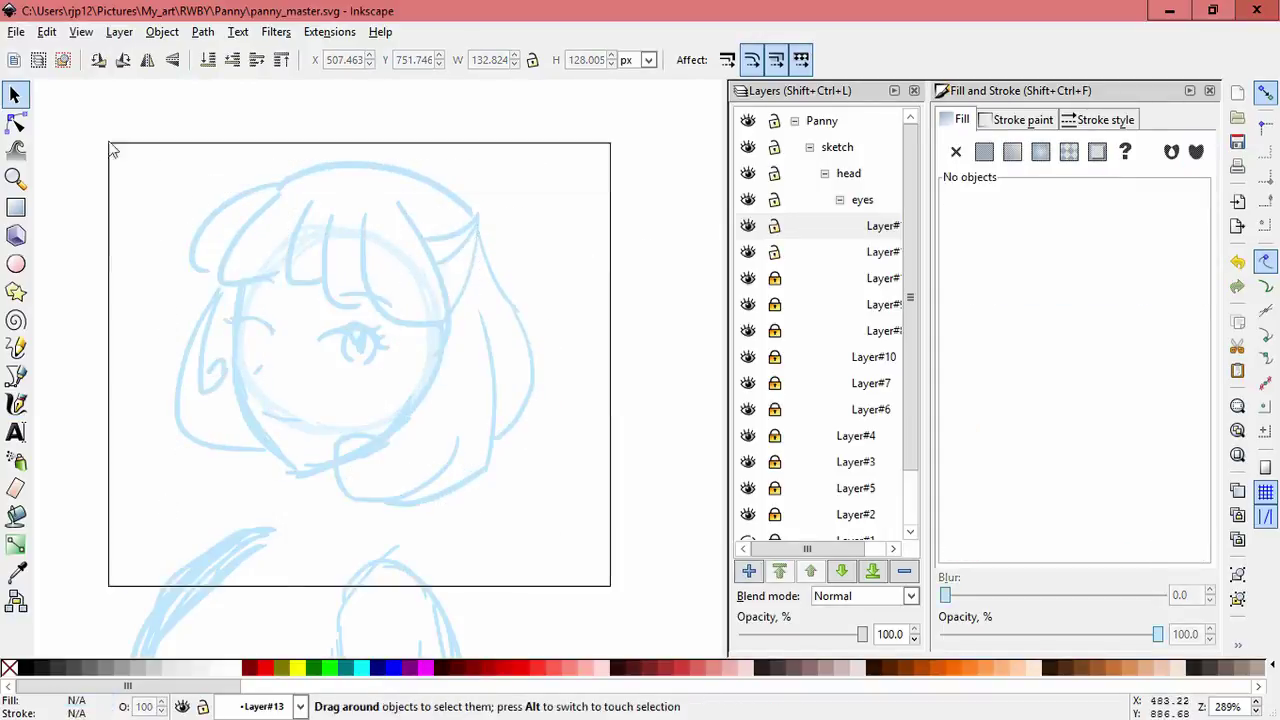
Sketch a curved strand sticking up from the crown on new Layer#14, lock it, and add Layer#15.
key(shift+ctrl+n)
click(700, 433)
key(c)
scroll(409, 309, up, 2)
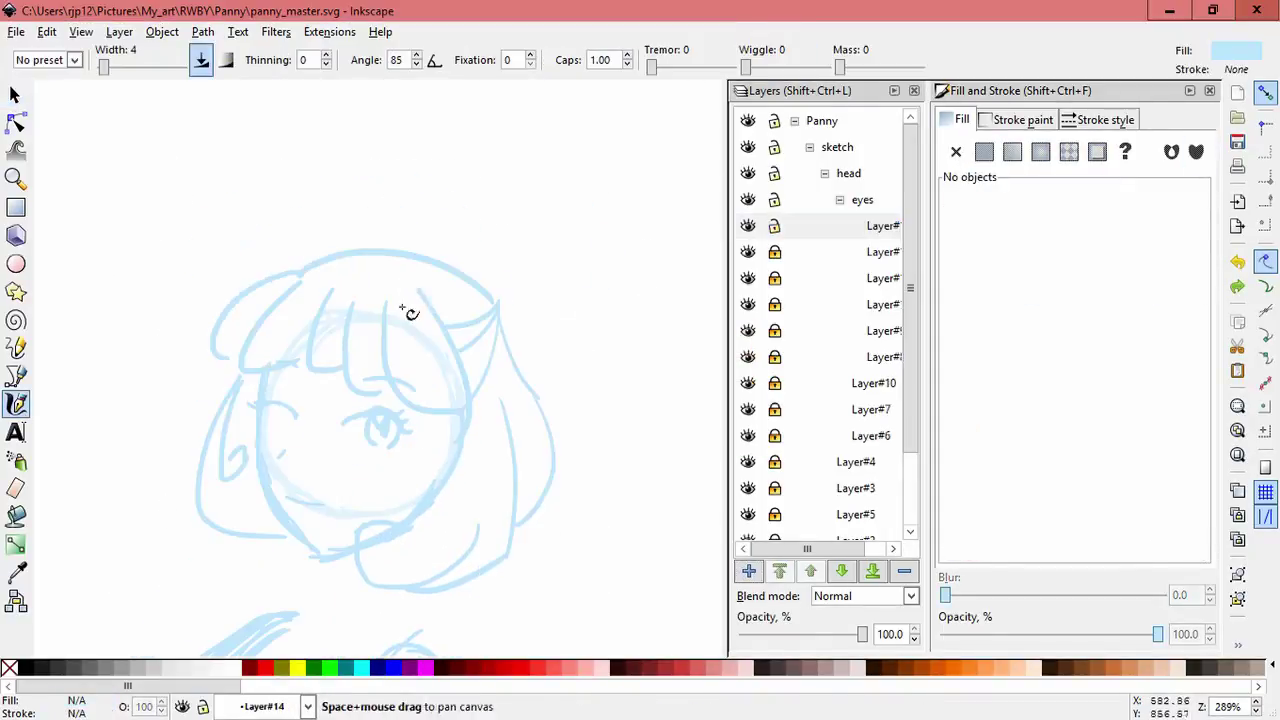
mouse_move(378, 245)
mouse_down()
mouse_move(340, 190)
mouse_move(228, 230)
mouse_up()
scroll(222, 300, down, 1)
scroll(222, 300, right, 1)
key(shift+ctrl+n)
key(Return)
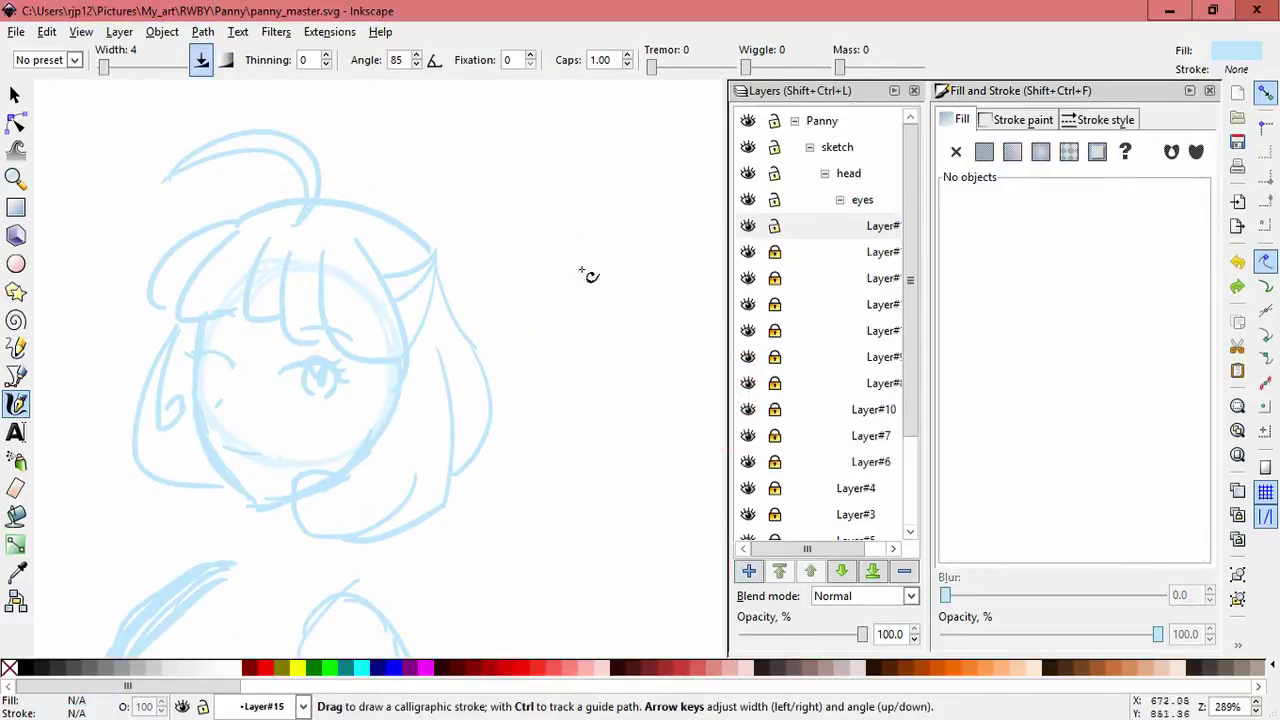
Delete the single crown arc on Layer#13.
key(s)
mouse_move(362, 234)
mouse_down()
mouse_move(417, 311)
mouse_move(441, 271)
mouse_up()
key(Escape)
click(440, 272)
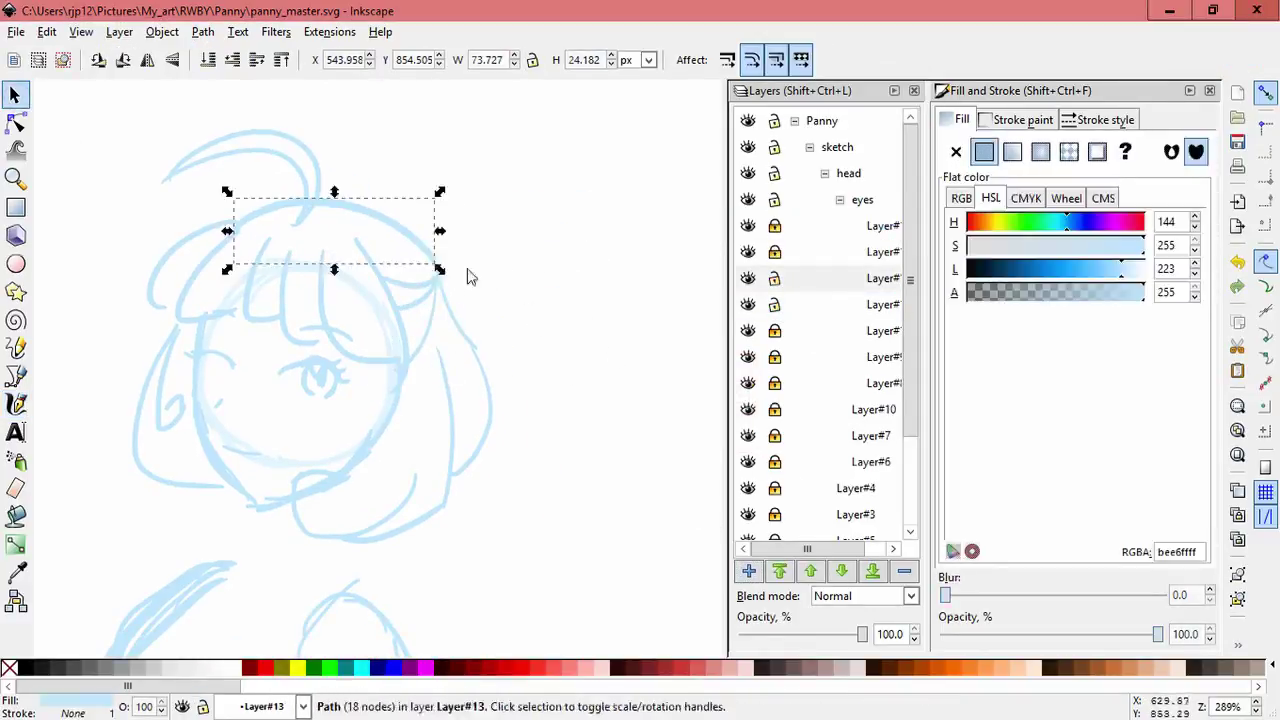
key(Escape)
key(c)
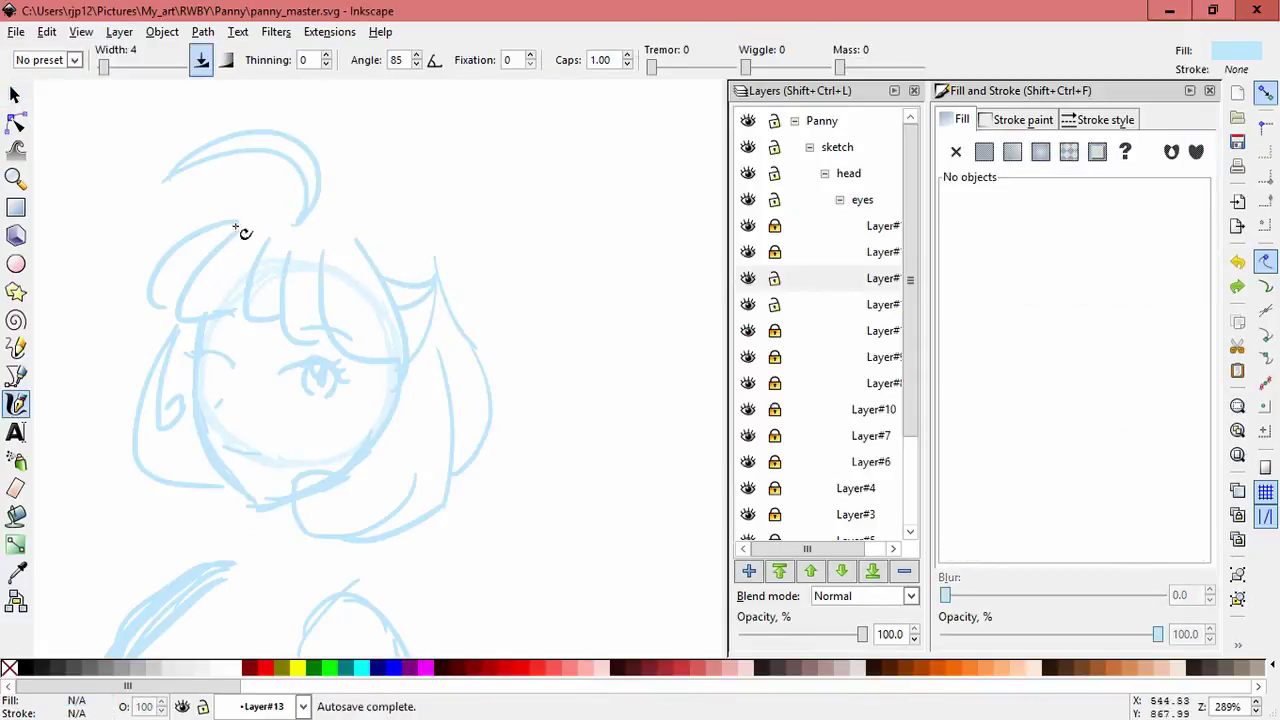
Redraw the crown outline on Layer#13 as shorter curves meeting at the parting, and lock the layer.
drag(350, 218, 440, 280)
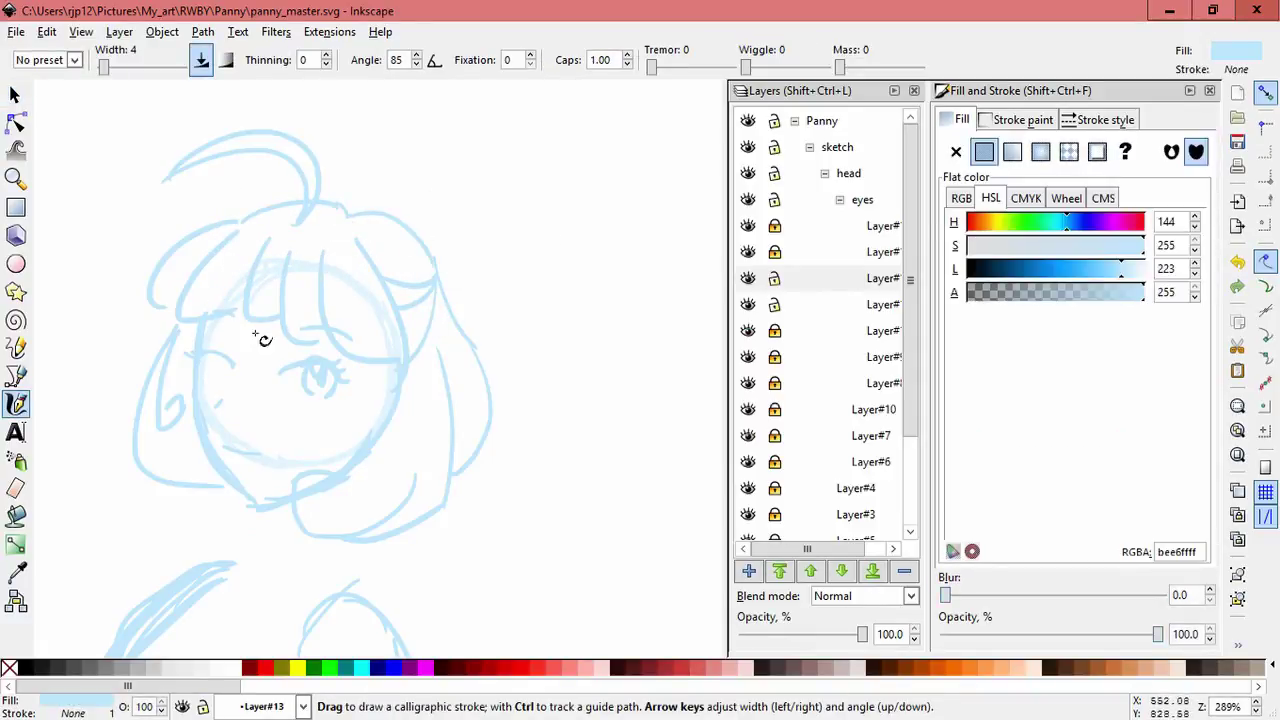
key(s)
key(Escape)
key(c)
drag(337, 205, 217, 229)
key(s)
shift+click(320, 196)
key(Escape)
click(760, 284)
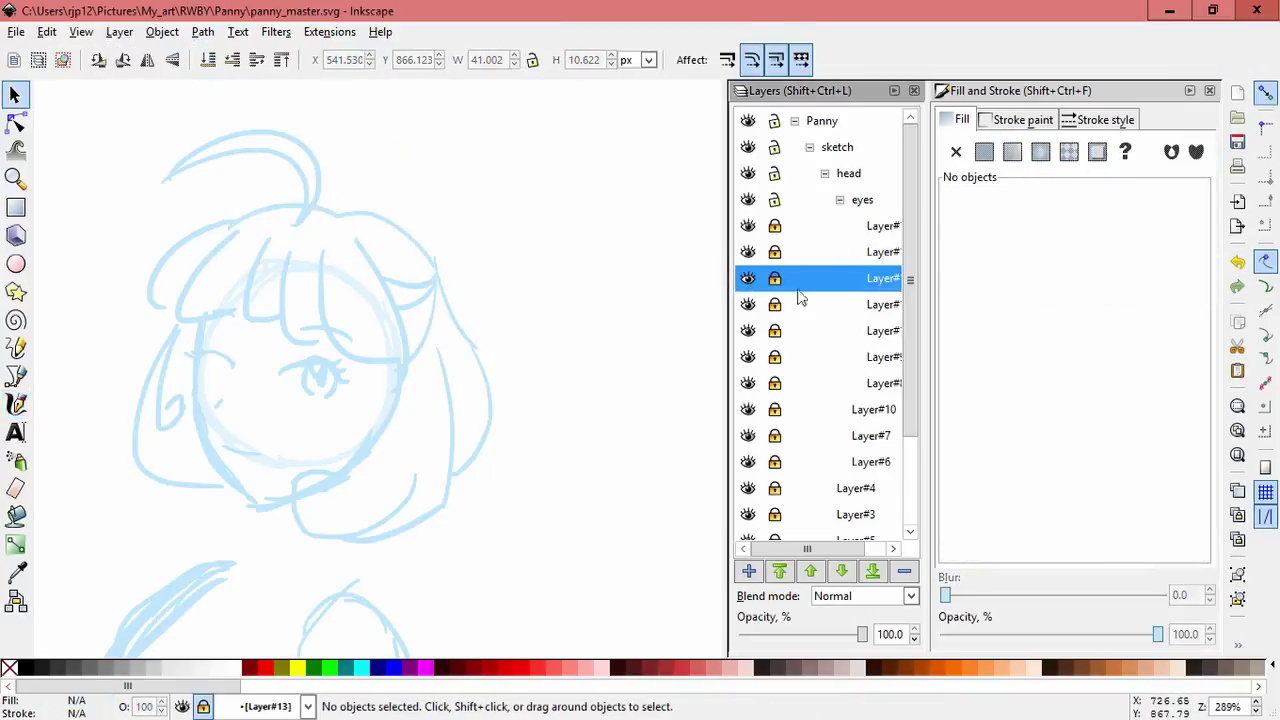
Sketch a two-looped bow with a small central knot at the gathered tuft on Layer#15.
click(800, 226)
key(c)
drag(505, 188, 578, 222)
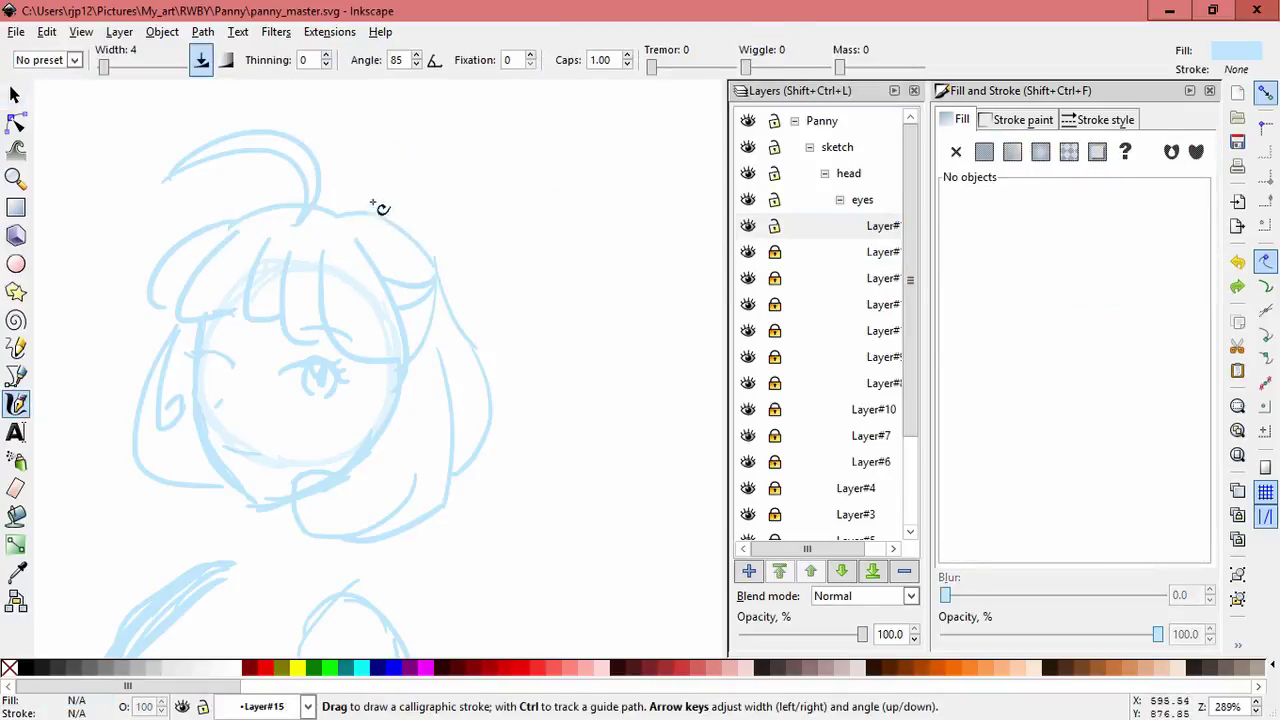
mouse_move(380, 208)
mouse_down()
mouse_move(460, 252)
mouse_move(452, 290)
mouse_up()
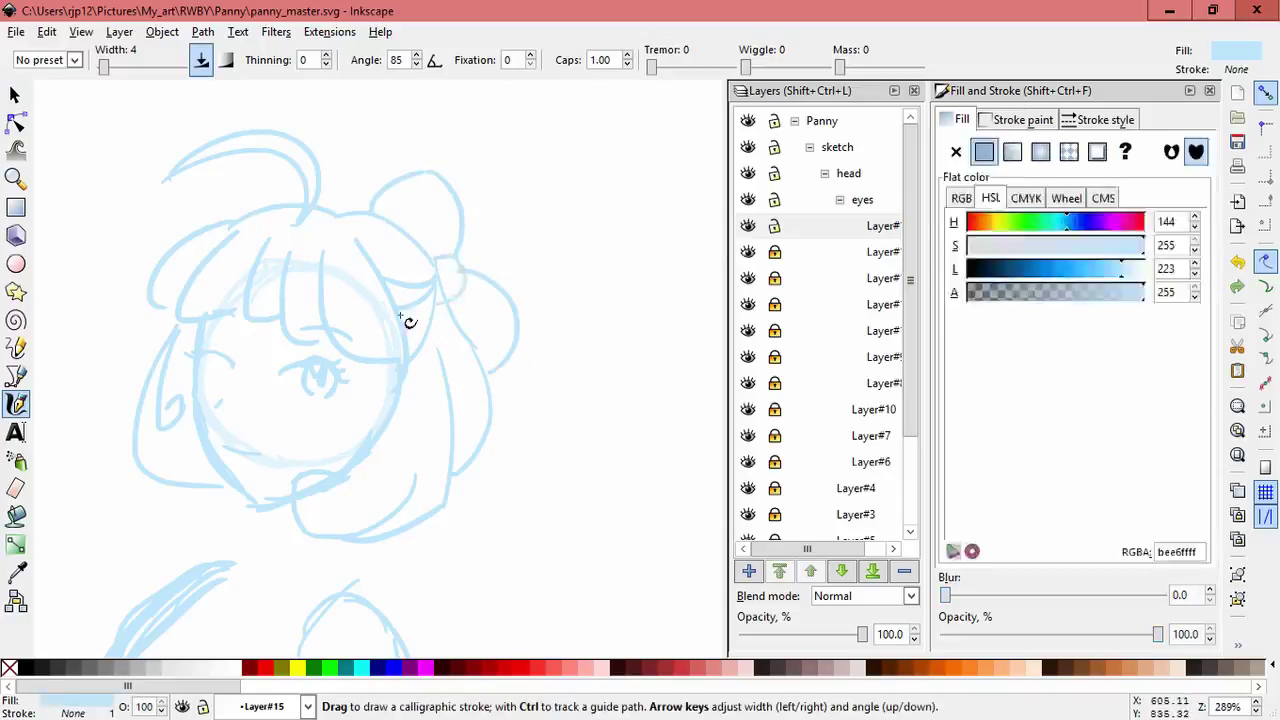
Lock Layer#15 and shift the lock of hair under the jaw toward the face on Layer#12.
key(s)
mouse_move(374, 421)
mouse_down()
mouse_move(406, 542)
mouse_move(432, 521)
mouse_up()
key(Escape)
drag(345, 521, 333, 521)
key(Escape)
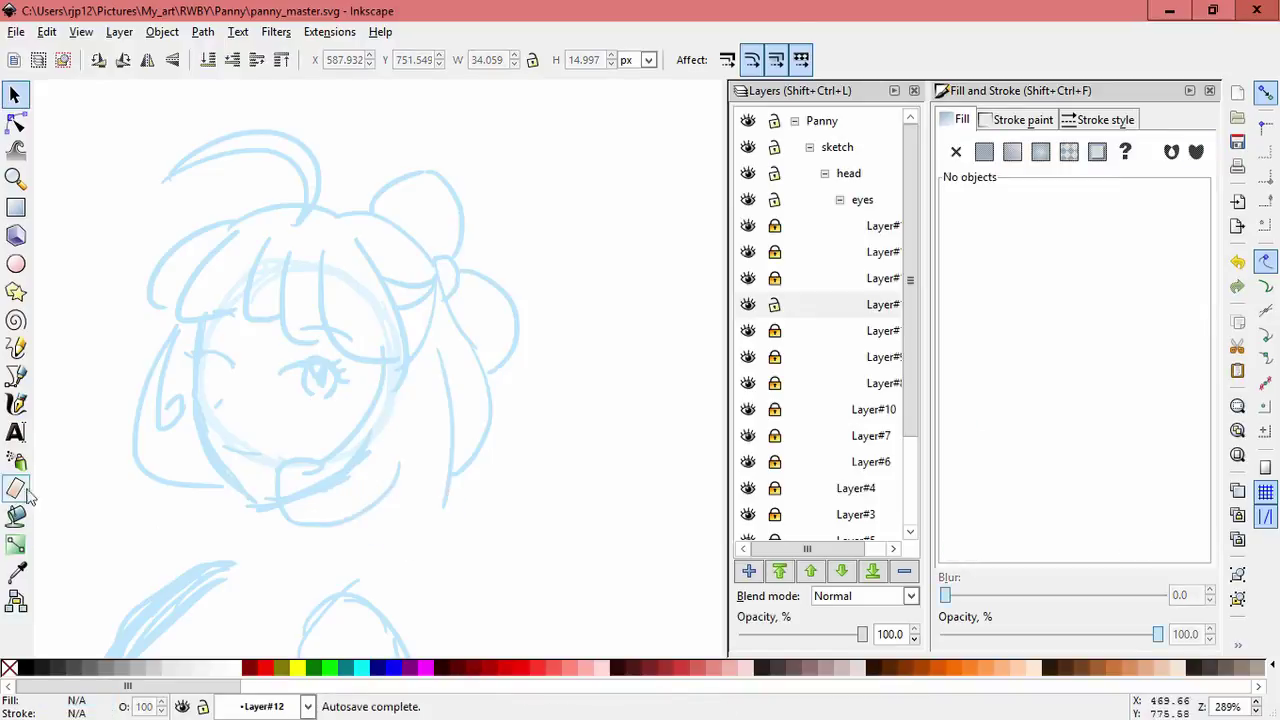
Close the near-side hair's lower edge with a curved stroke and move the cheek strand inward on Layer#12.
key(c)
key(s)
click(390, 365)
key(Escape)
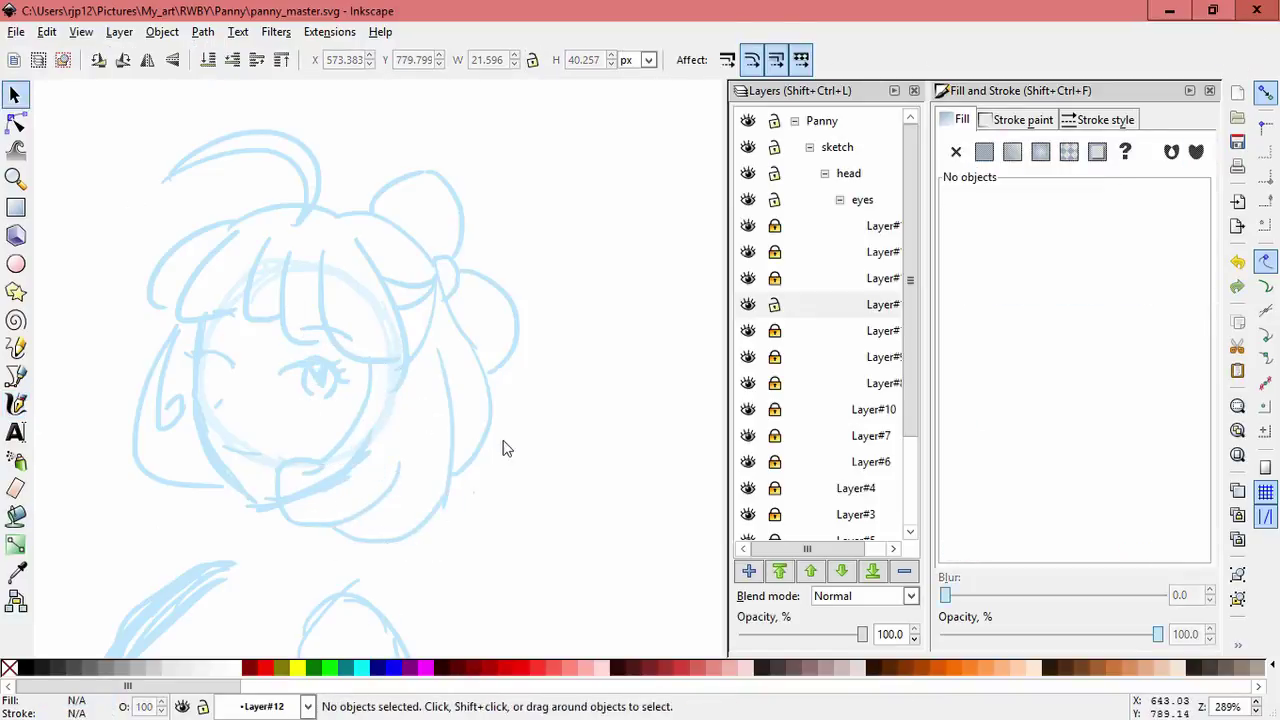
click(452, 490)
key(Escape)
Stretch the far-side hair outline upward to meet the fringe, and lock Layer#12 and Layer#13.
key(ctrl+Page_Up)
click(186, 409)
drag(180, 327, 180, 318)
key(Escape)
drag(452, 376, 546, 288)
click(870, 278)
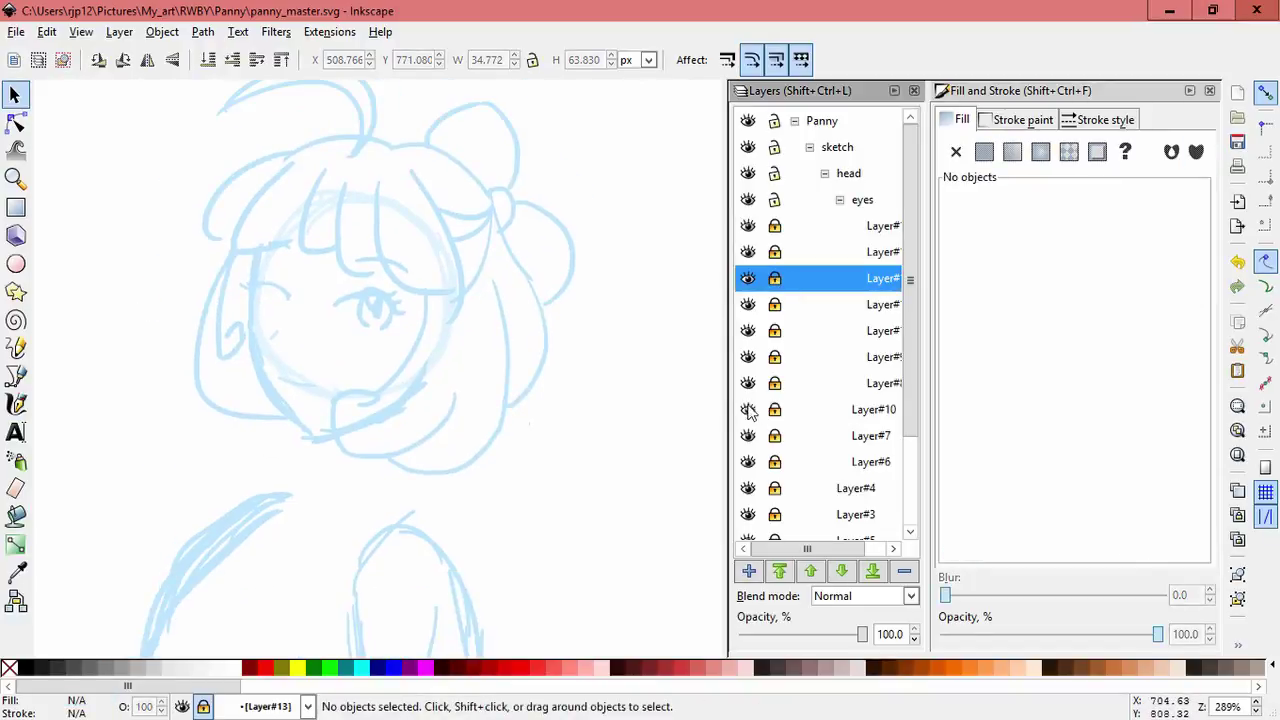
Add Layer#16 under Layer#10 and sketch both sides of the neck down to the shoulders.
click(749, 571)
key(Return)
key(c)
drag(386, 460, 471, 351)
drag(375, 412, 343, 451)
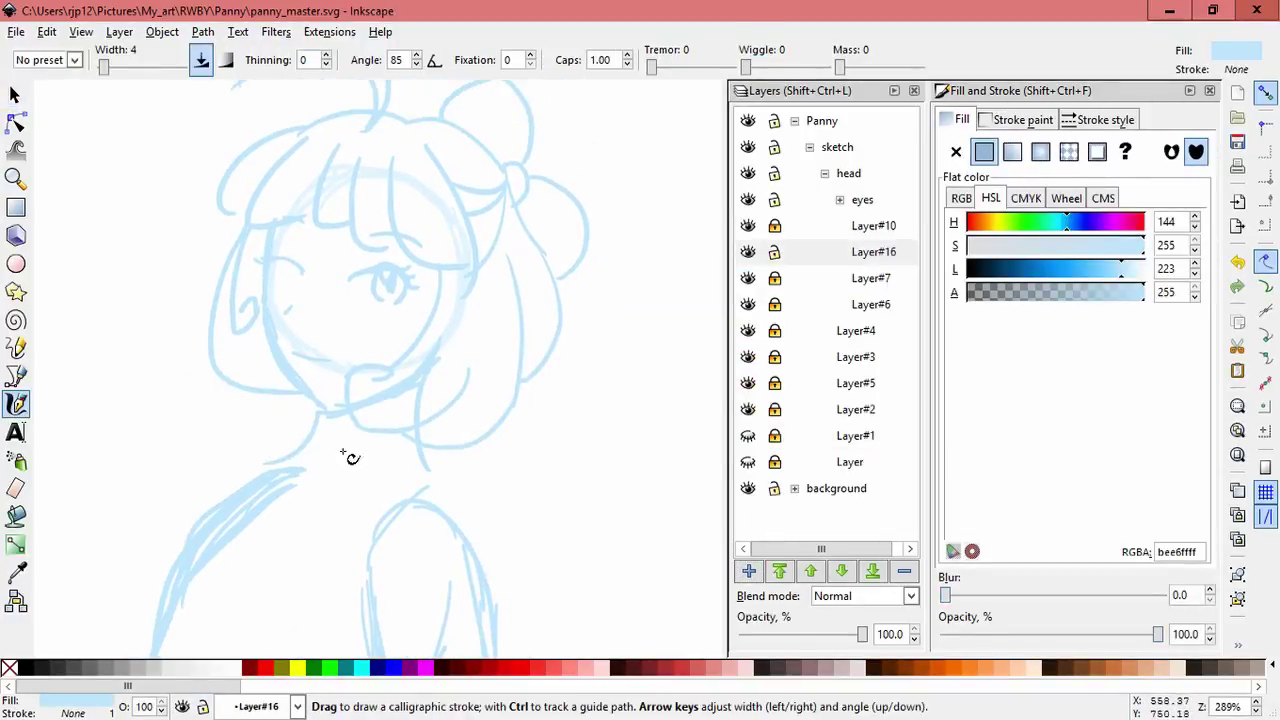
Unlock the head layers, nudge the head, hair and neck closer to the shoulders, and lock those layers again.
key(Escape)
click(18, 97)
scroll(543, 300, down, 3)
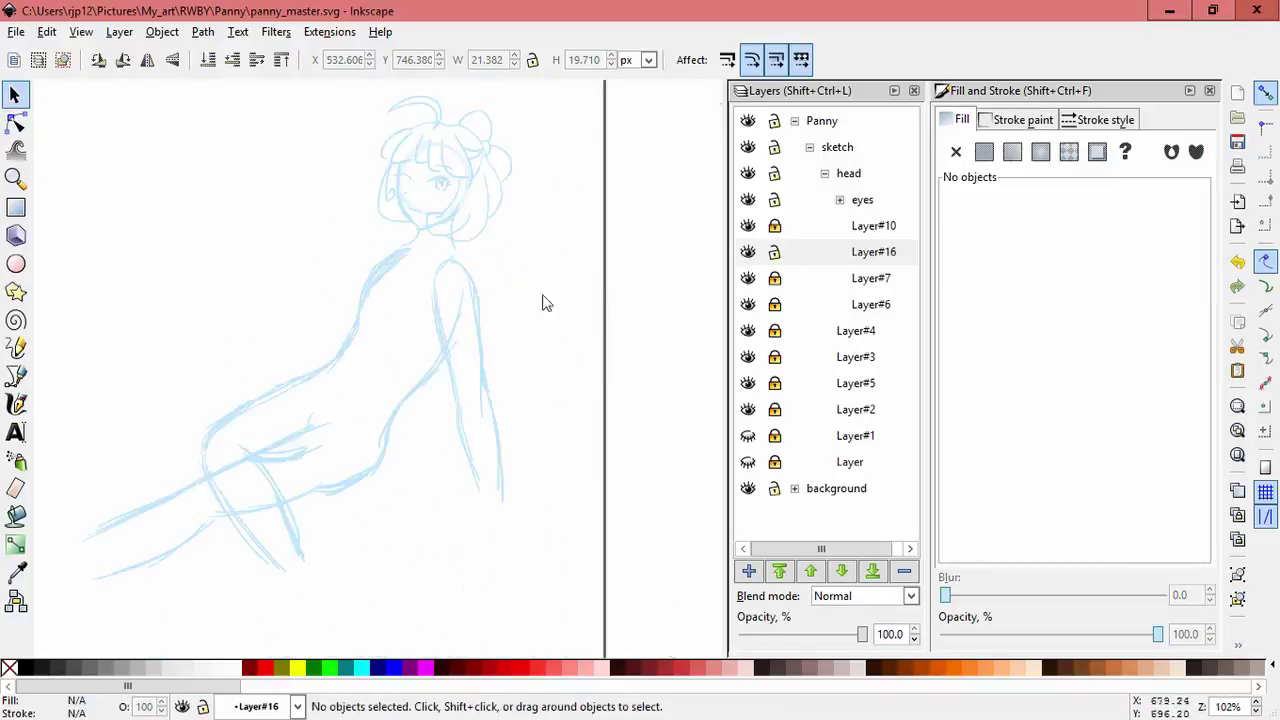
click(873, 251)
scroll(540, 350, up, 2)
key(ctrl+alt+a)
key(Escape)
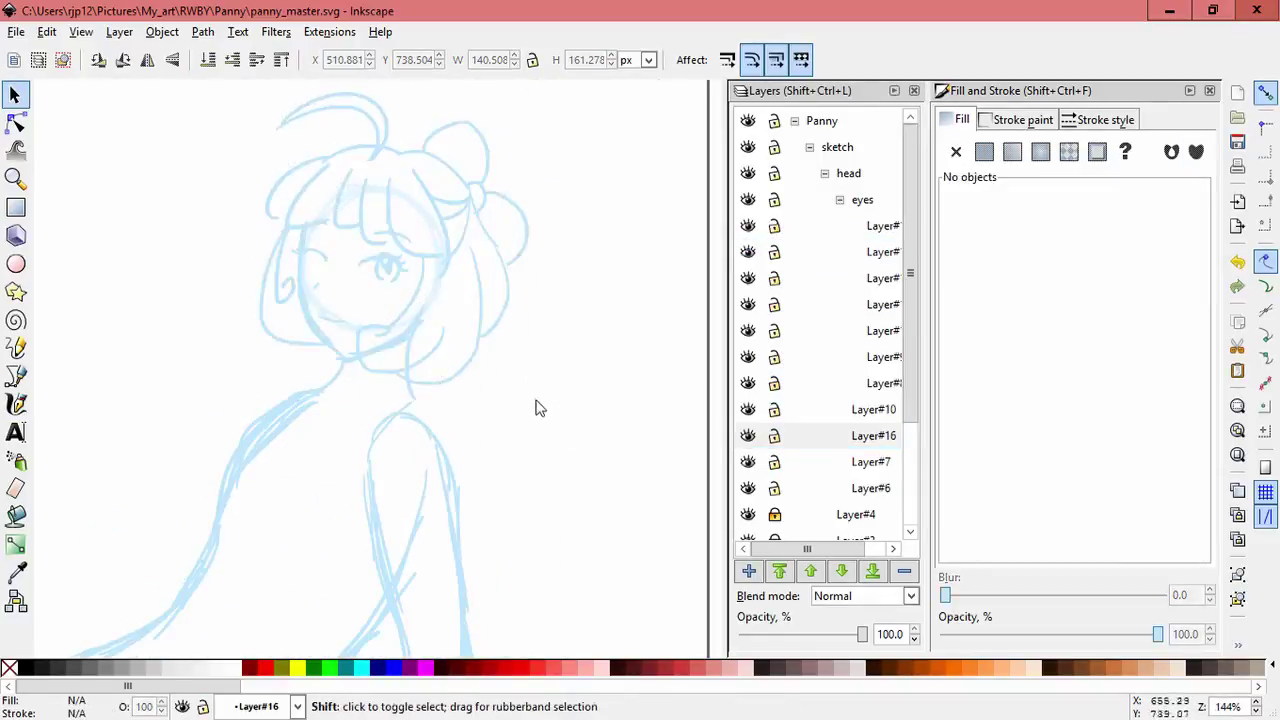
scroll(546, 294, down, 2)
scroll(546, 294, up, 2)
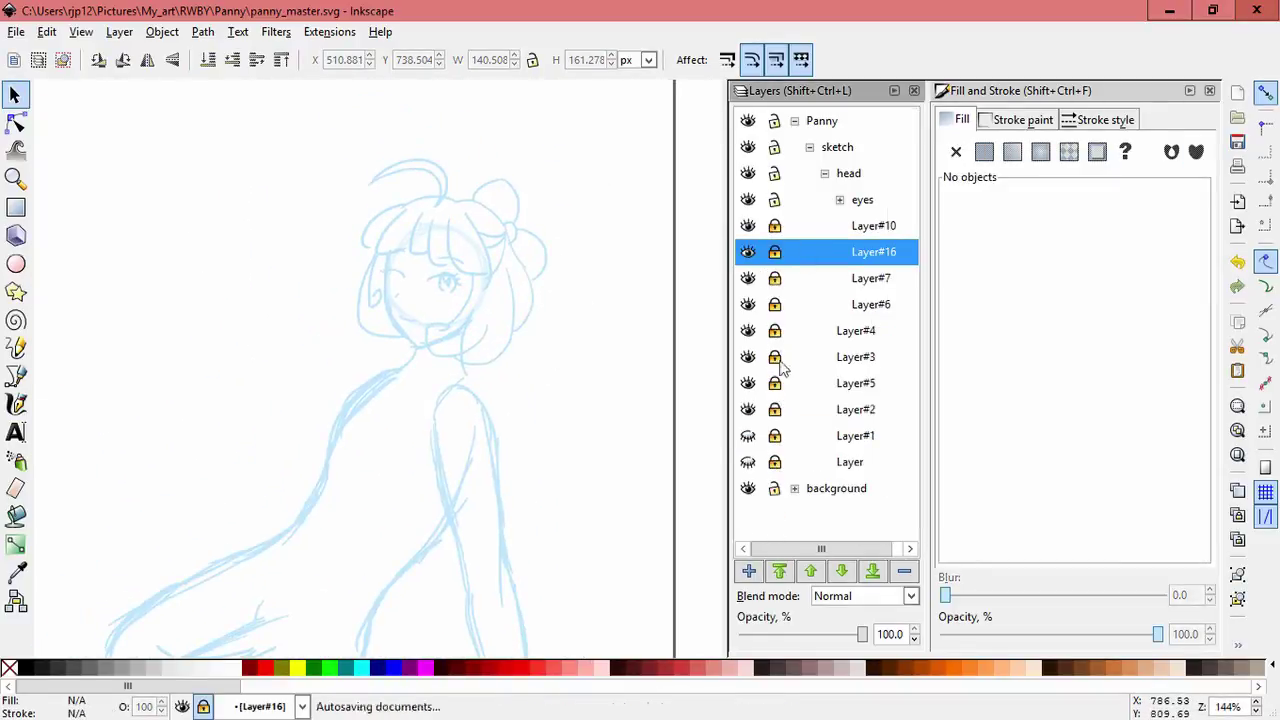
Add Layer#17 above Layer#4 and sketch a long tapered shape with a circle near its outer end across the forehead.
key(shift+ctrl+n)
click(698, 420)
key(c)
scroll(395, 260, up, 2)
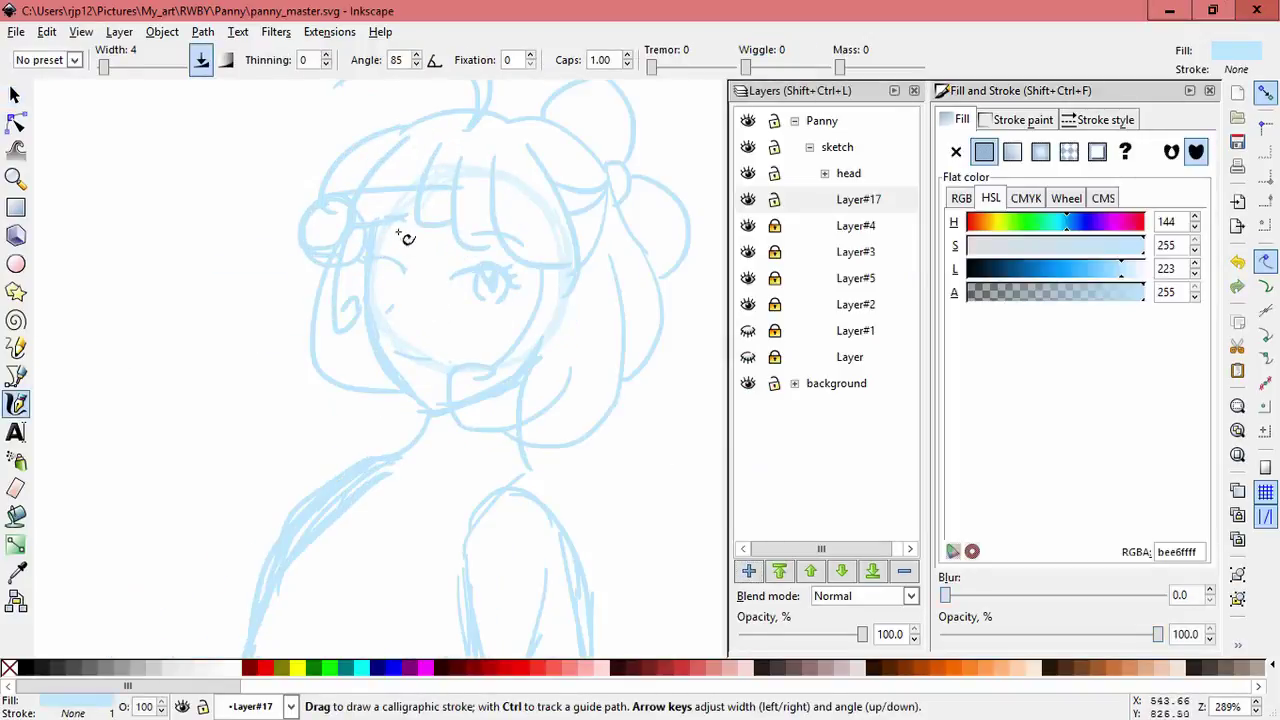
drag(468, 210, 425, 234)
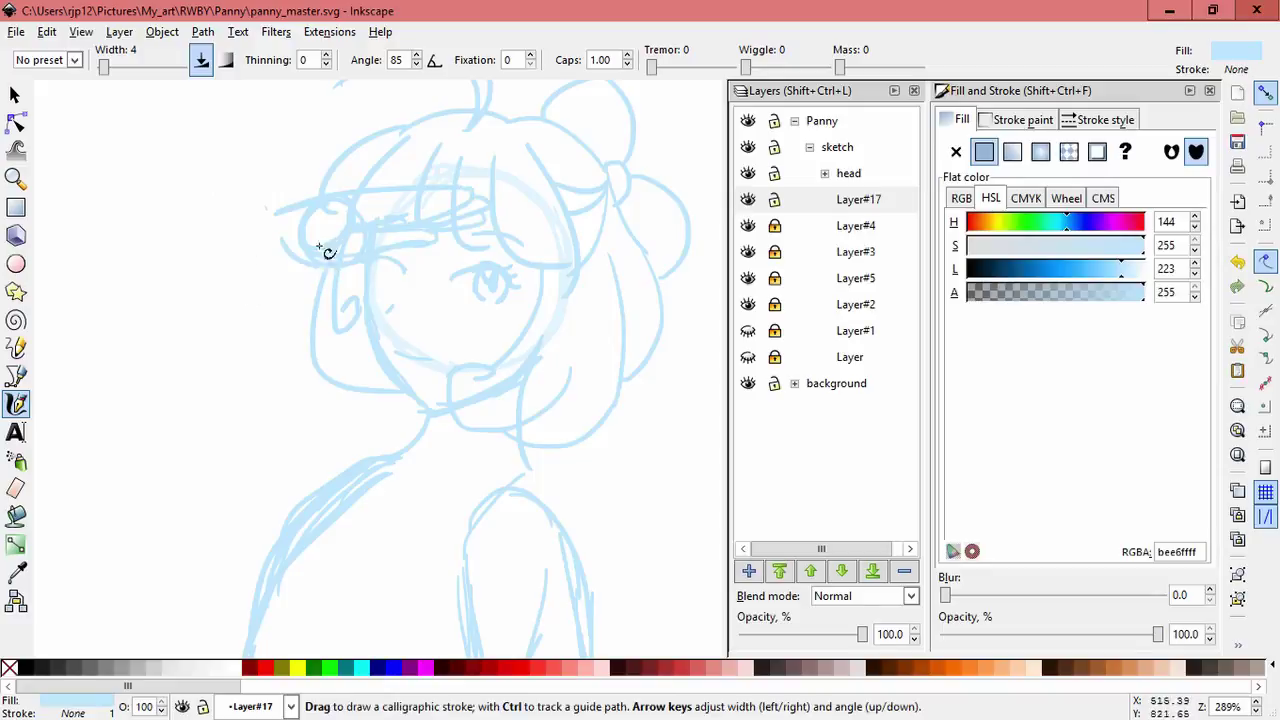
Tilt the long tapered shape on Layer#17 and shift it outward past the far side of the forehead.
key(s)
key(ctrl+a)
mouse_move(334, 196)
mouse_down()
mouse_move(405, 172)
mouse_move(357, 187)
mouse_up()
drag(197, 149, 227, 171)
click(193, 368)
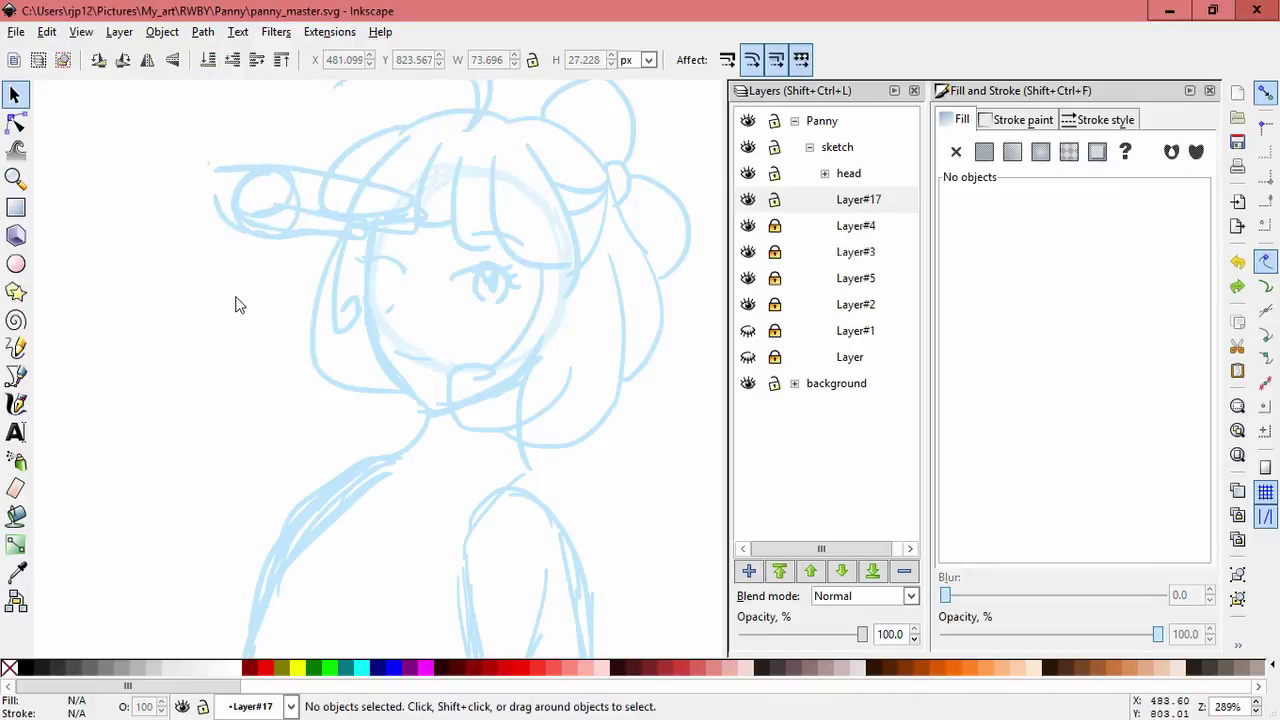
drag(412, 208, 429, 206)
click(563, 318)
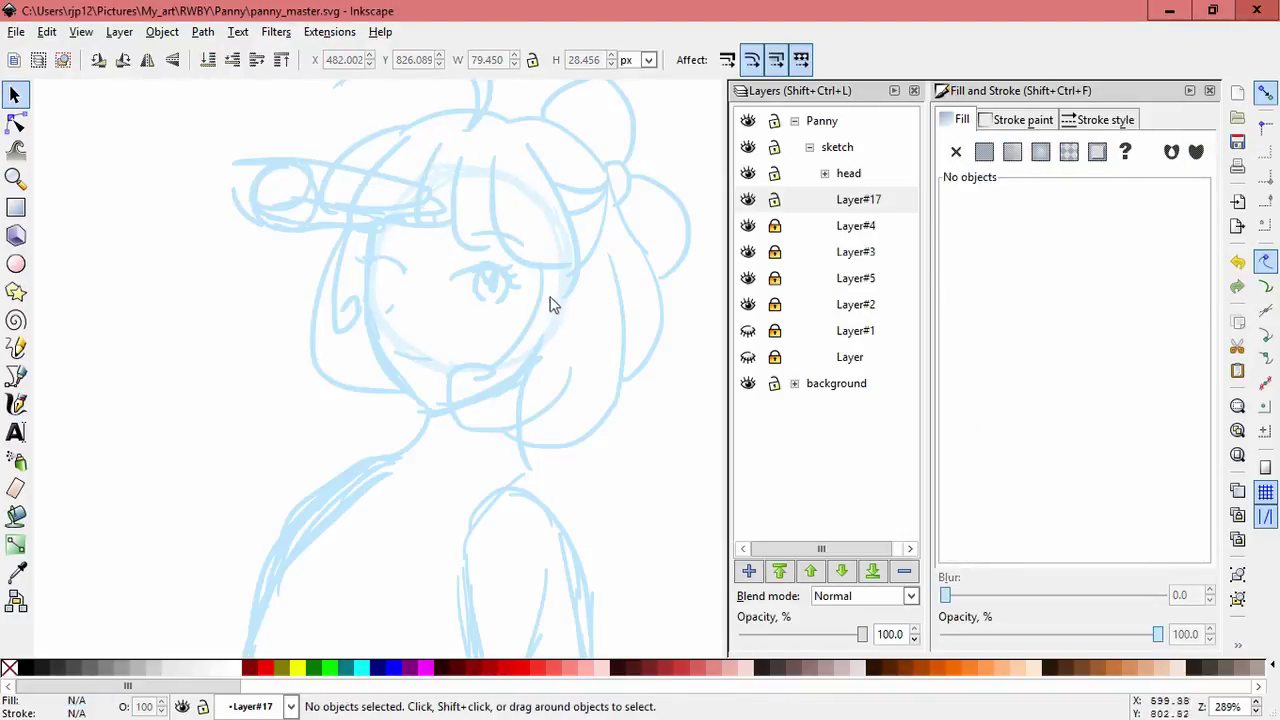
Add Layer#18 below Layer#17 and sketch the raised arm as two lines bent at the elbow, linking the shoulder to the hand.
mouse_move(508, 327)
mouse_down()
mouse_move(506, 206)
mouse_move(577, 409)
mouse_up()
key(ctrl+shift+n)
key(c)
drag(345, 290, 452, 289)
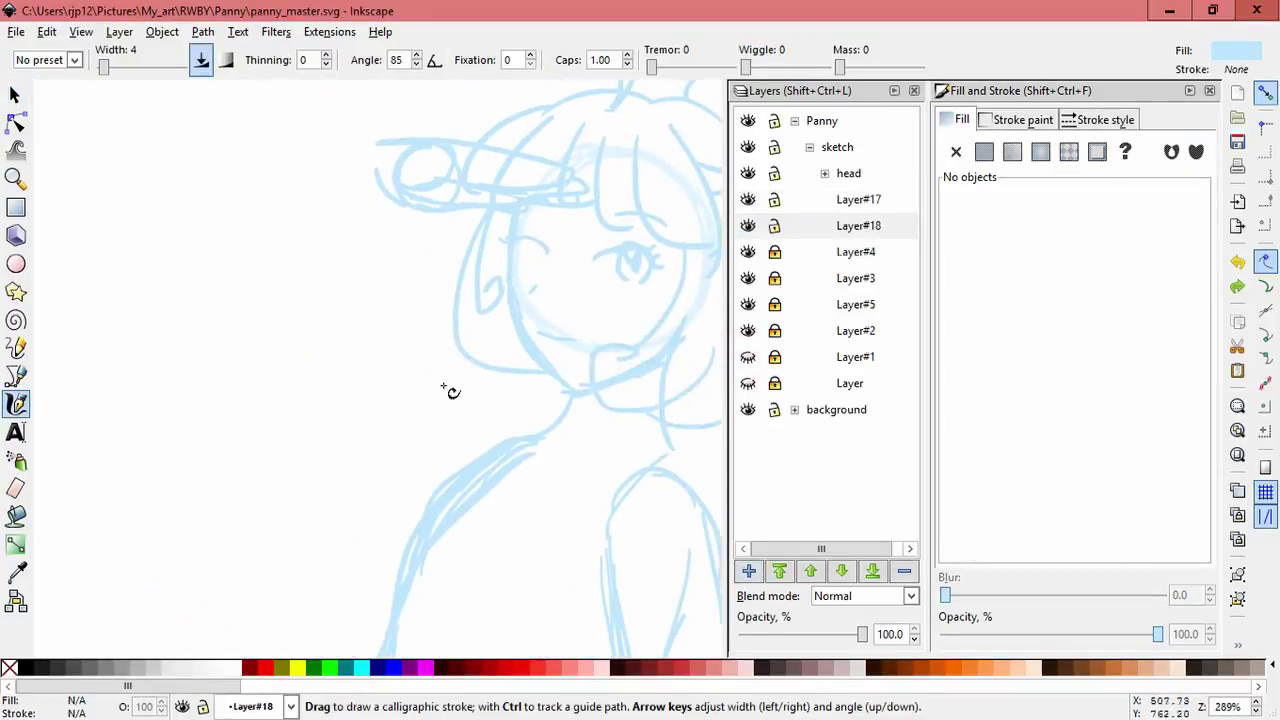
key(minus)
key(minus)
drag(455, 370, 391, 266)
key(Escape)
key(ctrl+z)
drag(440, 212, 509, 357)
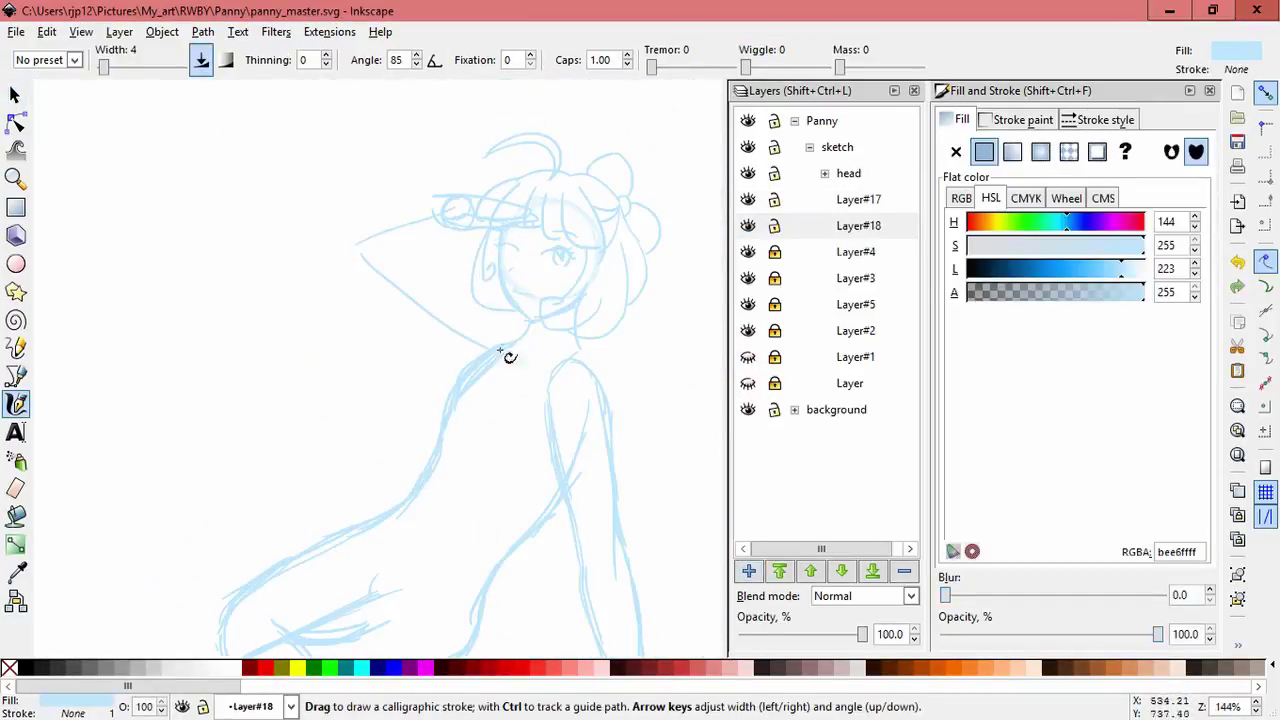
Lock Layer#18 and rotate the raised hand's tapered shape on Layer#17 so it slopes up over the bangs.
key(s)
click(774, 225)
click(858, 199)
key(ctrl+a)
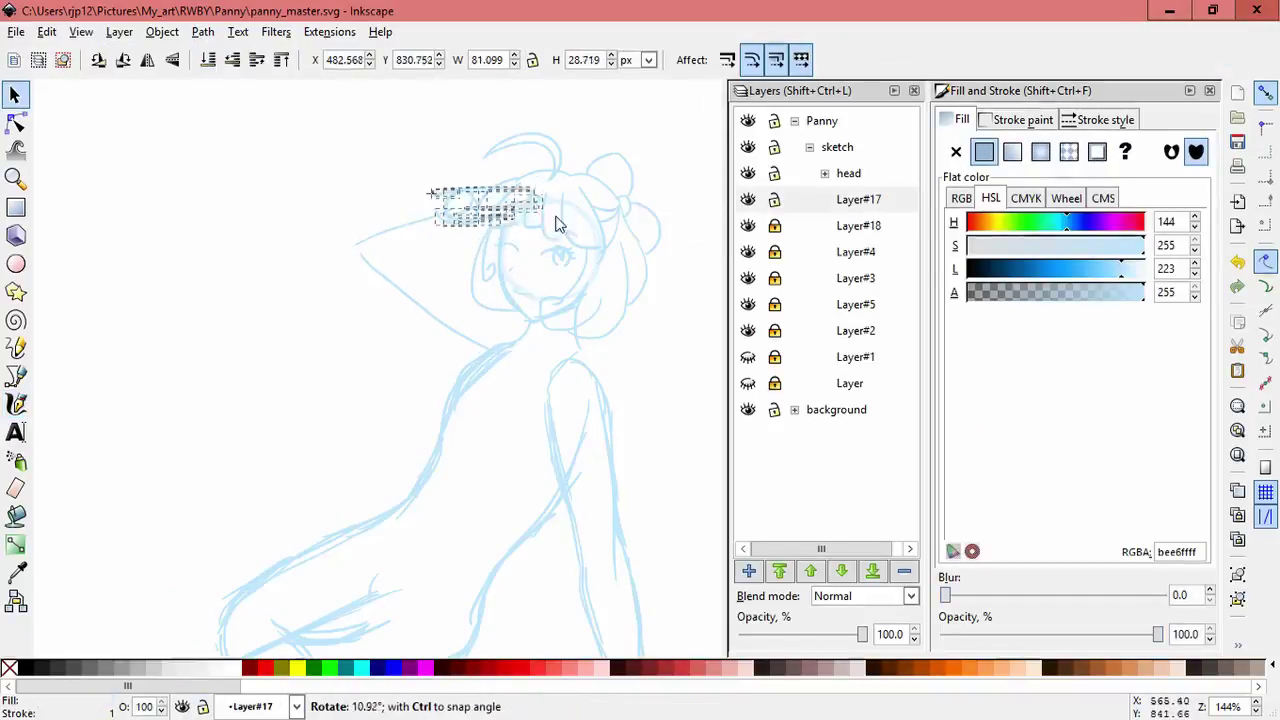
key(Escape)
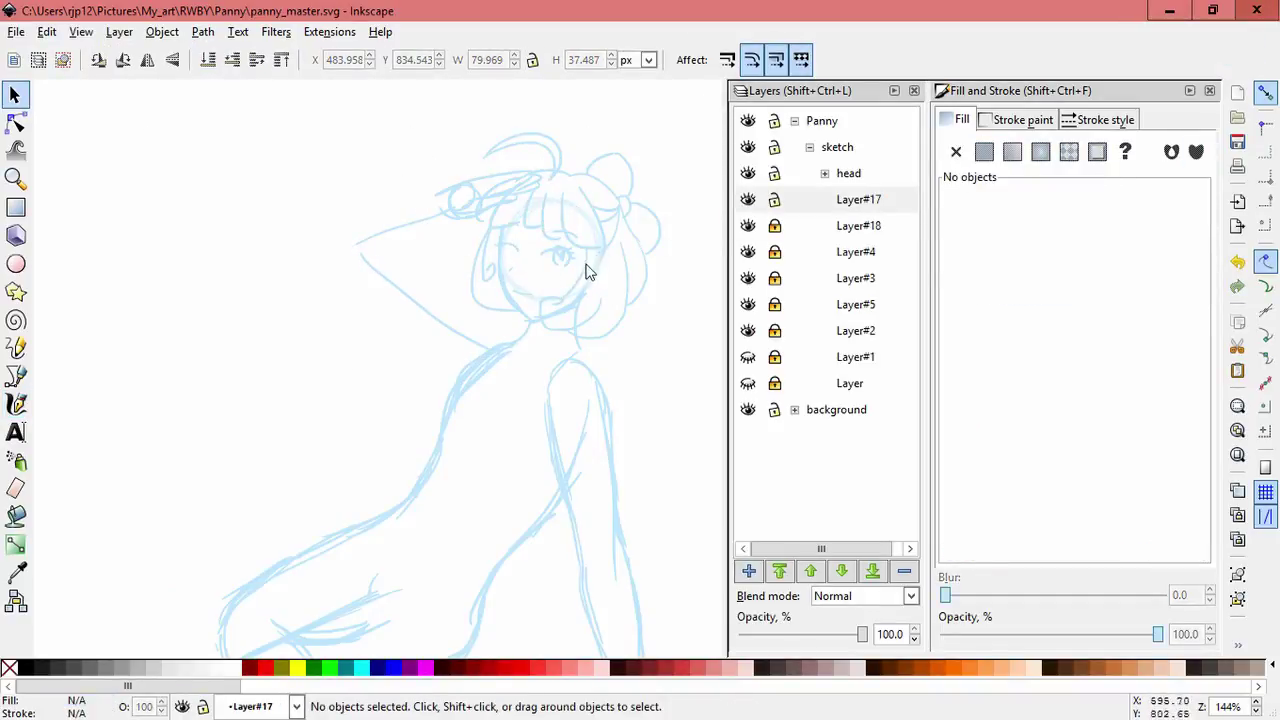
Lock Layer#17, unlock Layer#18 and skew the raised arm's two lines to fit the hand.
click(774, 199)
click(774, 225)
key(ctrl+a)
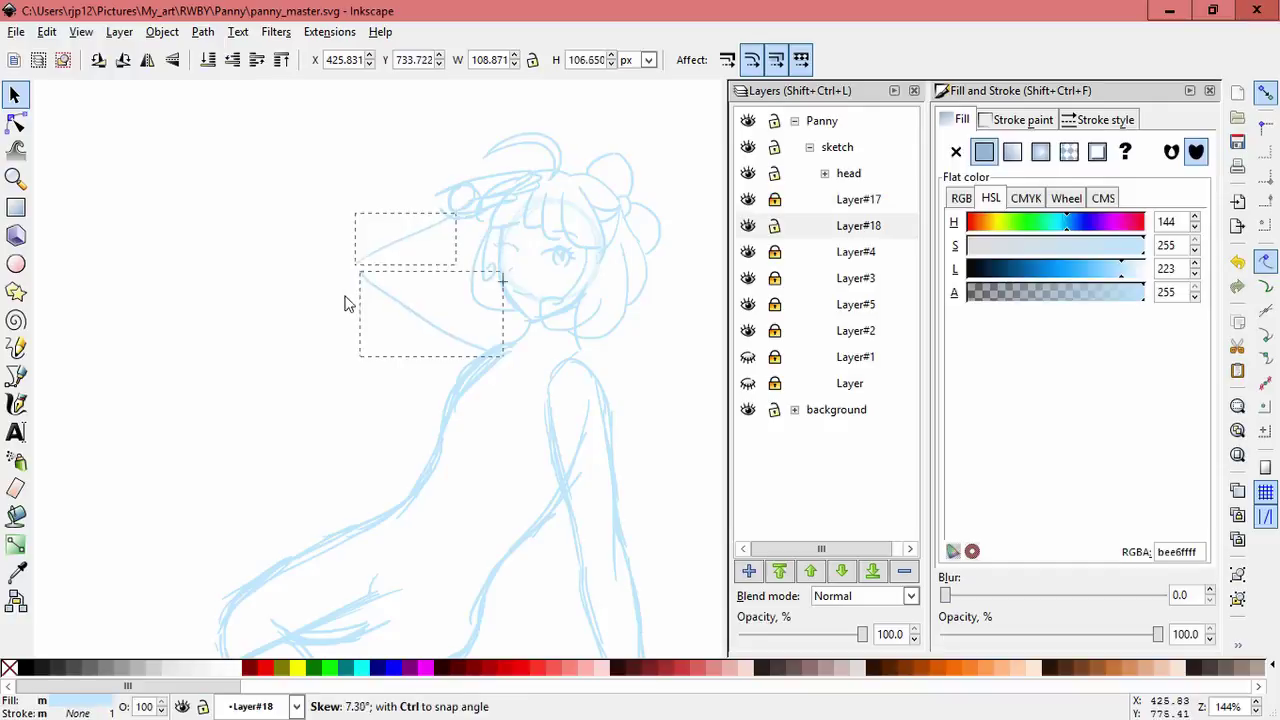
Lock Layer#18 again and adjust the hand shape on Layer#17 so it meets the end of the forearm.
click(774, 225)
click(774, 199)
key(ctrl+a)
drag(486, 211, 487, 210)
click(435, 358)
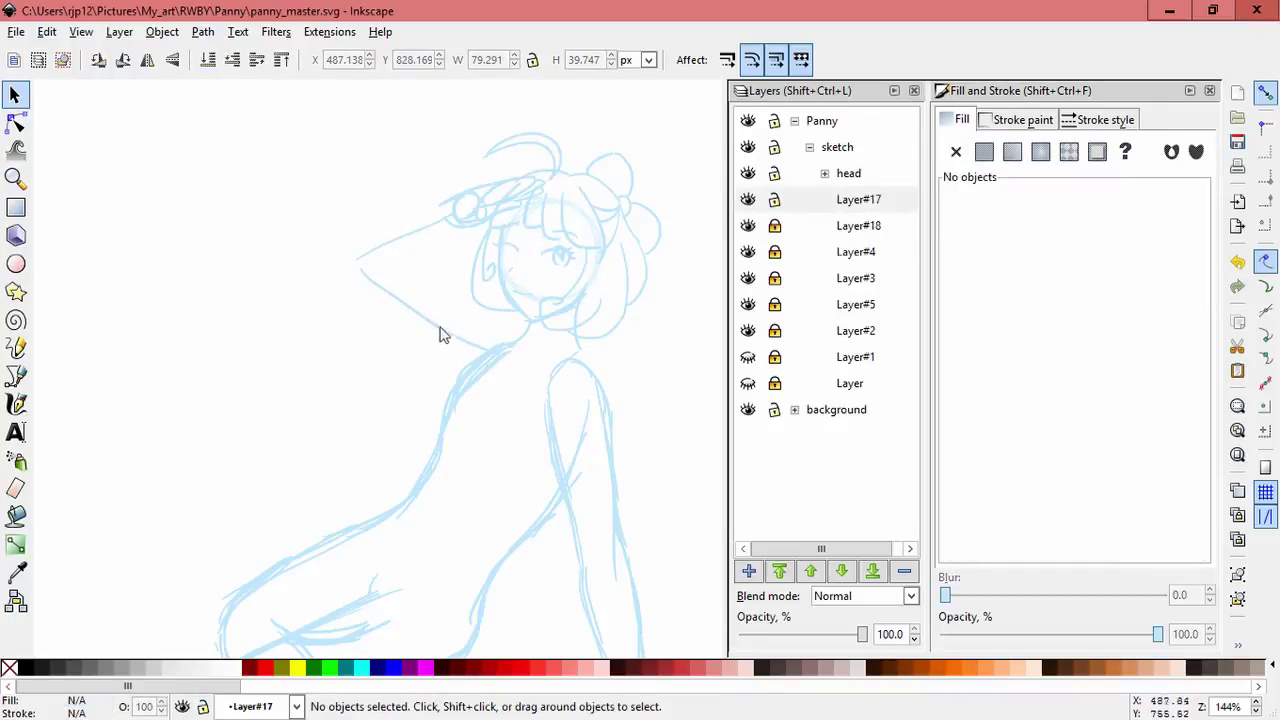
scroll(455, 275, down, 2)
scroll(455, 300, right, 2)
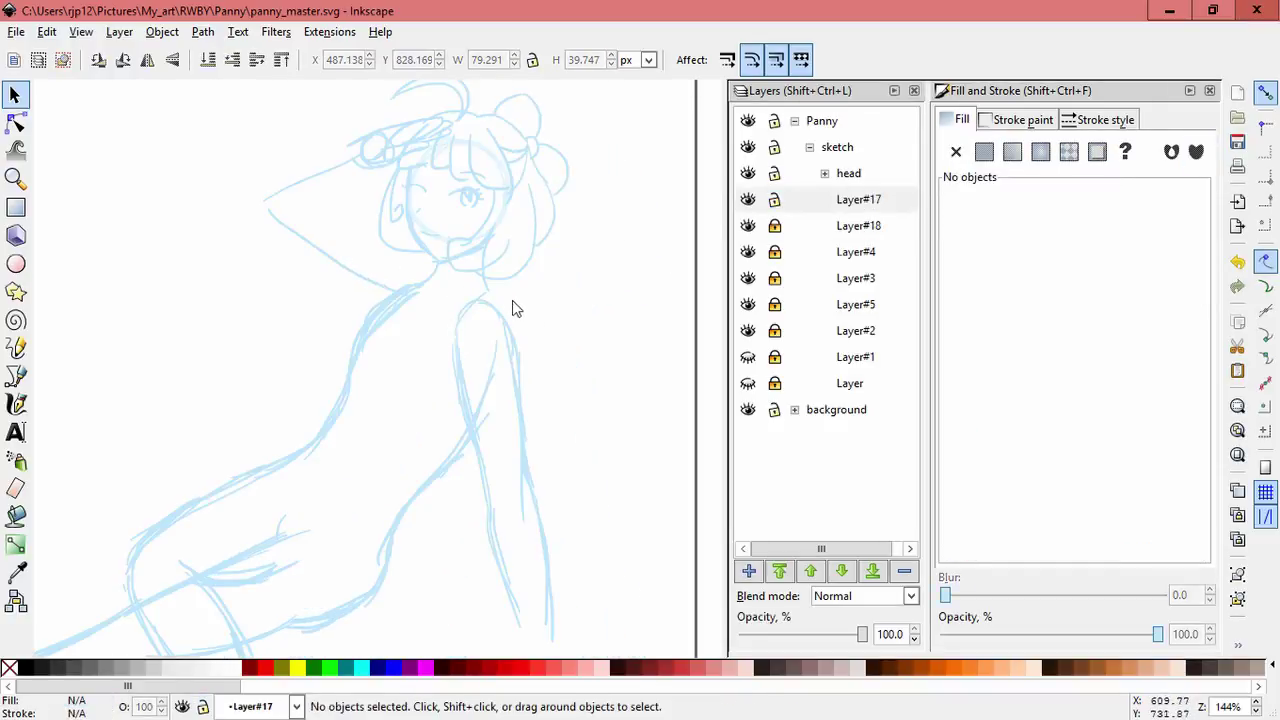
Lock Layer#17, unlock the two layers holding the eye strokes and nudge the open eye slightly.
scroll(467, 240, up, 4)
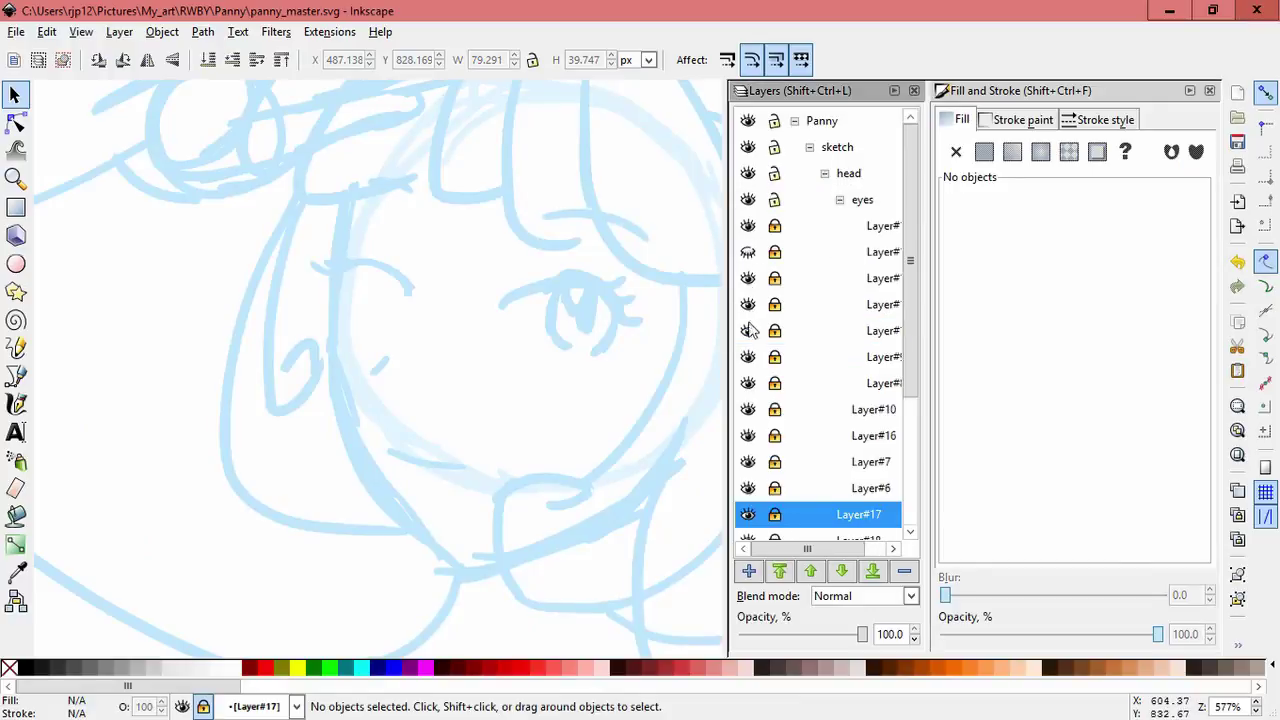
click(323, 240)
click(477, 391)
key(ctrl+alt+a)
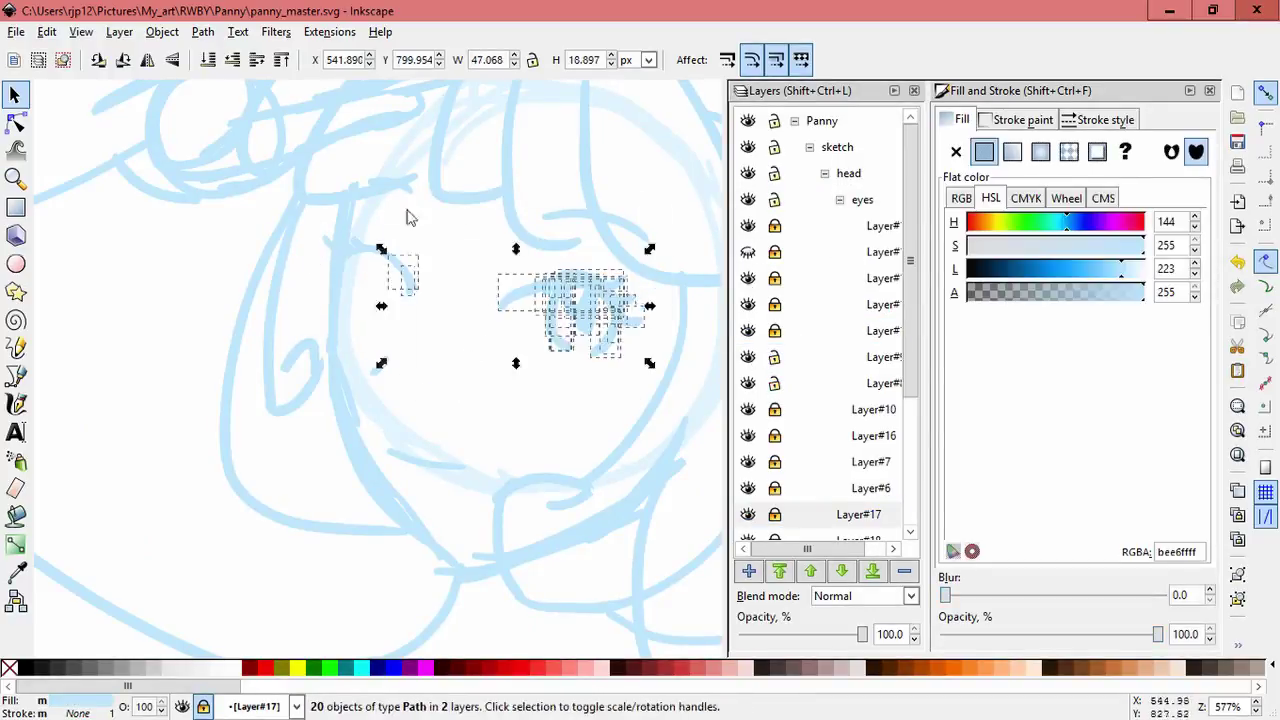
drag(592, 296, 590, 295)
key(Escape)
scroll(592, 296, down, 4)
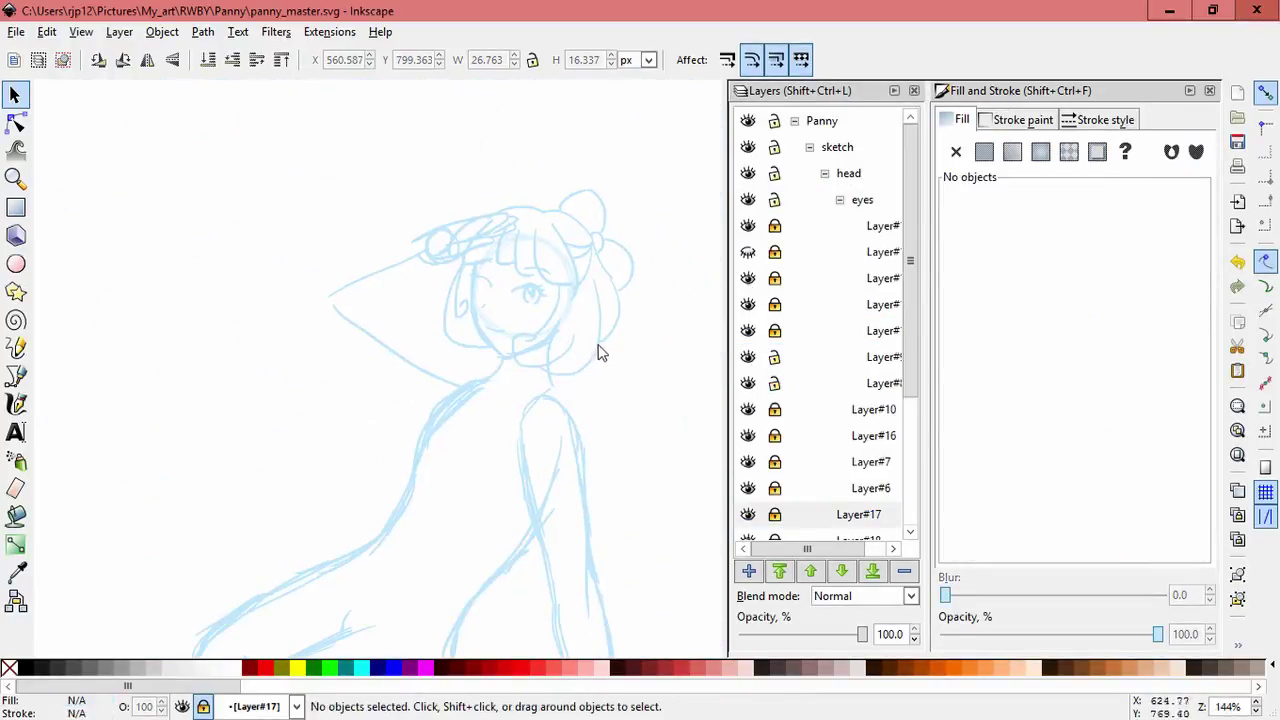
Unlock Layer#7, clear the old face outline strokes and redraw the far cheek and jaw line.
scroll(600, 352, up, 2)
click(555, 362)
key(Escape)
key(c)
scroll(430, 260, up, 1)
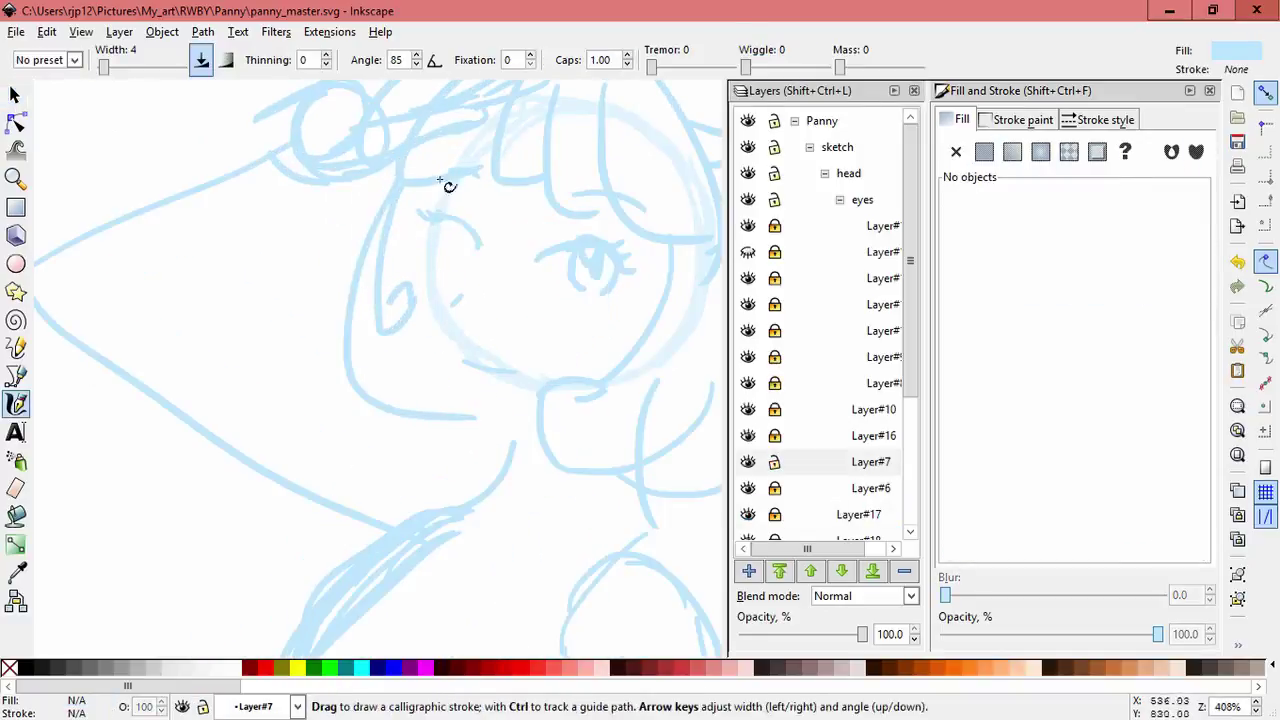
key(s)
click(394, 417)
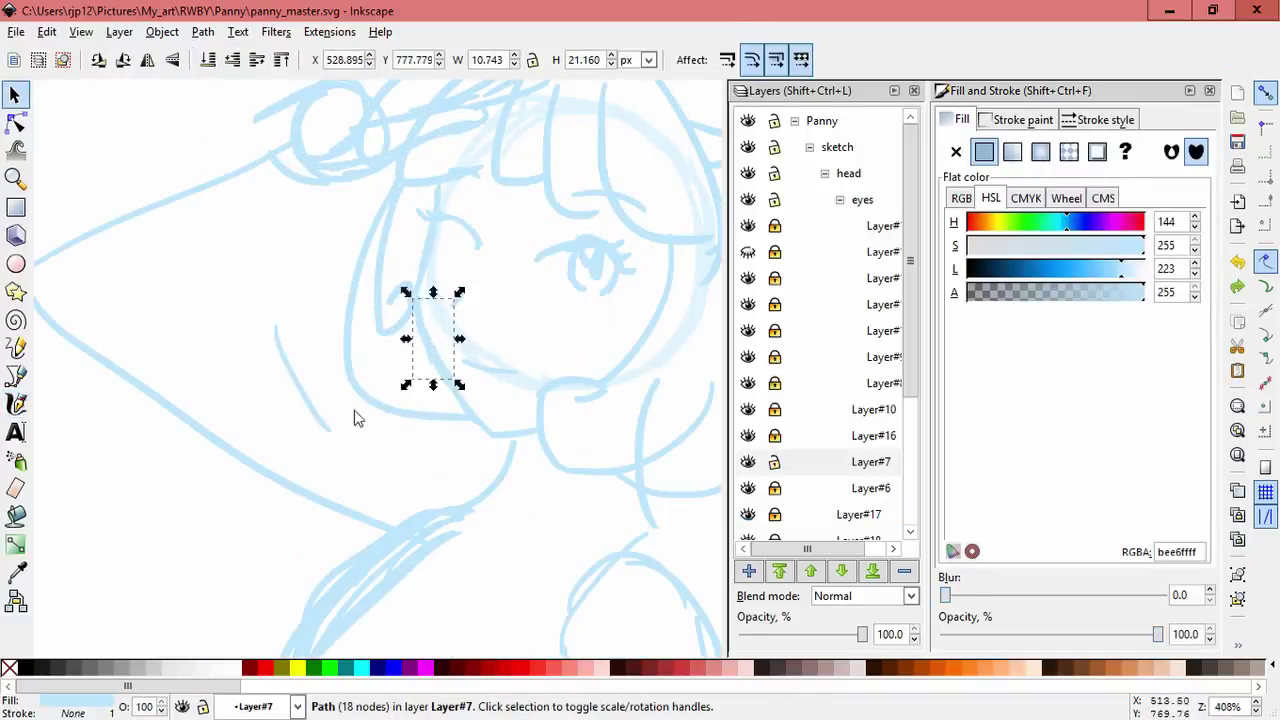
Clean up the cheek strokes on Layer#7, narrow the whole face outline slightly and lock the layer.
key(Escape)
click(460, 372)
key(Escape)
scroll(431, 451, down, 1)
key(ctrl+a)
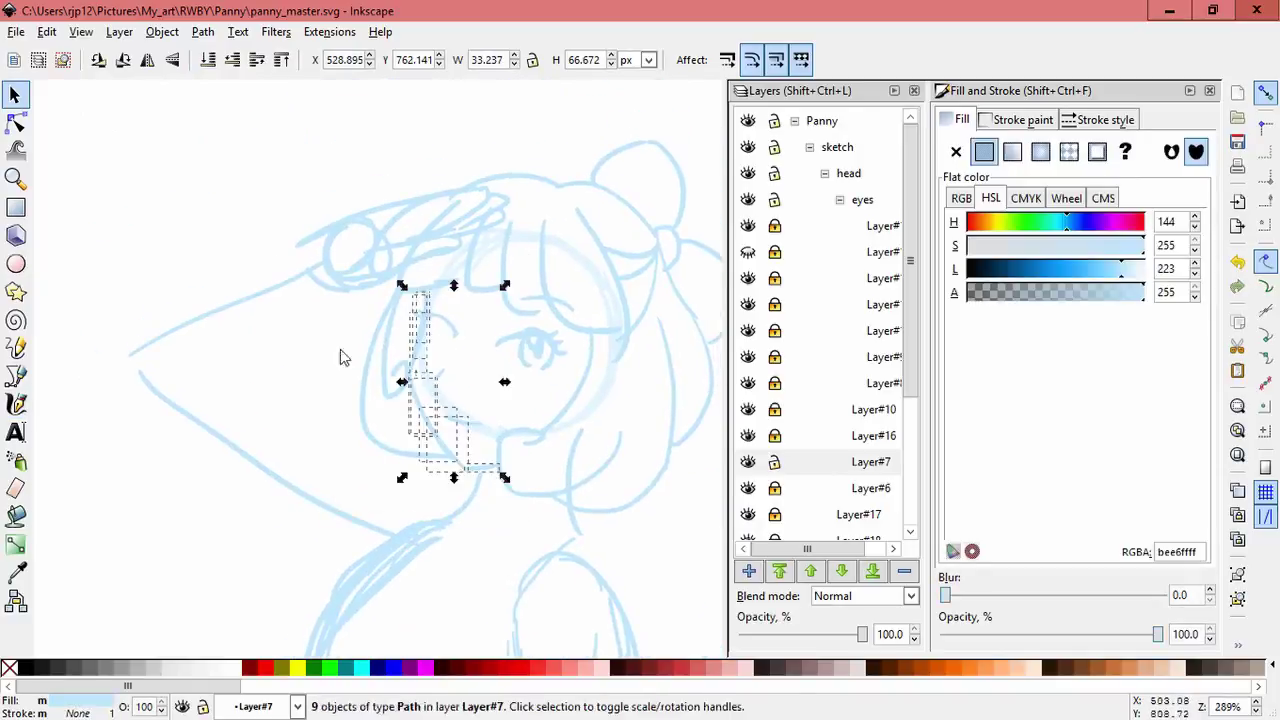
key(Escape)
scroll(340, 455, down, 1)
scroll(350, 453, up, 1)
click(774, 461)
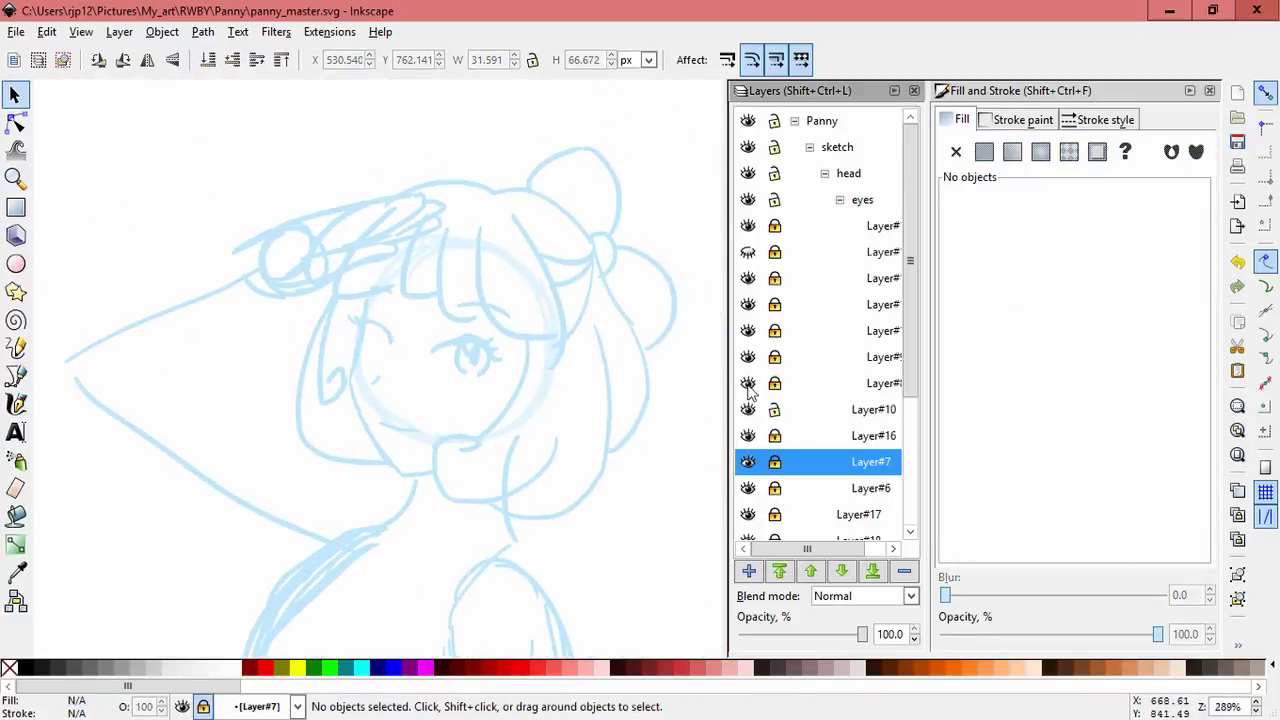
Unlock Layer#10, tilt the facial features slightly together and nudge the open eye toward the middle of the face.
key(ctrl+alt+a)
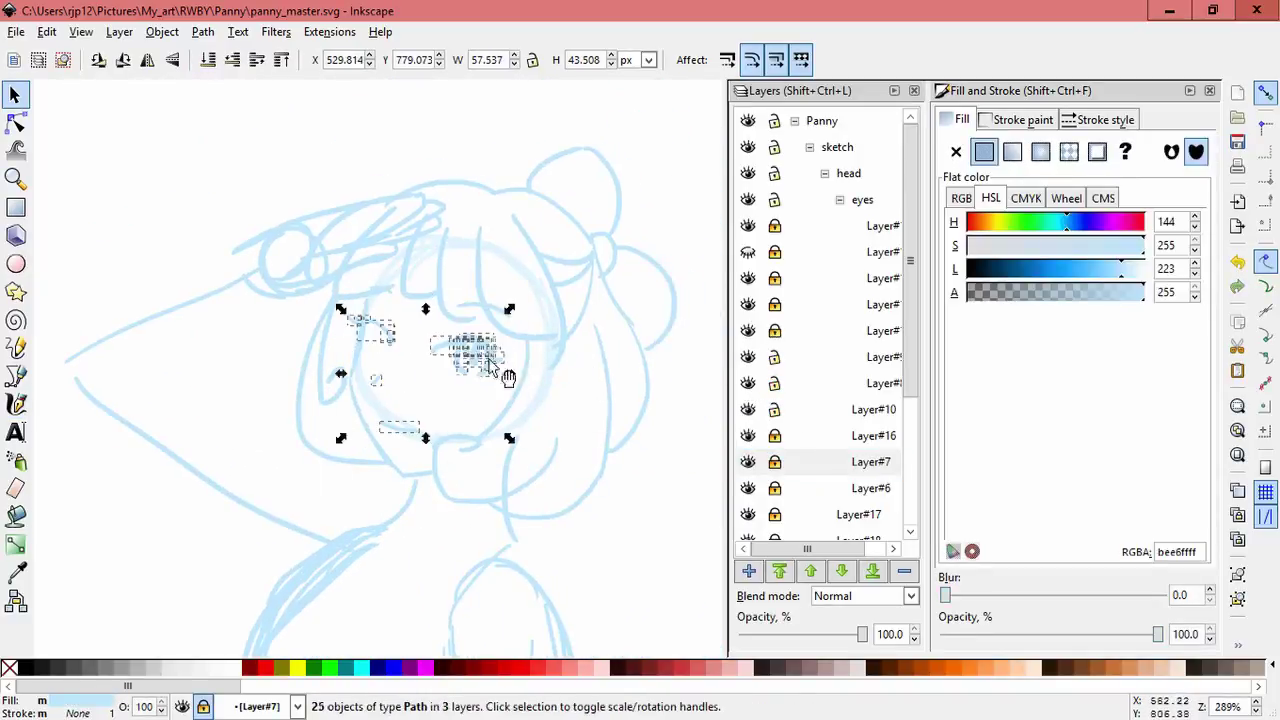
key(Escape)
scroll(574, 460, down, 3)
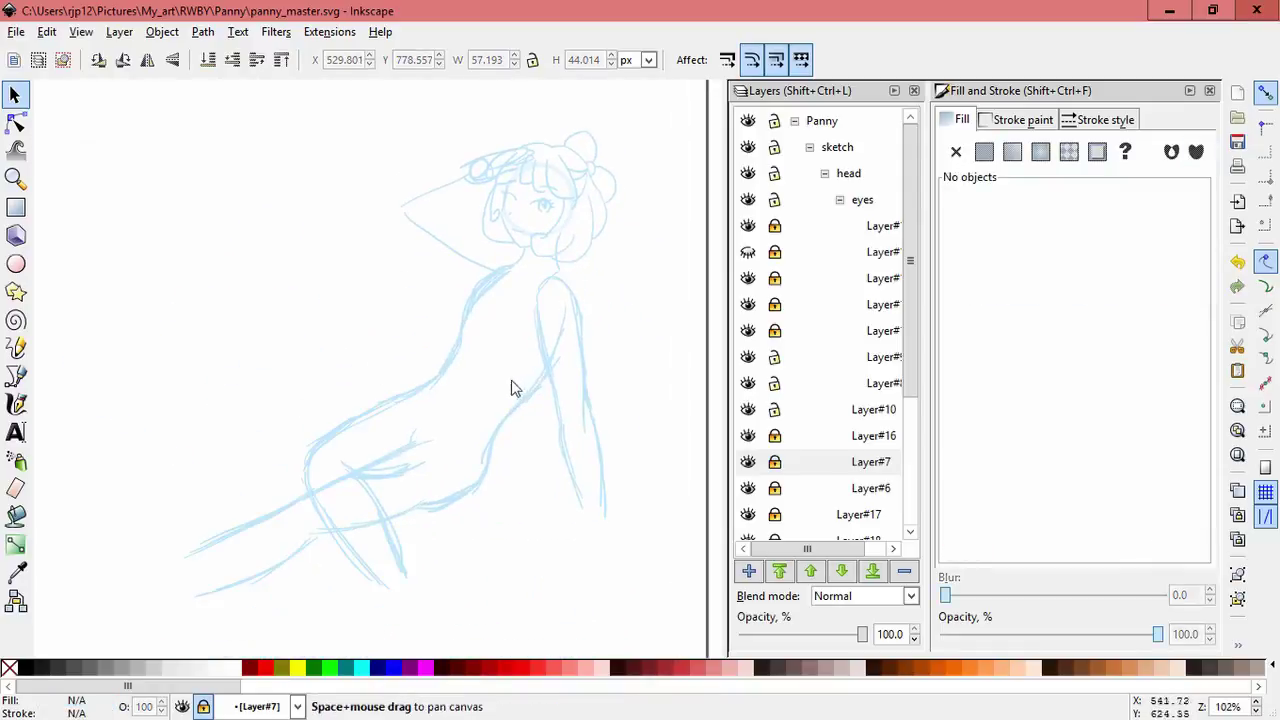
scroll(540, 375, up, 2)
scroll(567, 363, up, 2)
scroll(579, 266, up, 1)
drag(491, 309, 498, 402)
key(5)
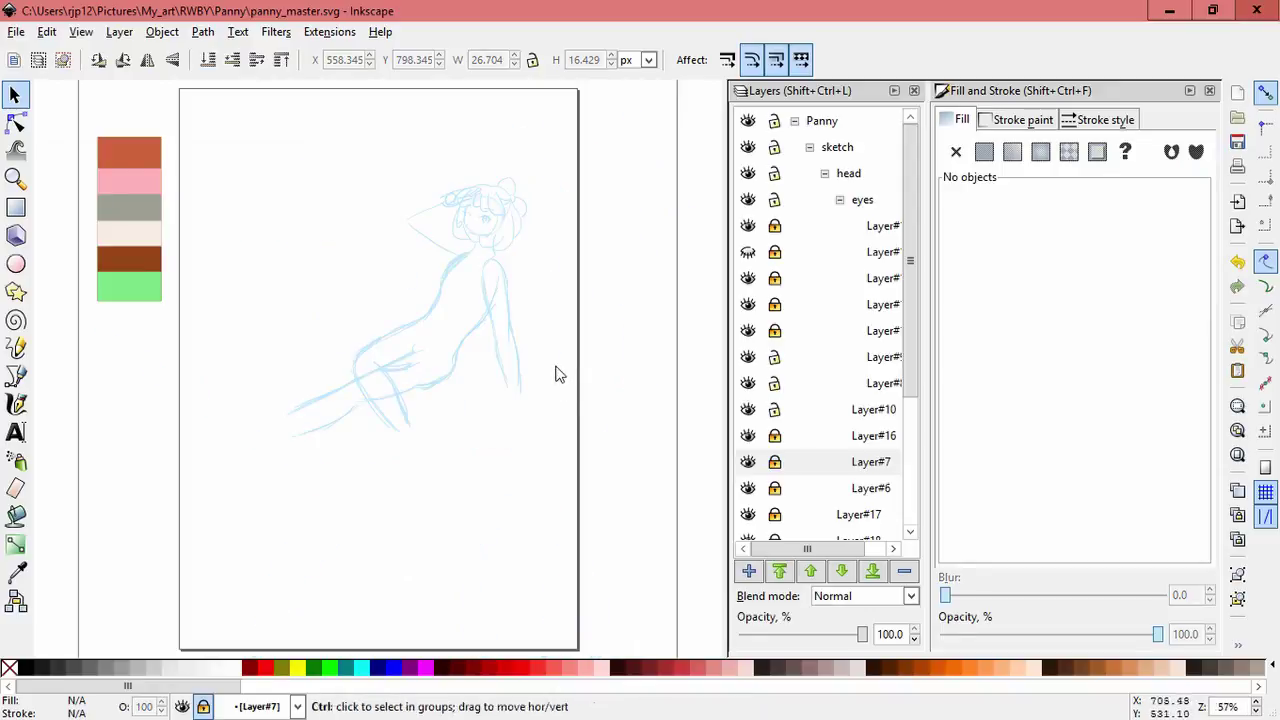
key(4)
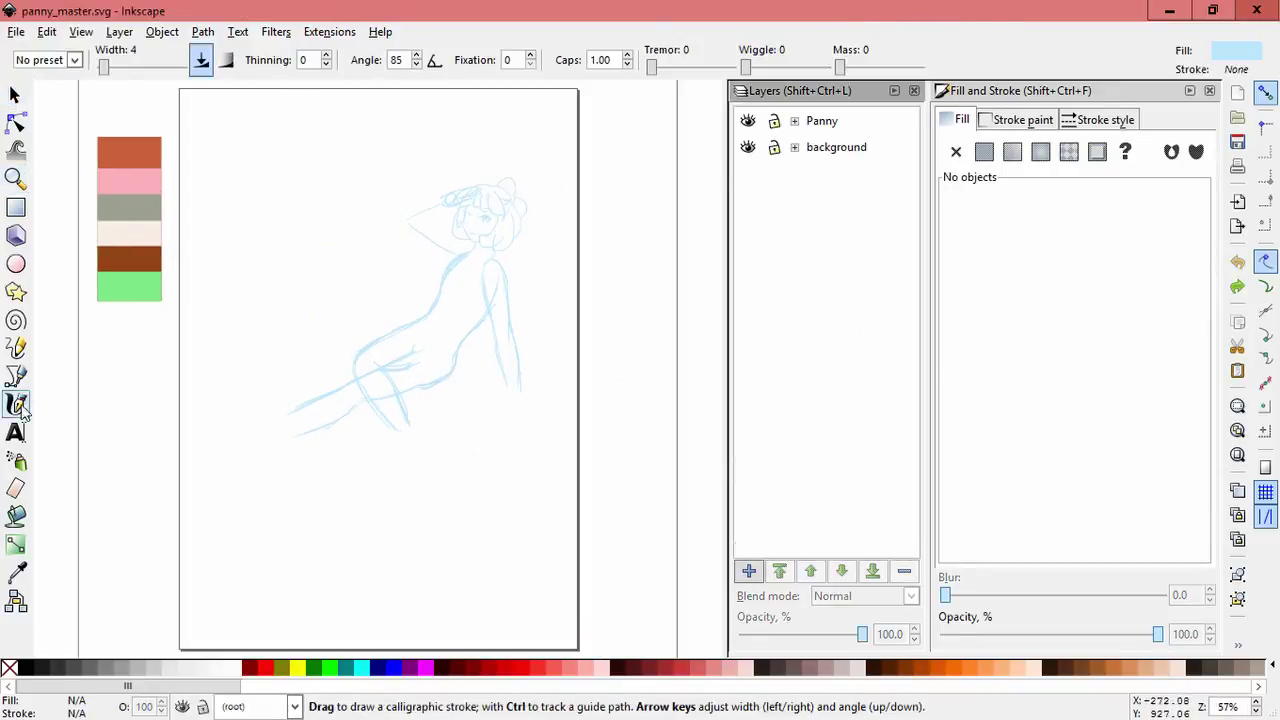
Expand the Panny sketch layers, hide the head guide circle on Layer#6 and select the hidden Layer#14 among the eyes.
scroll(514, 257, up, 5)
click(822, 120)
click(748, 252)
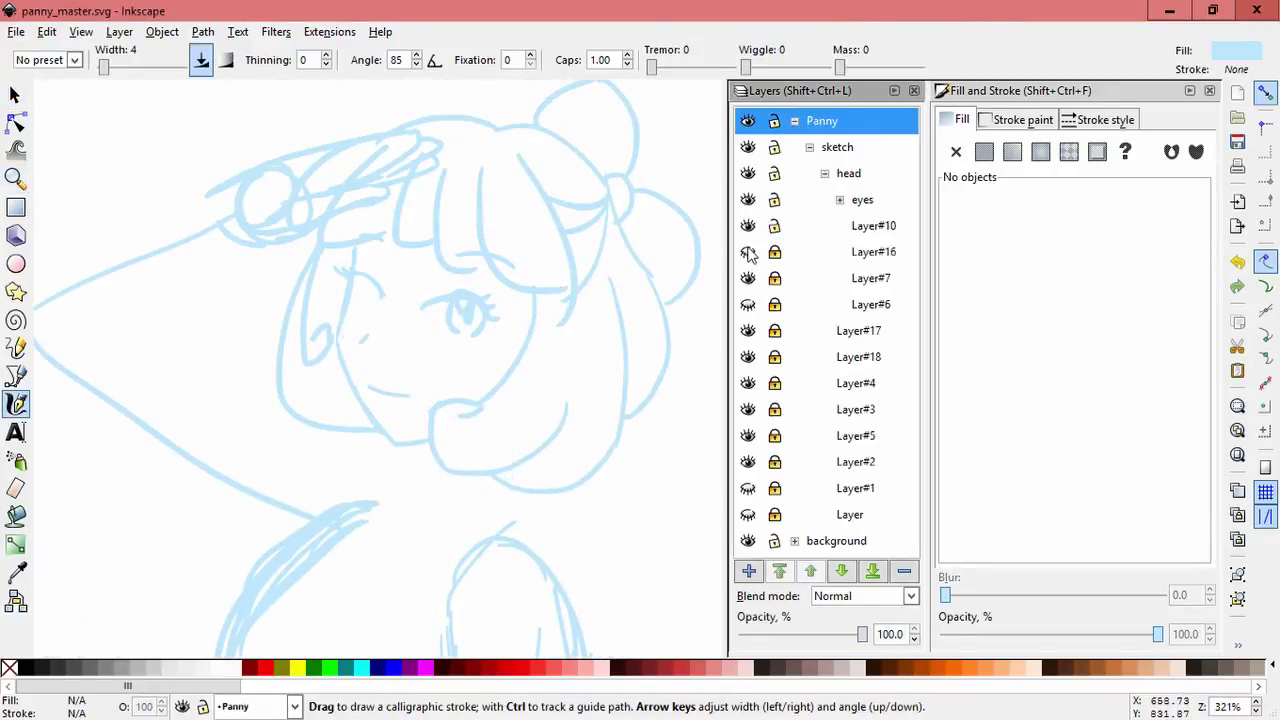
click(840, 200)
click(870, 252)
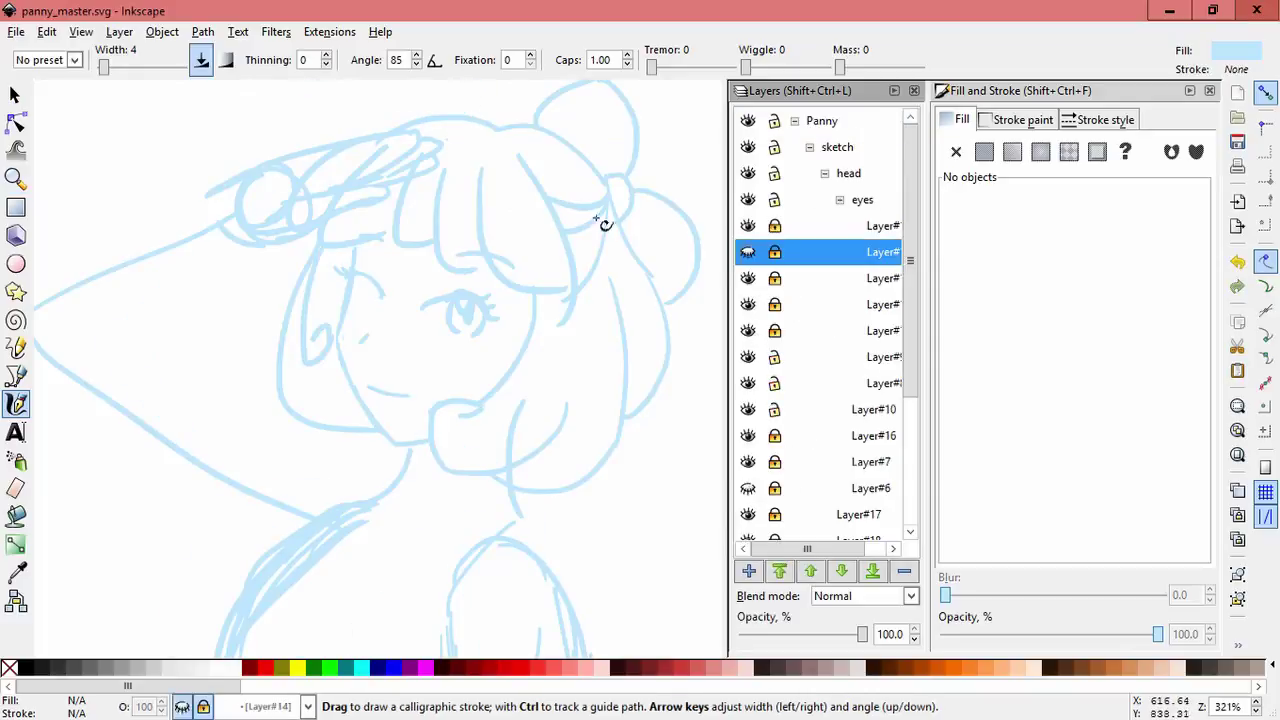
Unlock Layer#3, Layer#5 and Layer#2 and move the waist, hips and legs up by about 31 px.
scroll(560, 286, down, 3)
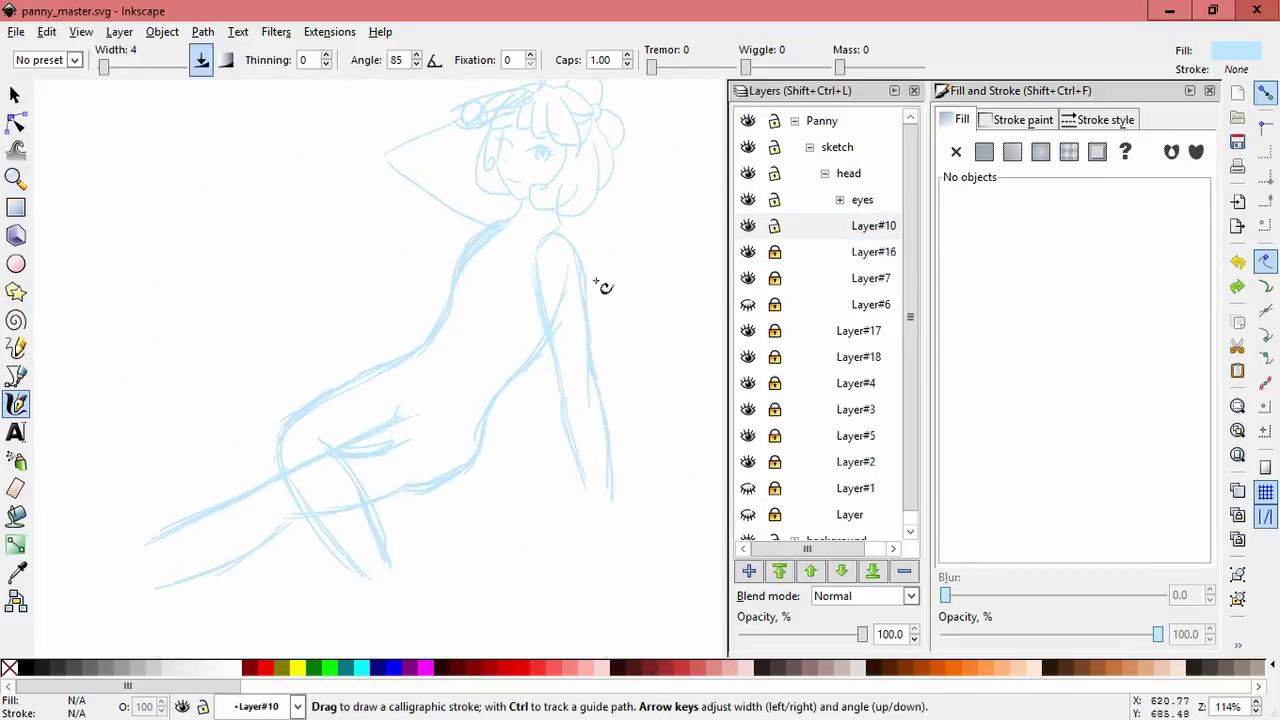
click(762, 330)
click(748, 330)
key(s)
drag(523, 614, 97, 323)
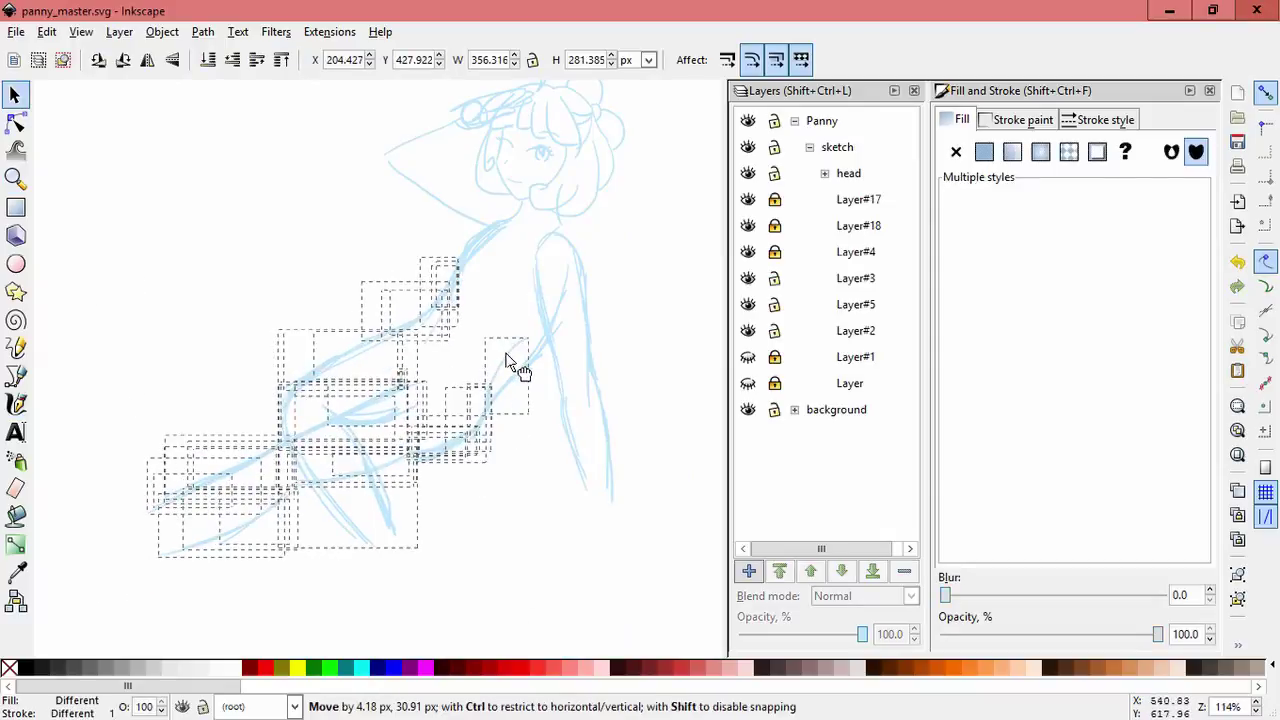
Remove the overlapping chest and upper back strokes left on Layer#5 between the shoulder and waist.
click(574, 457)
click(510, 522)
click(508, 334)
click(480, 343)
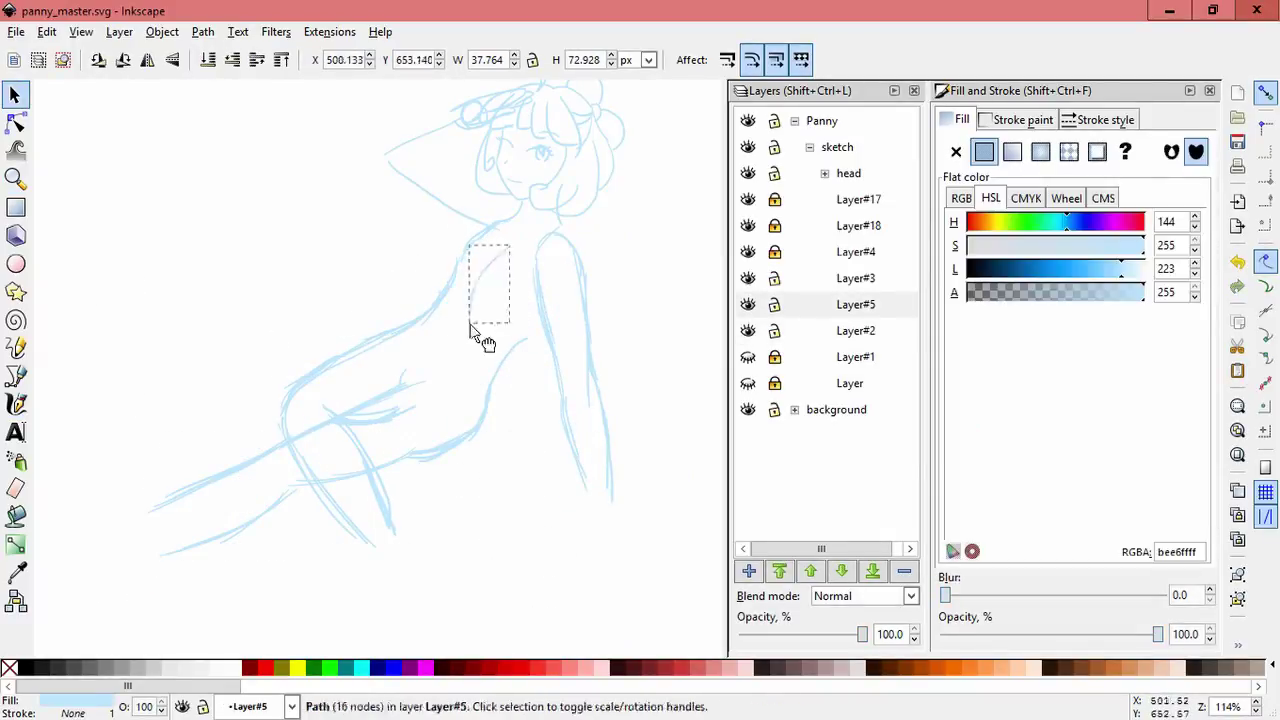
click(506, 283)
Redraw the torso's front contour from shoulder to waist and extend the back line to the arm on Layer#5.
scroll(466, 237, up, 2)
key(c)
drag(530, 158, 436, 221)
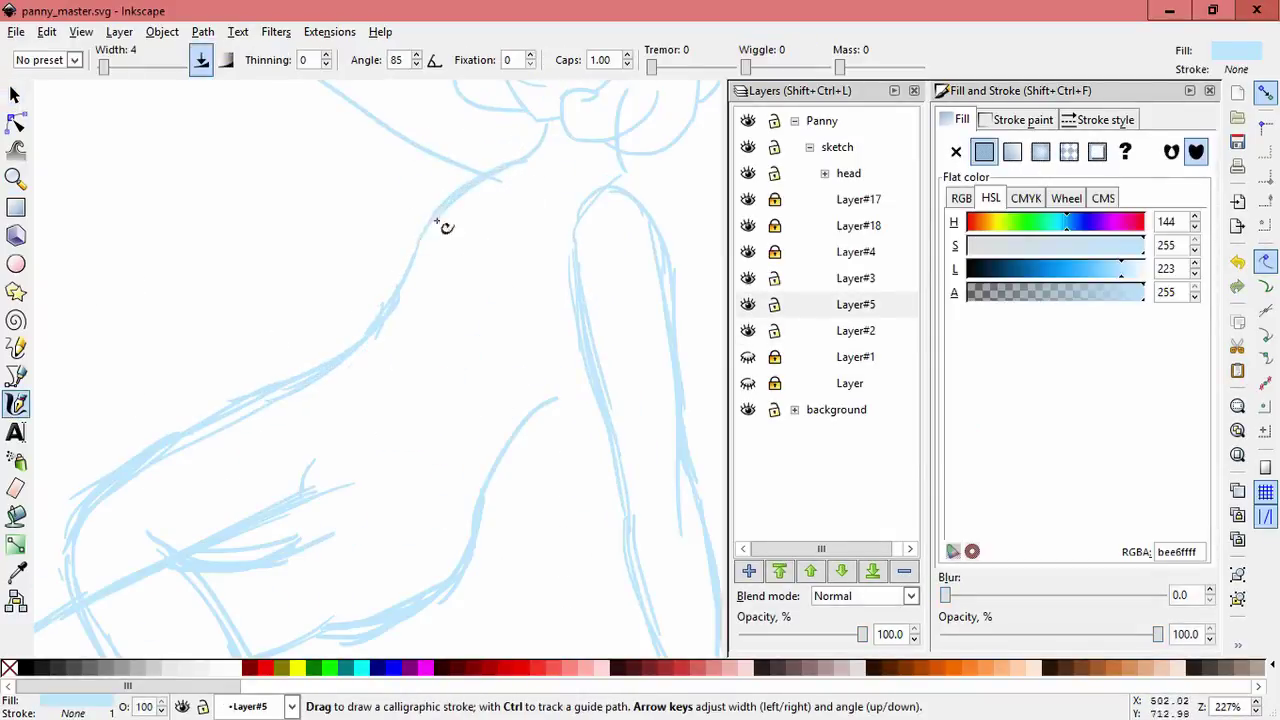
scroll(527, 442, down, 4)
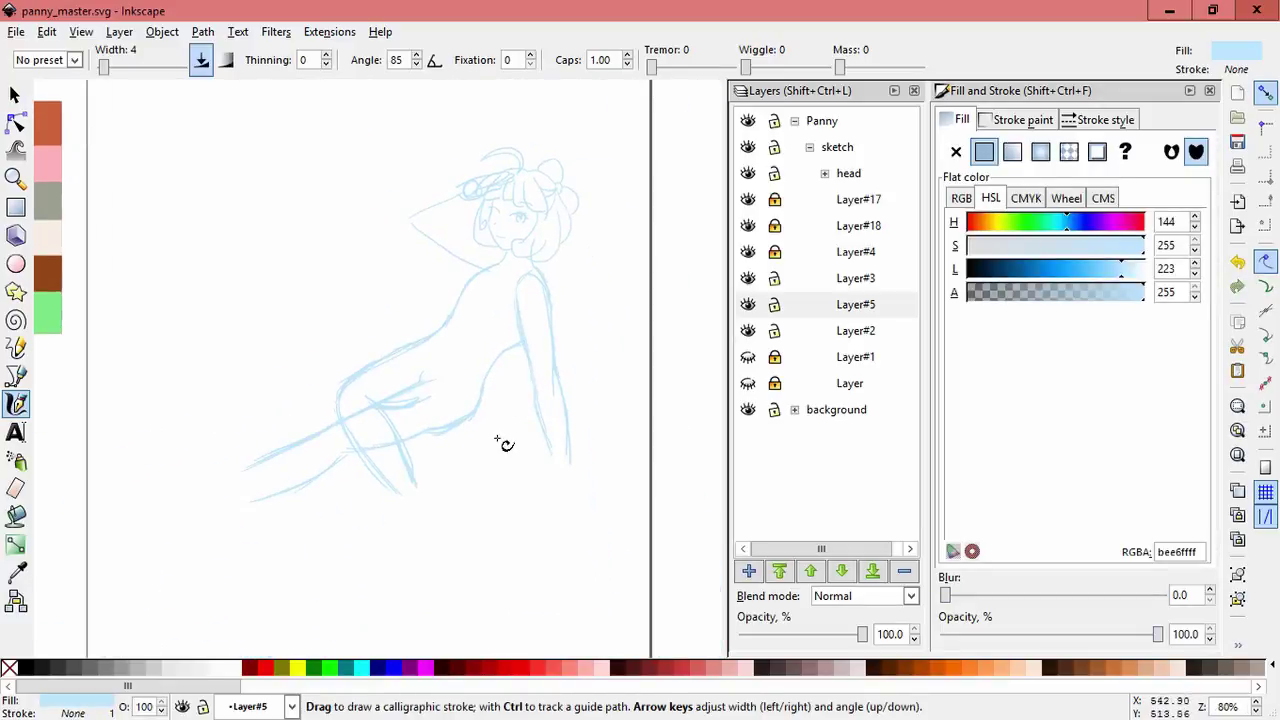
Unlock Layer#4, take an extra outer stroke off the supporting arm and reposition the shoulder strokes, with the torso layers locked.
scroll(543, 371, up, 3)
key(s)
key(Escape)
click(678, 297)
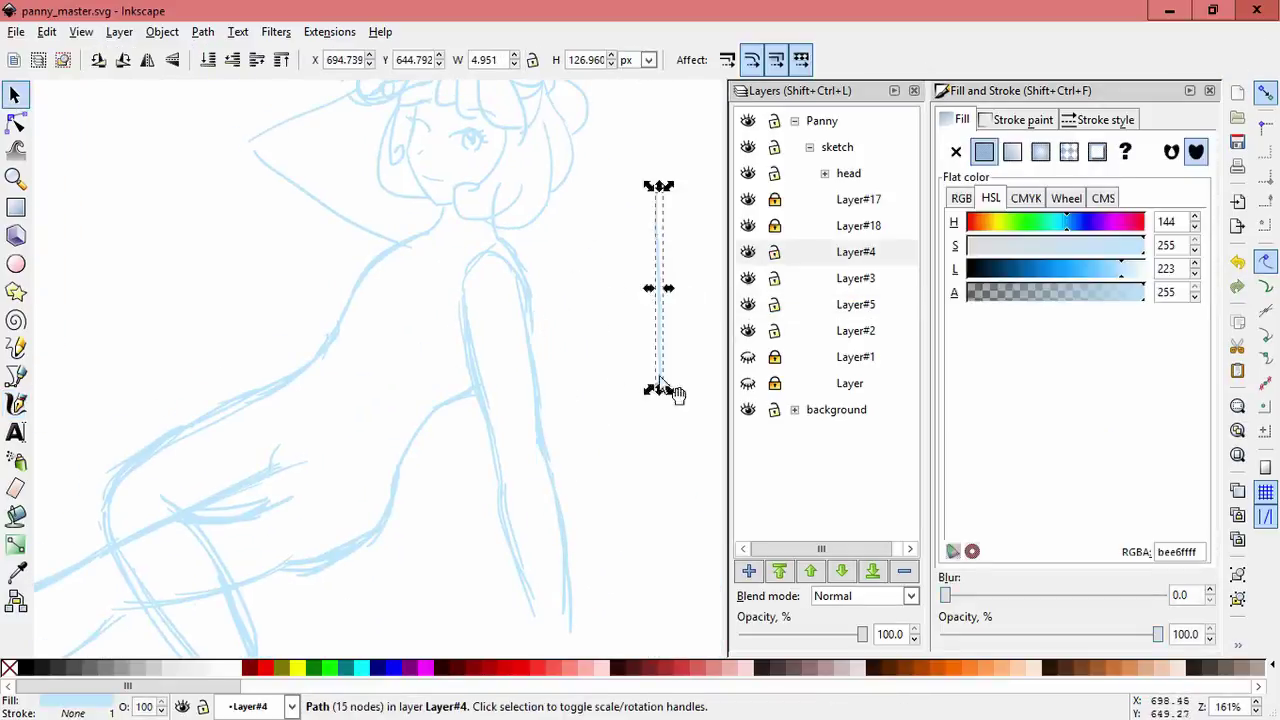
key(Escape)
drag(446, 234, 622, 362)
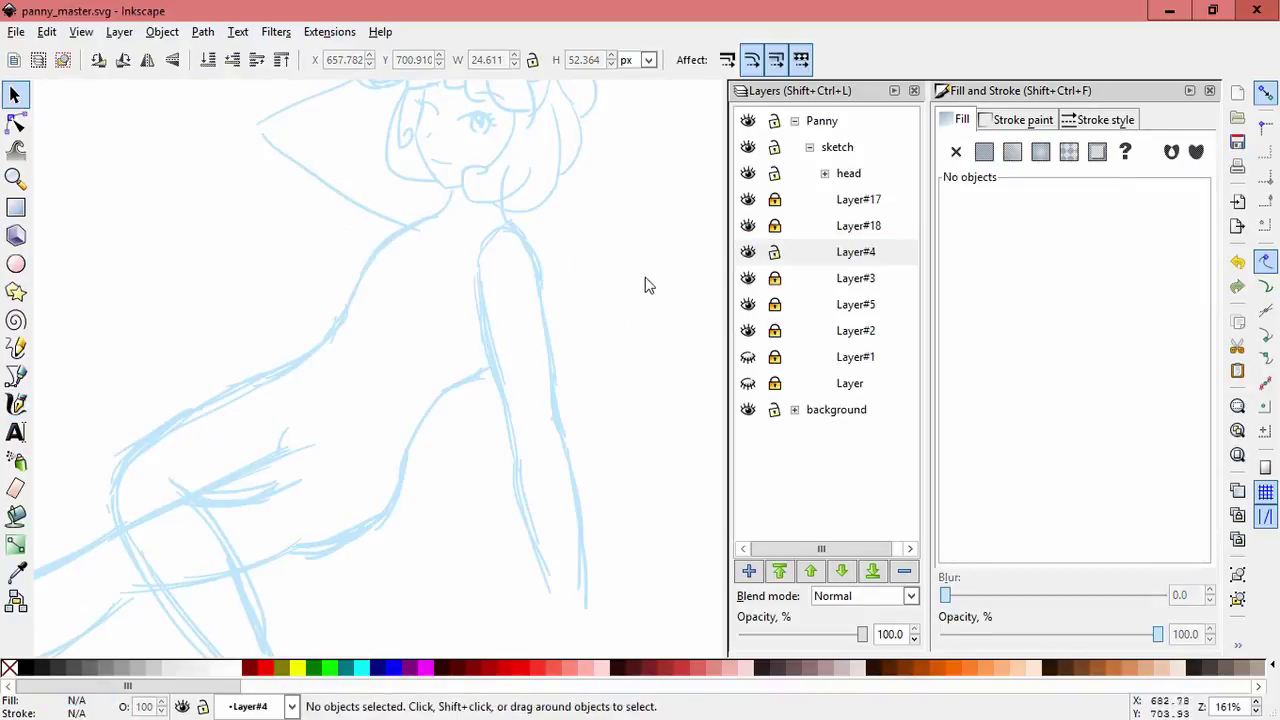
Redraw the upper back line on Layer#5 so it curves through the supporting arm up toward the shoulder.
scroll(620, 294, down, 4)
scroll(620, 294, up, 4)
click(470, 340)
key(c)
mouse_move(488, 375)
mouse_down()
mouse_move(551, 243)
mouse_move(457, 383)
mouse_up()
scroll(597, 322, down, 2)
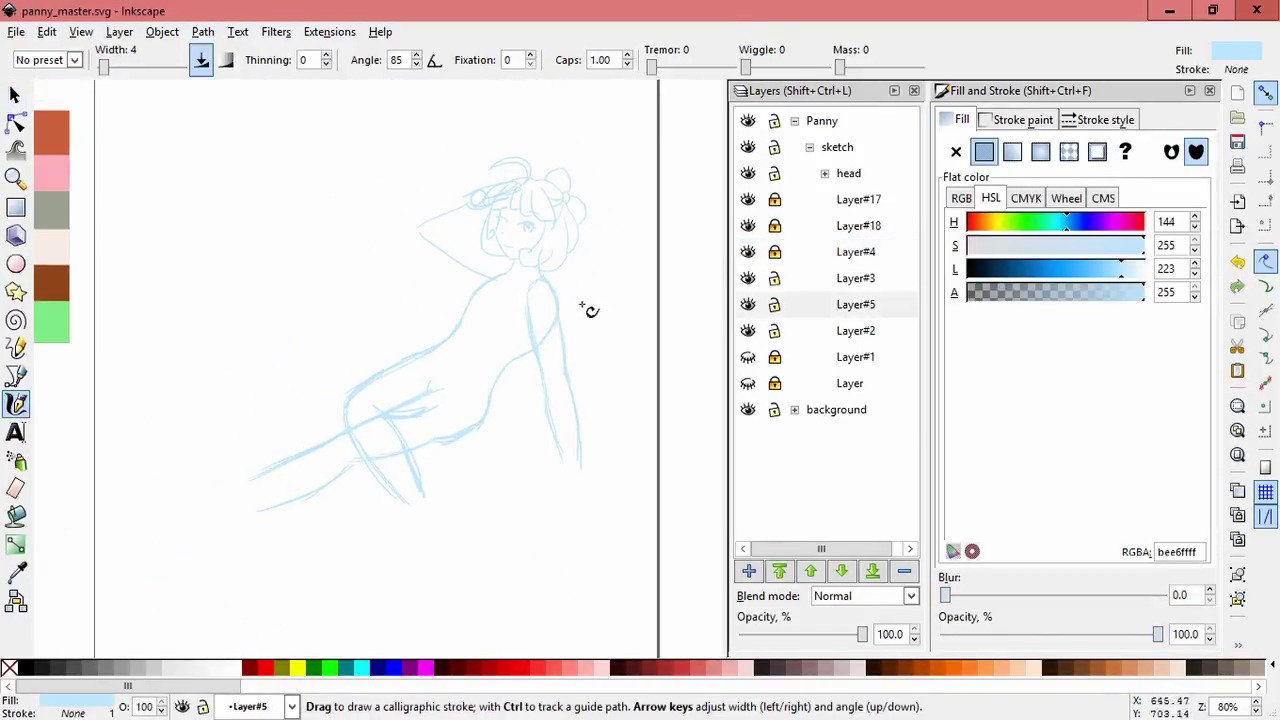
Remove the doubled strokes under the buttock on Layer#2 and reconnect the outline with the underside of the thigh.
key(s)
scroll(512, 444, up, 2)
click(440, 488)
key(Escape)
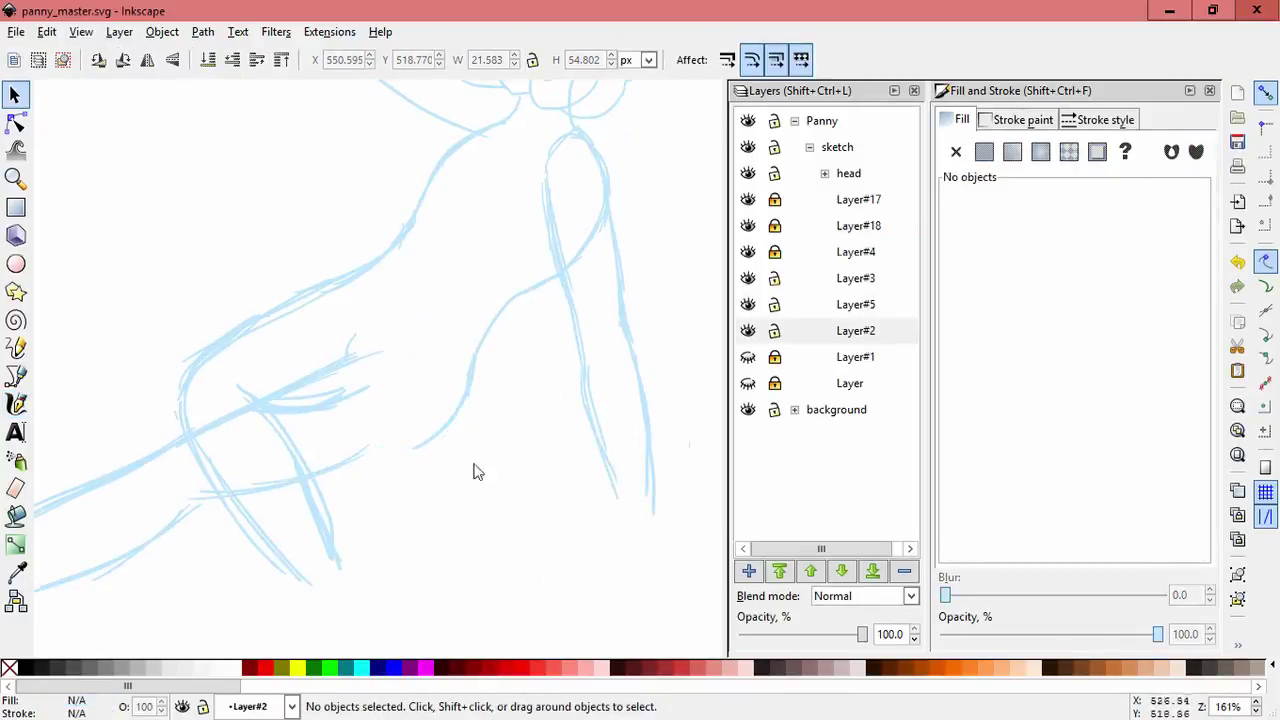
drag(463, 566, 274, 423)
drag(468, 457, 491, 460)
Select the extended lower leg's strokes on Layer#2 and shift them inward to shorten the leg.
mouse_move(120, 308)
mouse_down()
mouse_move(209, 431)
mouse_move(422, 511)
mouse_up()
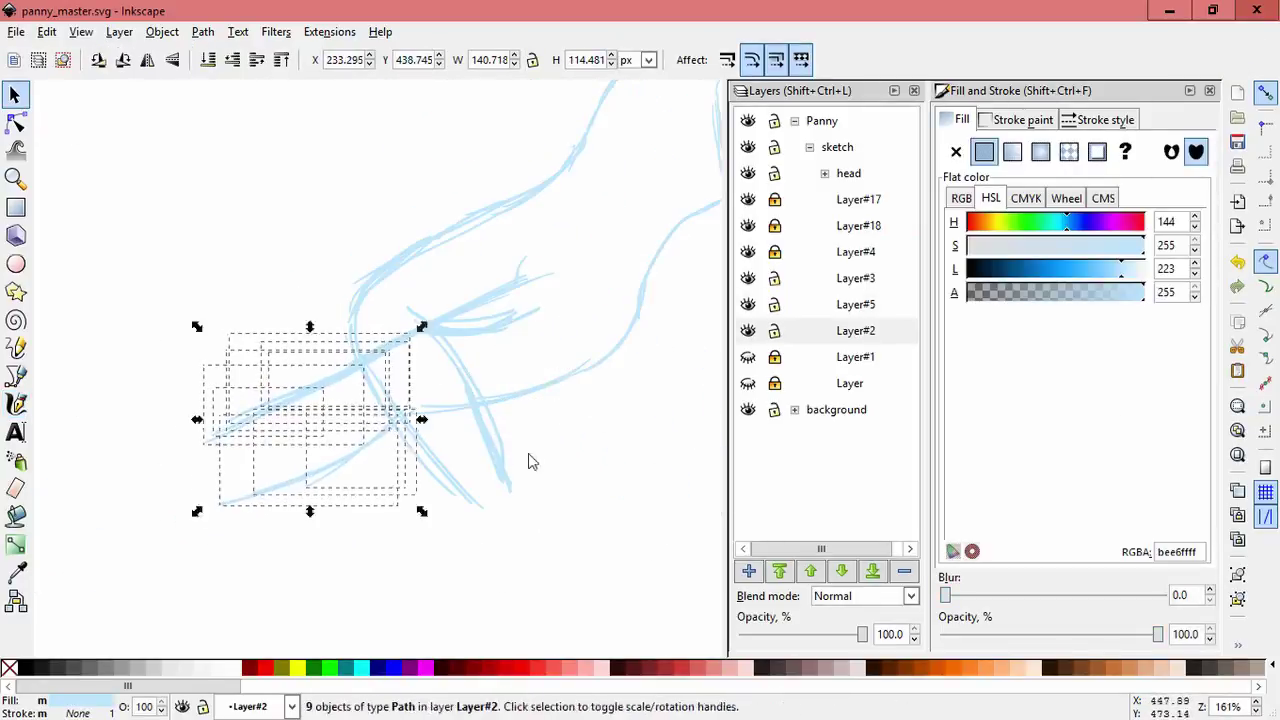
key(Escape)
scroll(528, 461, down, 2)
scroll(511, 423, up, 2)
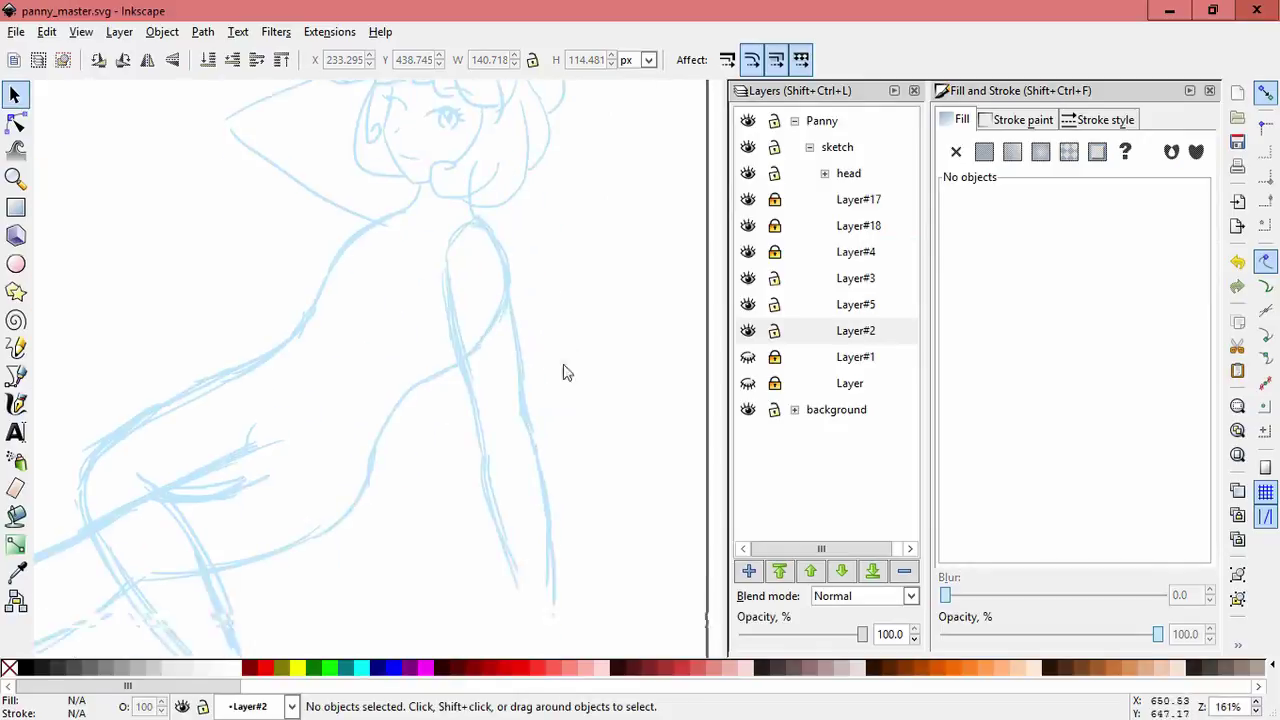
Lock Layer#3, Layer#5 and Layer#2, then thin out and reposition the supporting forearm's strokes on Layer#4.
scroll(570, 460, down, 1)
click(566, 578)
click(385, 525)
click(502, 440)
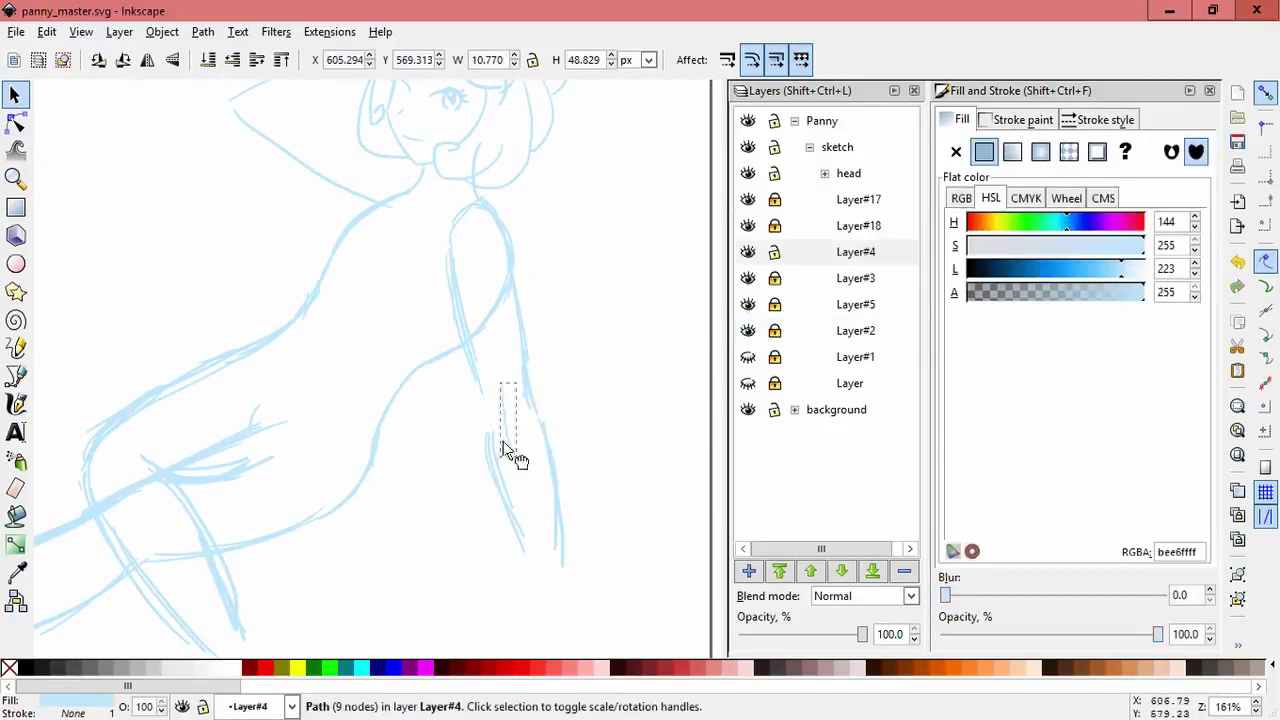
click(532, 400)
mouse_move(551, 457)
mouse_down()
mouse_move(536, 425)
mouse_move(503, 437)
mouse_up()
key(Escape)
scroll(600, 430, down, 3)
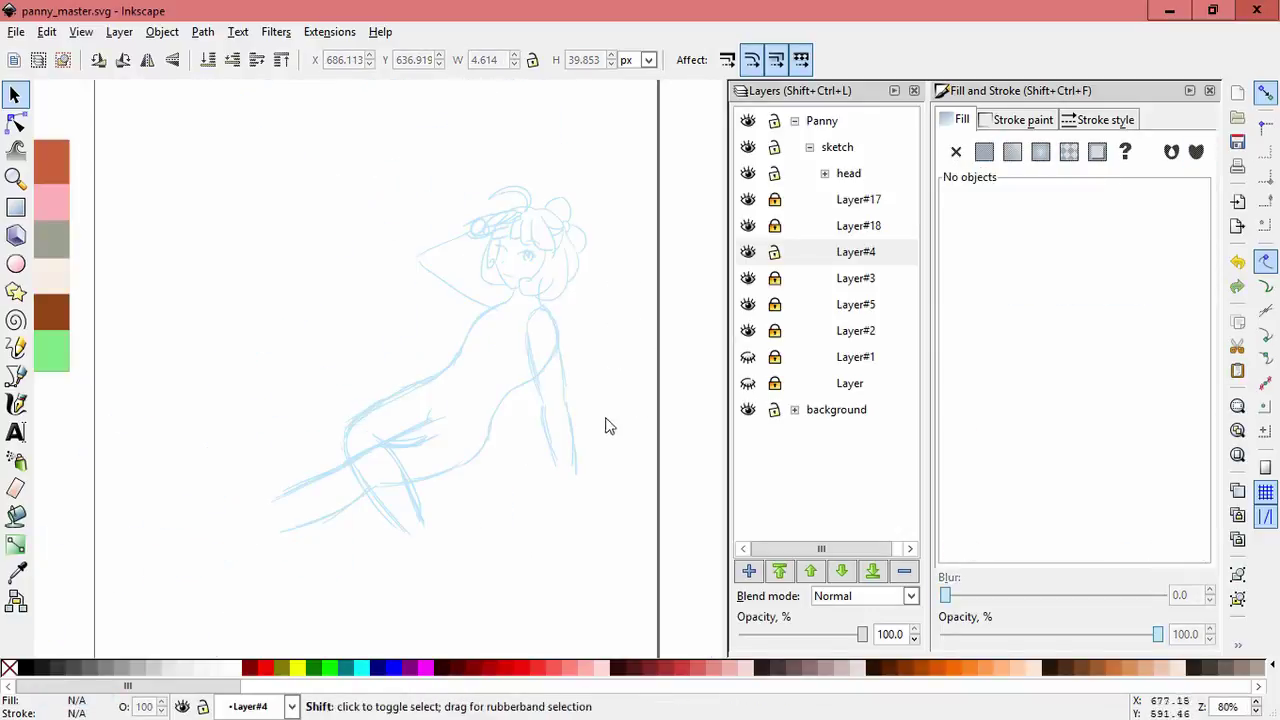
Select and remove the doubled strokes along the supporting forearm on Layer#4, leaving a single outline on each side.
scroll(594, 363, up, 3)
drag(540, 475, 463, 280)
drag(596, 610, 424, 474)
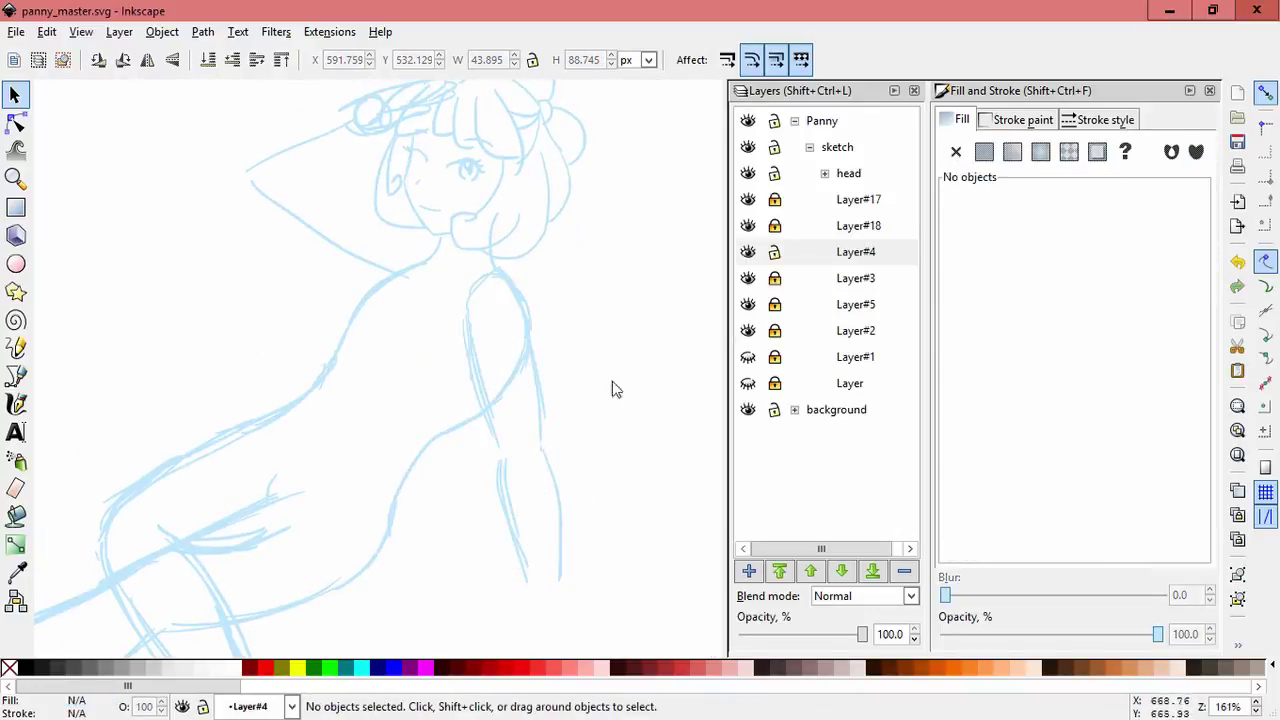
scroll(610, 389, down, 3)
scroll(590, 415, up, 3)
drag(508, 527, 418, 600)
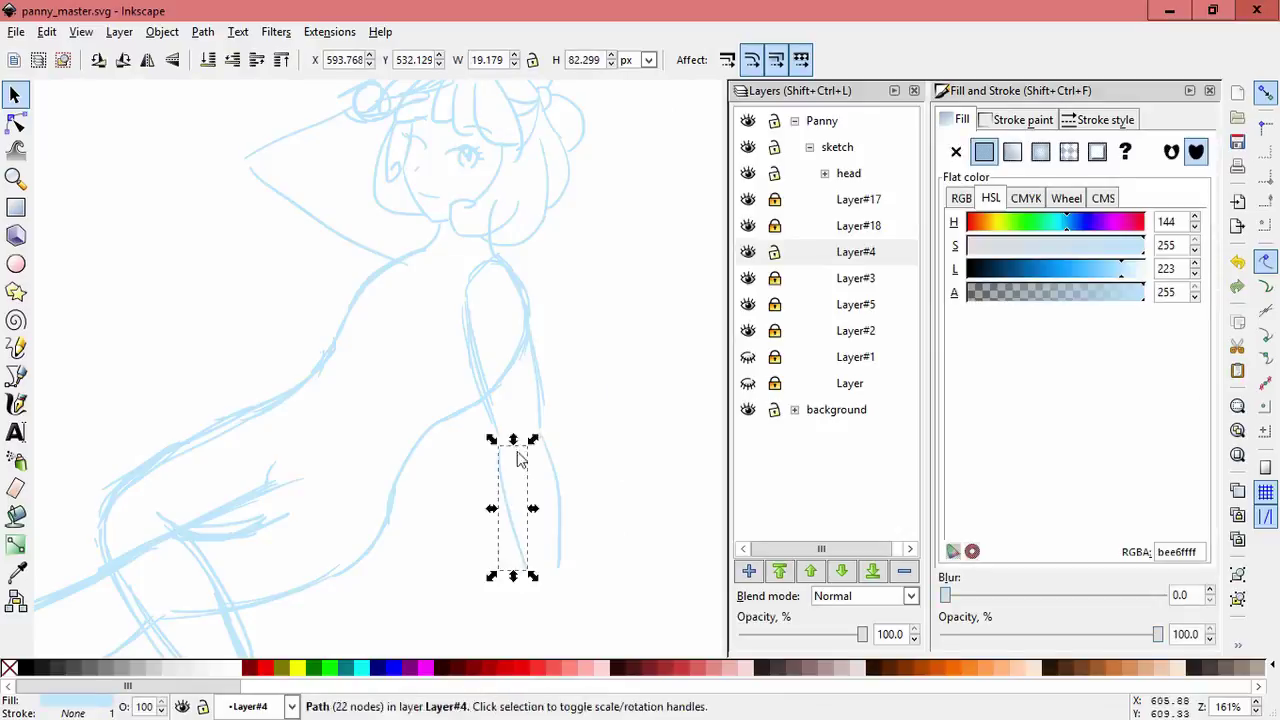
Close the elbow outline of the supporting arm and pull the surplus shoulder strokes away on Layer#4.
click(531, 423)
click(580, 409)
click(499, 302)
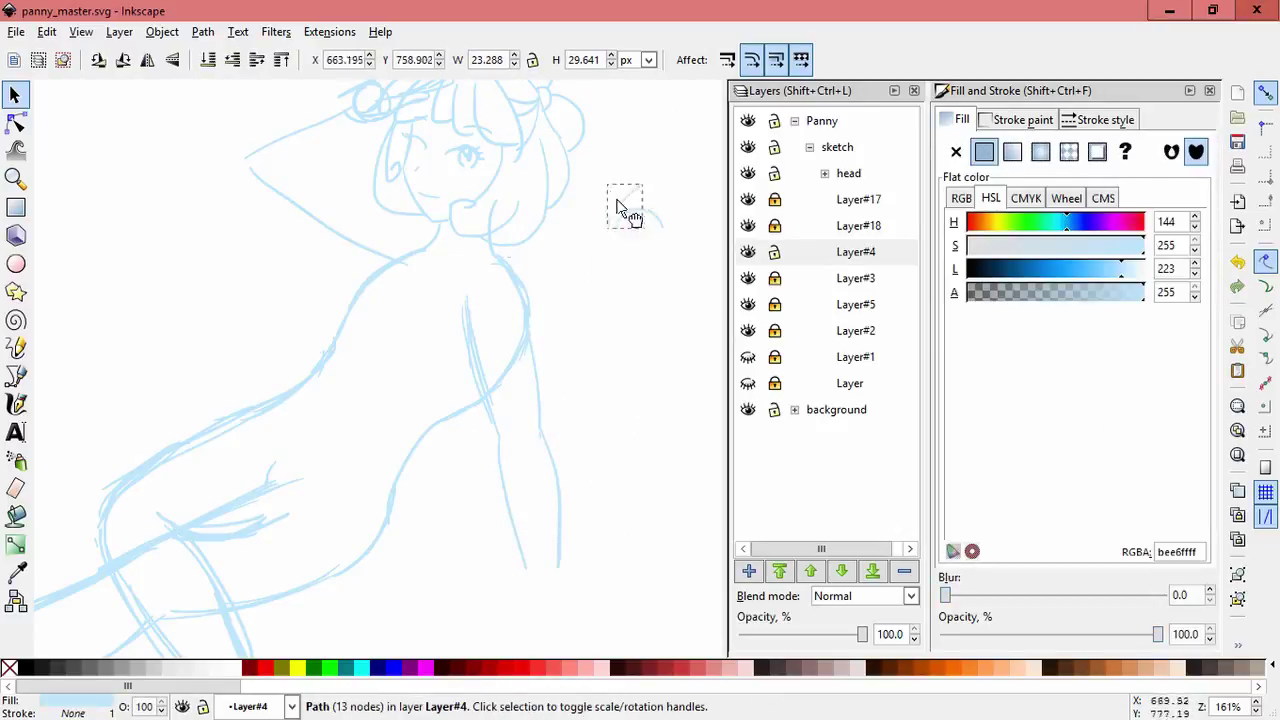
click(617, 352)
Lock Layer#4, unlock Layer#3, Layer#5 and Layer#2, and redraw the back line where it crosses the supporting arm.
scroll(612, 345, down, 3)
scroll(612, 340, up, 3)
click(774, 304)
click(774, 252)
key(Tab)
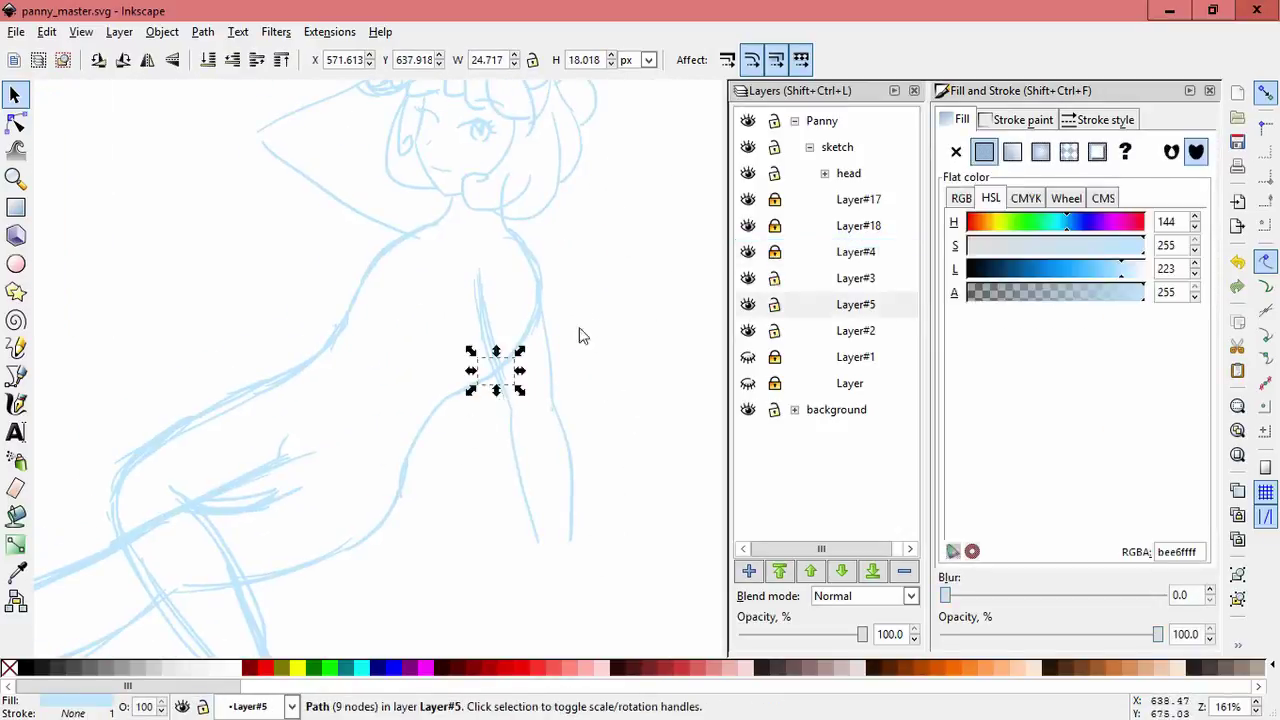
key(Tab)
click(567, 338)
key(c)
drag(502, 358, 534, 308)
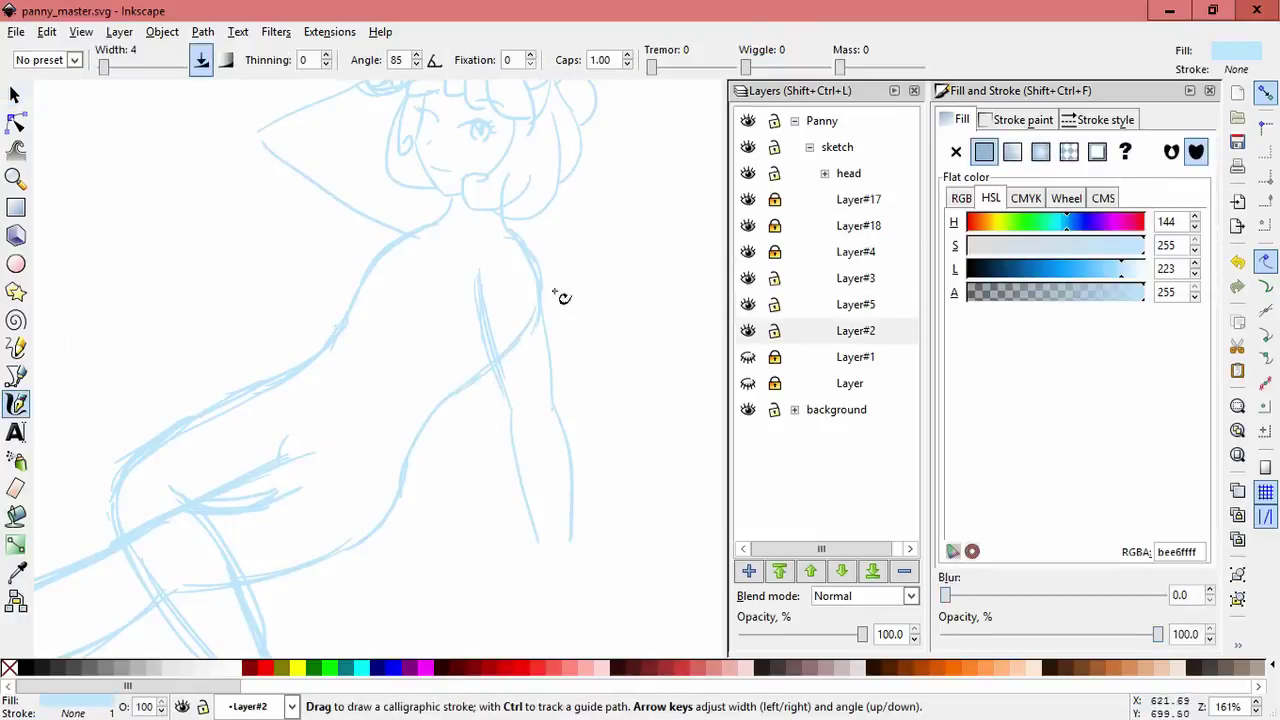
Remove the back-line strokes that run inside the supporting upper arm.
key(s)
key(Escape)
click(521, 357)
key(Escape)
drag(611, 246, 680, 291)
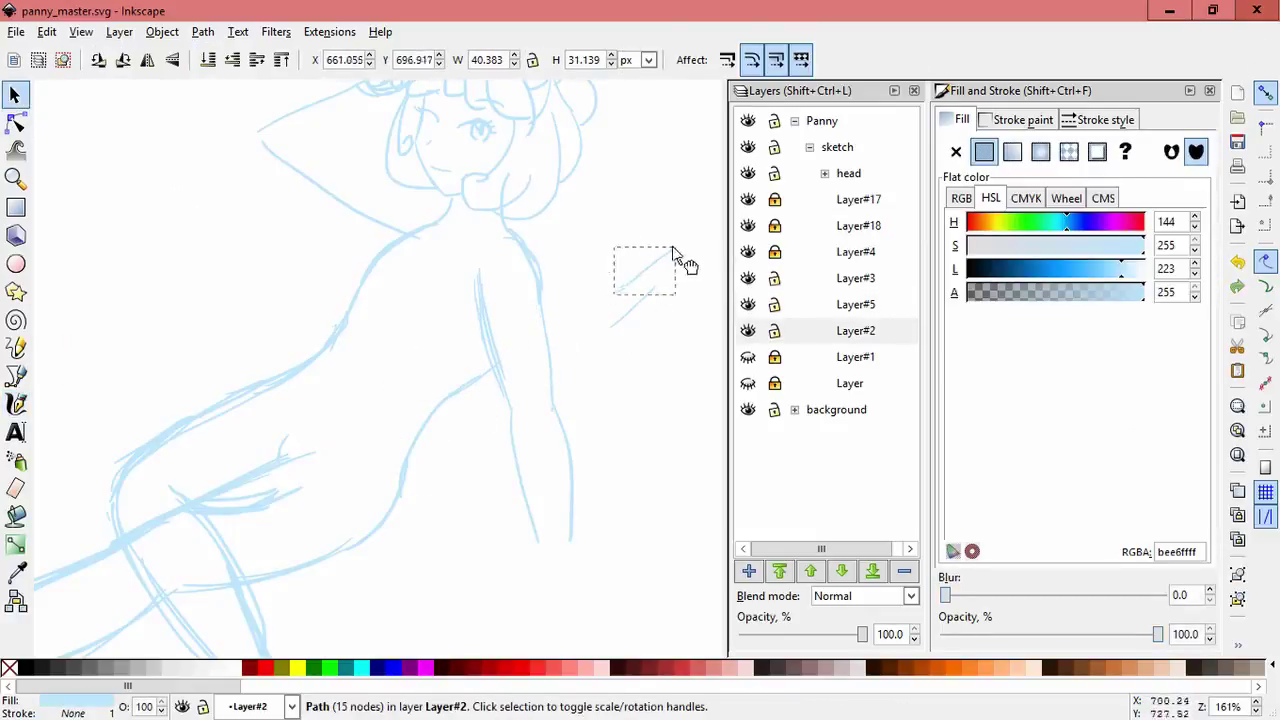
key(Escape)
Lock Layer#3, Layer#5 and Layer#2, then add a new layer directly above Layer#18 for calligraphic strokes.
ctrl+scroll(620, 330, down, 2)
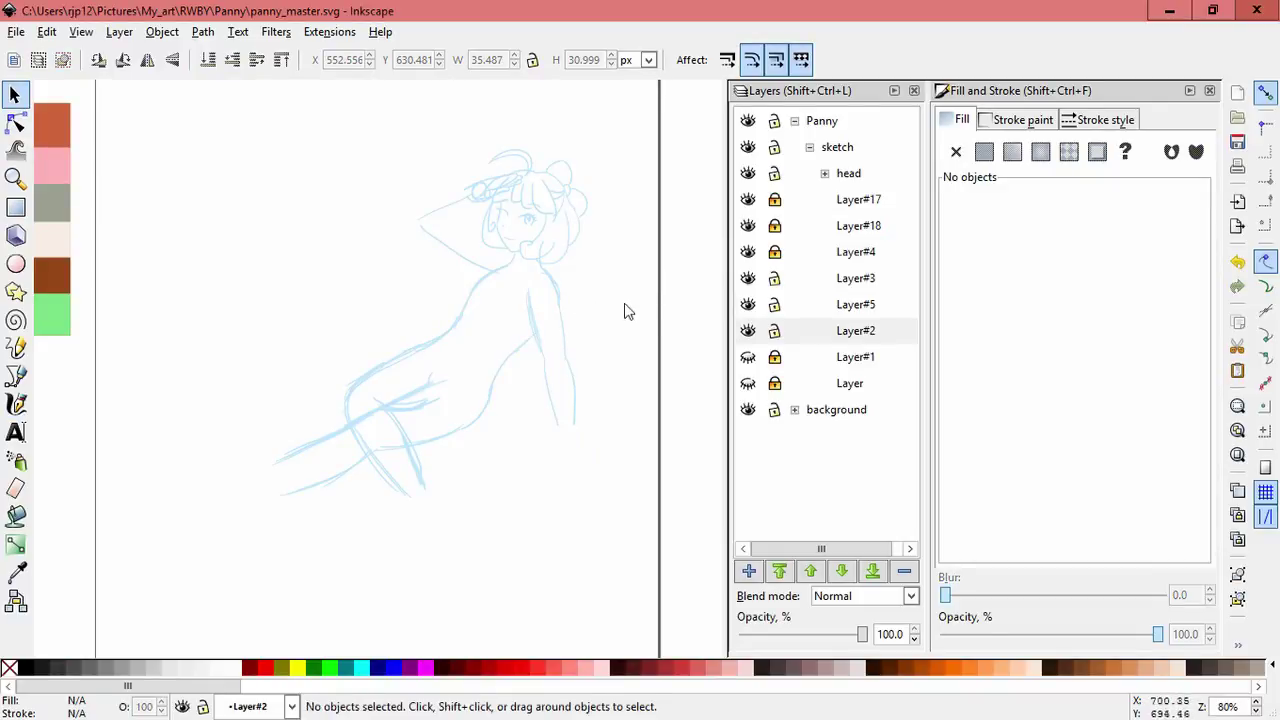
click(778, 330)
click(791, 225)
key(ctrl+shift+n)
key(Return)
key(c)
Redraw the raised arm with a rounded elbow and an inner contour on Layer#19, then lock it and hide Layer#18.
ctrl+scroll(589, 237, up, 2)
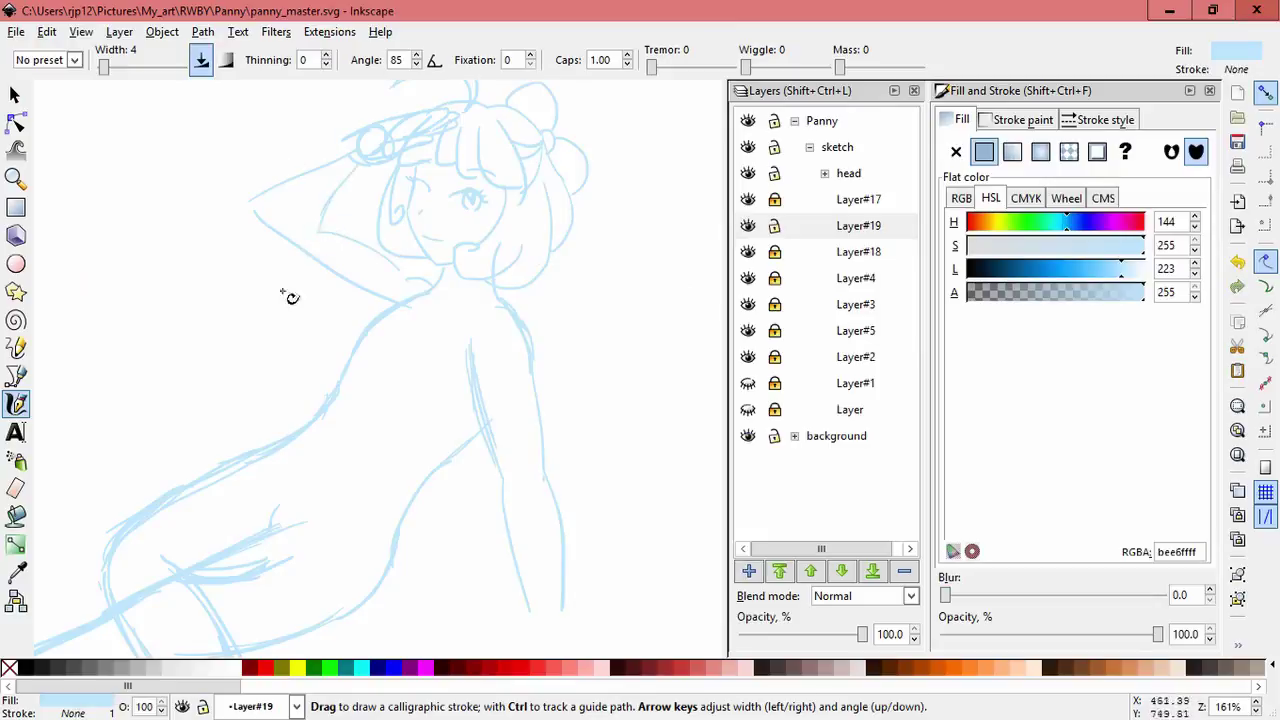
drag(306, 236, 404, 288)
key(space)
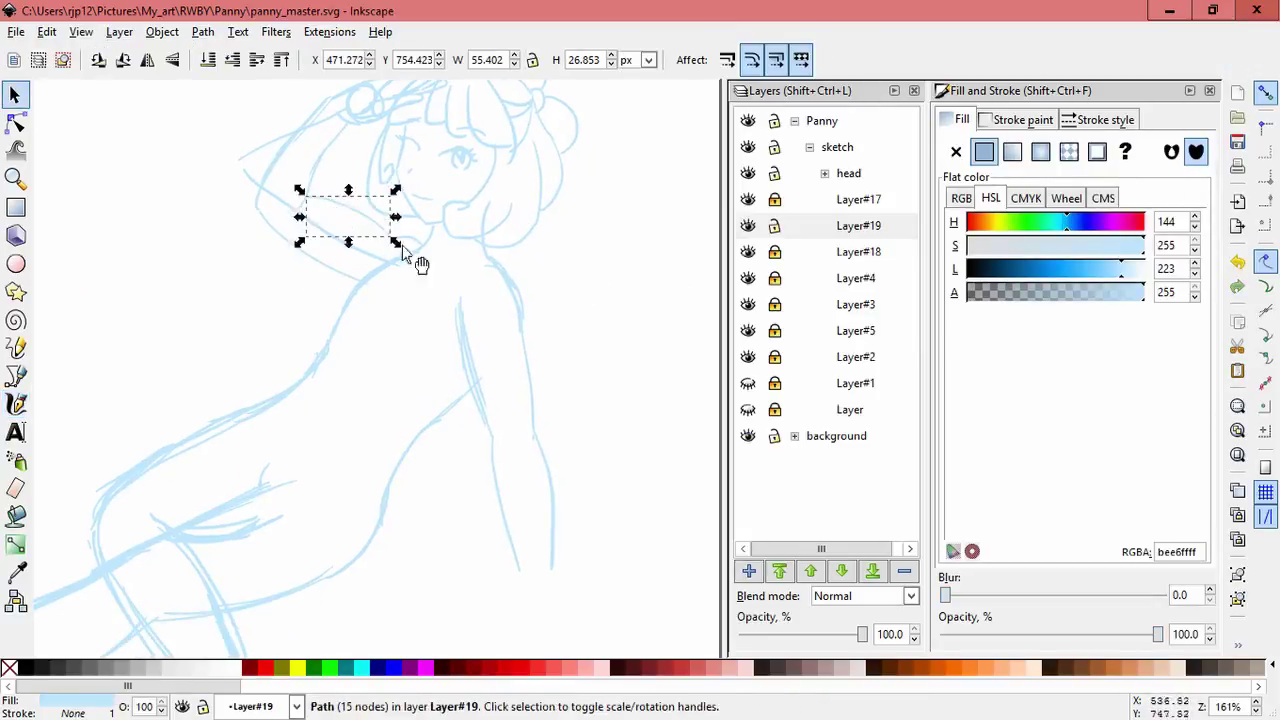
click(573, 254)
click(747, 251)
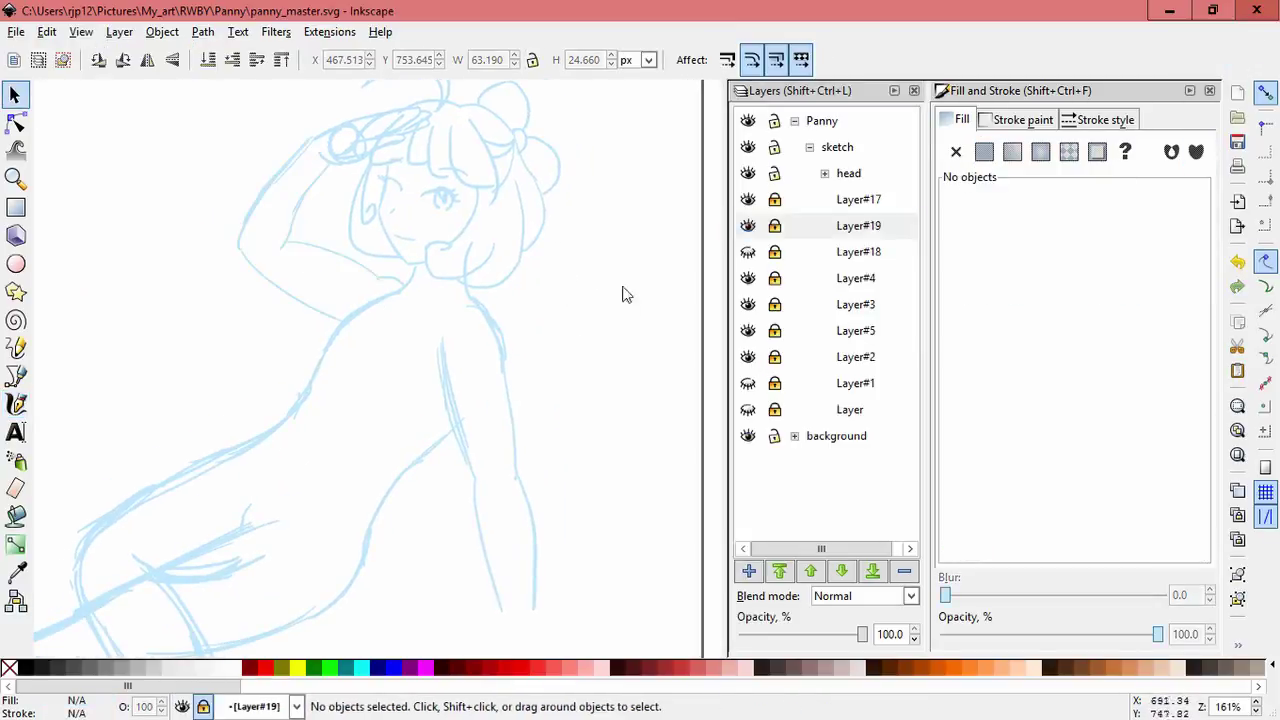
Add a layer above Layer#17, sketch an ankle circle at the end of the extended lower leg, and add another layer above it.
ctrl+scroll(621, 265, down, 2)
key(shift+ctrl+n)
key(Return)
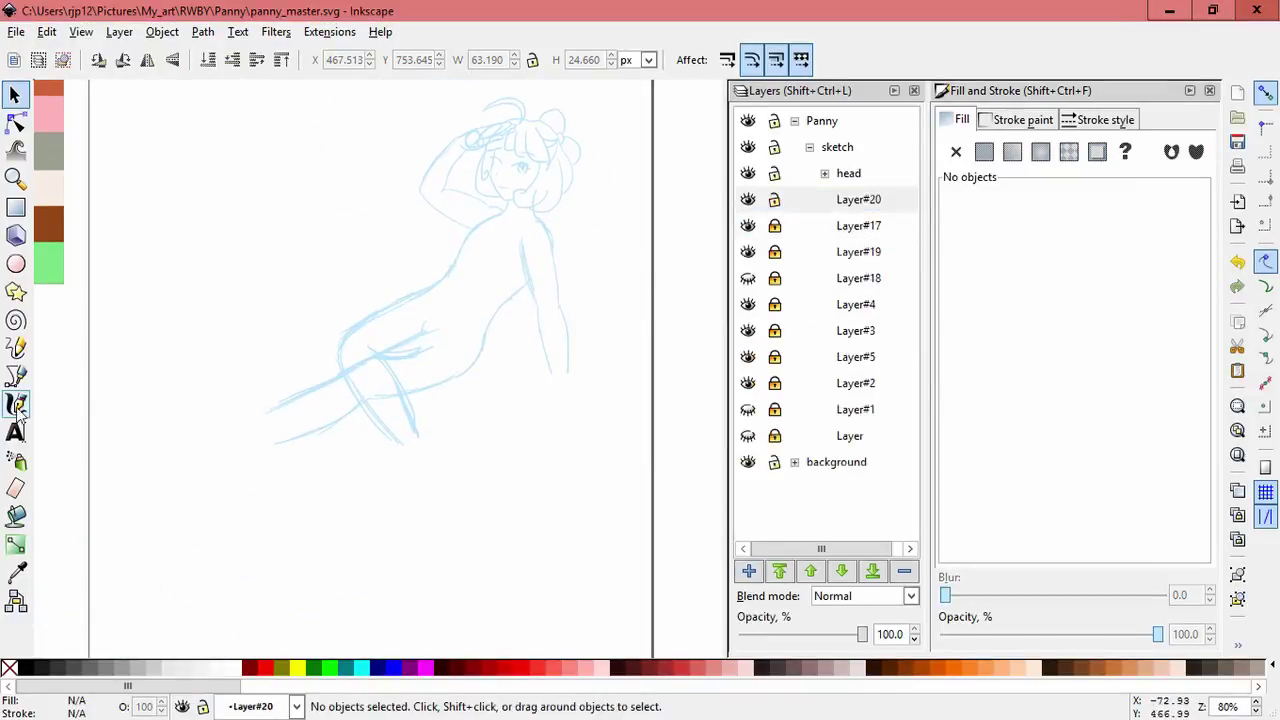
click(16, 403)
ctrl+scroll(394, 357, up, 3)
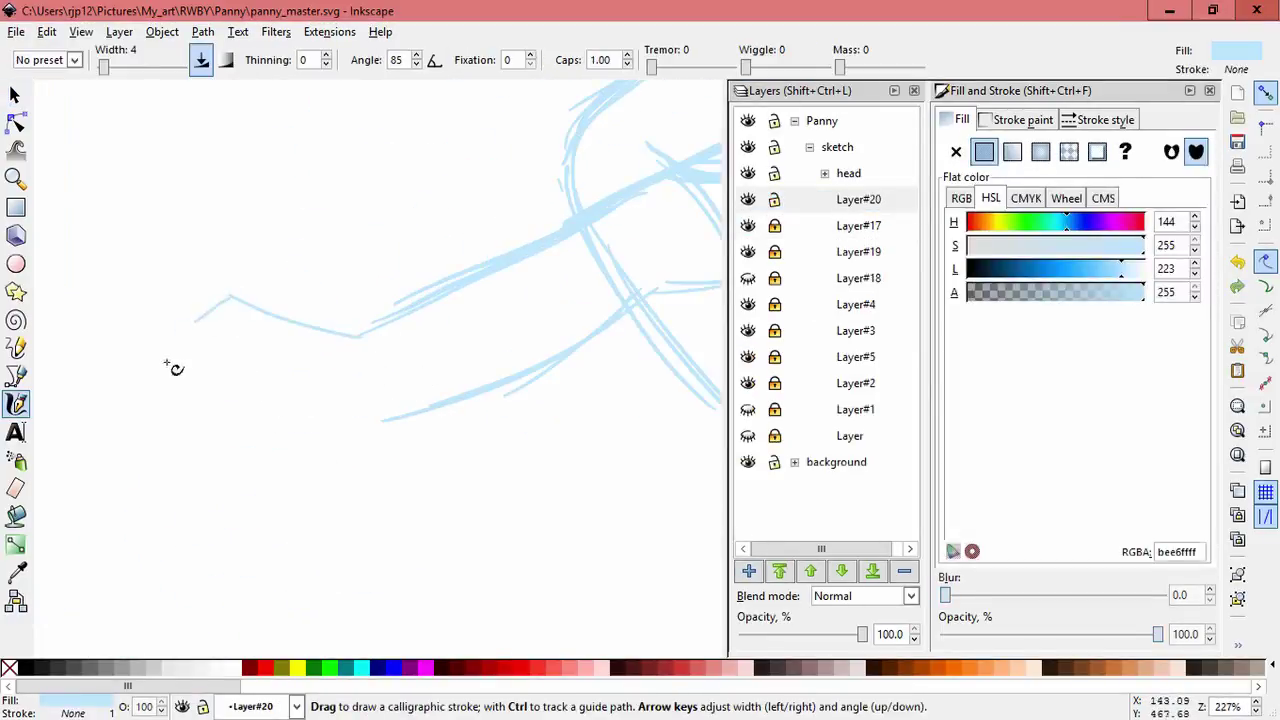
drag(192, 350, 228, 296)
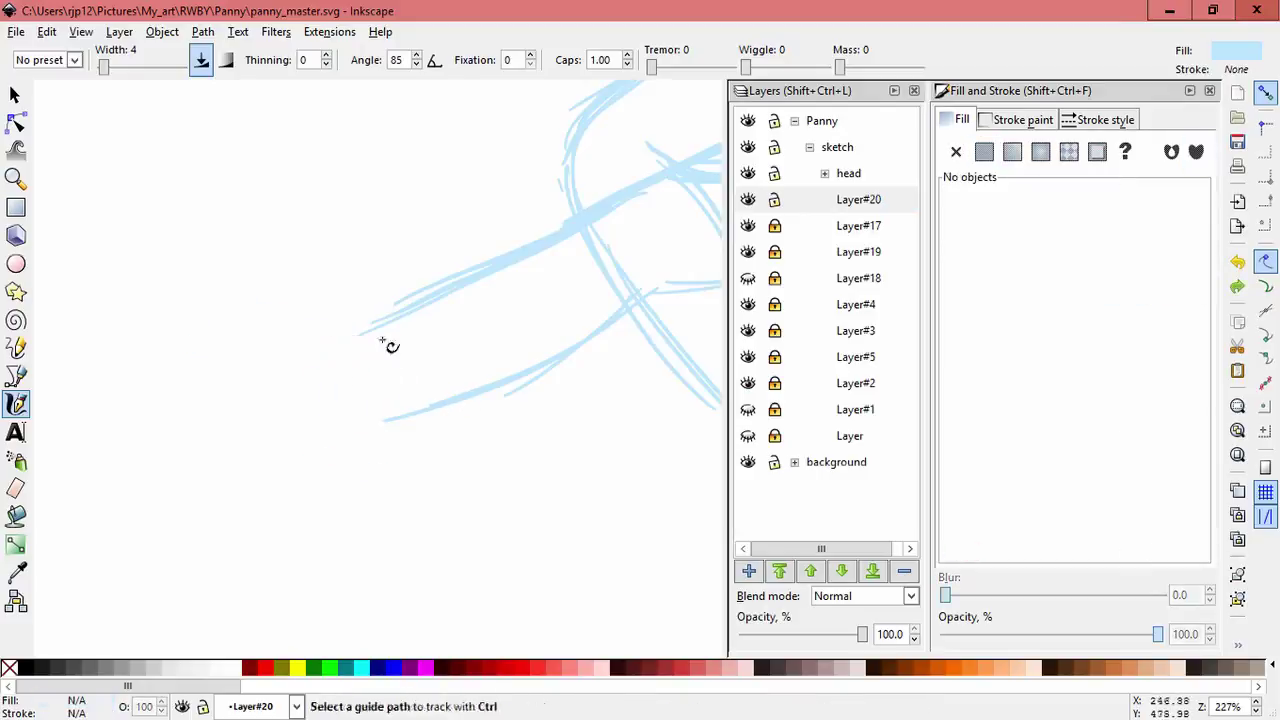
drag(390, 346, 392, 350)
drag(345, 340, 228, 308)
key(shift+ctrl+n)
key(Return)
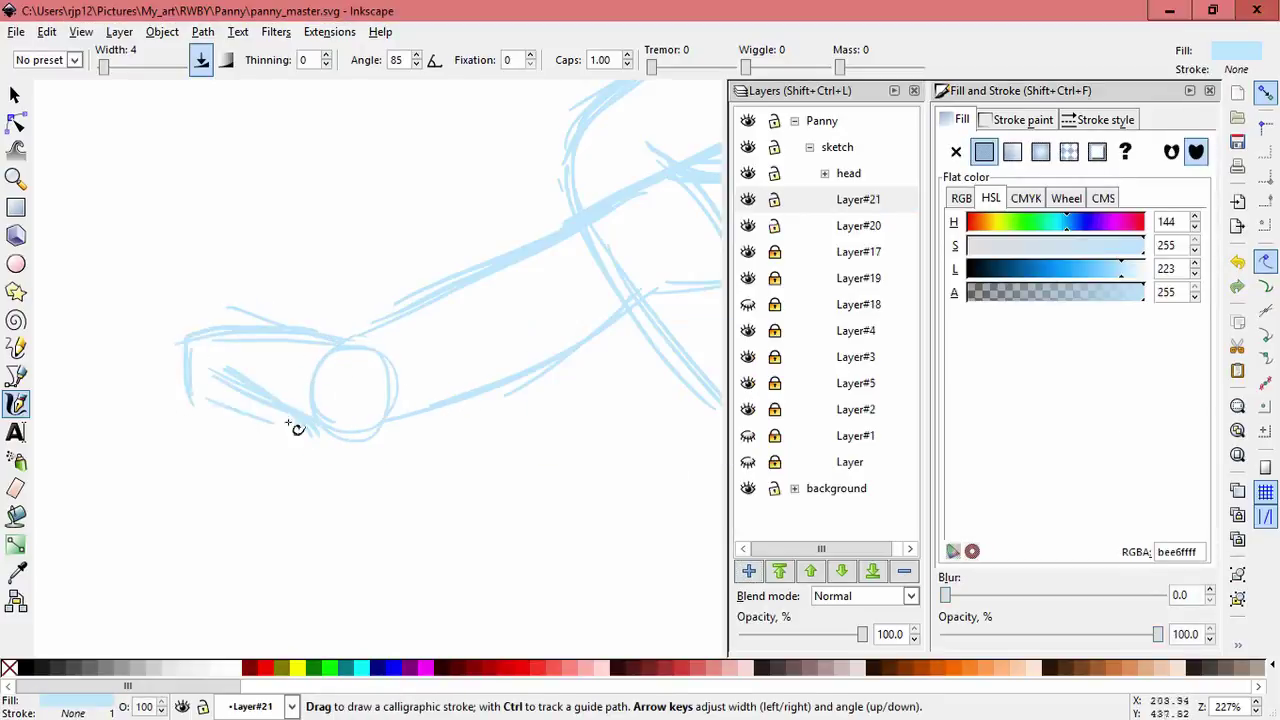
drag(210, 392, 300, 440)
key(space)
key(Delete)
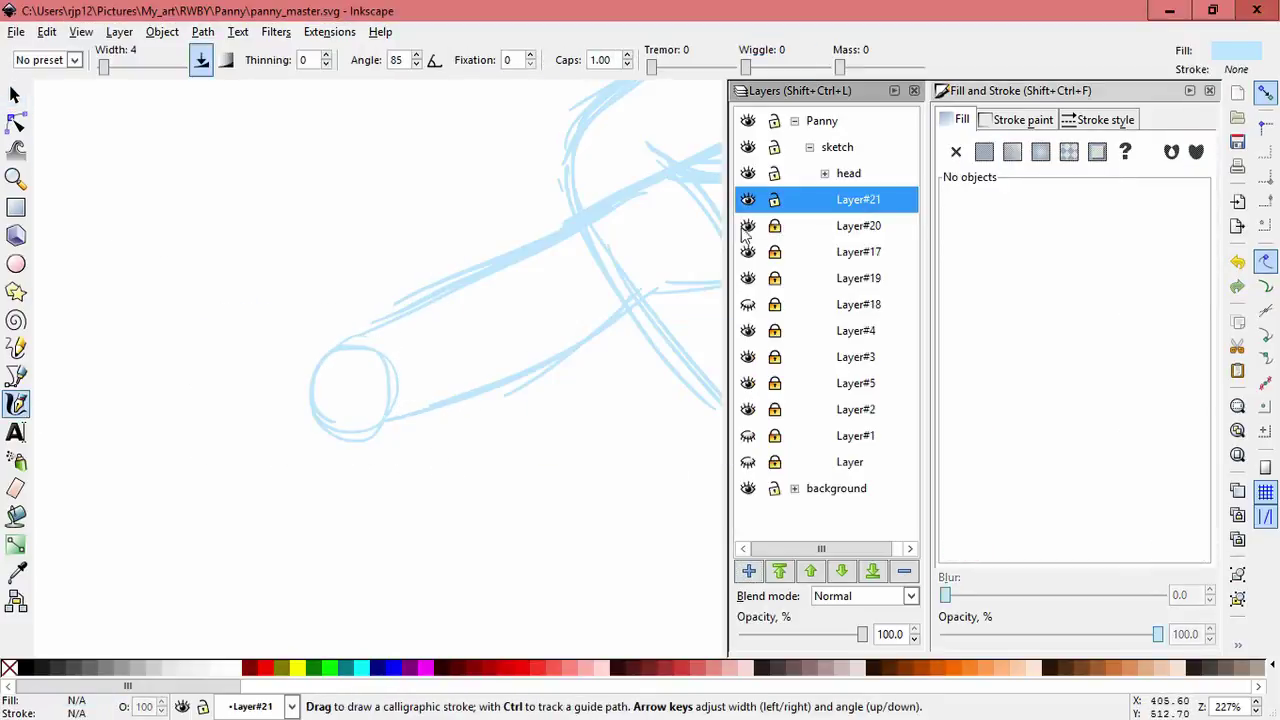
drag(168, 432, 403, 421)
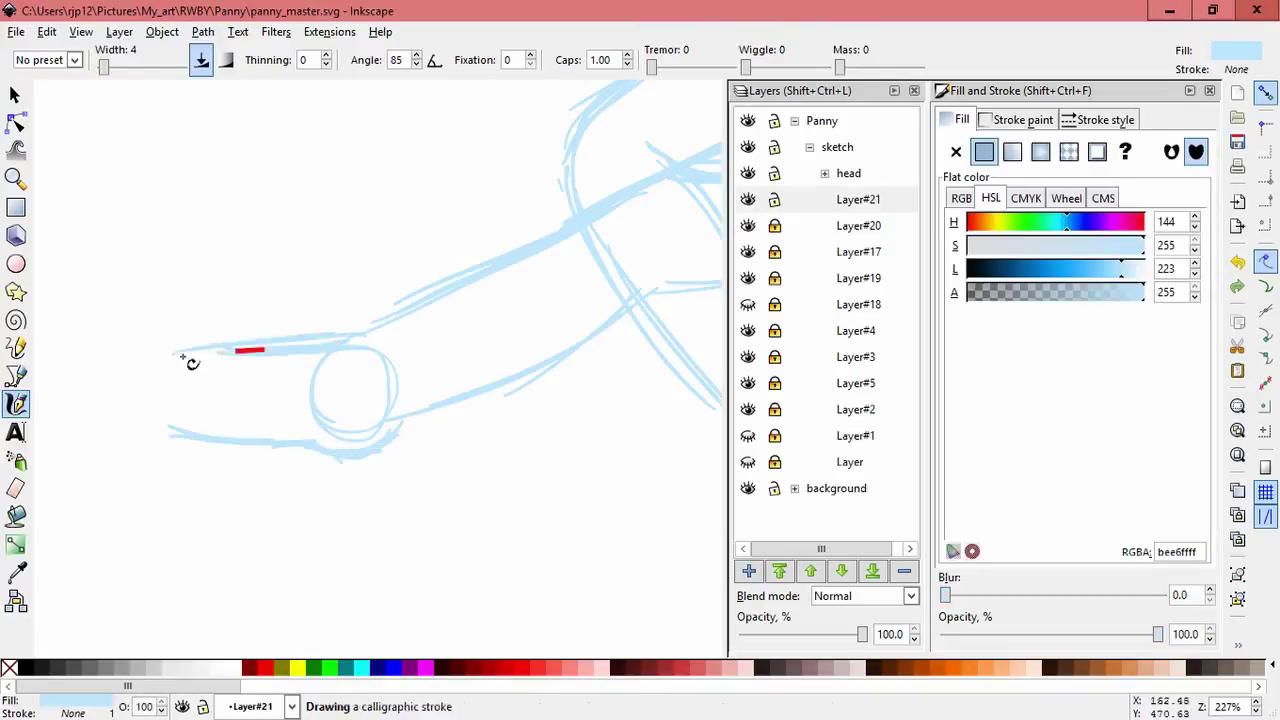
key(ctrl+z)
mouse_move(192, 362)
mouse_down()
mouse_move(180, 372)
mouse_move(177, 345)
mouse_up()
key(ctrl+z)
key(ctrl+z)
key(ctrl+z)
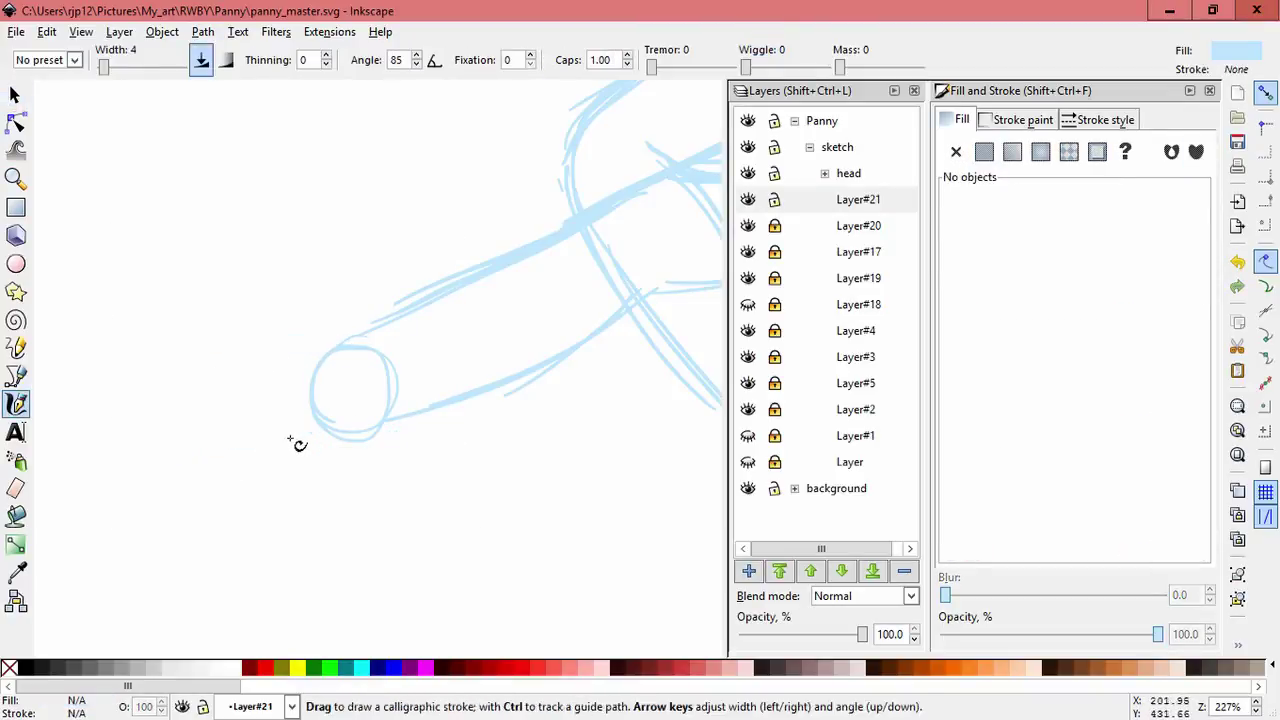
Sketch the extended leg's foot around the ankle circle on Layer#21 and clear the surplus strokes at the toes and instep.
drag(385, 428, 303, 449)
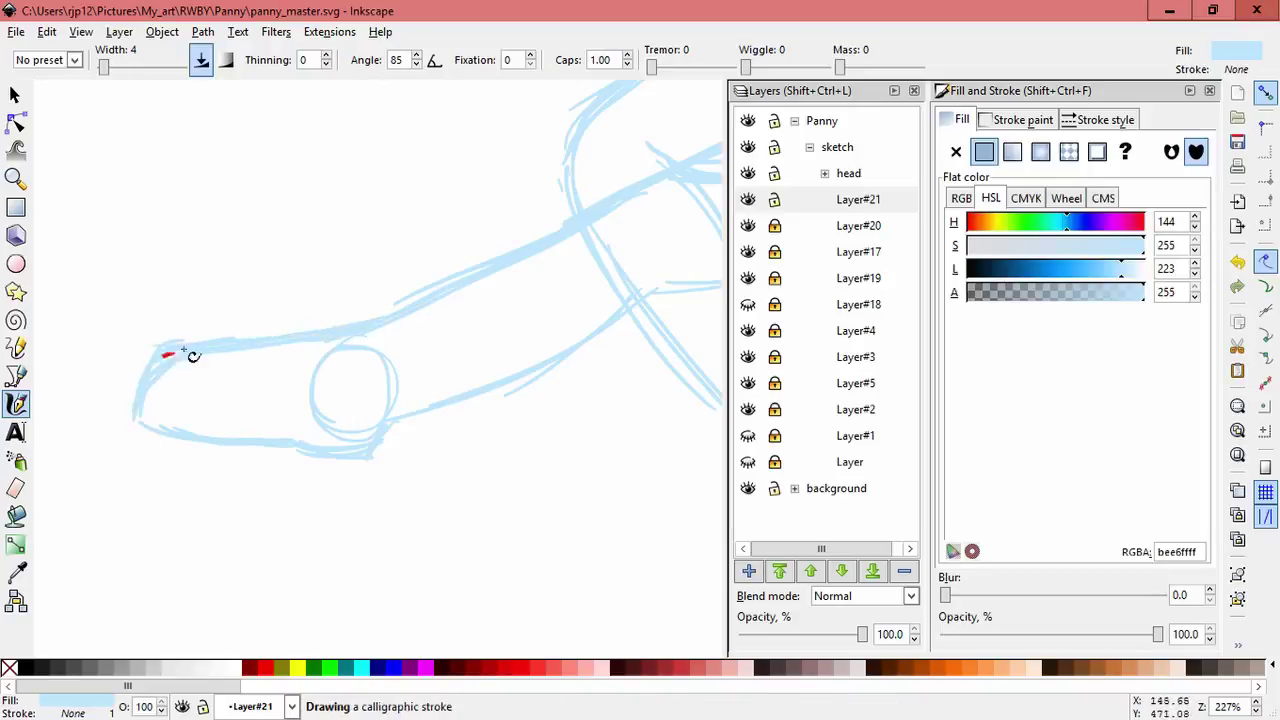
key(s)
mouse_move(175, 392)
mouse_down()
mouse_move(357, 214)
mouse_move(310, 265)
mouse_up()
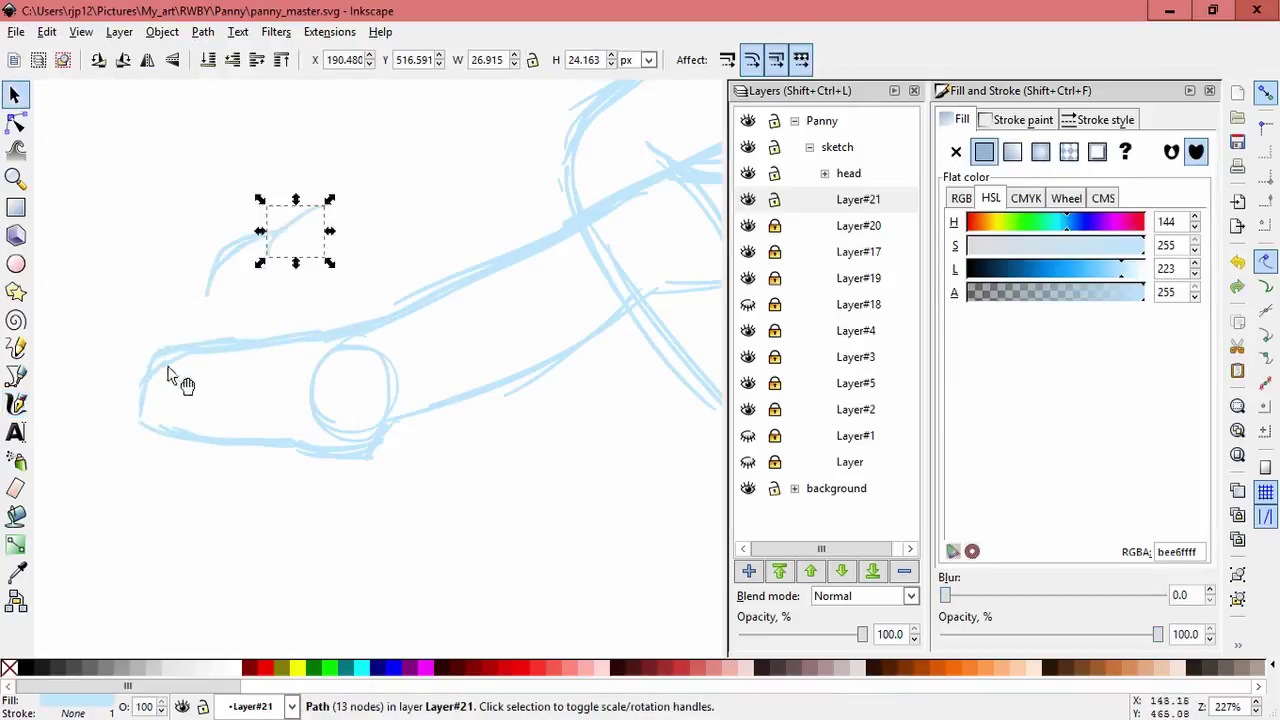
key(ctrl+z)
drag(143, 351, 66, 270)
key(Escape)
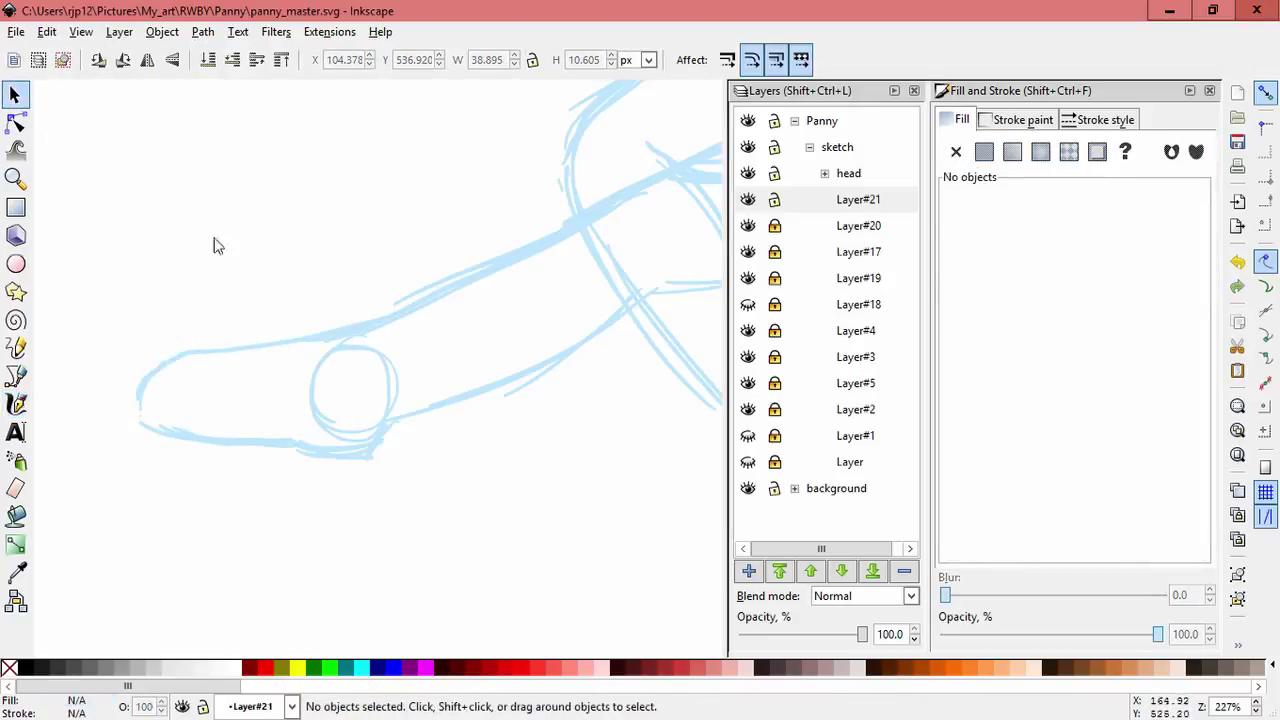
Draw the foot at the end of the bent lower leg on Layer#21 and clean up its outline.
scroll(534, 400, down, 3)
scroll(423, 331, up, 5)
key(c)
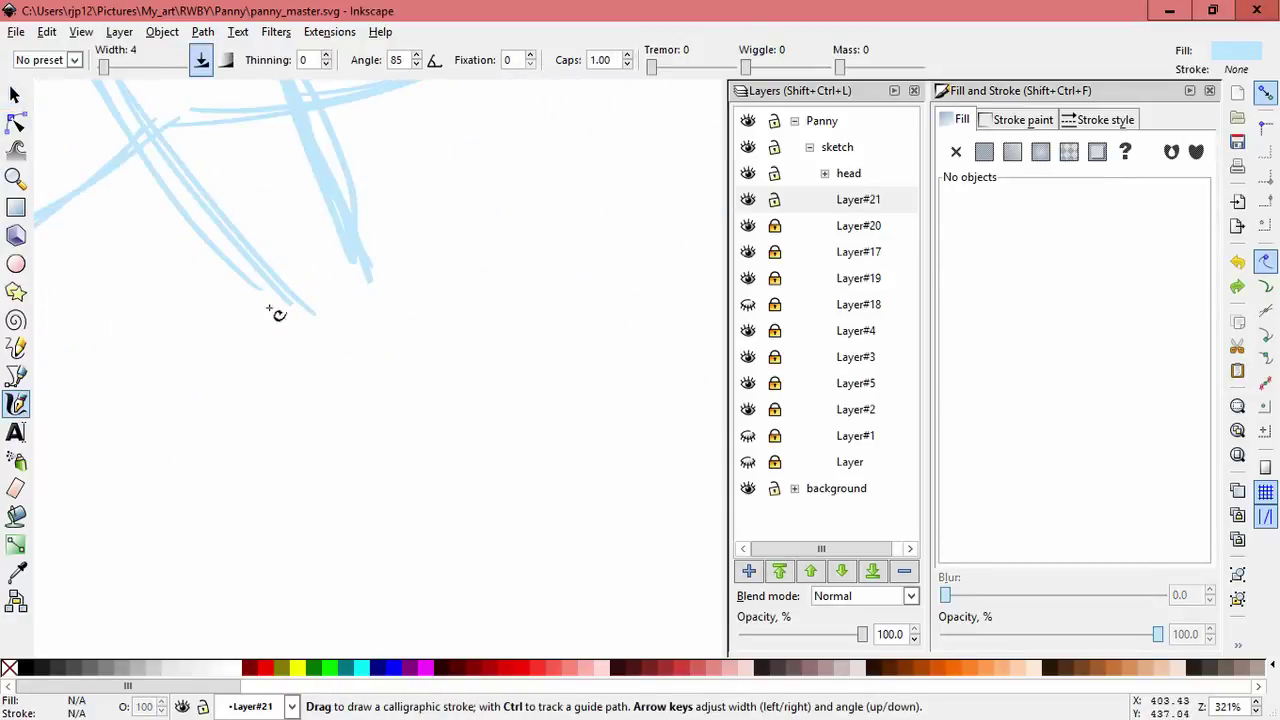
drag(262, 297, 411, 521)
scroll(329, 491, down, 3)
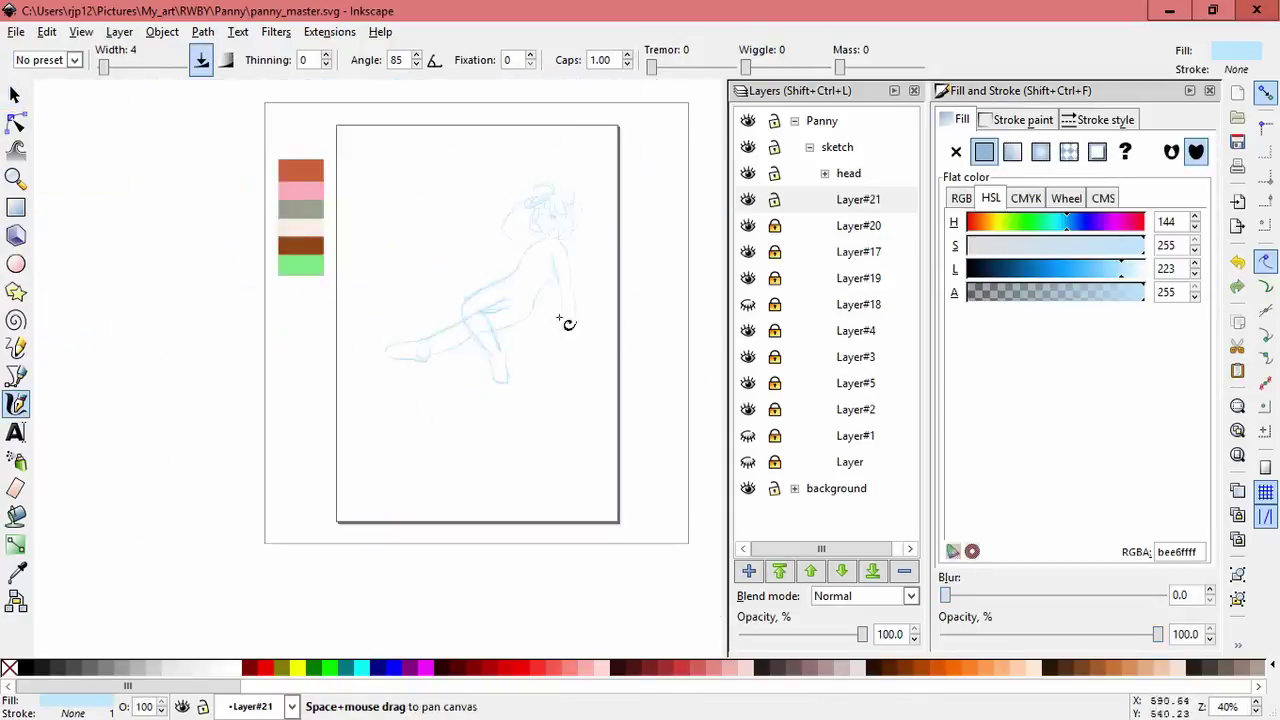
key(s)
scroll(443, 477, up, 3)
click(511, 306)
click(400, 410)
key(Escape)
scroll(403, 346, up, 1)
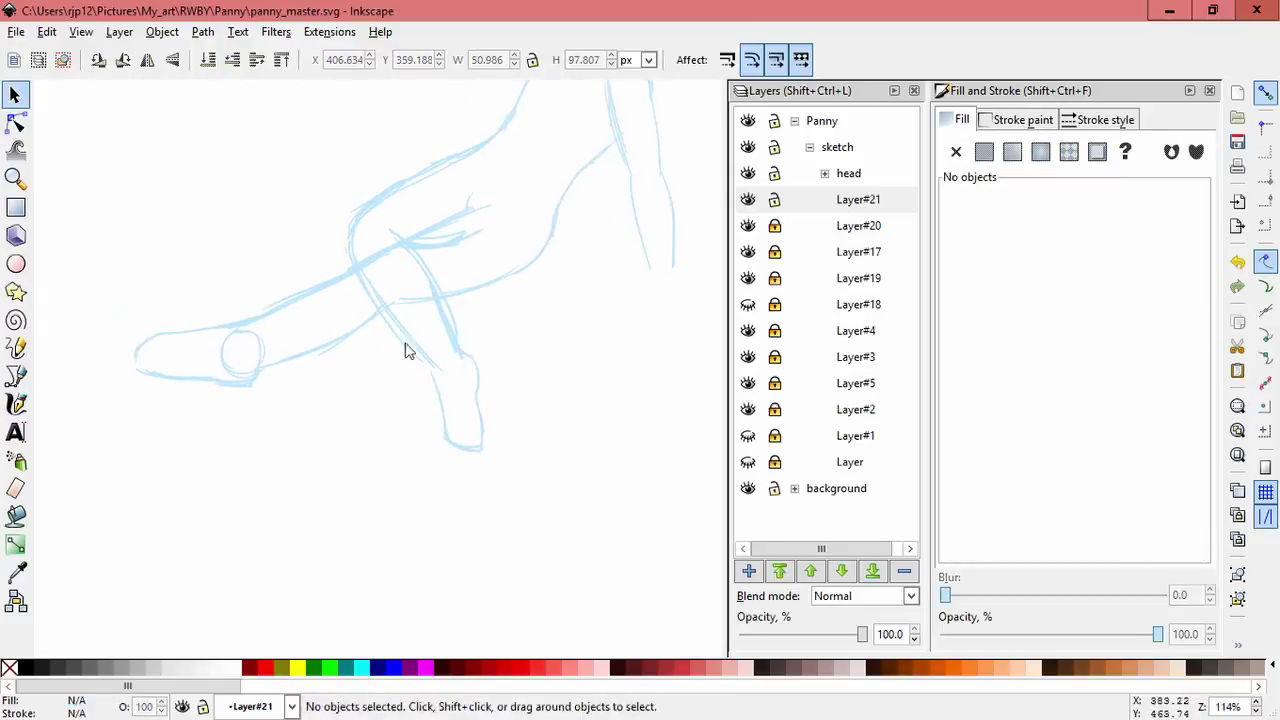
Lock Layer#21, unlock Layer#3 and hide Layer#5, then remove the doubled strokes along the bent lower leg.
key(Tab)
key(Escape)
click(774, 357)
drag(402, 293, 395, 405)
click(470, 362)
click(477, 351)
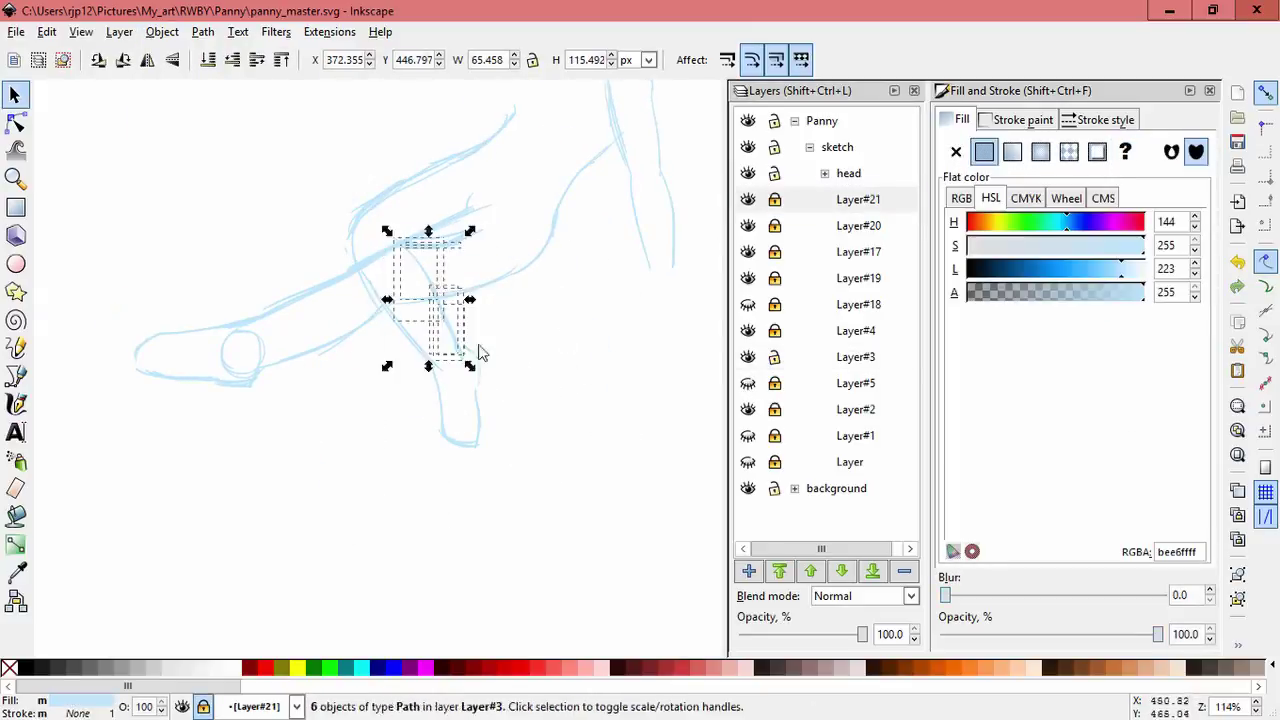
key(Escape)
drag(344, 378, 260, 318)
key(Escape)
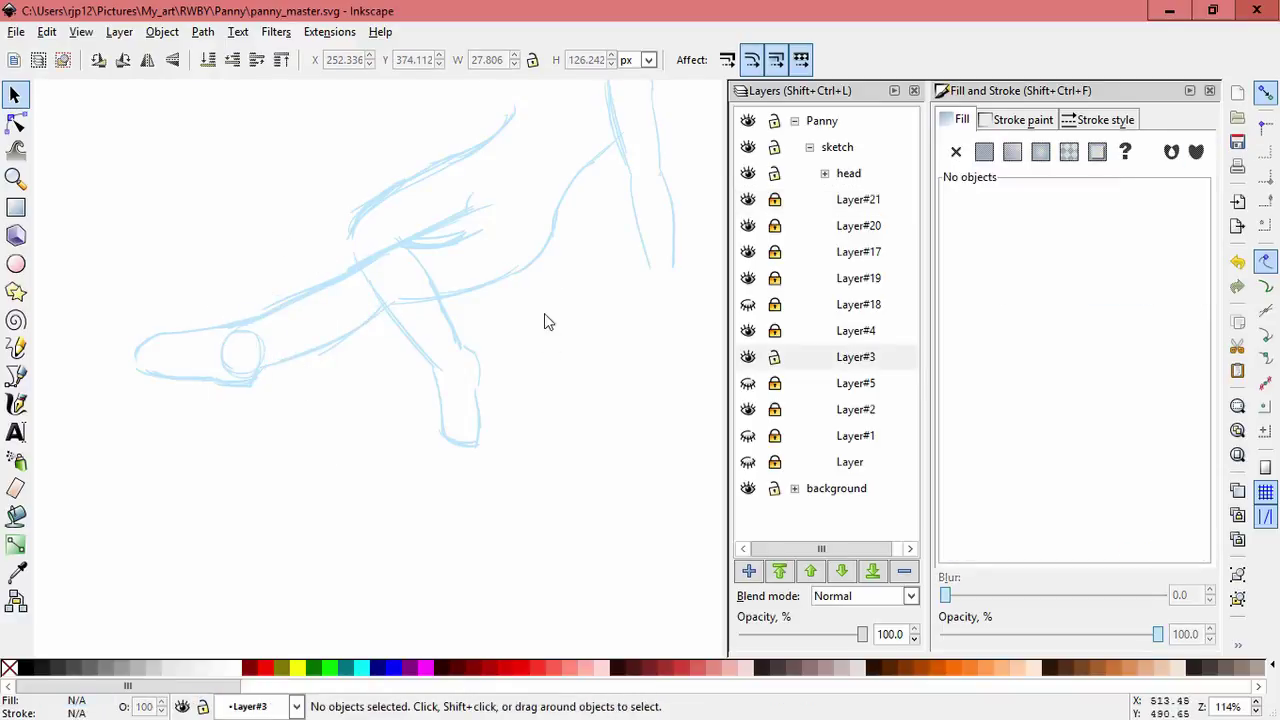
Lock Layer#3, show Layer#5, and delete the unused layers Layer, Layer#1 and Layer#18.
scroll(544, 321, up, 3)
scroll(544, 321, right, 3)
click(748, 462)
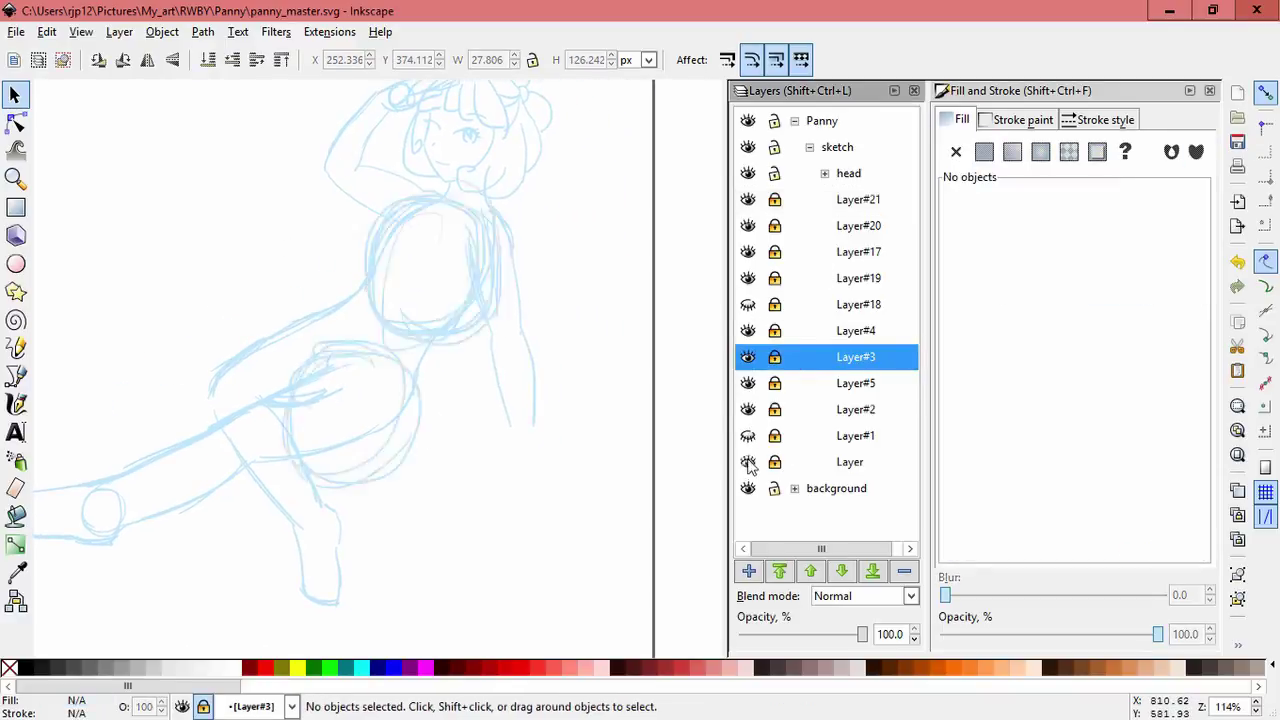
click(760, 460)
key(Delete)
key(Delete)
click(760, 304)
scroll(620, 343, down, 1)
click(904, 571)
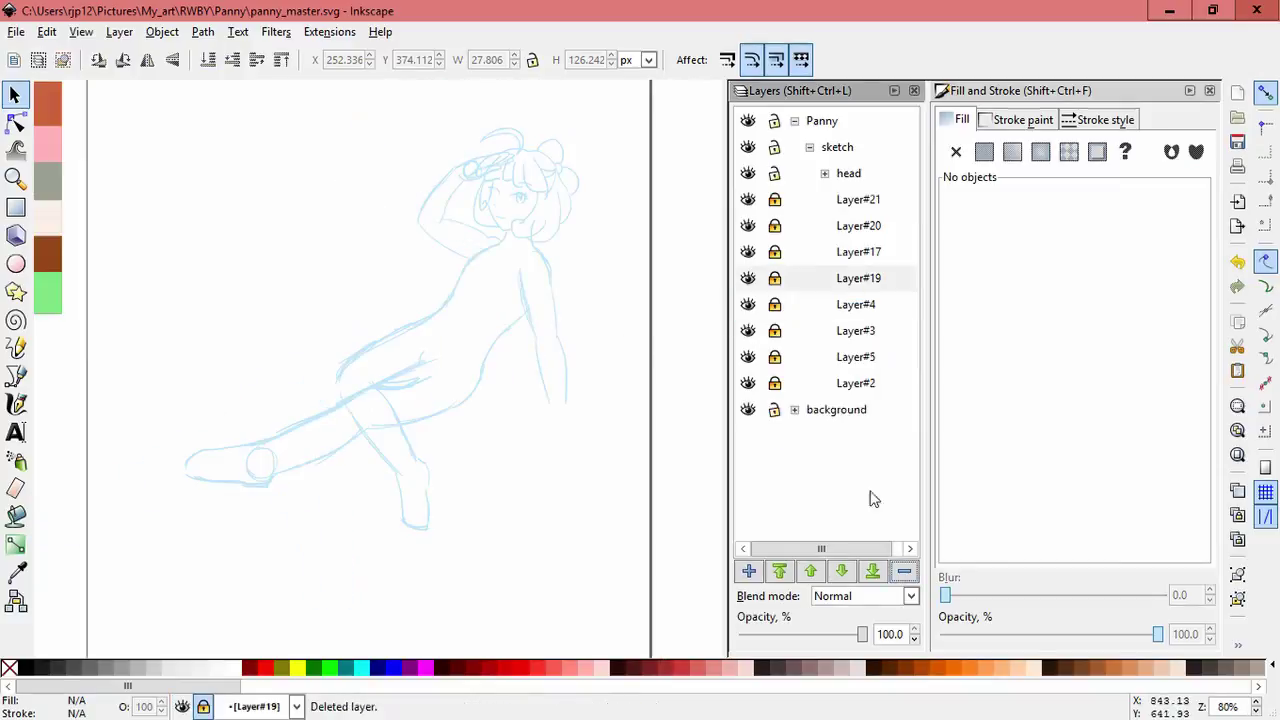
Unlock Layer#17 and draw the supporting hand's wrist, thumb and palm edges below the forearm with calligraphic strokes.
click(786, 205)
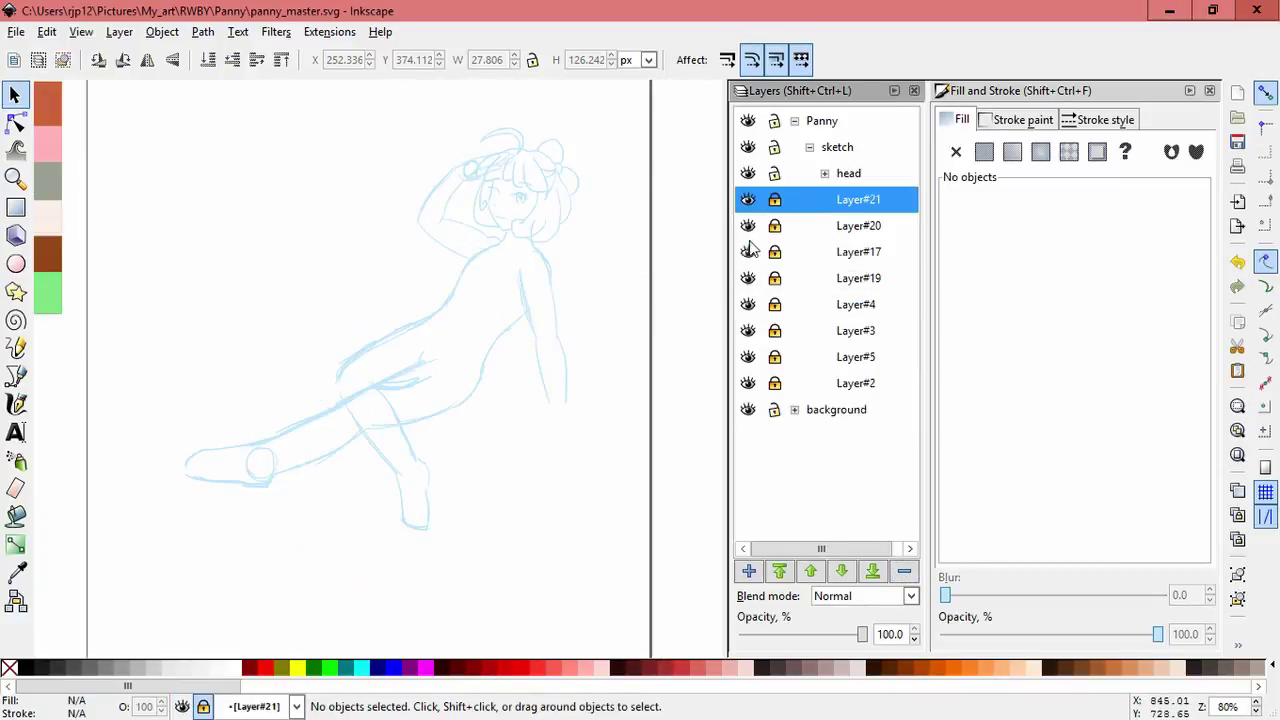
click(790, 251)
click(17, 403)
scroll(428, 400, up, 4)
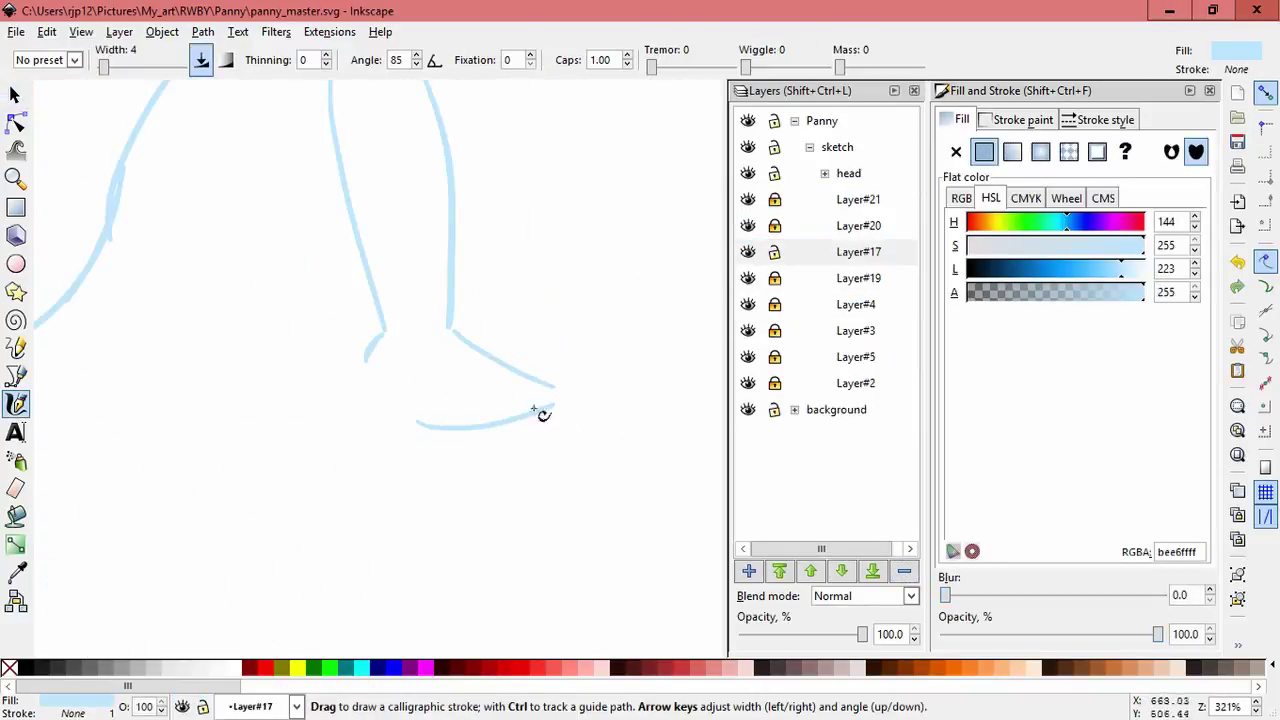
mouse_move(364, 358)
mouse_down()
mouse_move(303, 397)
mouse_move(389, 411)
mouse_move(455, 370)
mouse_up()
scroll(470, 420, right, 2)
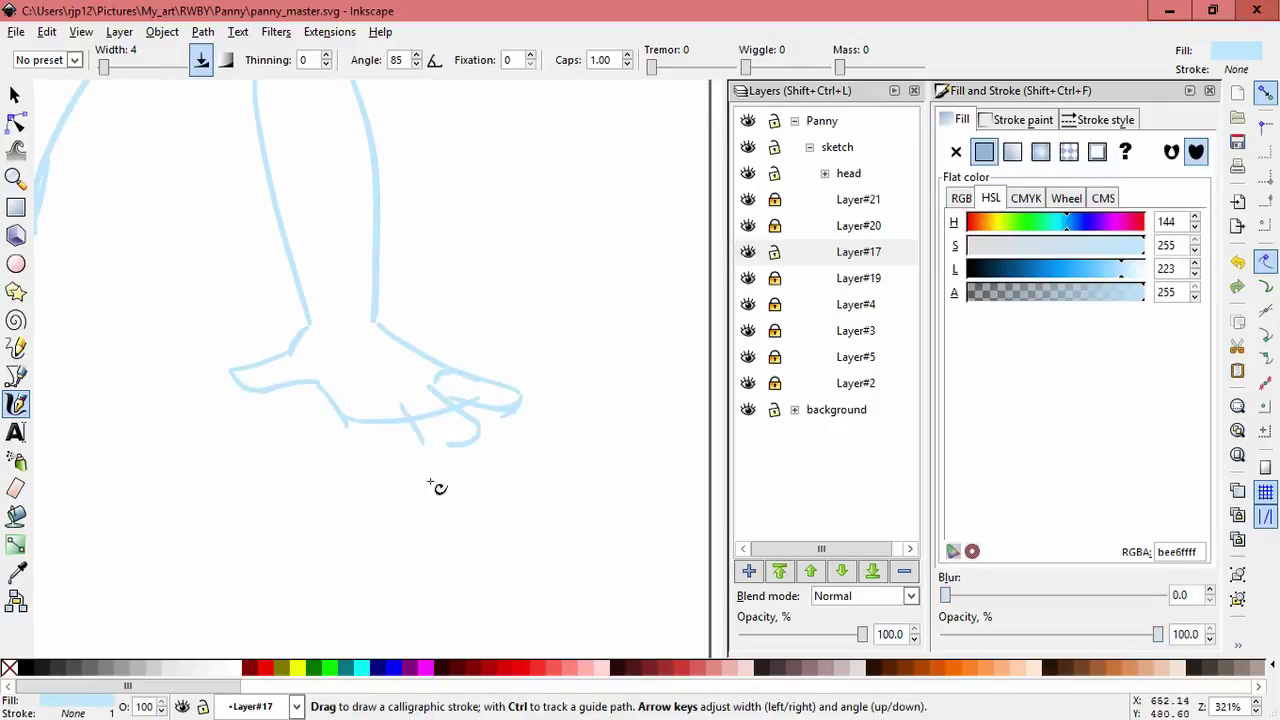
drag(354, 423, 389, 448)
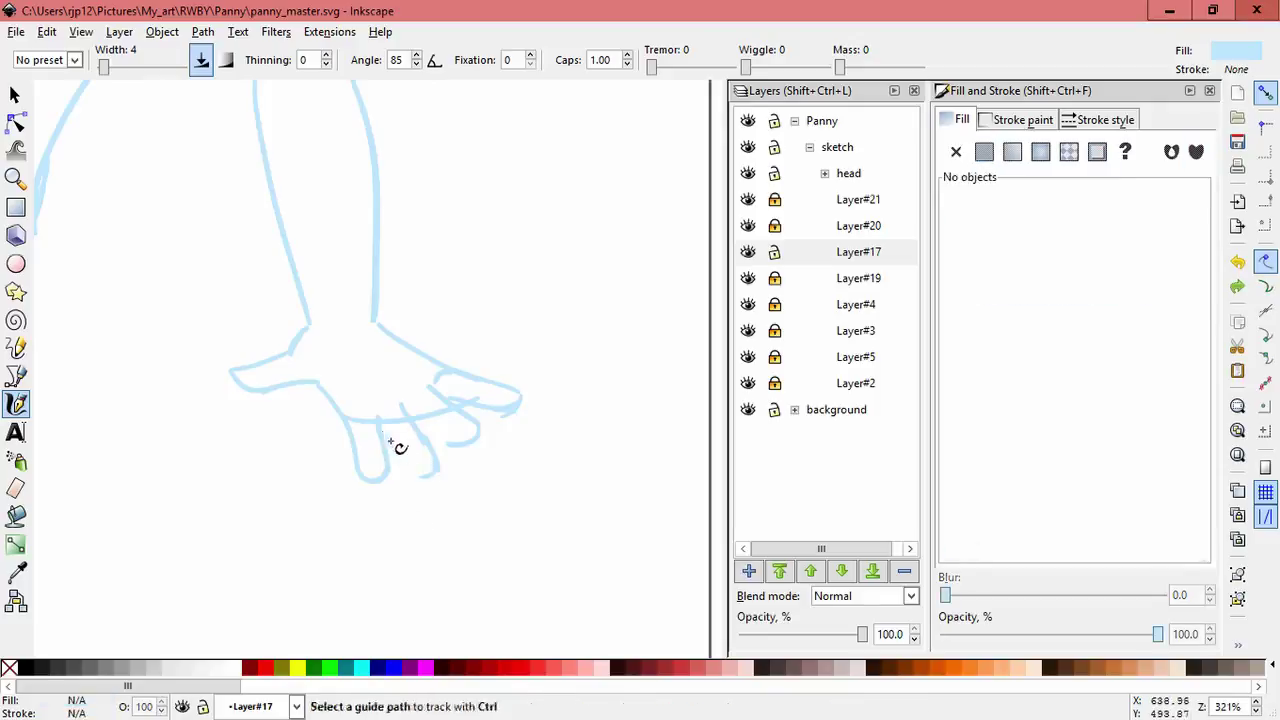
click(15, 94)
key(Delete)
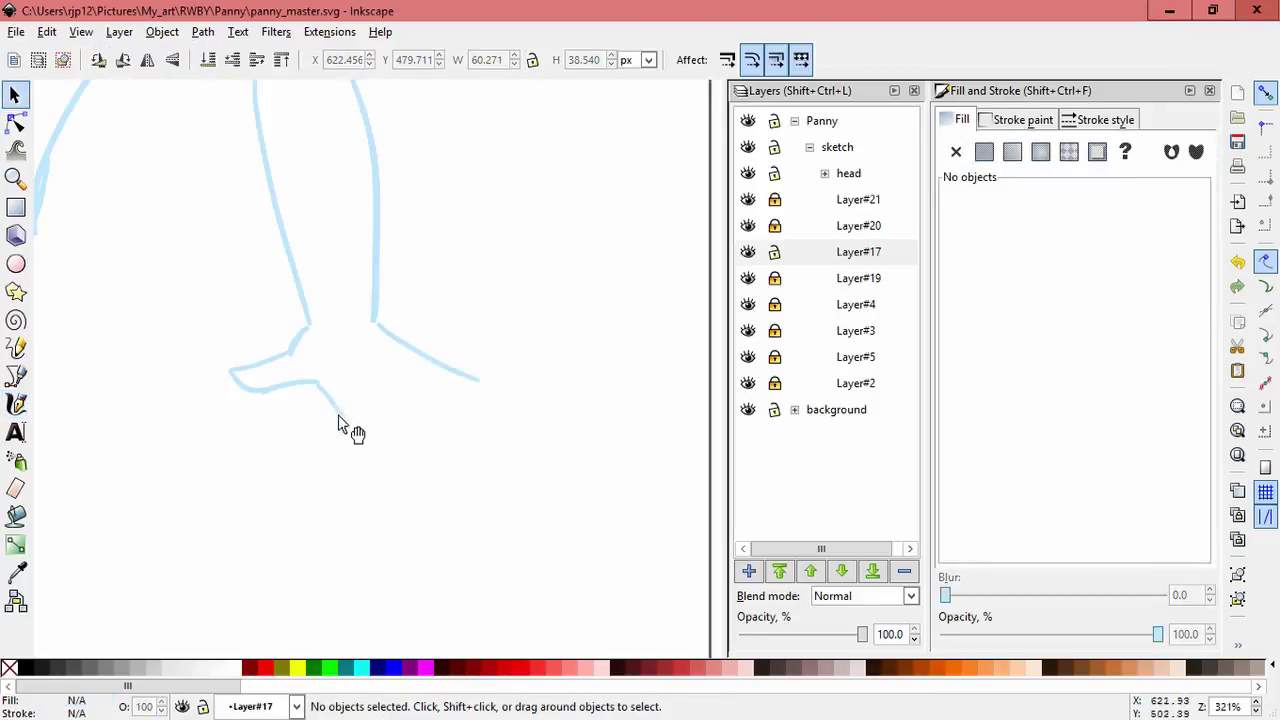
Draw a row of four small knuckle ovals along the supporting hand's palm edge on a new layer above Layer#17.
key(c)
drag(341, 421, 368, 402)
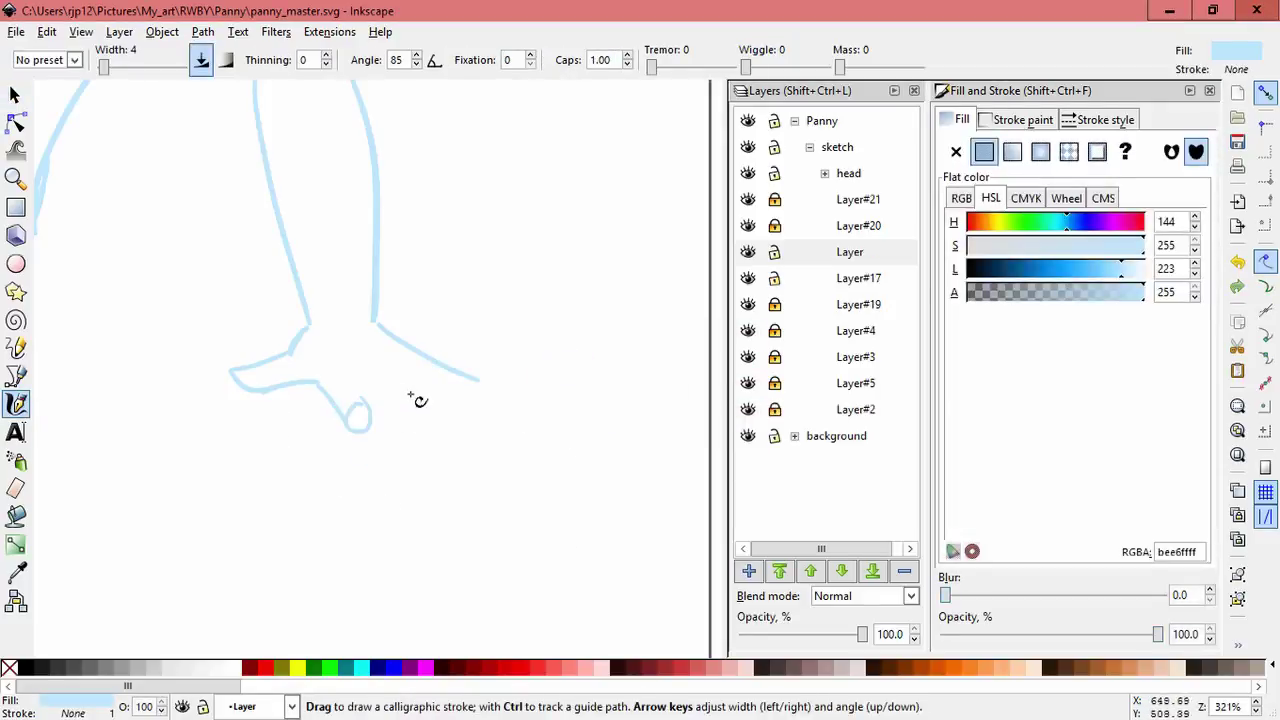
click(17, 97)
drag(457, 378, 480, 389)
key(ctrl+k)
key(Escape)
Add another new layer above the knuckle ovals' layer for the finger strokes.
click(16, 403)
key(shift+ctrl+n)
key(Return)
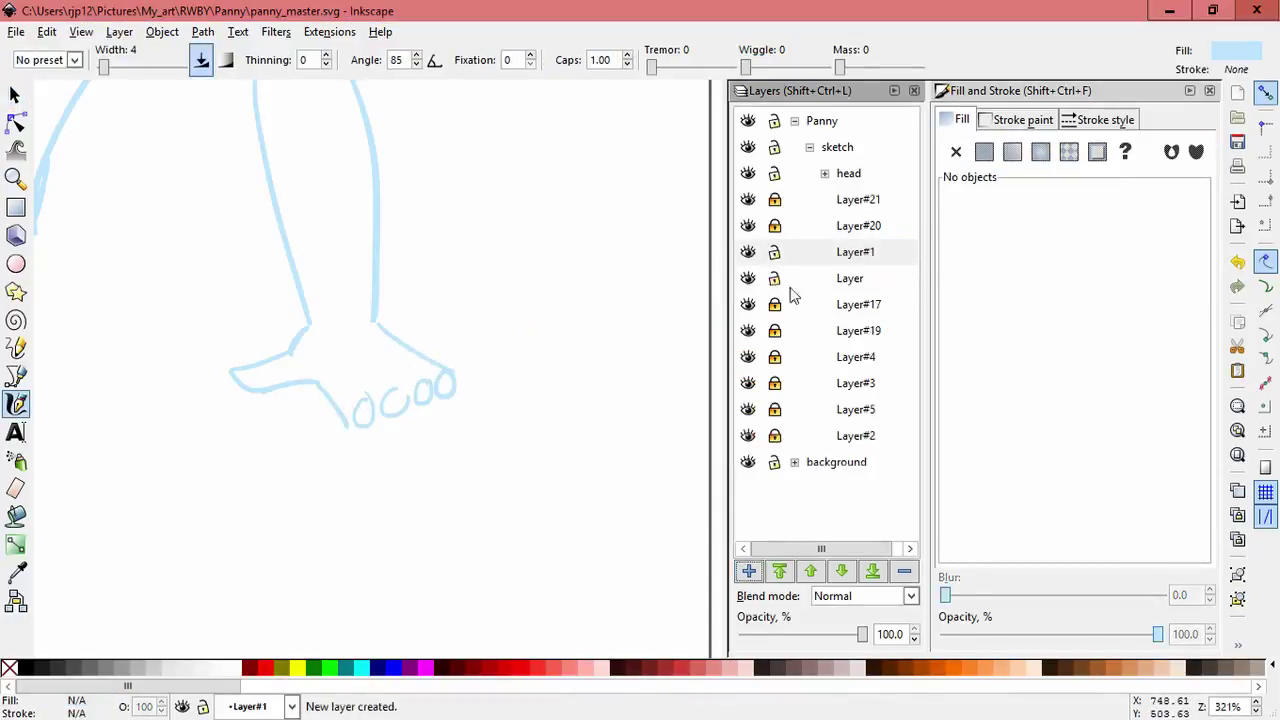
drag(457, 423, 380, 408)
key(F3)
key(ctrl+z)
key(F1)
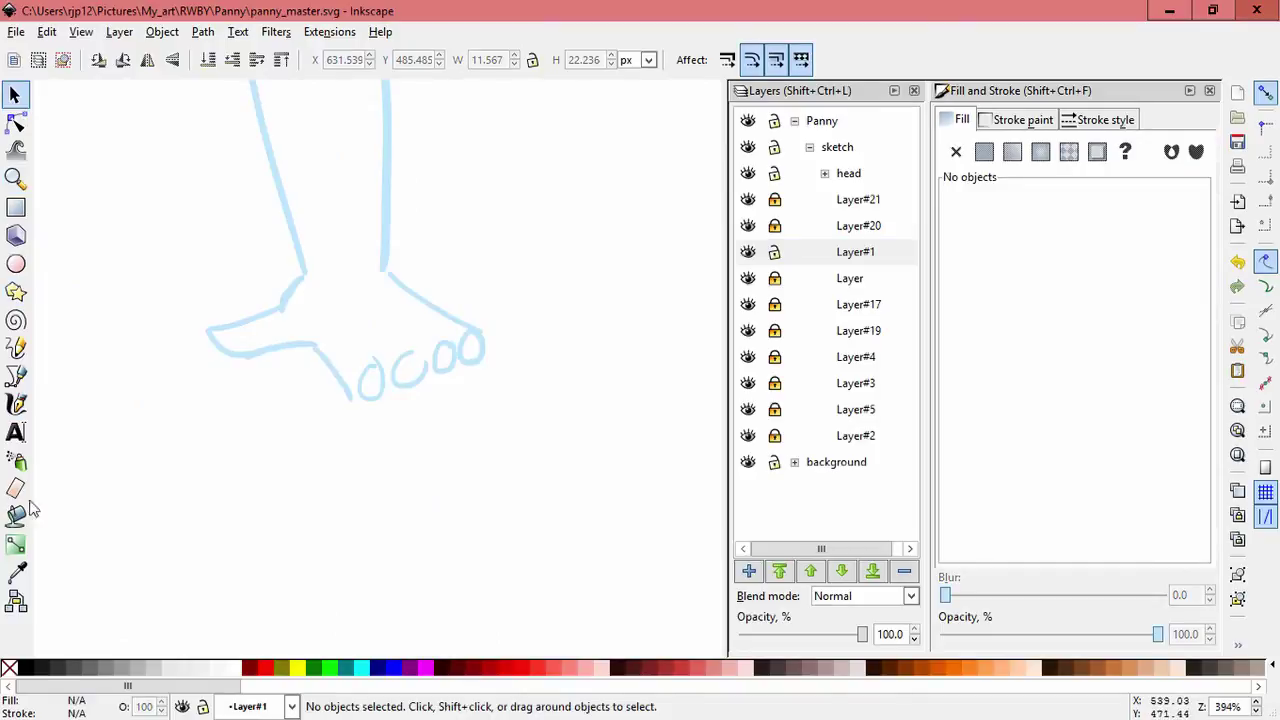
Draw the outlines of the supporting hand's four fingers extending from the knuckle ovals on Layer#1 with calligraphic strokes.
key(F3)
click(377, 389)
shift+click(377, 400)
key(c)
scroll(343, 357, down, 2)
drag(408, 420, 288, 355)
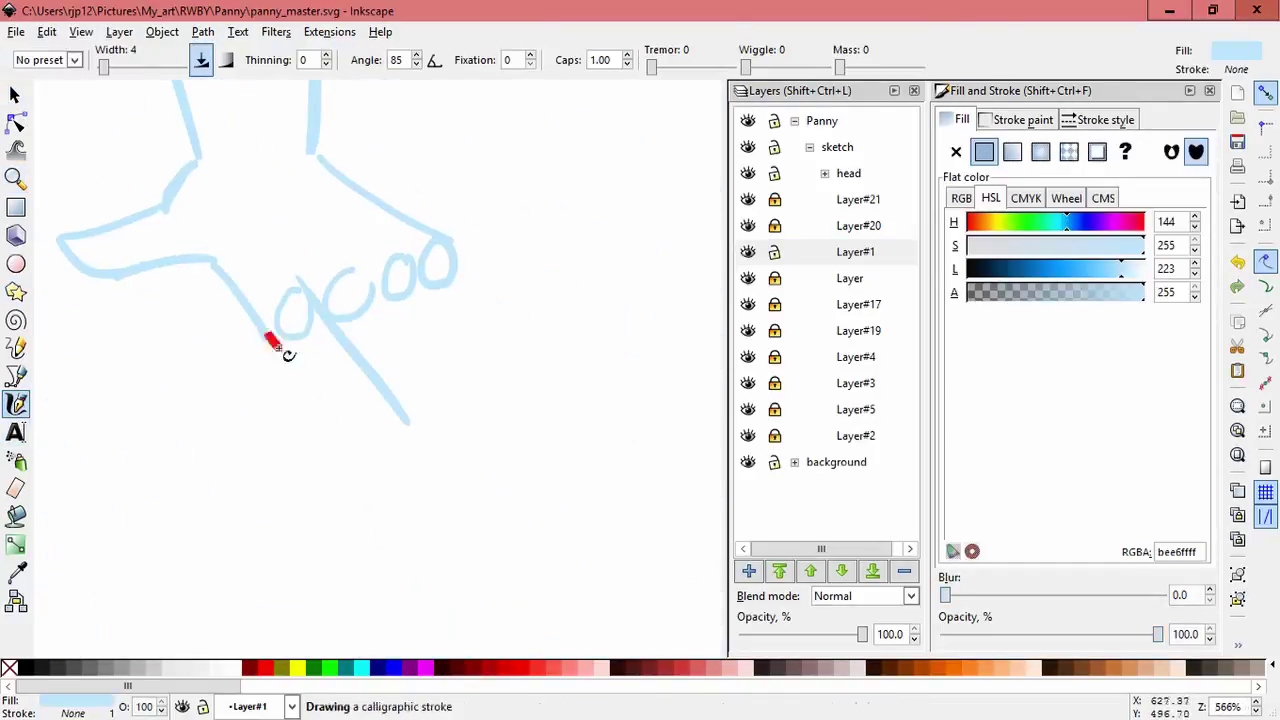
drag(372, 283, 520, 378)
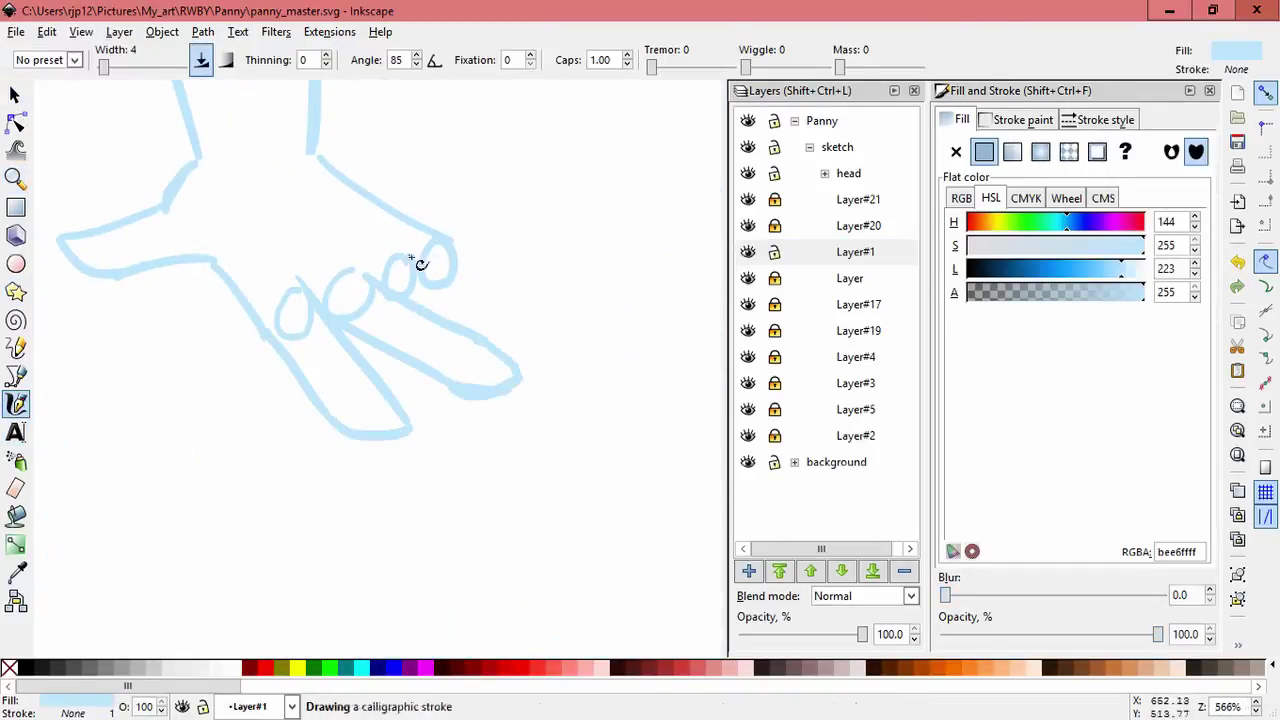
drag(335, 250, 374, 300)
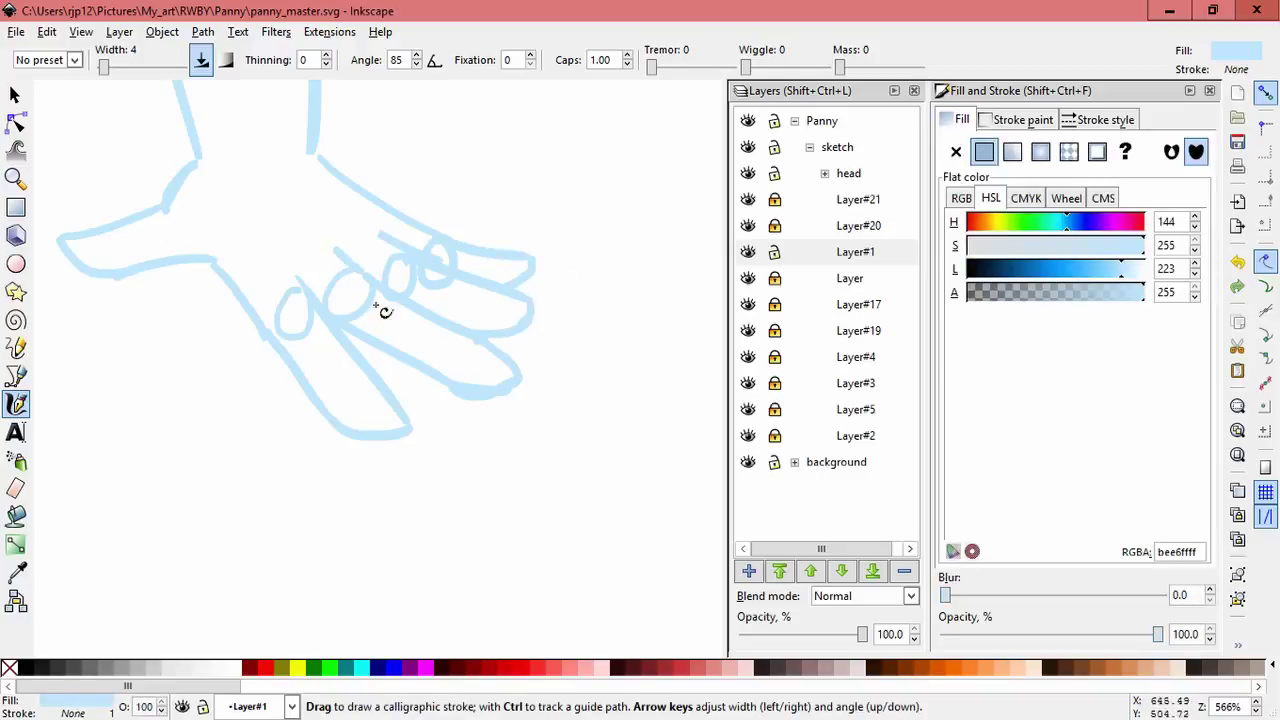
Redraw and rescale the supporting hand's finger strokes on Layer#1 to refine their shapes, and remove the stray stroke beside the hand.
key(s)
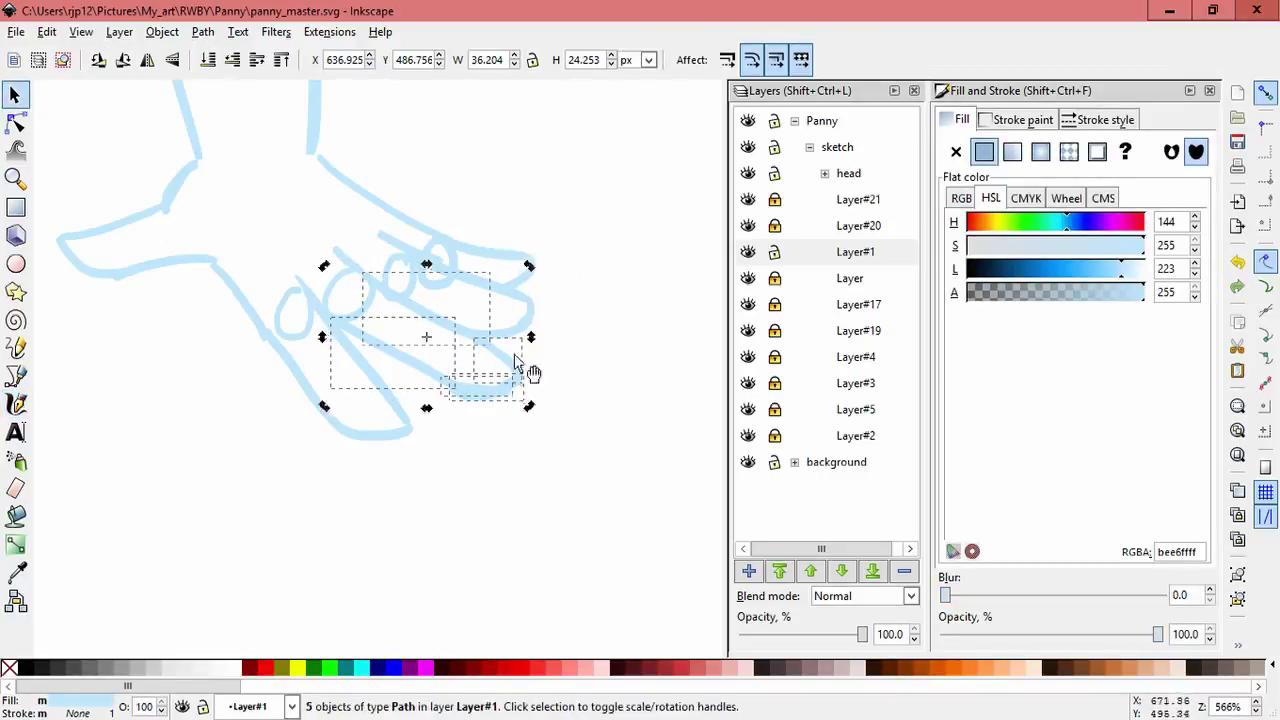
key(c)
drag(400, 305, 405, 300)
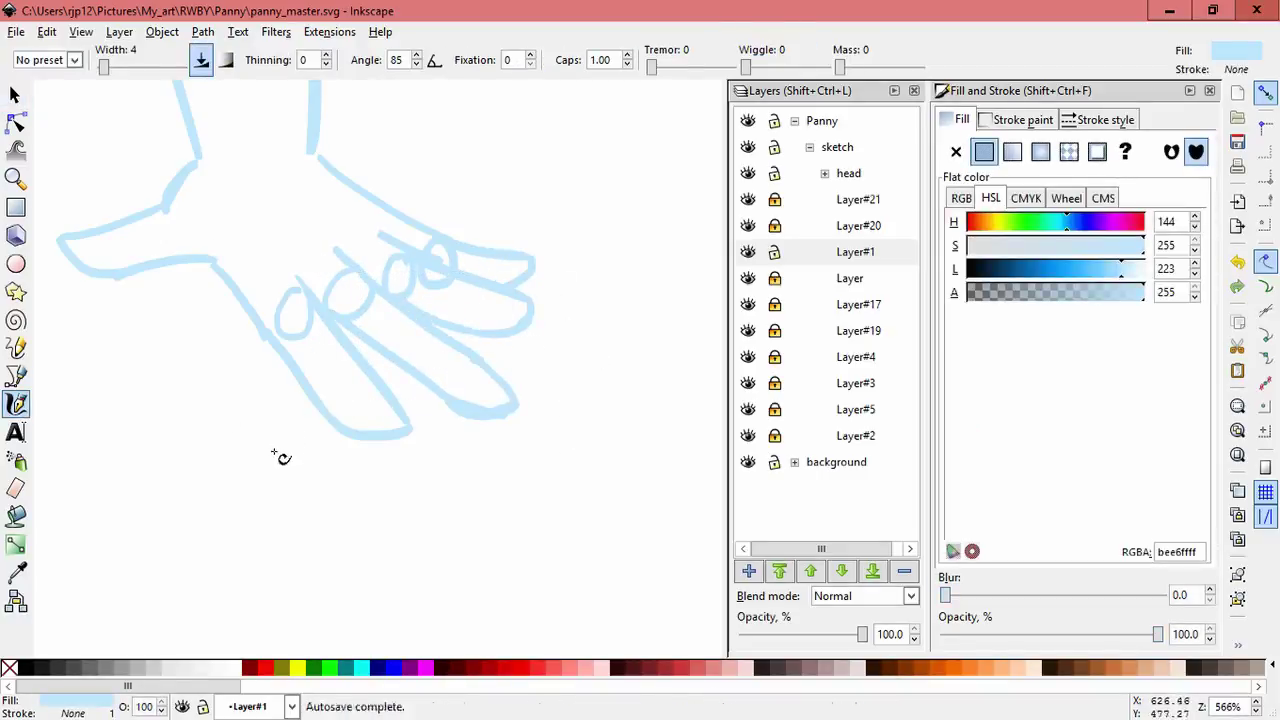
key(s)
click(462, 428)
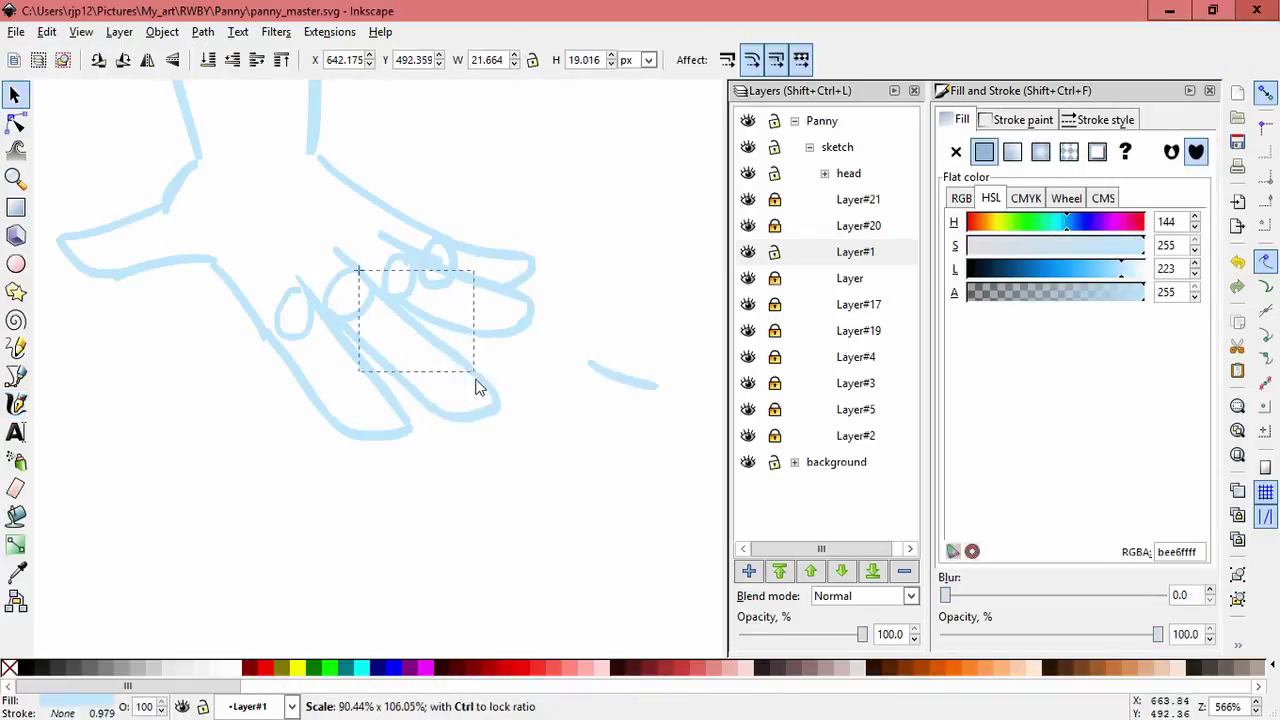
mouse_move(571, 363)
mouse_down()
mouse_move(351, 229)
mouse_move(371, 222)
mouse_up()
drag(457, 206, 460, 240)
key(Escape)
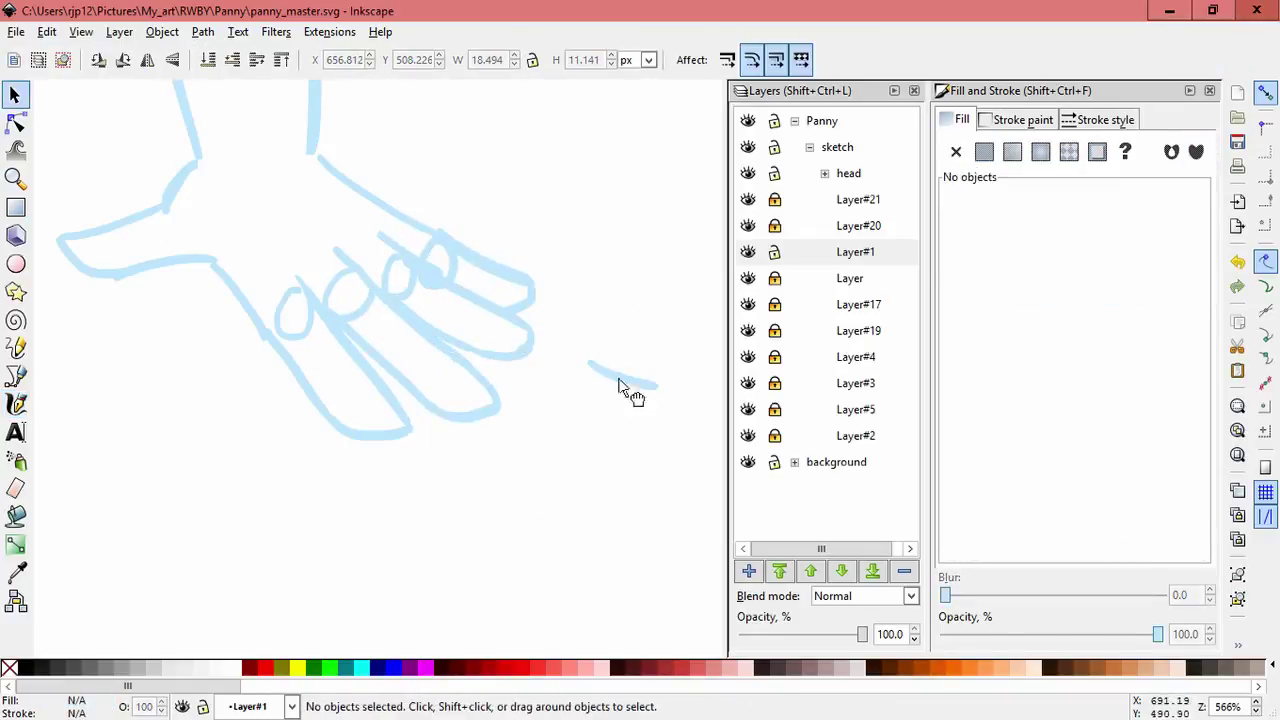
scroll(534, 420, down, 6)
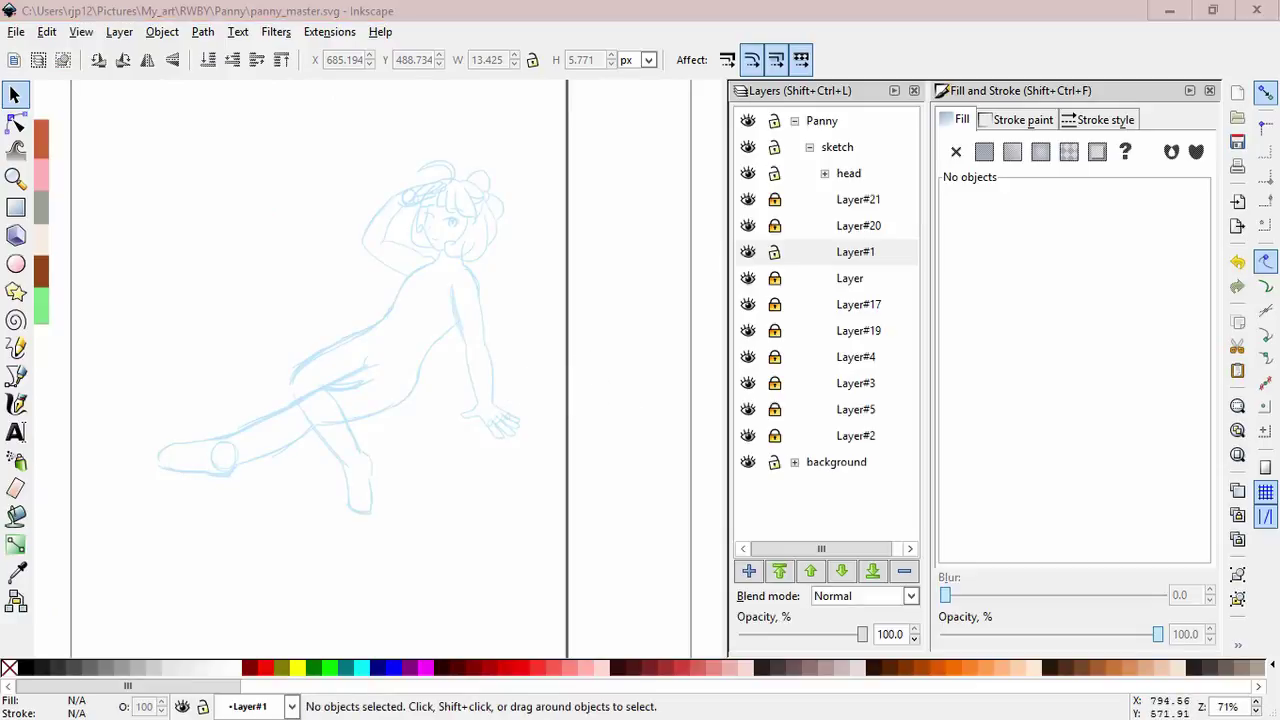
Adjust the supporting hand's strokes across Layer#1, Layer and Layer#17, and lock Layer and Layer#17.
scroll(523, 451, up, 4)
drag(557, 426, 240, 252)
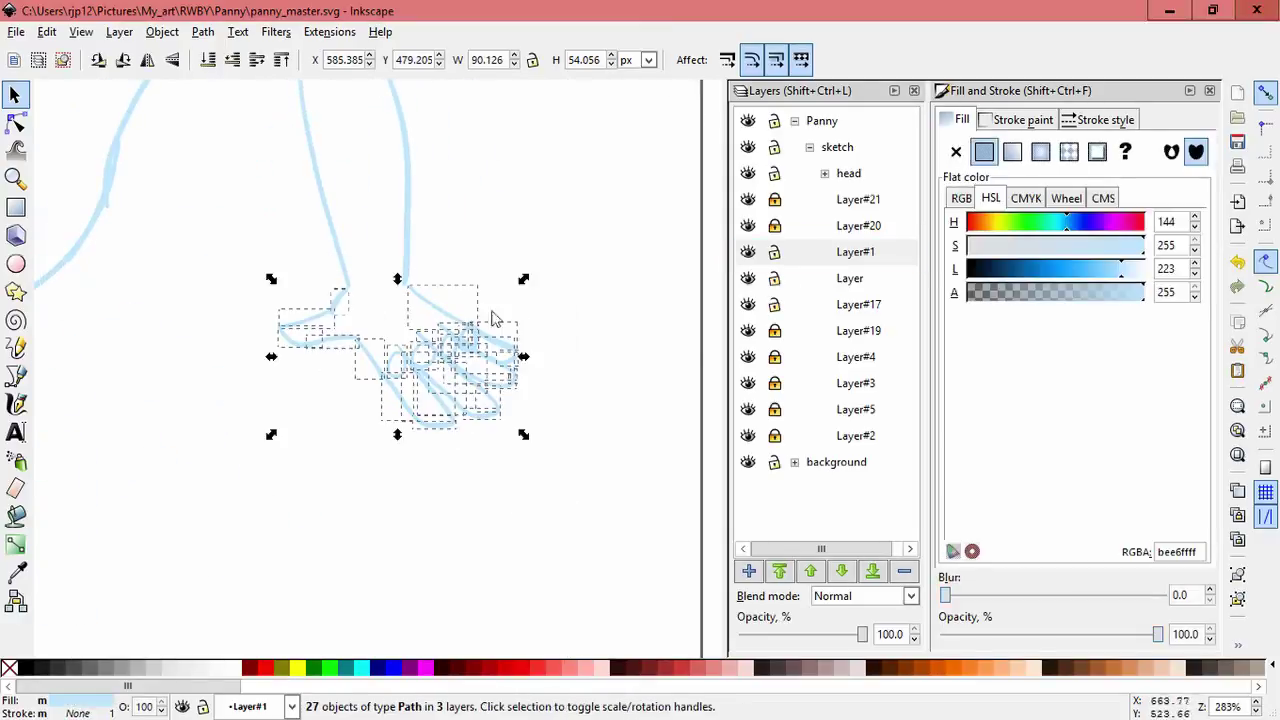
click(585, 383)
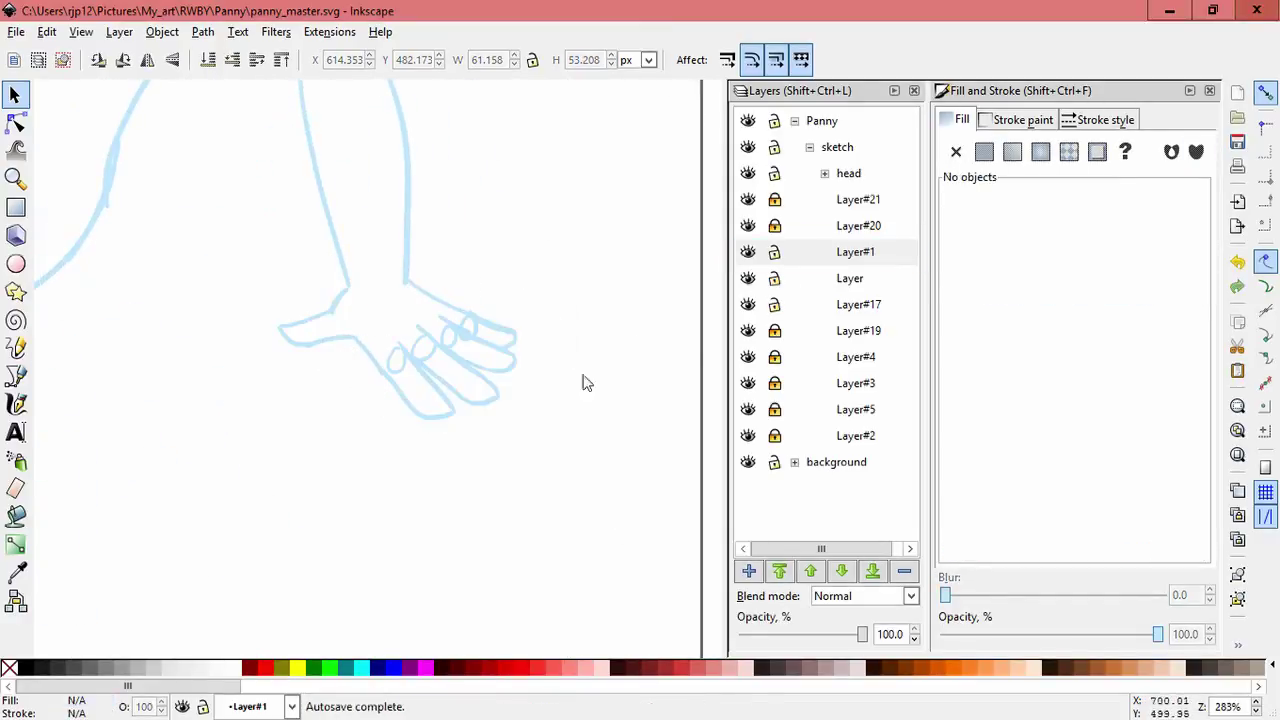
click(774, 304)
click(774, 278)
Adjust the supporting hand's finger strokes on Layer#1 to fit the palm.
key(ctrl+a)
scroll(483, 428, up, 1)
click(483, 428)
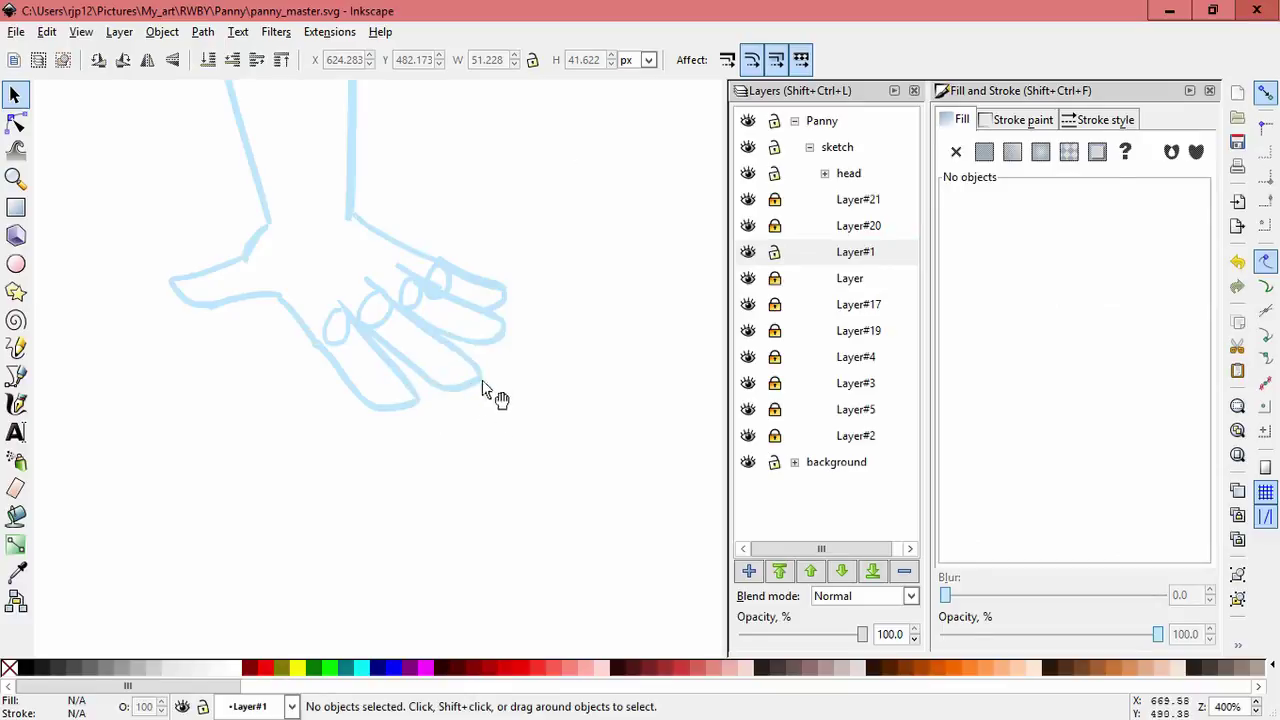
click(482, 385)
click(506, 449)
scroll(508, 471, down, 6)
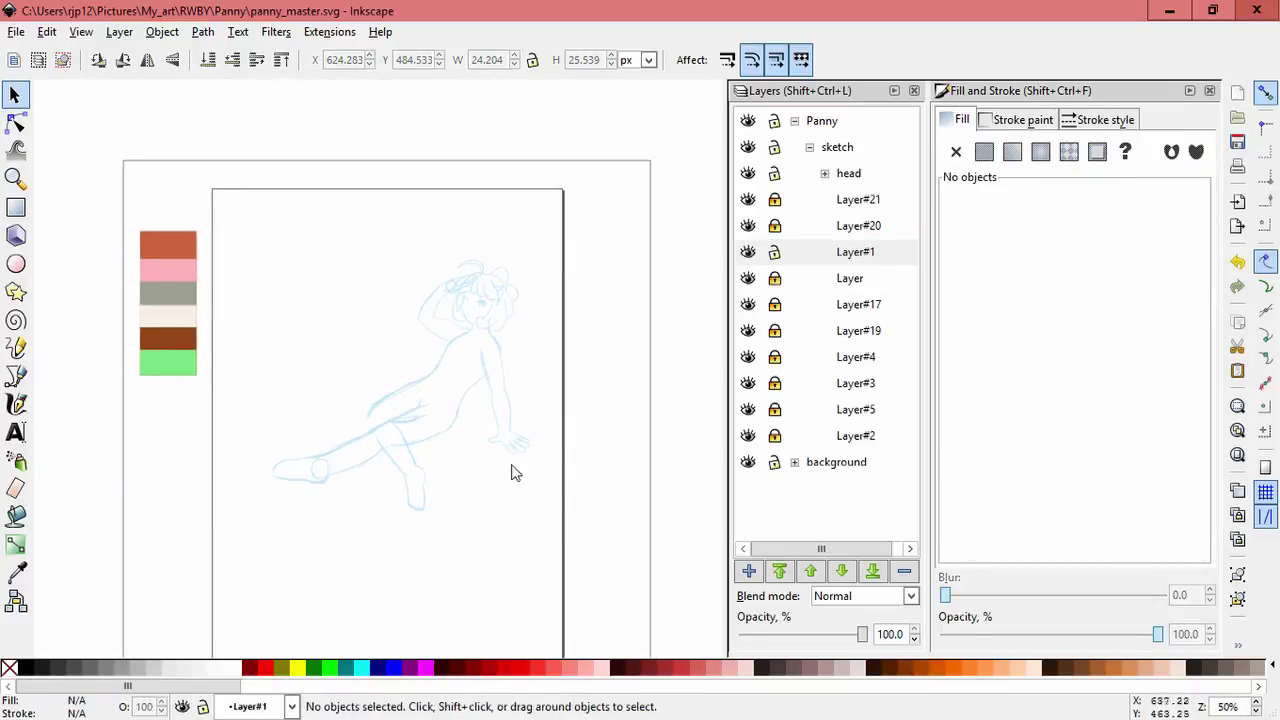
Unlock Layer and Layer#17, enlarge the whole supporting hand to about 103 px wide, and reposition it at the end of the forearm.
scroll(511, 472, up, 2)
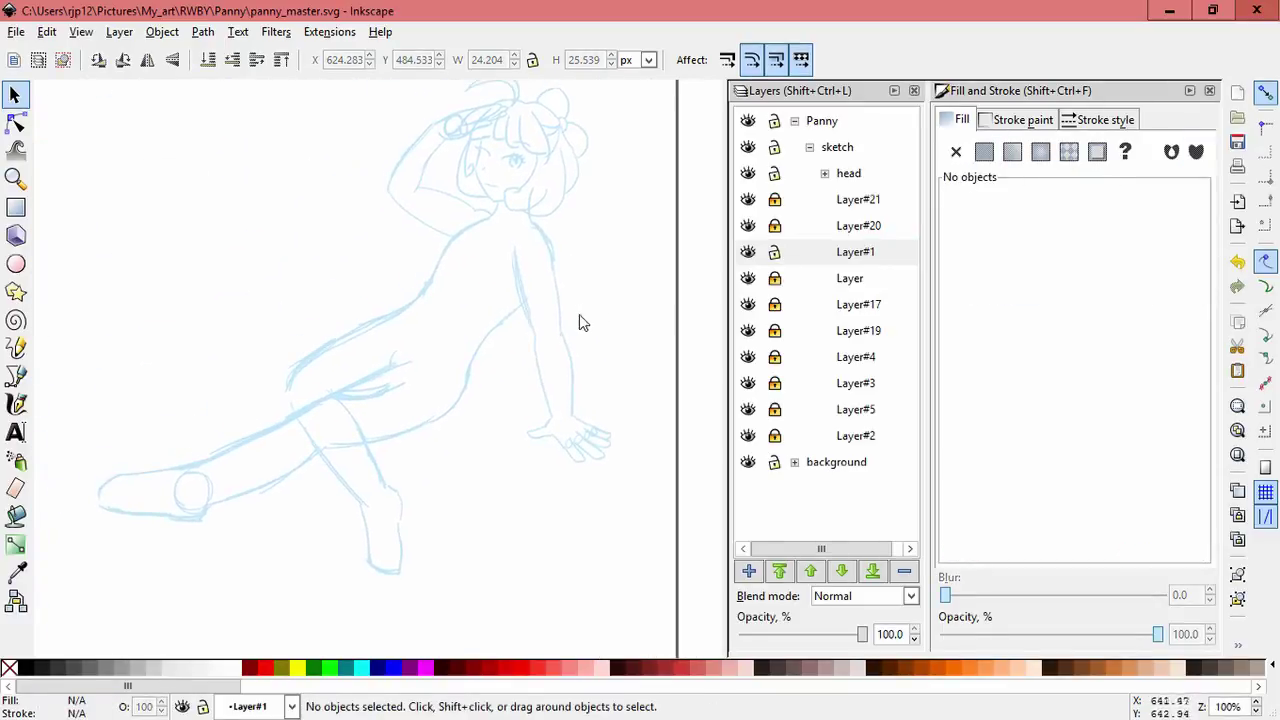
scroll(559, 341, up, 2)
scroll(597, 300, down, 2)
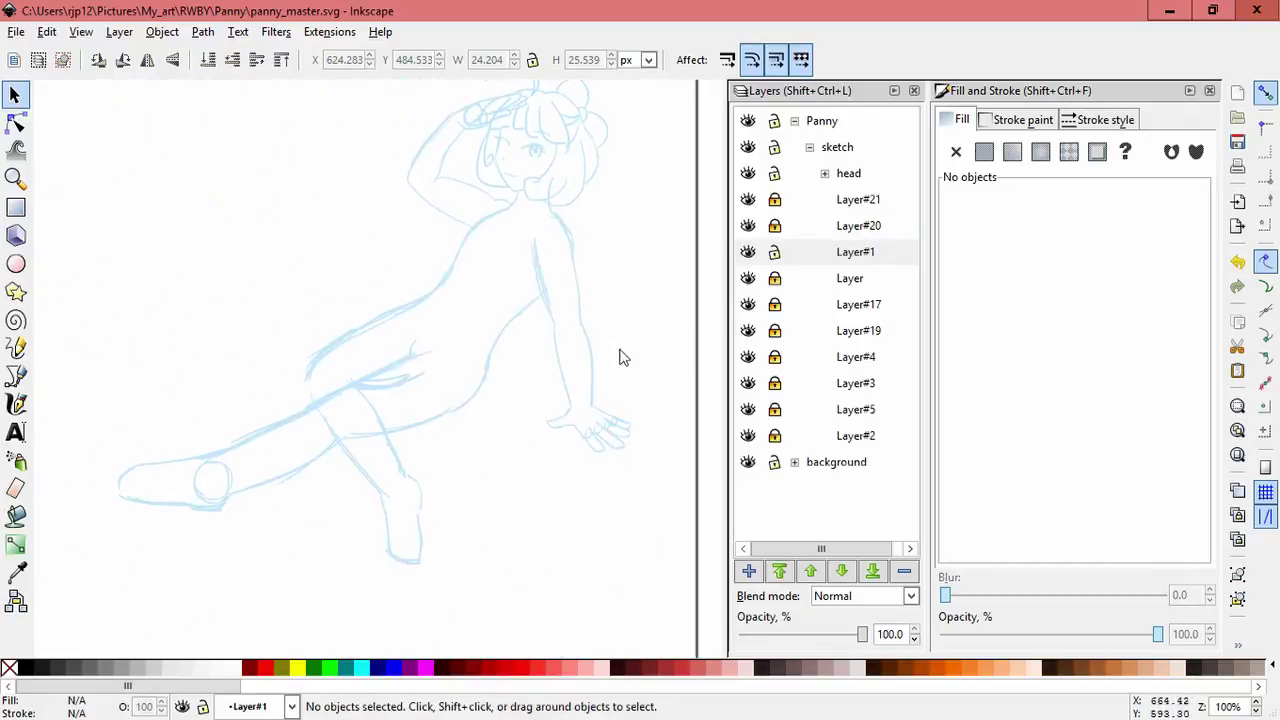
scroll(610, 372, up, 4)
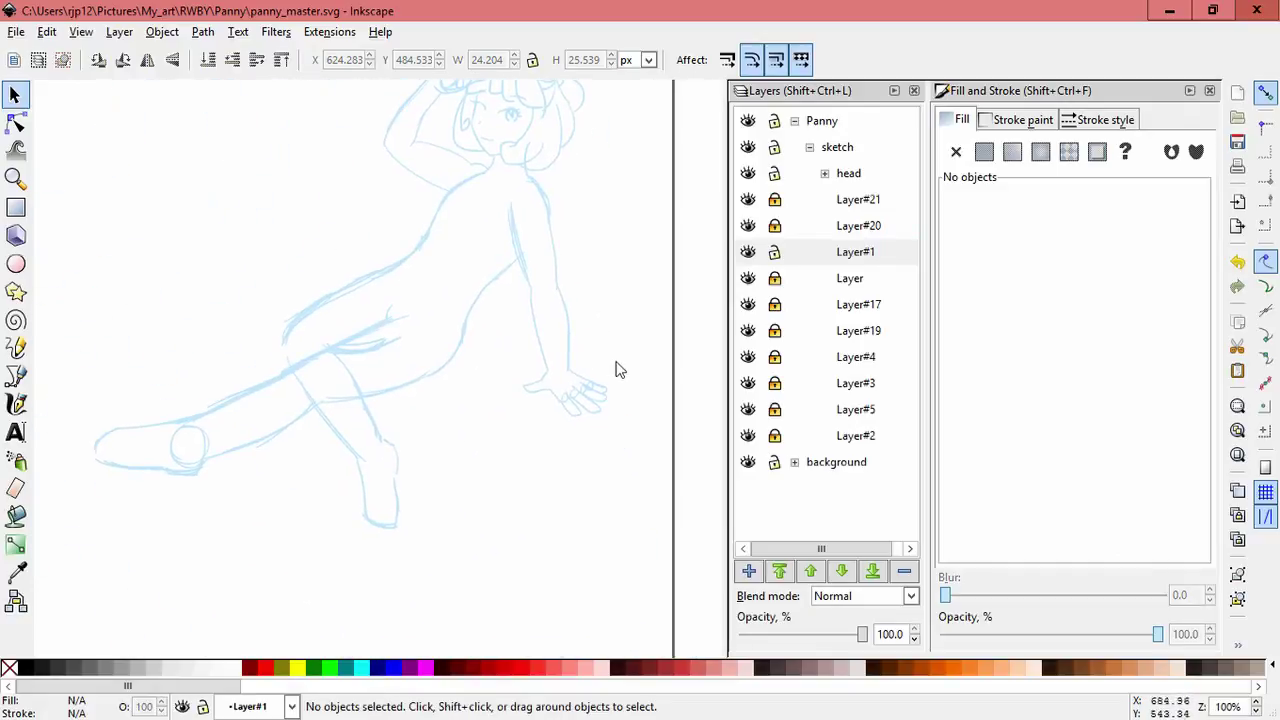
drag(623, 511, 402, 366)
drag(577, 482, 534, 409)
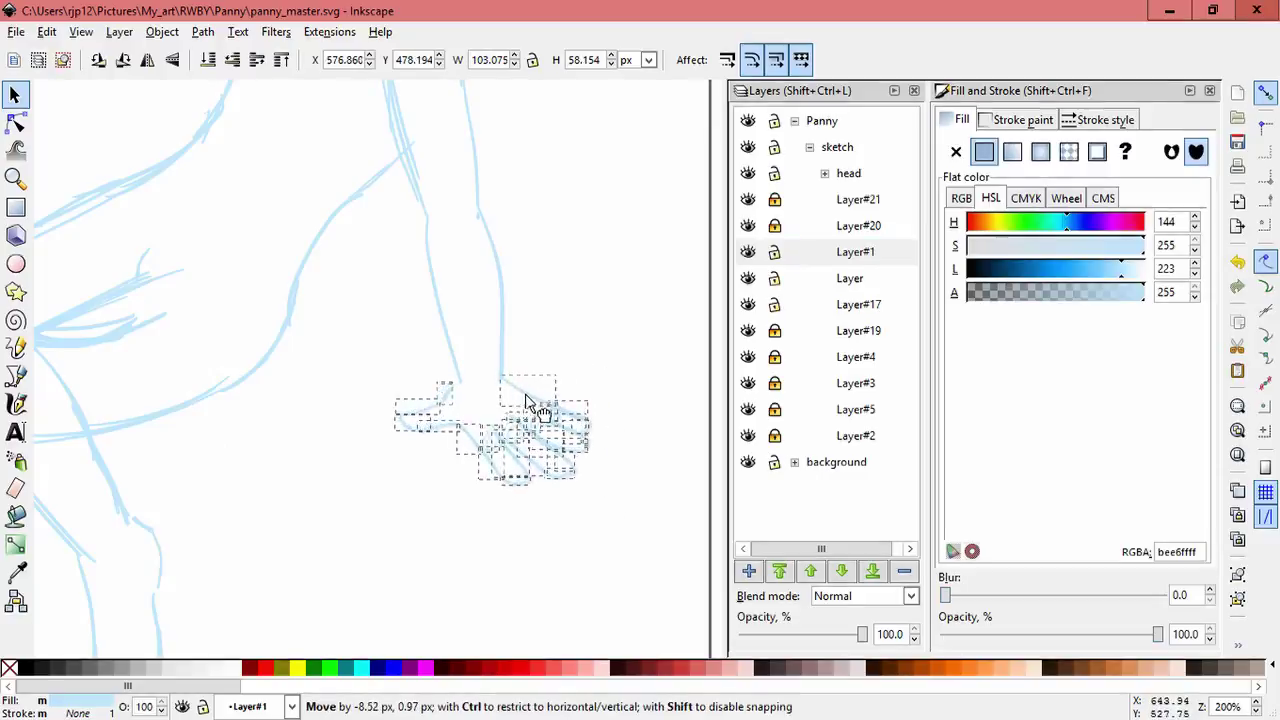
click(631, 393)
scroll(631, 393, down, 2)
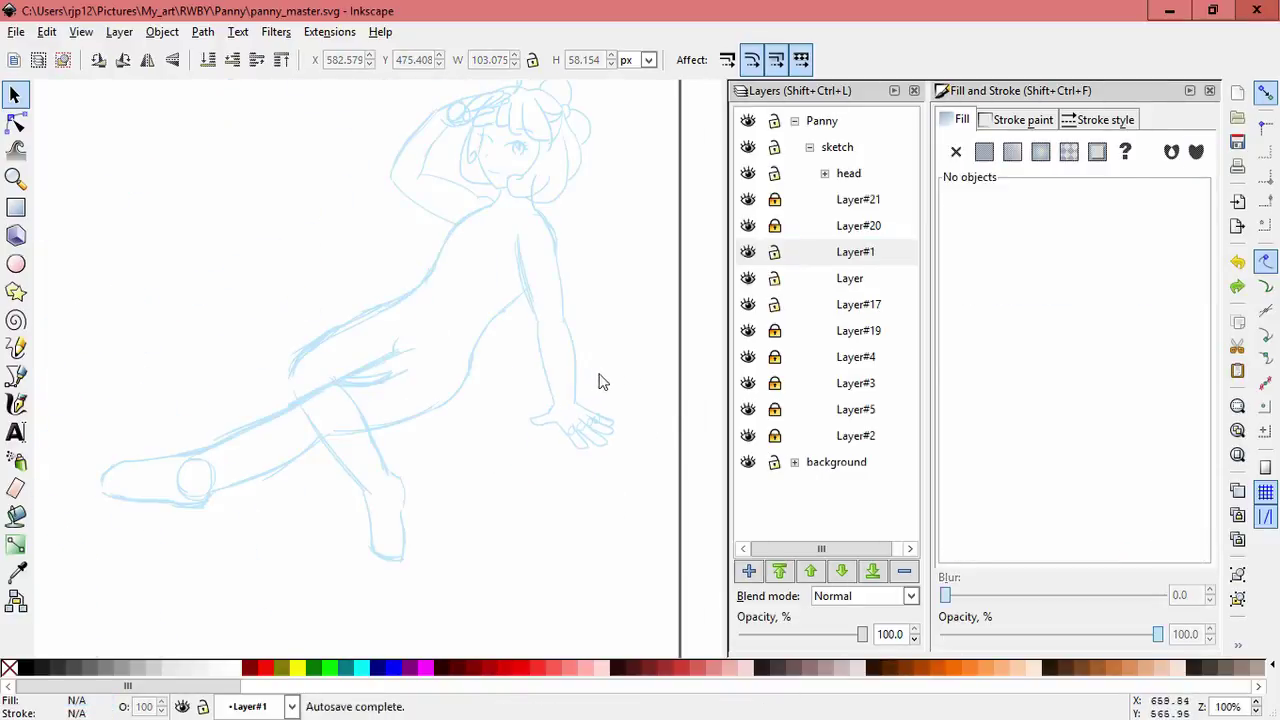
Delete all strokes of the supporting hand and make Layer#17 the current layer for calligraphic drawing.
drag(625, 462, 517, 389)
click(858, 304)
key(c)
Redraw the supporting hand in a flat side view on Layer#17, with its back, heel, palm edge and extended fingers.
scroll(594, 434, up, 4)
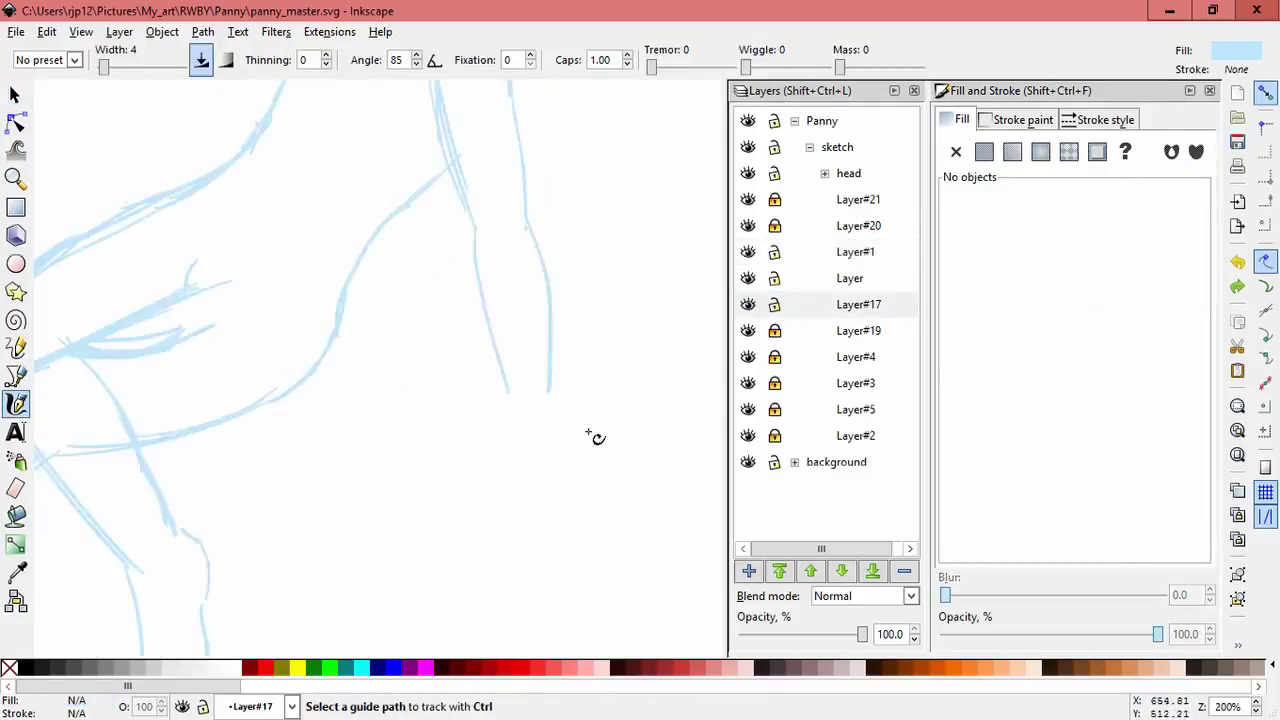
drag(432, 350, 481, 428)
scroll(450, 390, right, 2)
drag(420, 349, 510, 360)
scroll(135, 168, right, 1)
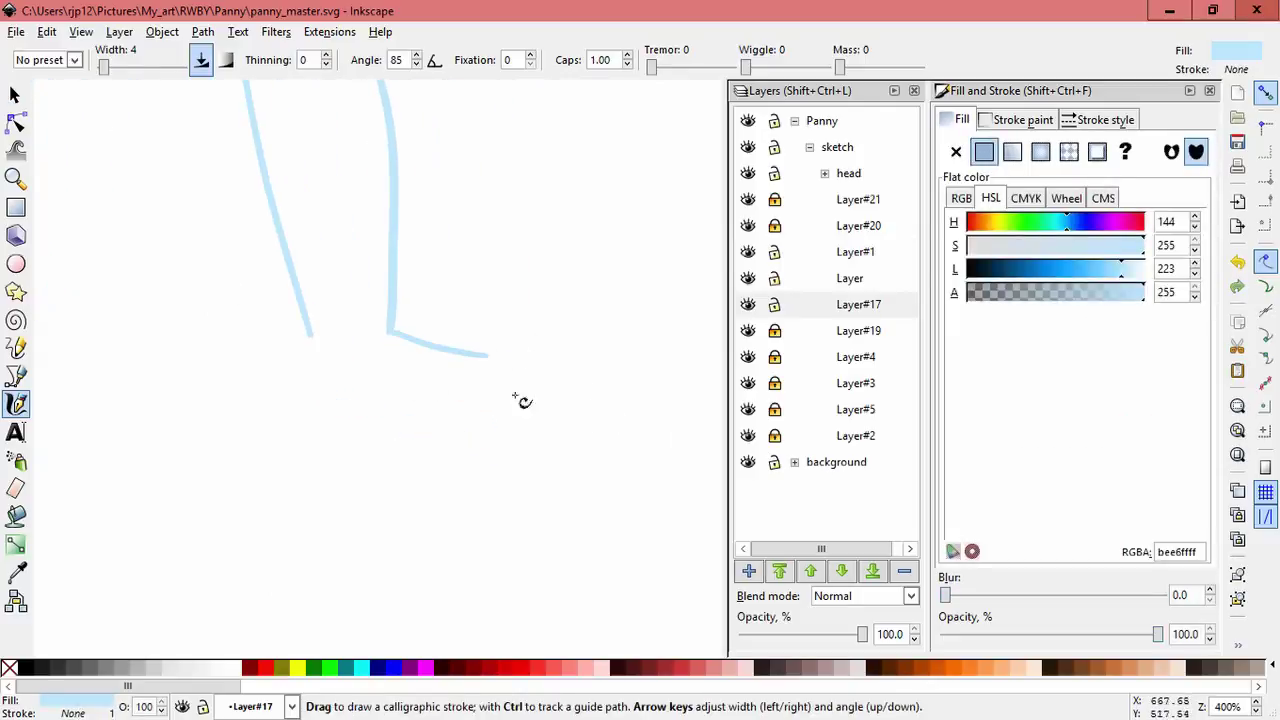
scroll(410, 413, right, 2)
drag(334, 358, 449, 387)
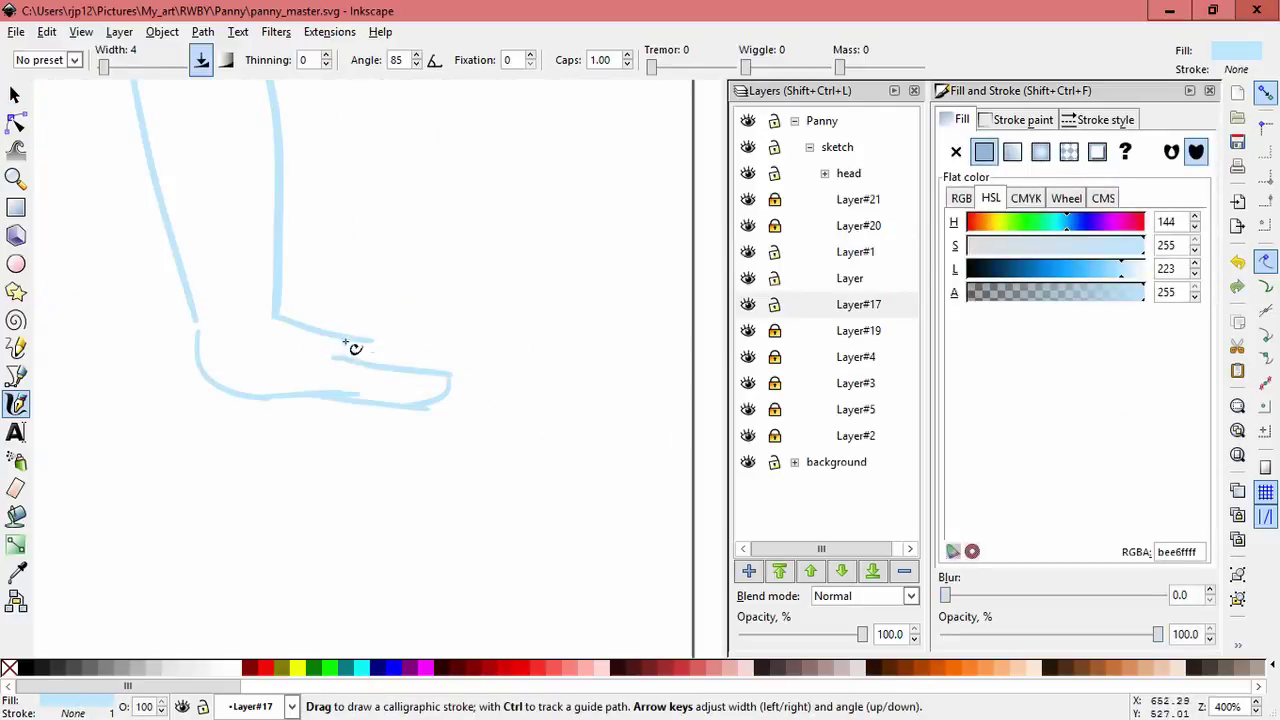
Draw the thumb below the palm of the redrawn supporting hand on the layer named Layer.
click(835, 278)
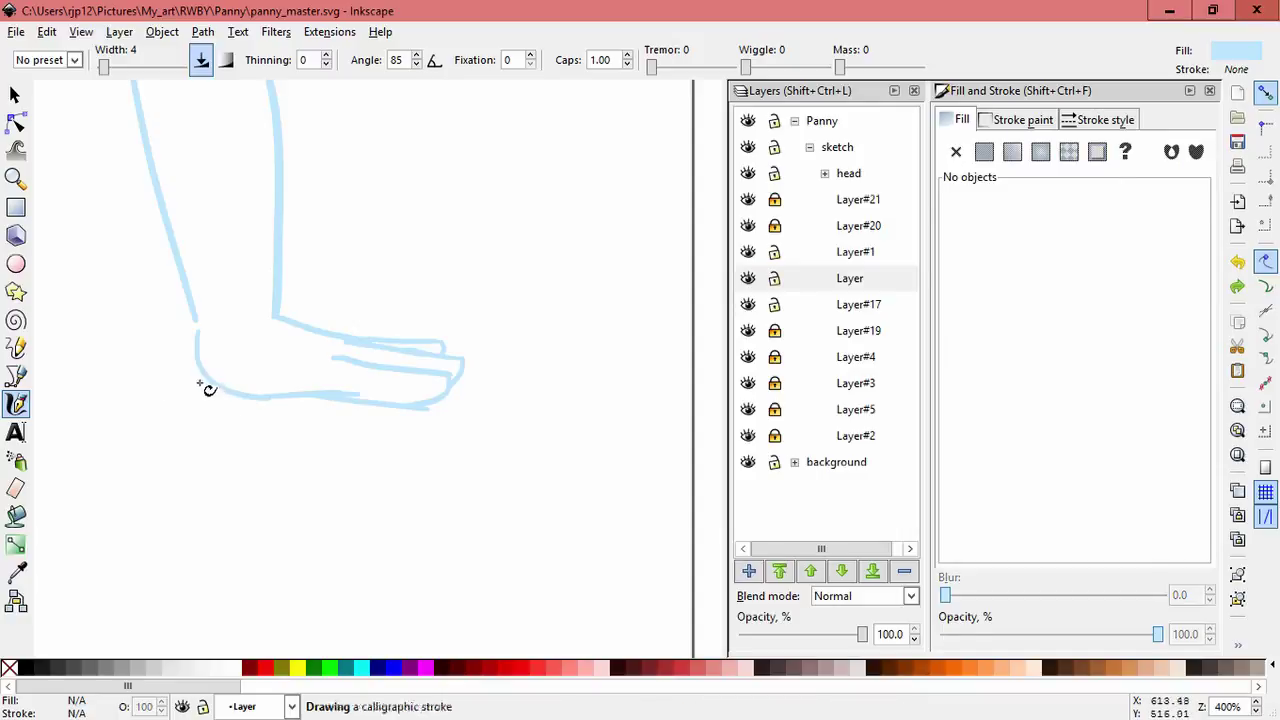
drag(200, 383, 294, 421)
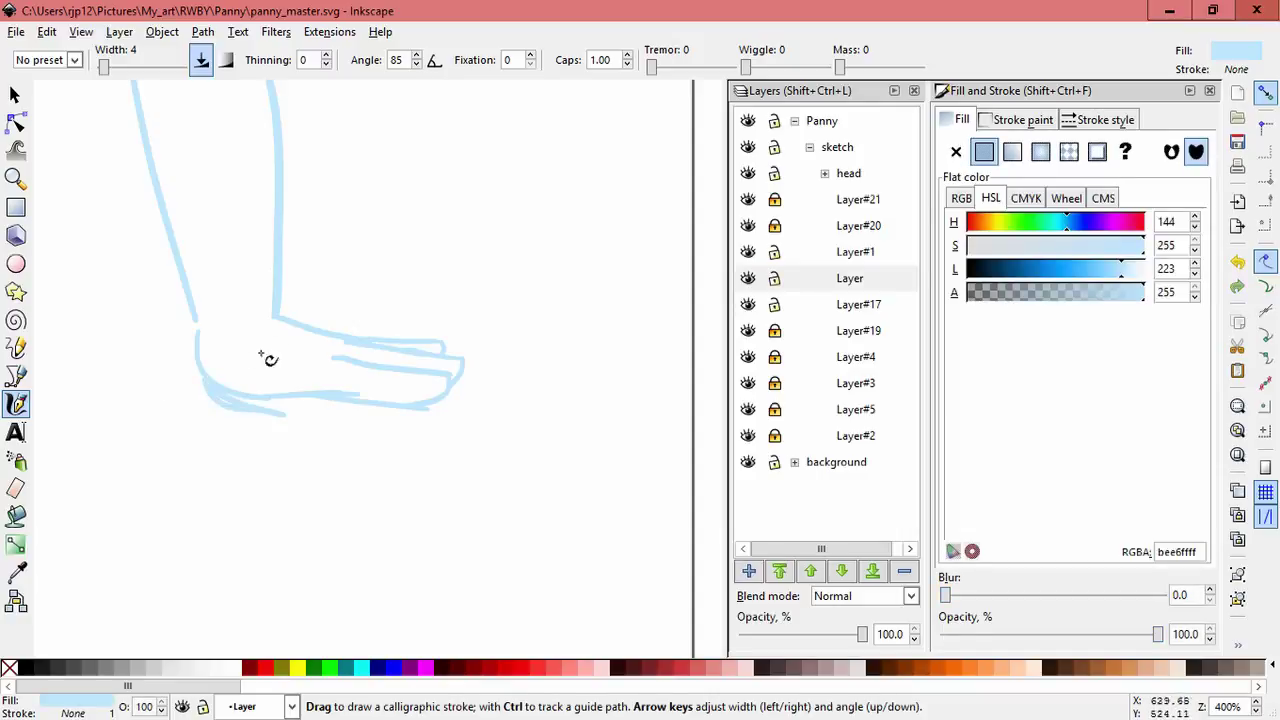
ctrl+scroll(575, 492, down, 3)
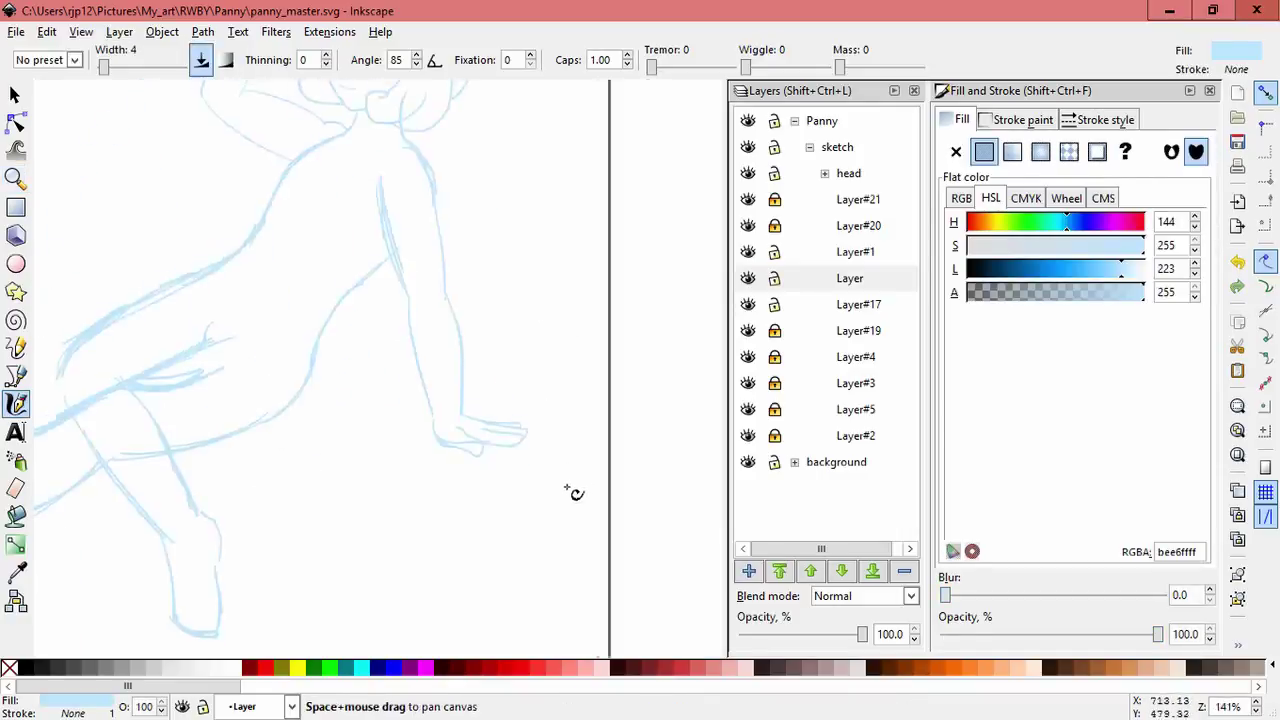
Adjust the placement of the redrawn hand's strokes at the end of the forearm and lock Layer#17.
key(space)
scroll(537, 429, up, 2)
scroll(580, 508, down, 4)
key(Escape)
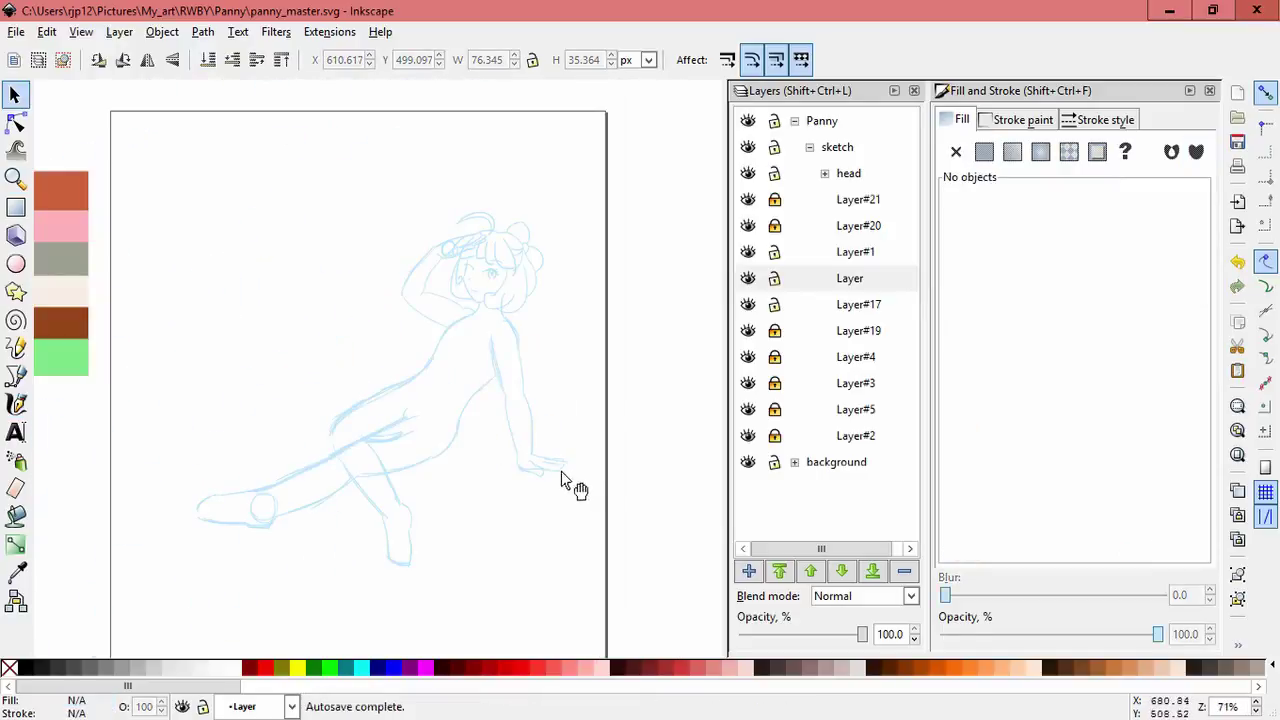
scroll(562, 480, up, 5)
drag(700, 363, 360, 500)
drag(529, 486, 528, 406)
key(Escape)
scroll(597, 408, down, 6)
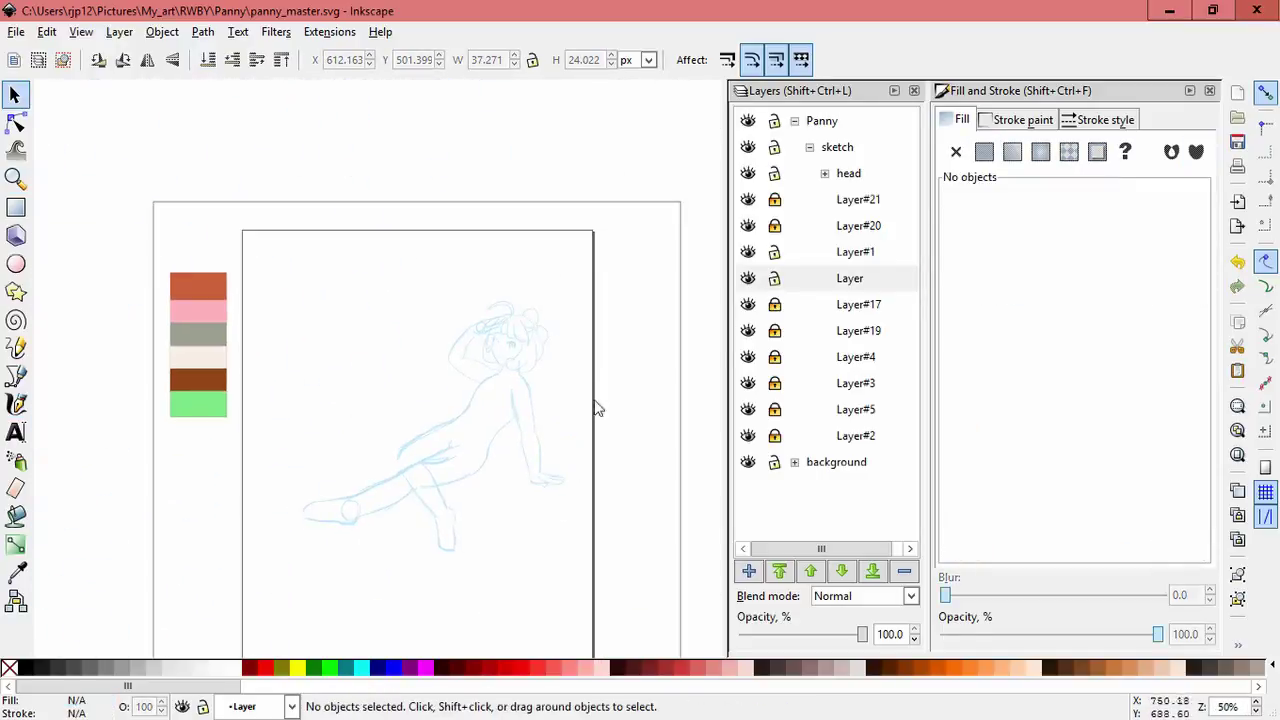
Fit the whole page in view and save the drawing.
key(5)
key(ctrl+s)
key(z)
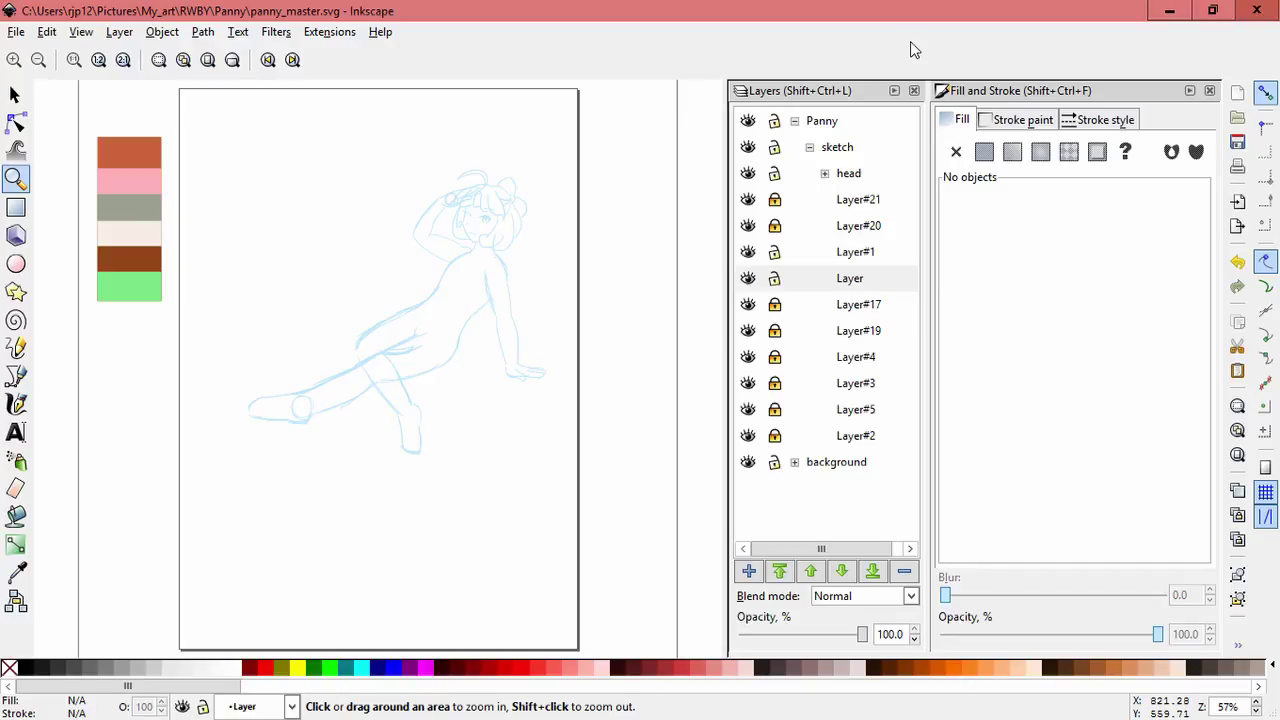
Collapse the sketch layer and add a cloths layer inside Panny above it, with a new sublayer in cloths.
key(c)
scroll(589, 266, up, 3)
click(809, 147)
click(840, 121)
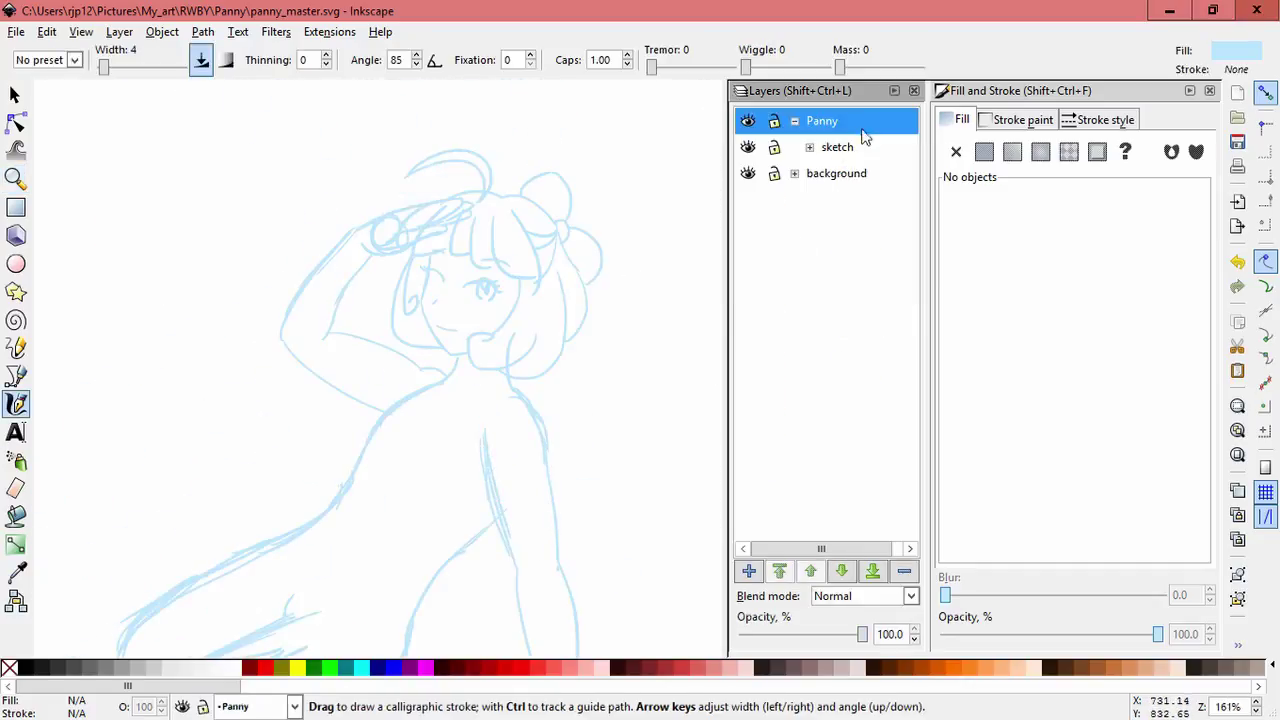
key(shift+ctrl+n)
key(Return)
key(shift+ctrl+n)
key(Return)
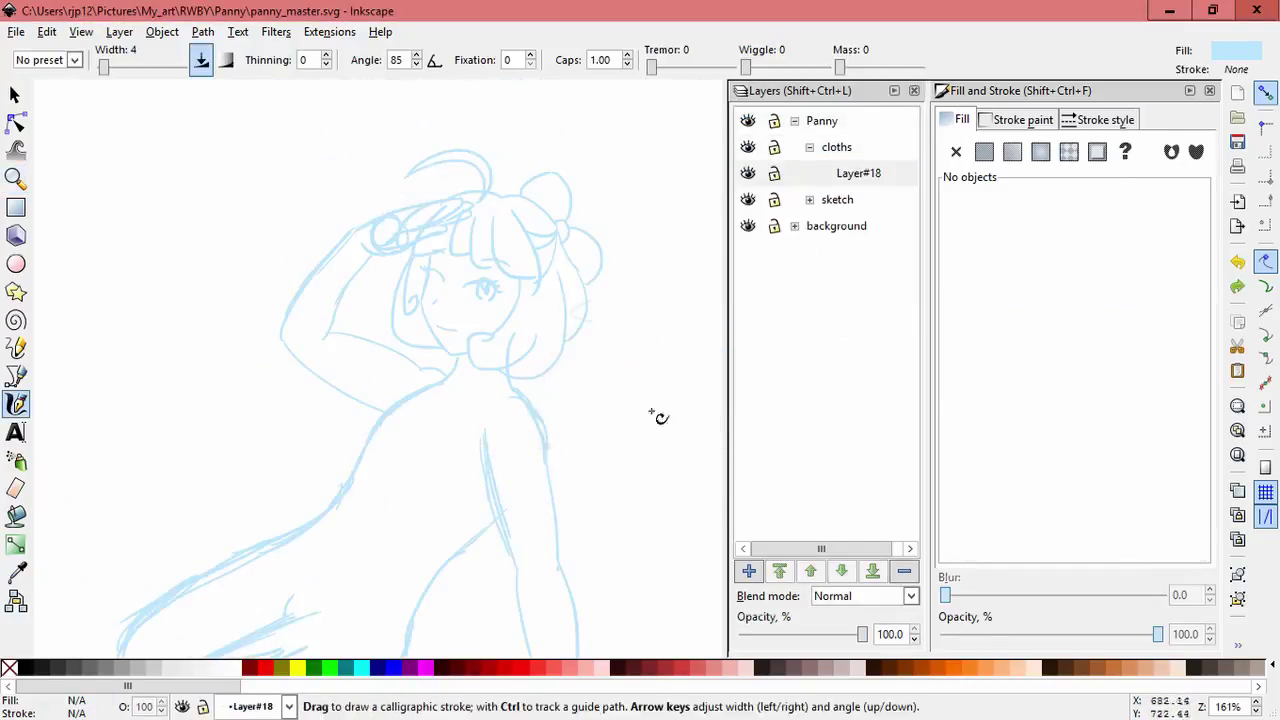
Set the calligraphic stroke colour to black and draw the first collar strokes at the neck on Layer#18.
click(280, 333)
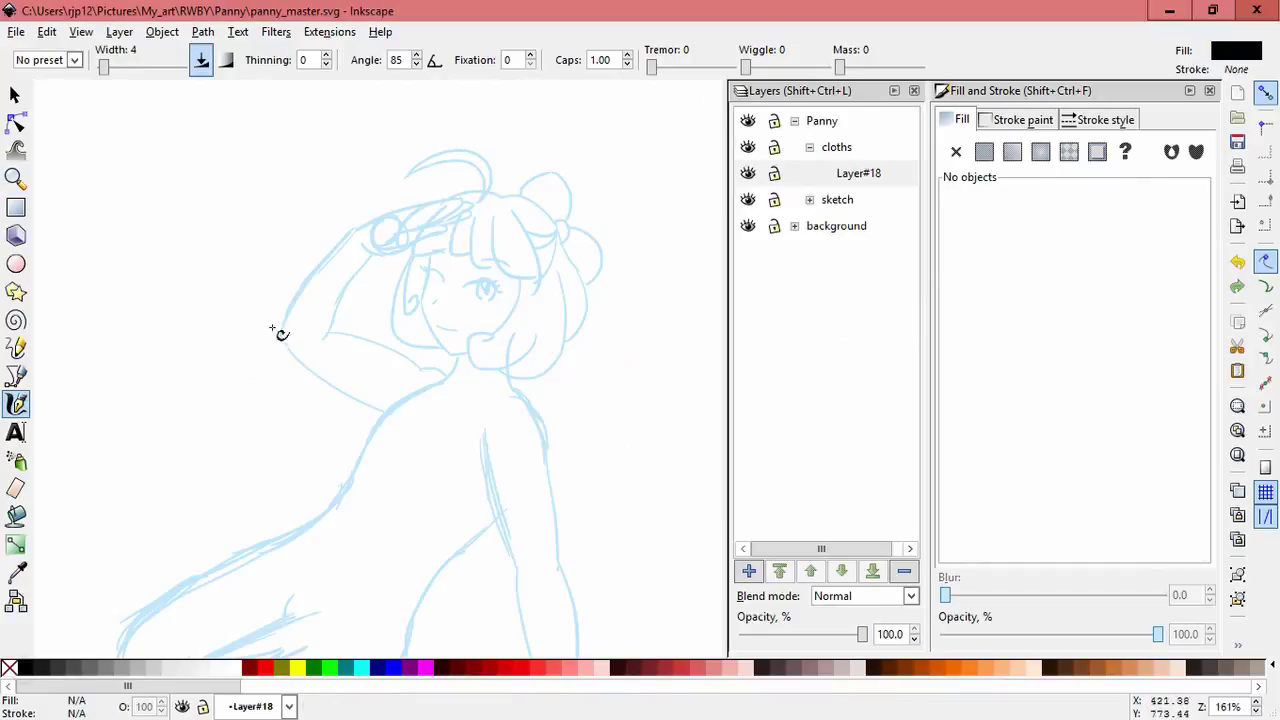
ctrl+scroll(562, 378, up, 3)
drag(484, 282, 447, 355)
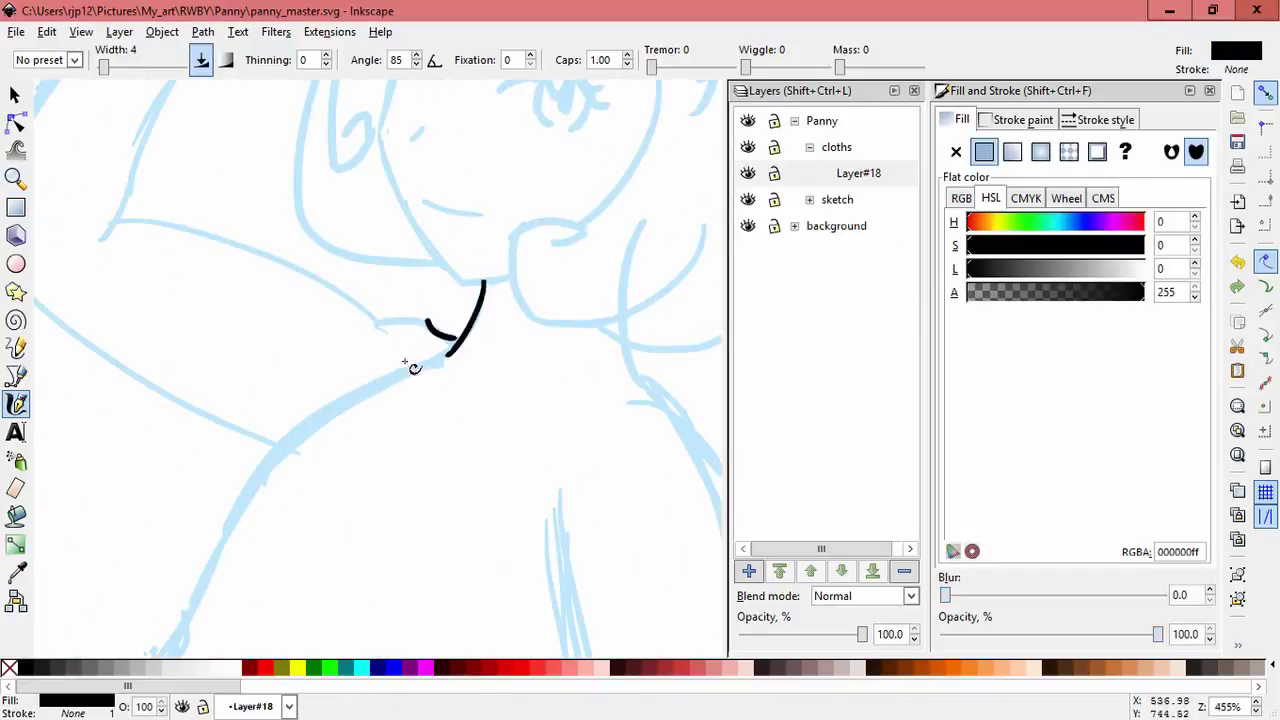
Ink the collar's lower outline over the blue sketch and add the folded corner near the raised arm's shoulder.
mouse_move(366, 390)
mouse_down()
mouse_move(486, 480)
mouse_move(570, 418)
mouse_up()
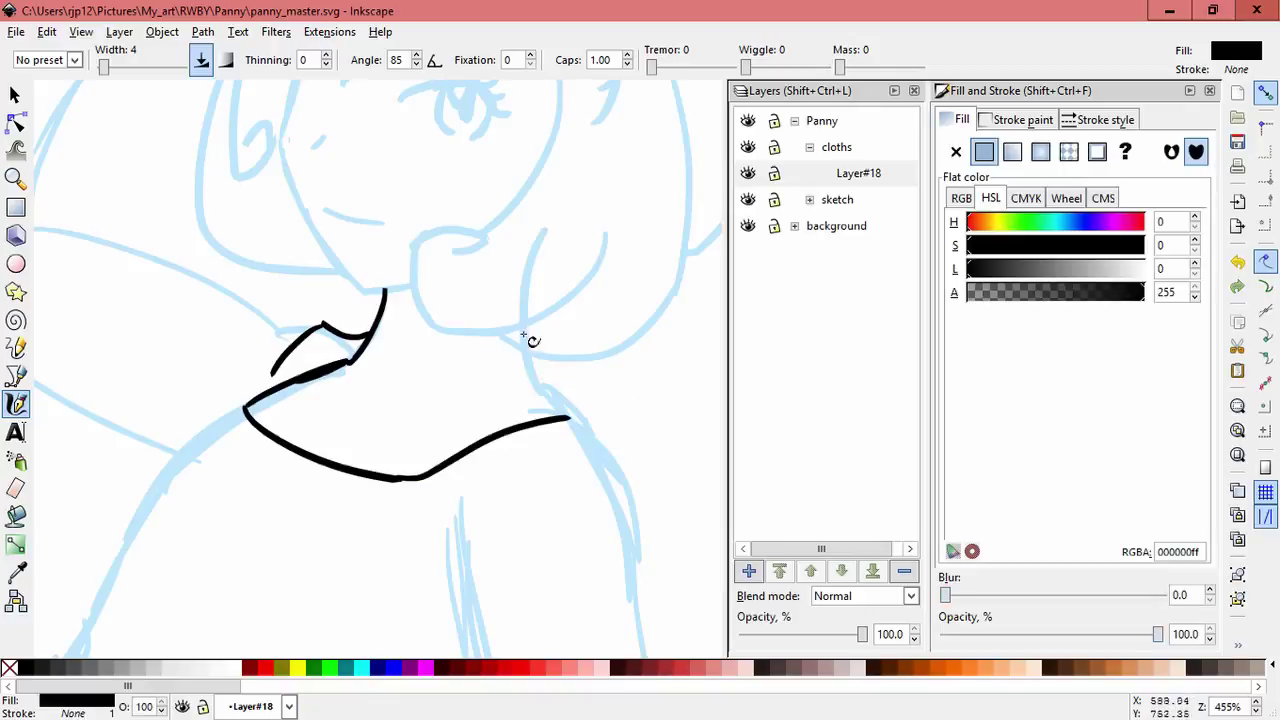
scroll(550, 400, left, 2)
ctrl+scroll(542, 510, down, 2)
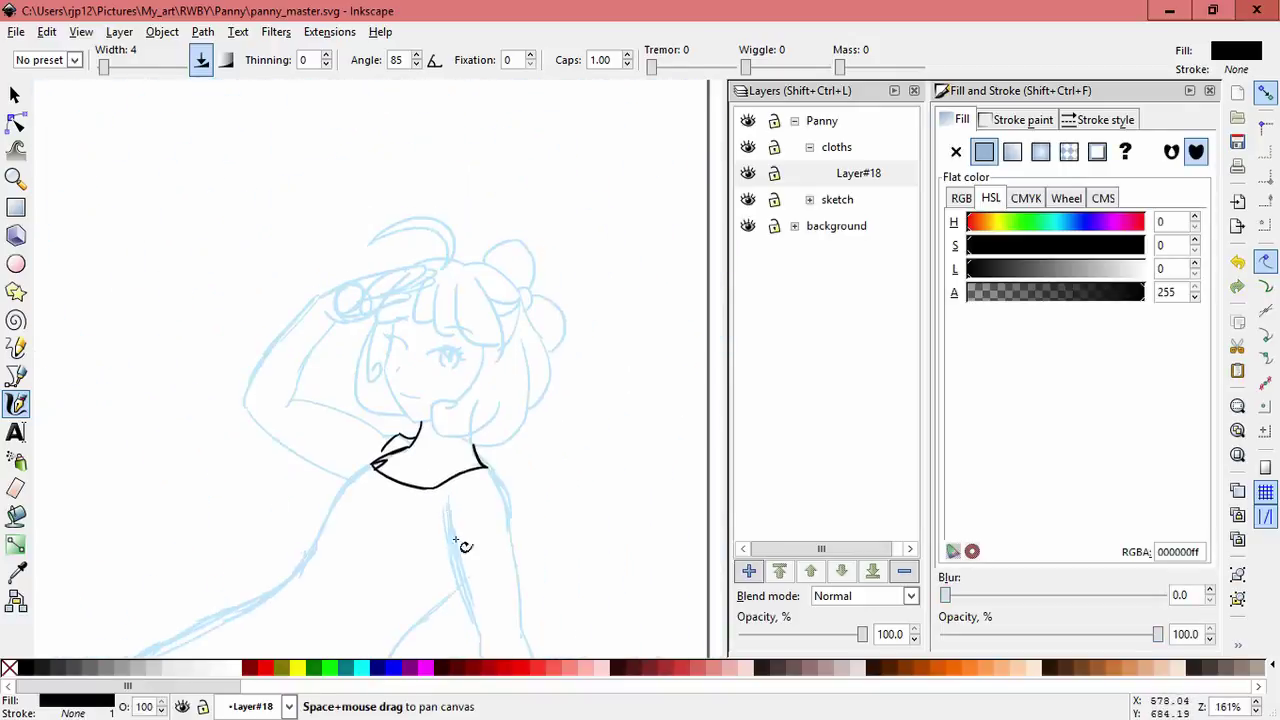
scroll(531, 406, down, 3)
ctrl+scroll(394, 394, up, 2)
drag(416, 362, 466, 364)
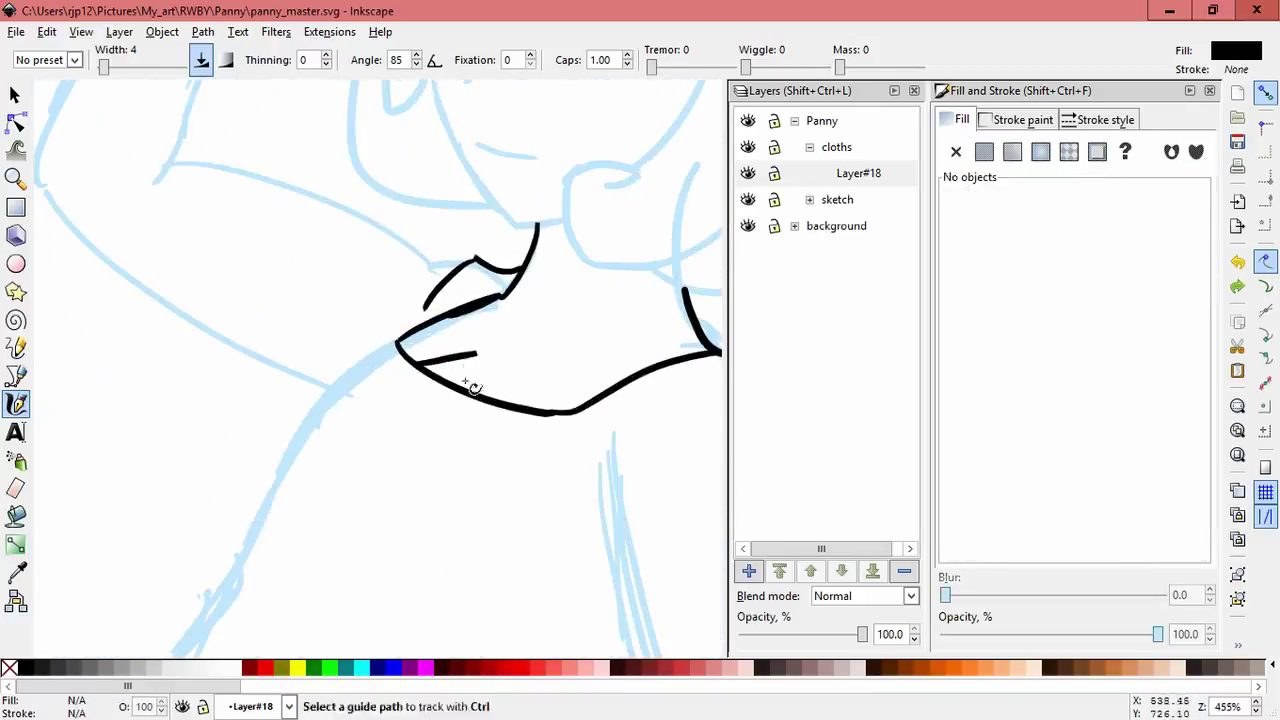
ctrl+scroll(495, 450, down, 1)
scroll(477, 400, down, 1)
ctrl+scroll(540, 380, up, 1)
mouse_move(508, 298)
mouse_down()
mouse_move(548, 332)
mouse_move(500, 343)
mouse_move(489, 323)
mouse_move(440, 327)
mouse_up()
Add a new layer above the current one and draw scalloped lace trim along the collar's outer edges.
key(ctrl+shift+n)
key(Return)
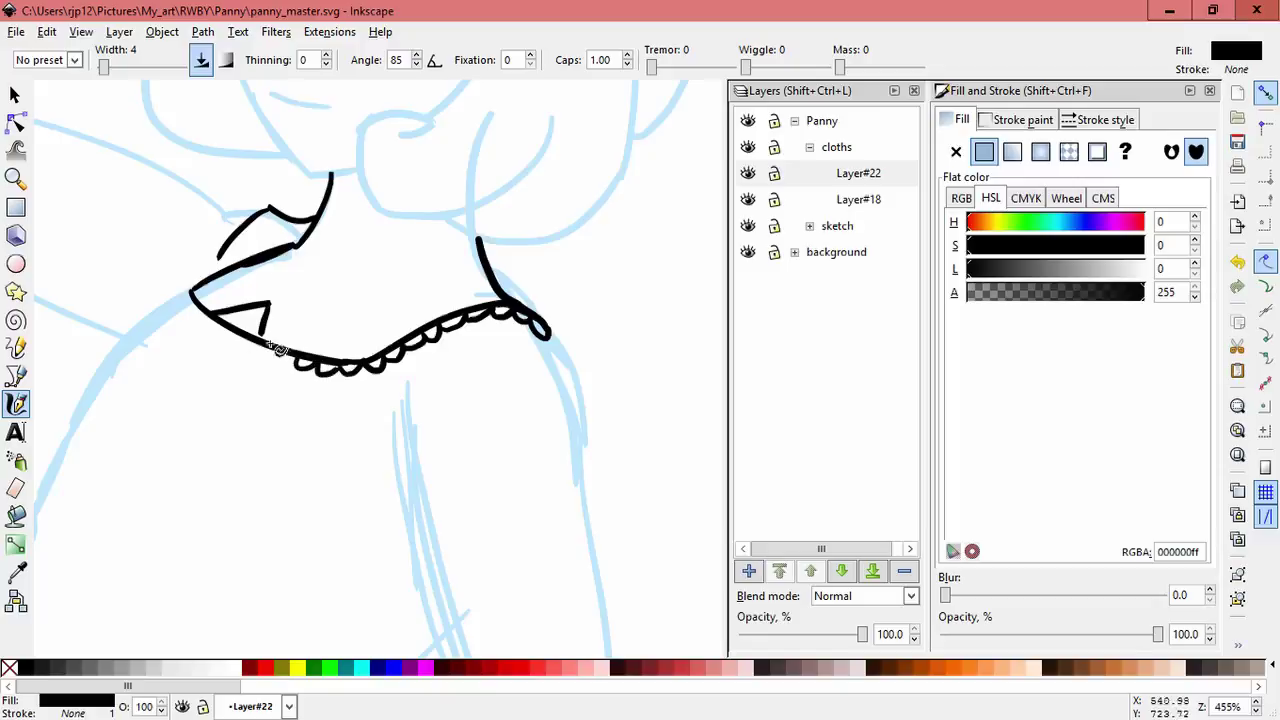
drag(279, 349, 260, 352)
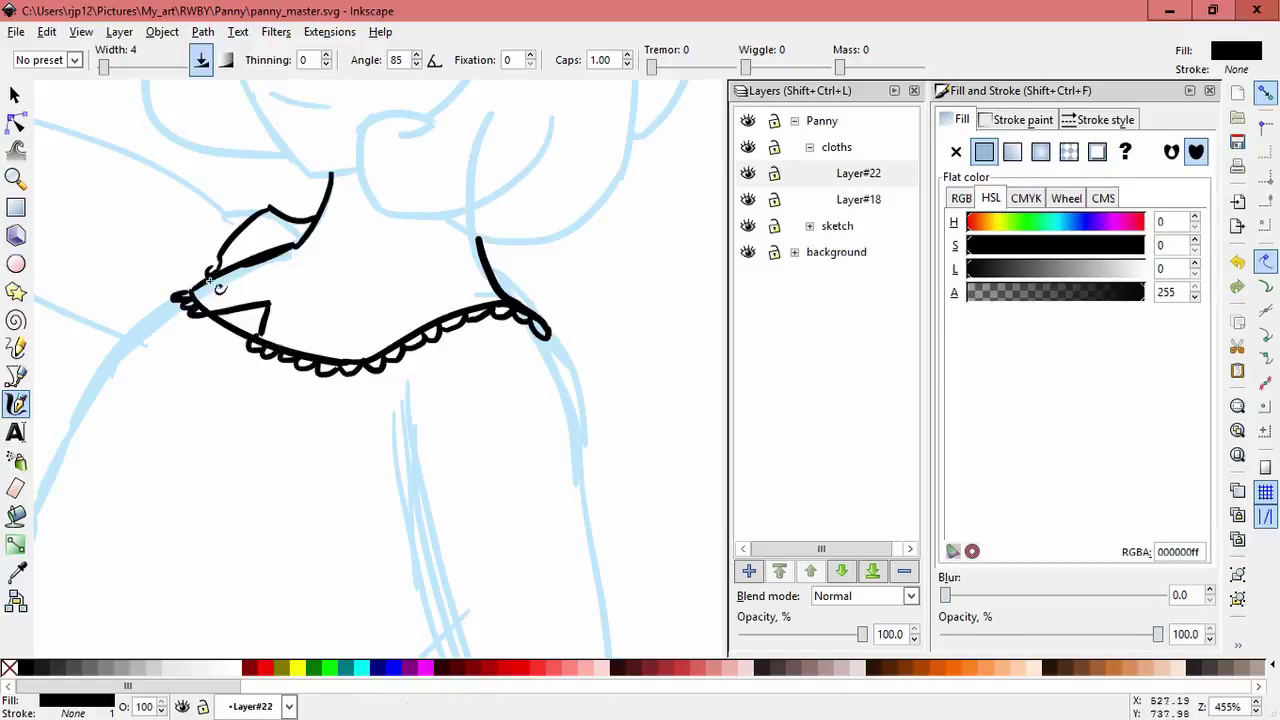
mouse_move(218, 288)
mouse_down()
mouse_move(209, 271)
mouse_move(240, 232)
mouse_up()
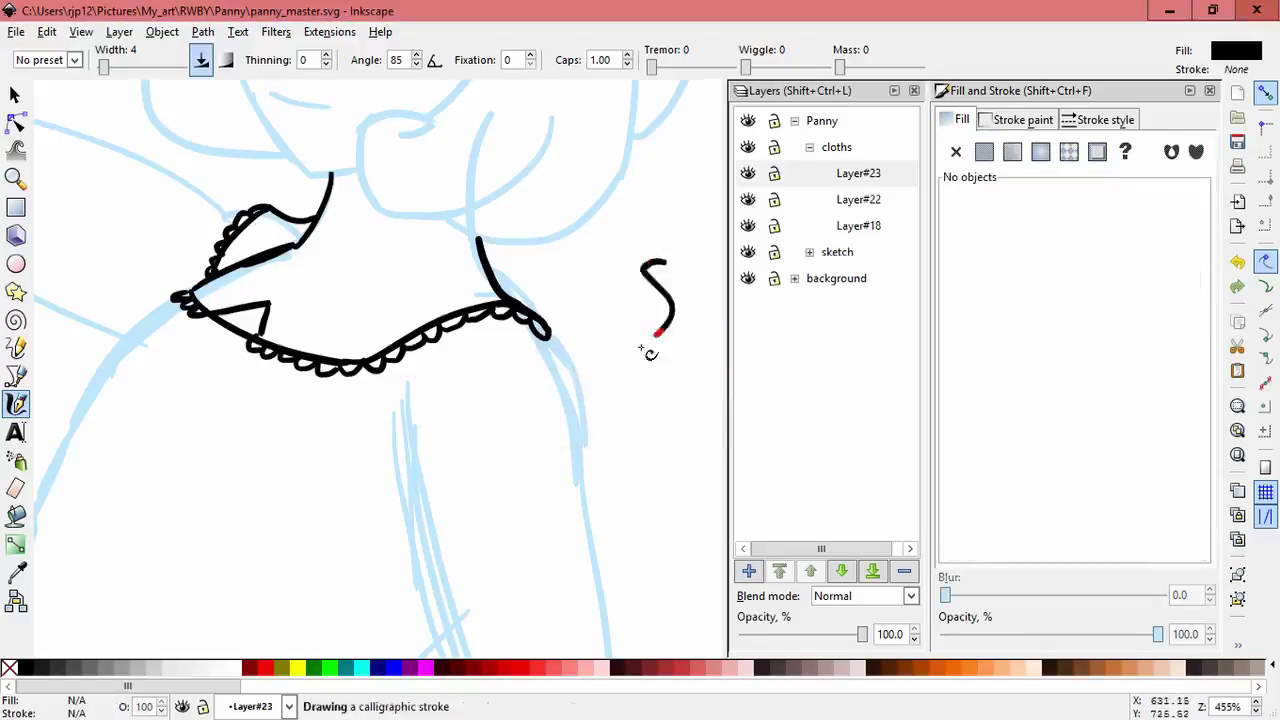
Ink the two inner lines of the collar running from the neck to the lower edge on a new layer.
drag(424, 226, 417, 373)
drag(273, 305, 309, 285)
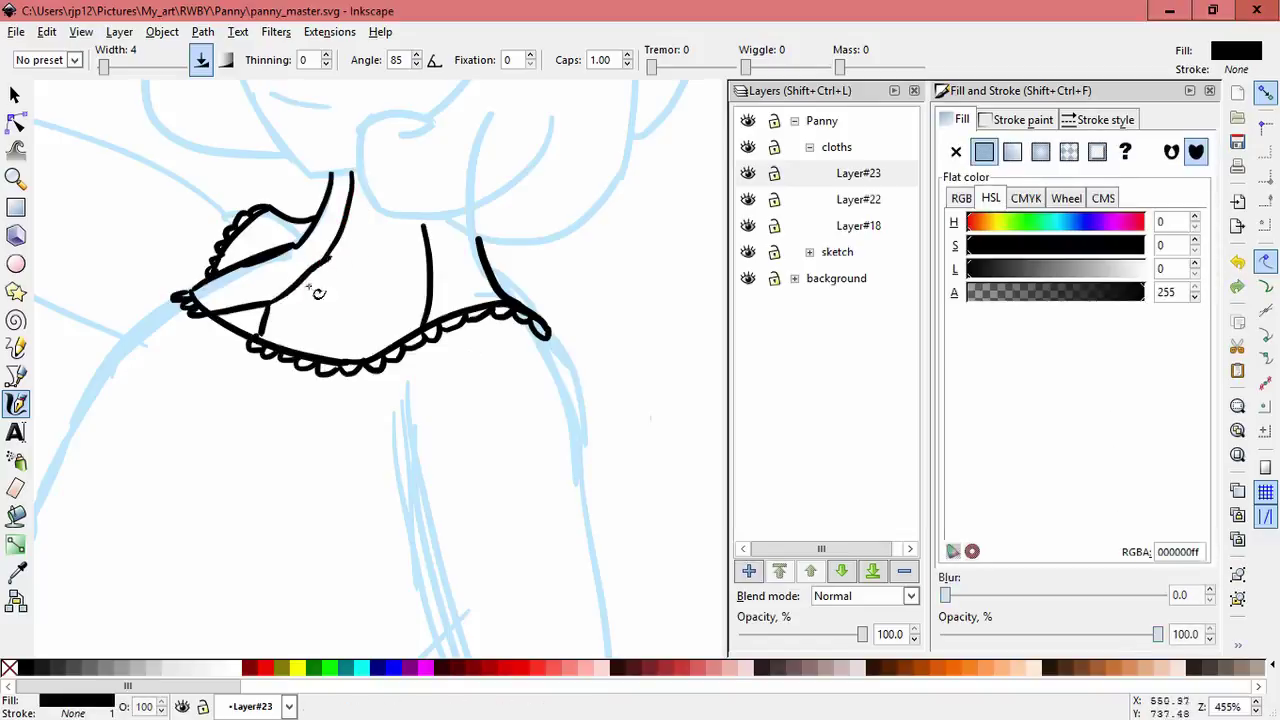
scroll(590, 345, down, 2)
scroll(586, 251, up, 2)
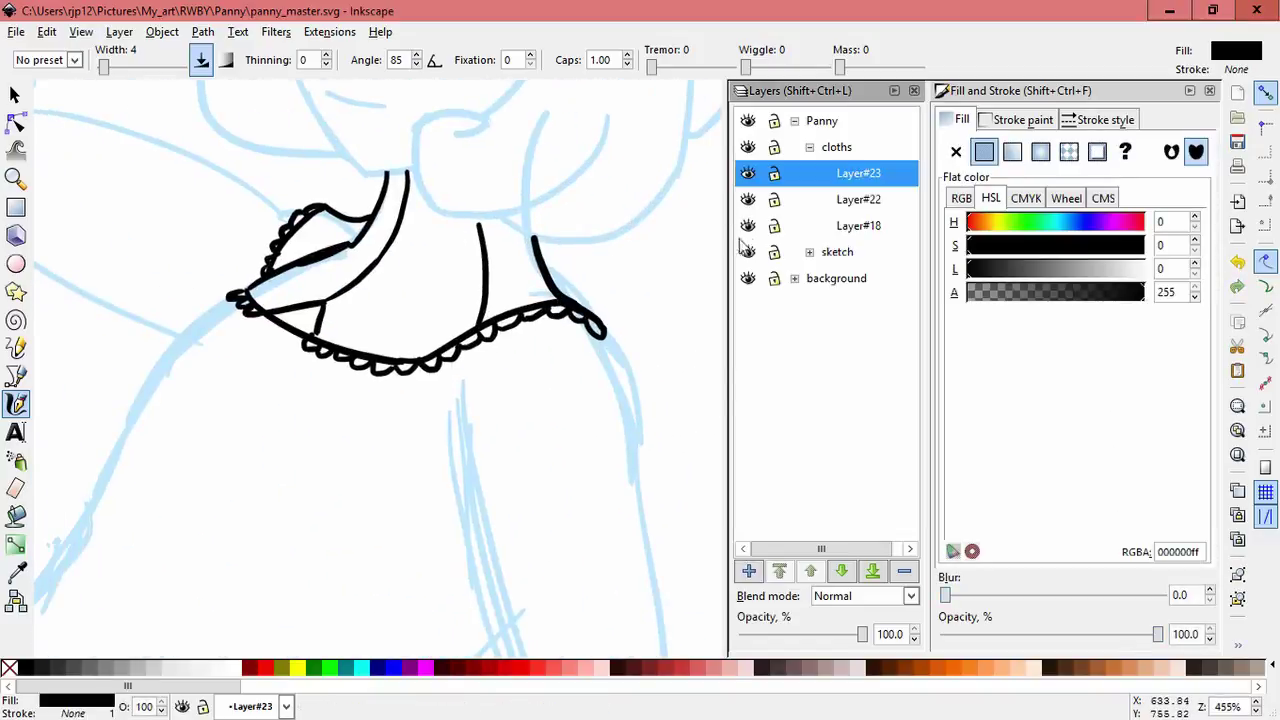
Draw a closed Pen shape over the collar on Layer#18 and use it to trim the outline beside the folded corner.
click(790, 228)
click(16, 94)
click(223, 400)
key(b)
click(251, 323)
click(451, 249)
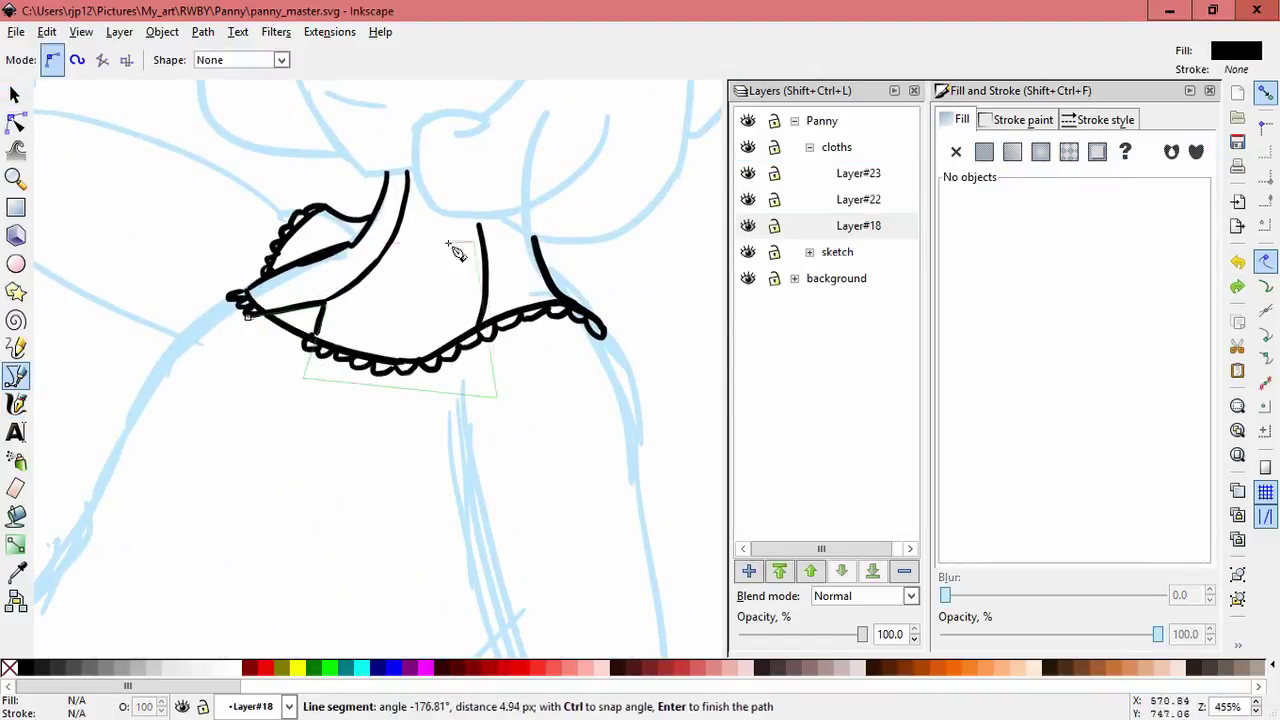
key(Return)
key(n)
click(162, 32)
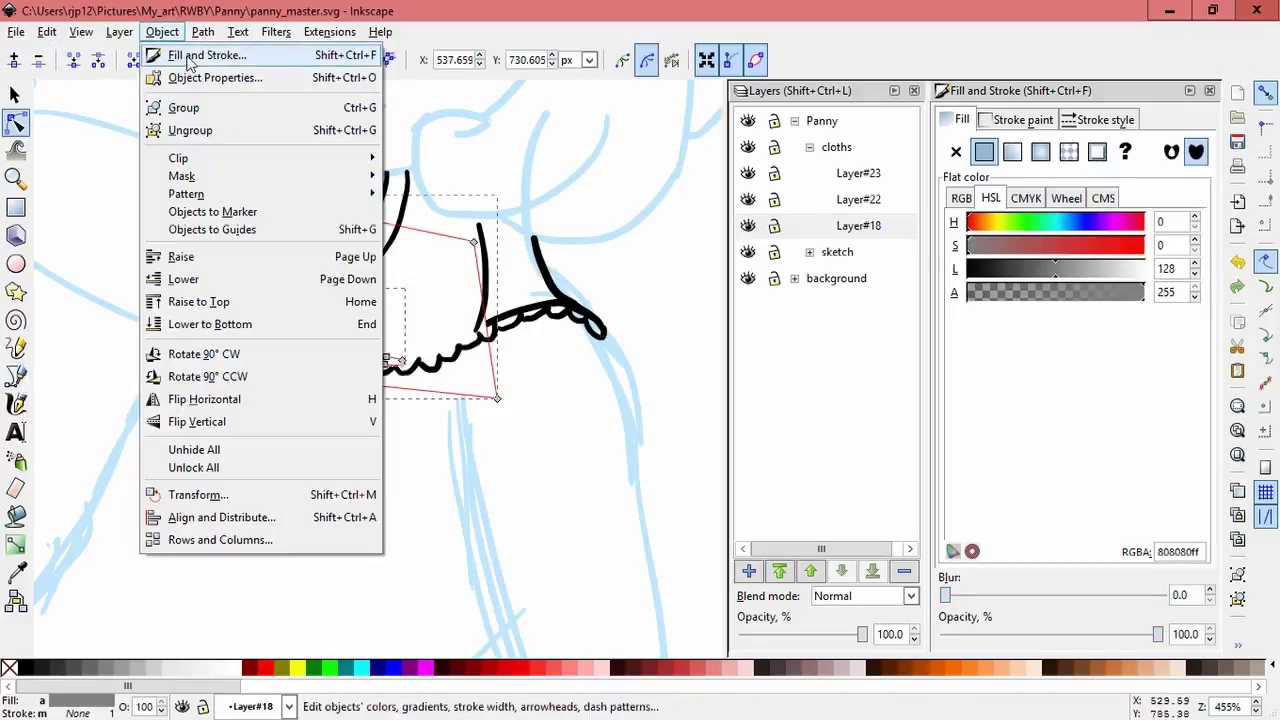
key(Escape)
key(Escape)
Lock Layer#23, Layer#22 and Layer#18, and add a new layer above them.
scroll(400, 370, down, 2)
mouse_move(559, 349)
mouse_down()
mouse_move(651, 403)
mouse_move(623, 321)
mouse_up()
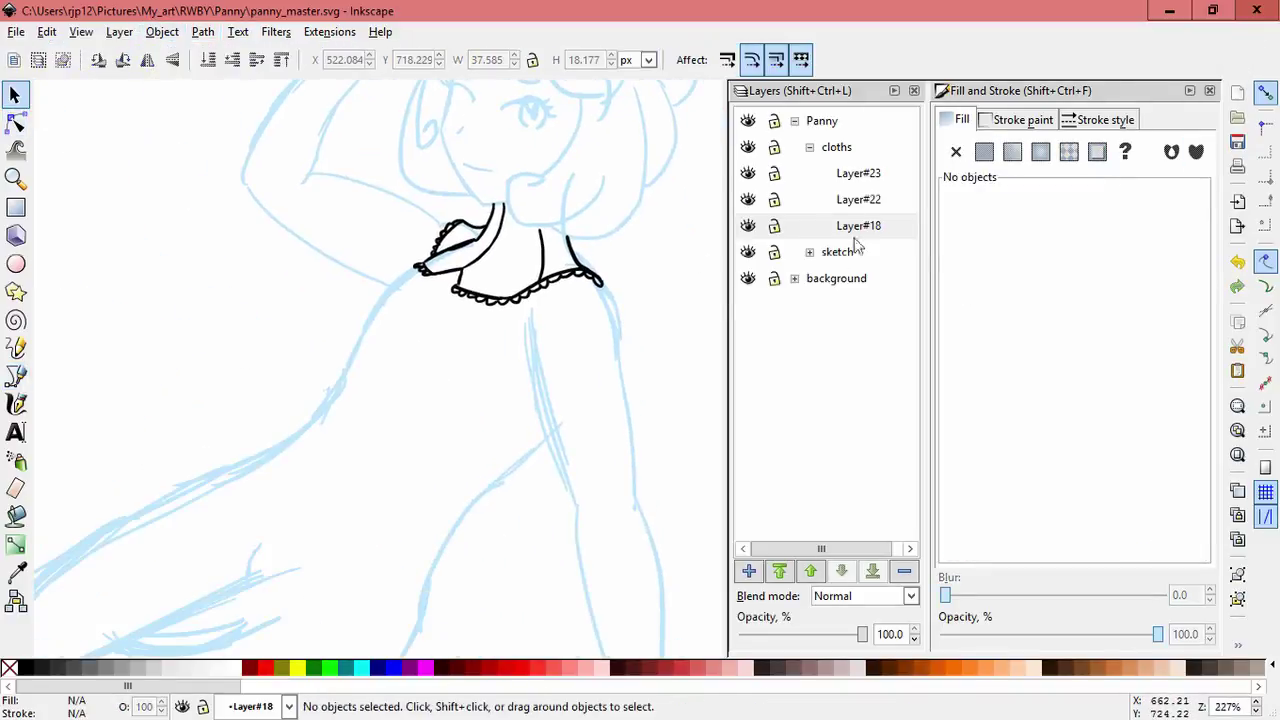
drag(774, 173, 774, 225)
click(749, 571)
click(705, 426)
Ink the curved garment edge beneath the collar from shoulder to shoulder with calligraphic strokes.
key(c)
scroll(445, 338, down, 1)
scroll(445, 338, right, 1)
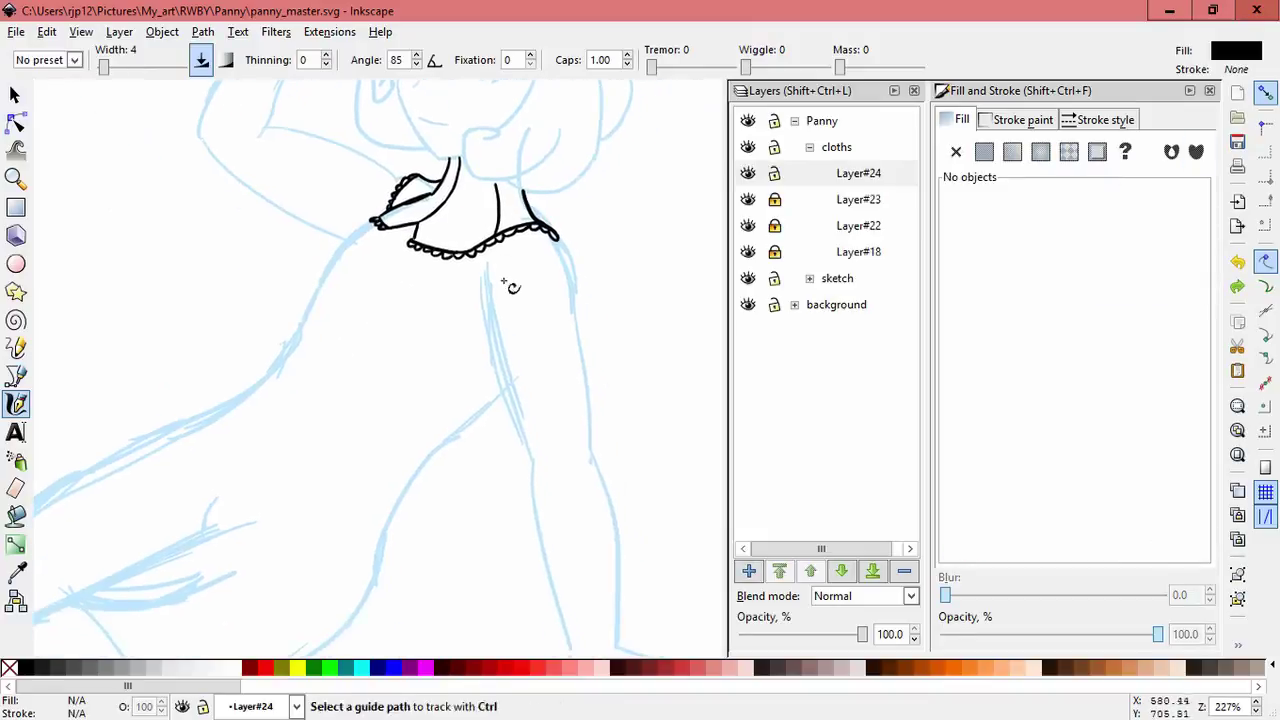
ctrl+scroll(509, 286, up, 1)
mouse_move(305, 200)
mouse_down()
mouse_move(432, 261)
mouse_move(600, 255)
mouse_up()
key(ctrl+z)
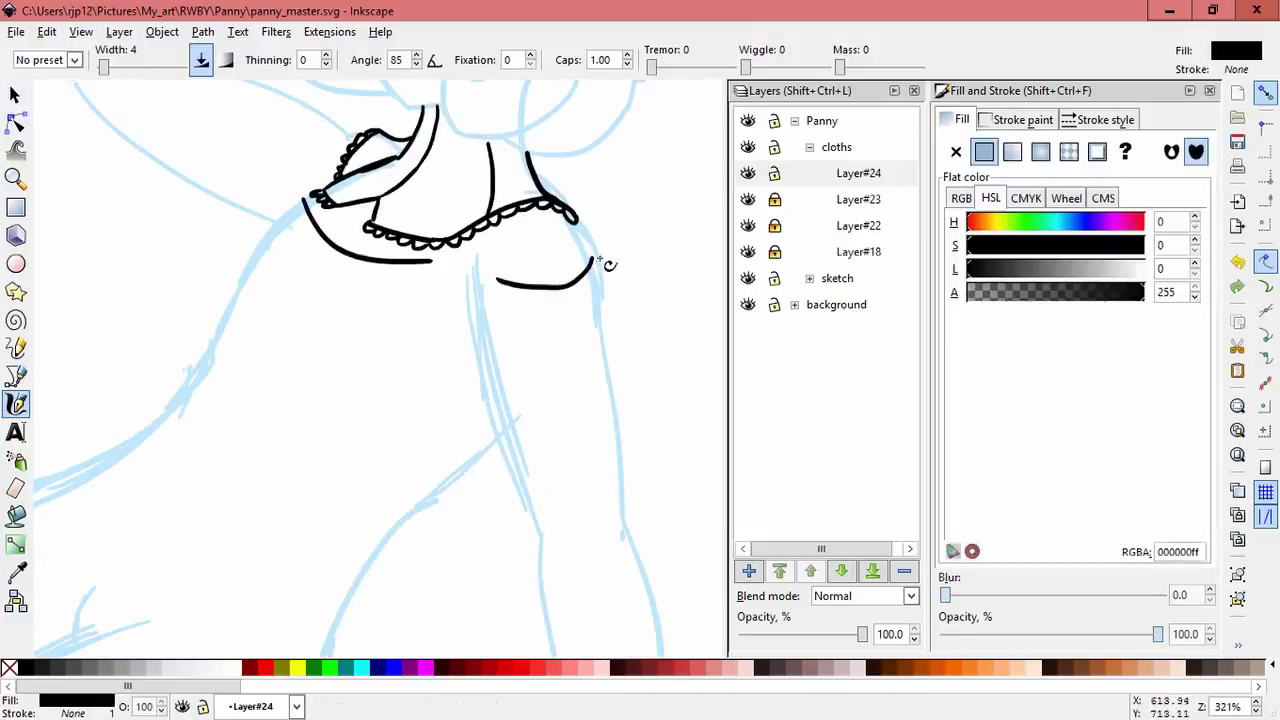
key(space)
click(439, 194)
key(space)
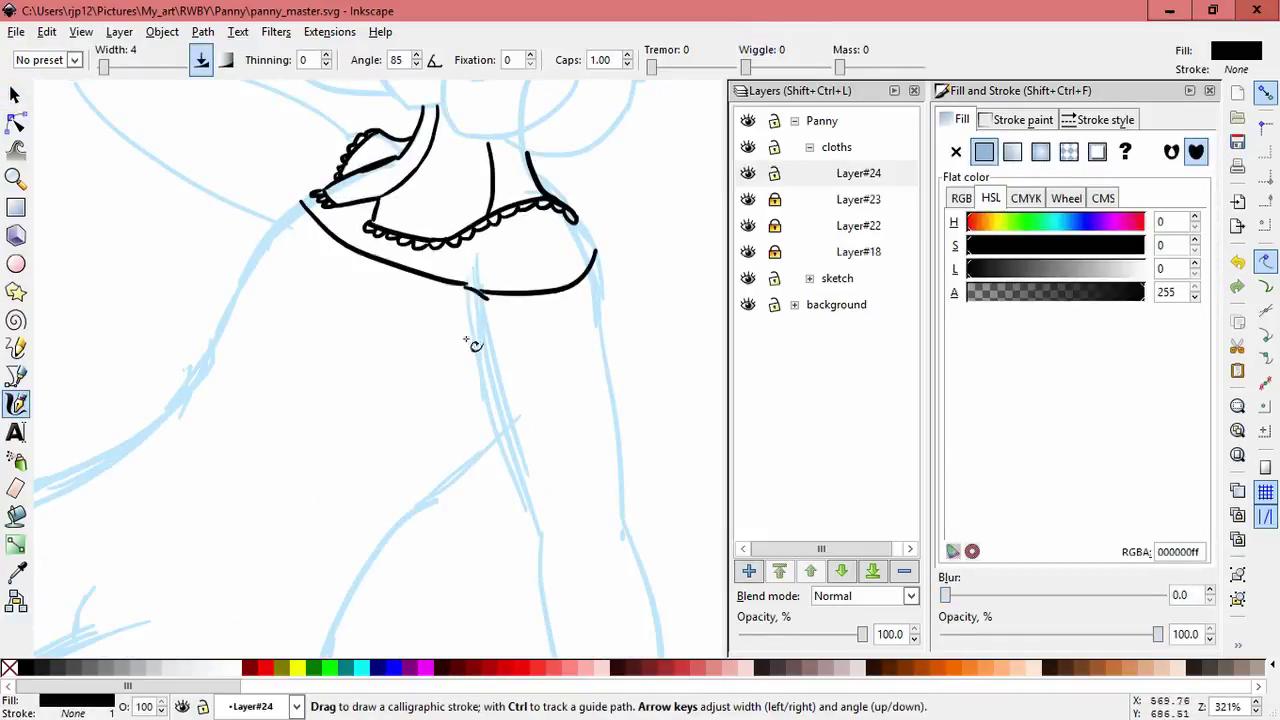
Ink both sides of the supporting arm's upper sleeve down to the elbow.
scroll(425, 305, down, 2)
scroll(425, 305, right, 2)
drag(474, 170, 495, 286)
drag(350, 115, 394, 263)
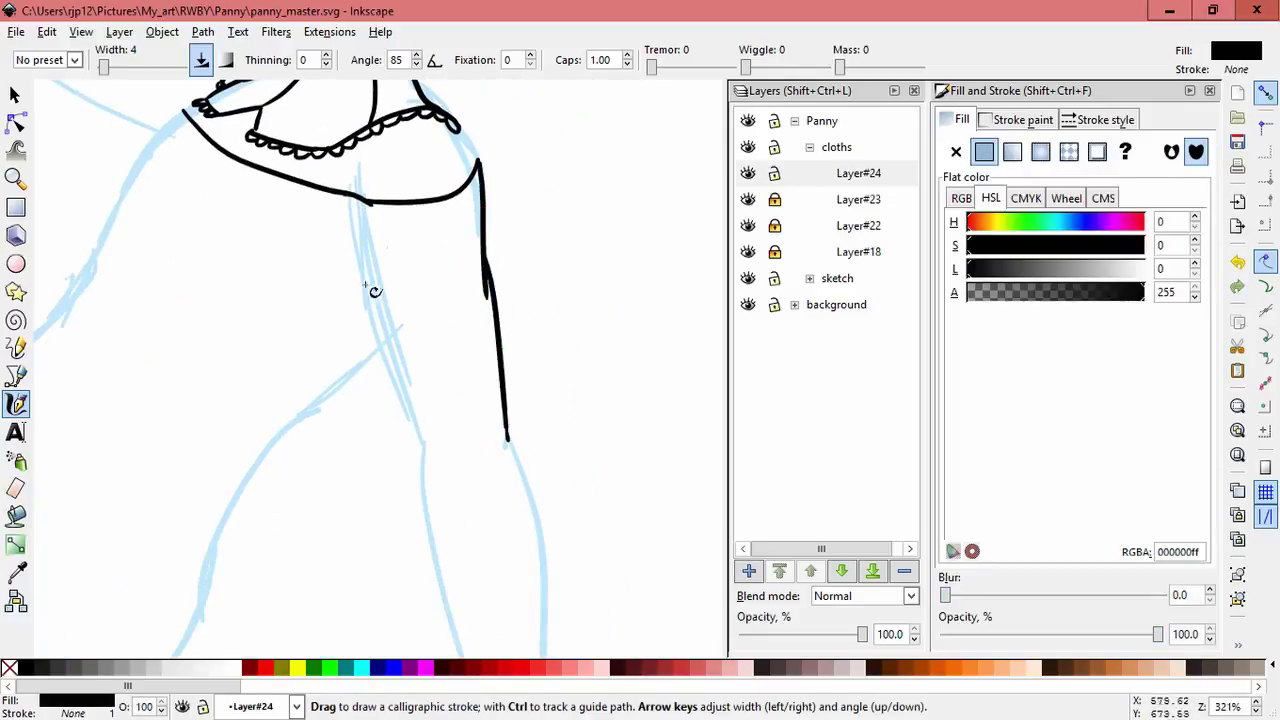
scroll(418, 397, down, 1)
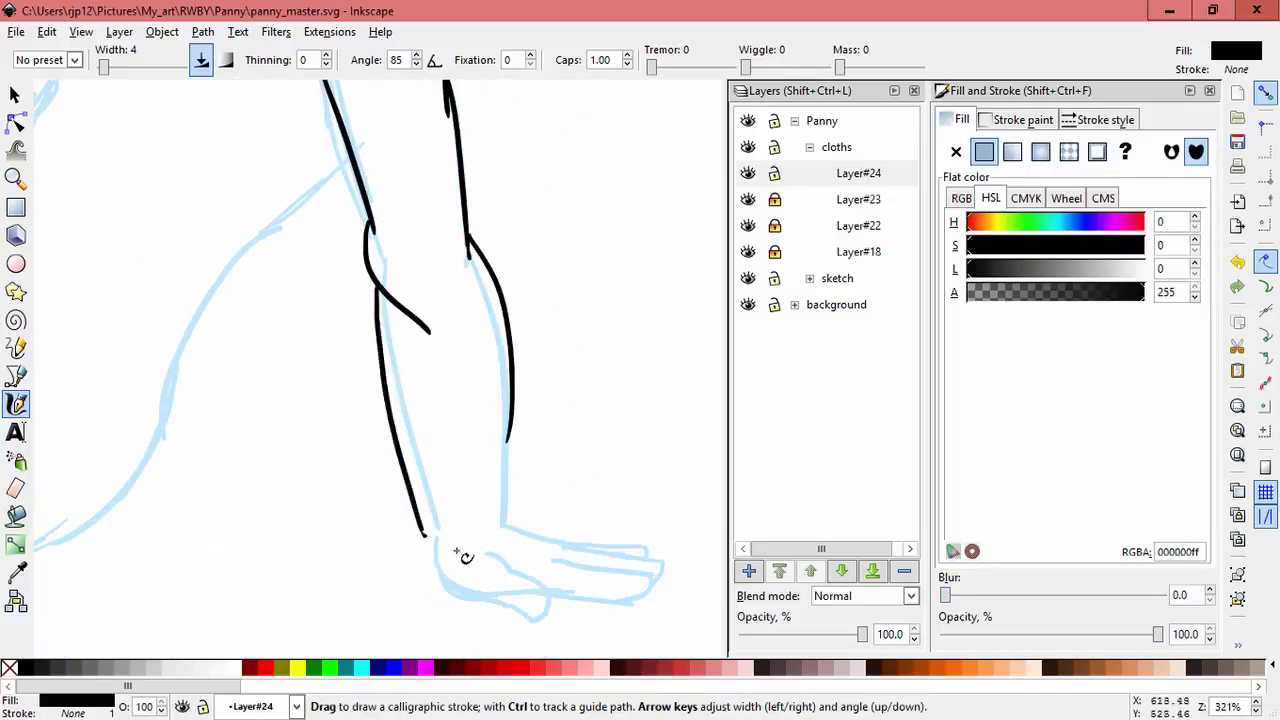
Redraw the supporting arm's forearm sleeve outlines between the elbow and the wrist.
key(space)
click(543, 263)
key(space)
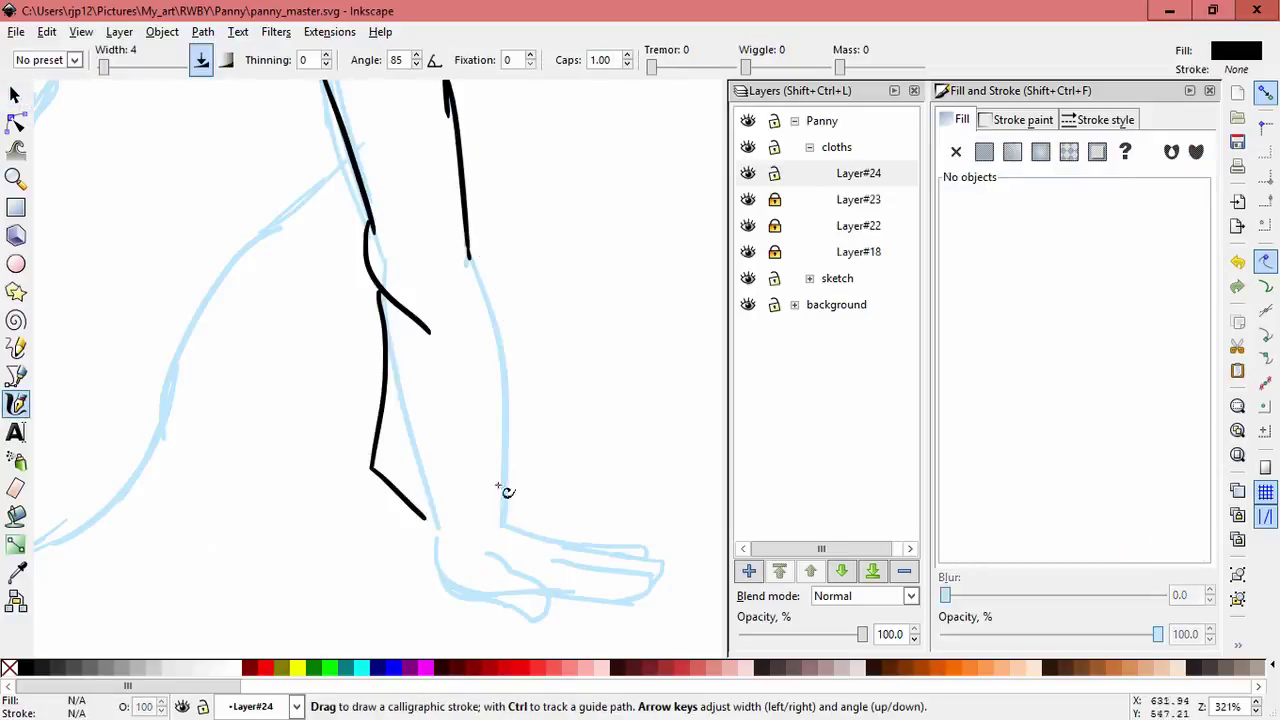
key(ctrl+z)
key(ctrl+shift+z)
key(space)
click(317, 528)
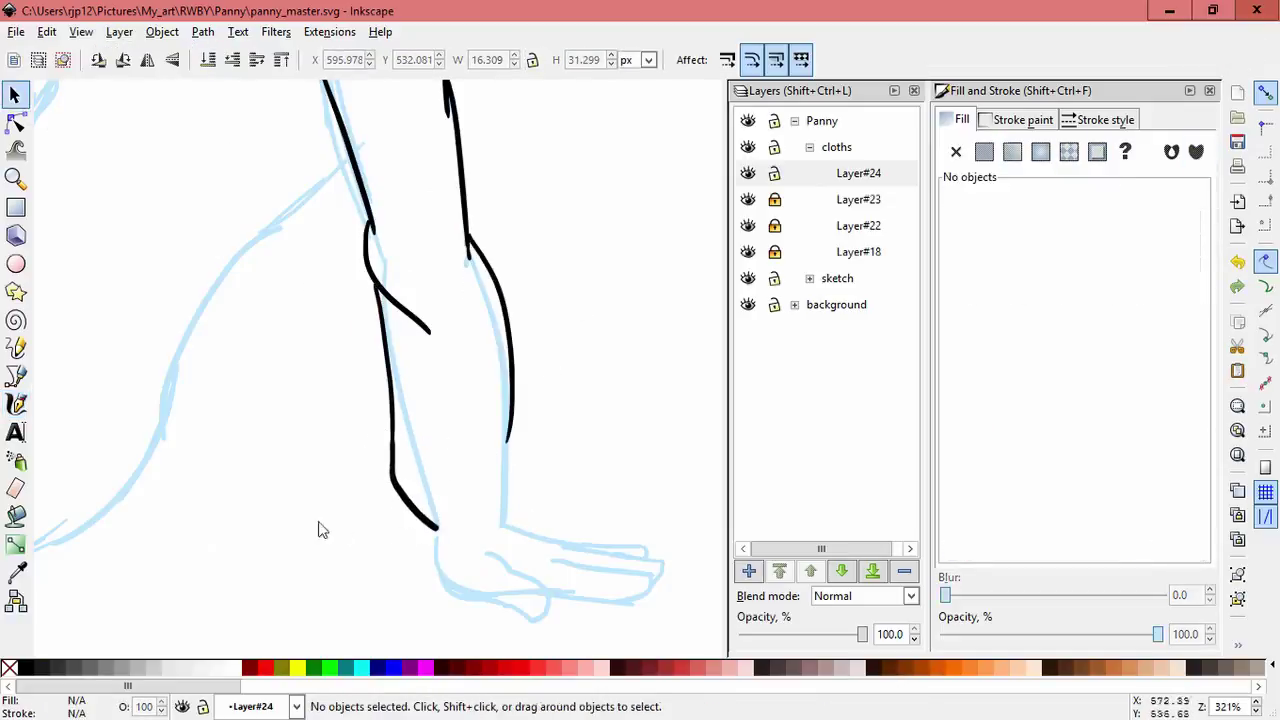
click(507, 442)
key(space)
Ink the torso's contours on both sides below the collar, with a short crease at the supporting arm's armpit.
scroll(390, 362, up, 3)
scroll(390, 362, left, 1)
scroll(271, 494, down, 2)
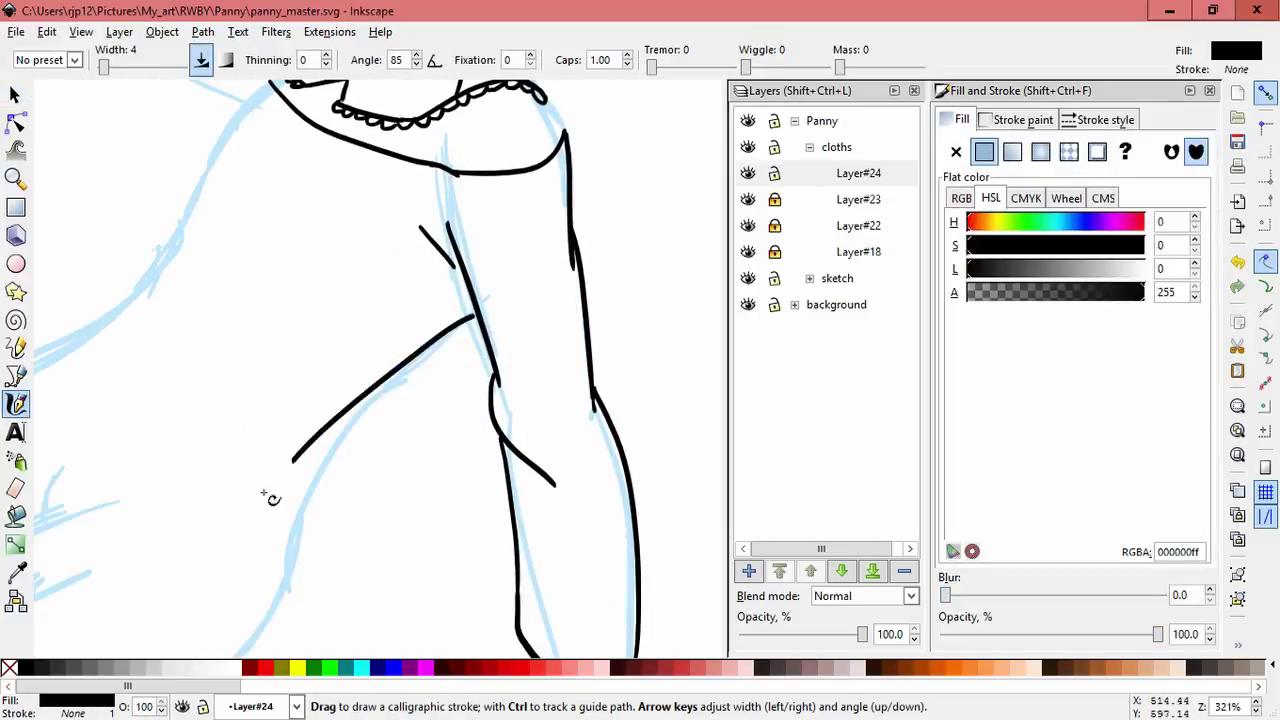
scroll(271, 149, up, 2)
mouse_move(378, 284)
mouse_down()
mouse_move(436, 185)
mouse_move(400, 280)
mouse_move(324, 374)
mouse_up()
scroll(414, 206, down, 1)
scroll(424, 307, down, 2)
Add a new layer above the current one and ink the raised arm's shoulder seam and armpit line.
key(ctrl+shift+n)
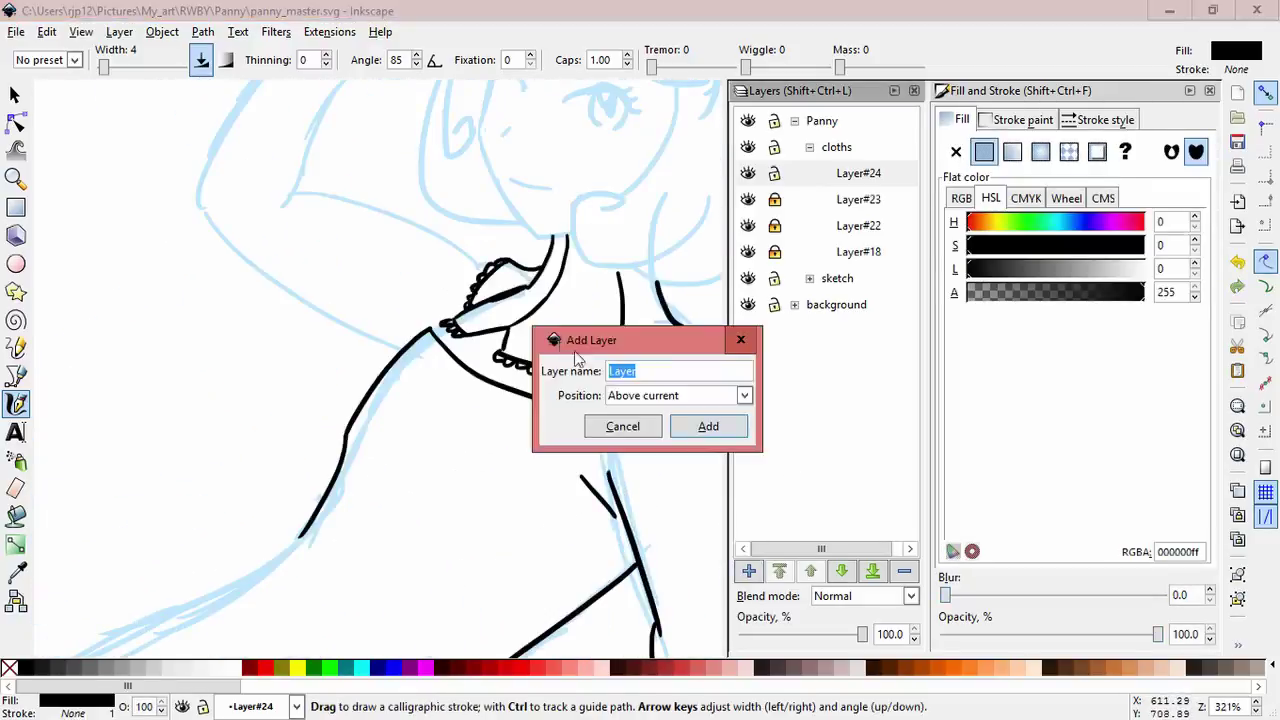
key(Return)
scroll(386, 182, up, 3)
drag(320, 337, 352, 396)
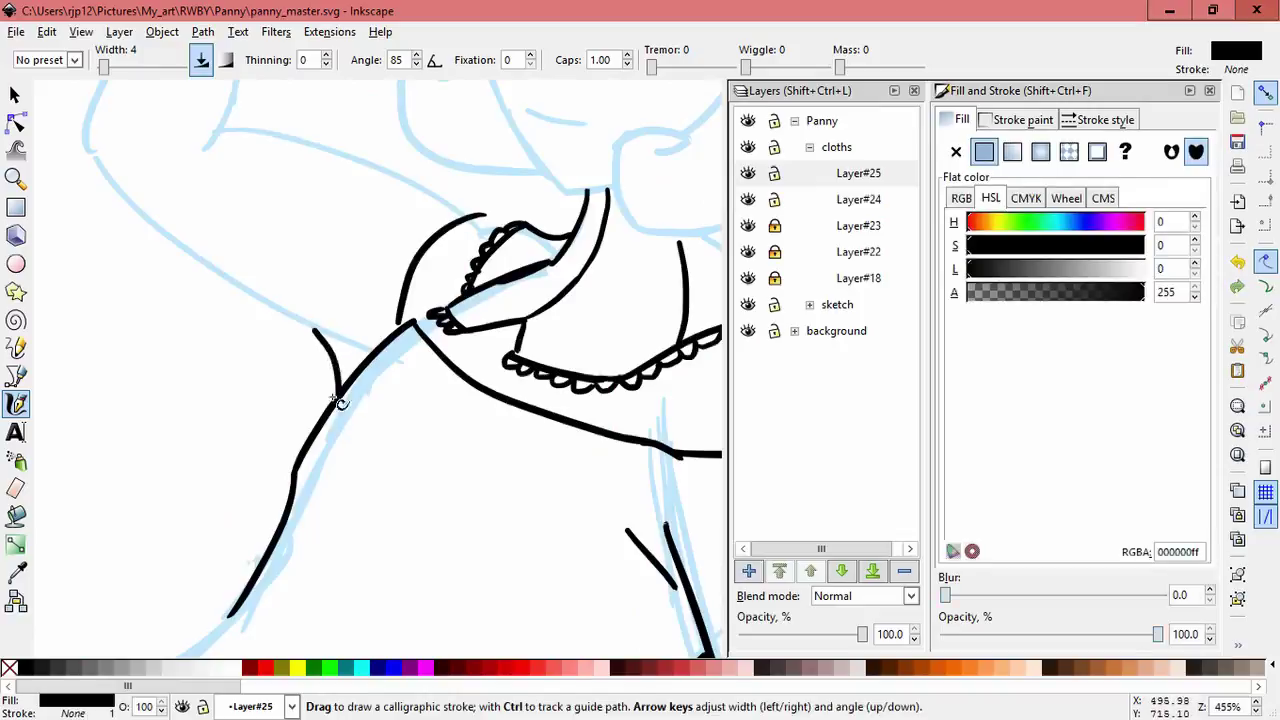
key(ctrl+z)
drag(308, 343, 328, 410)
Ink the raised arm's outer sleeve contour around the elbow and the crease at the inner elbow.
scroll(218, 193, up, 1)
mouse_move(298, 118)
mouse_down()
mouse_move(334, 220)
mouse_move(302, 222)
mouse_up()
scroll(423, 323, up, 4)
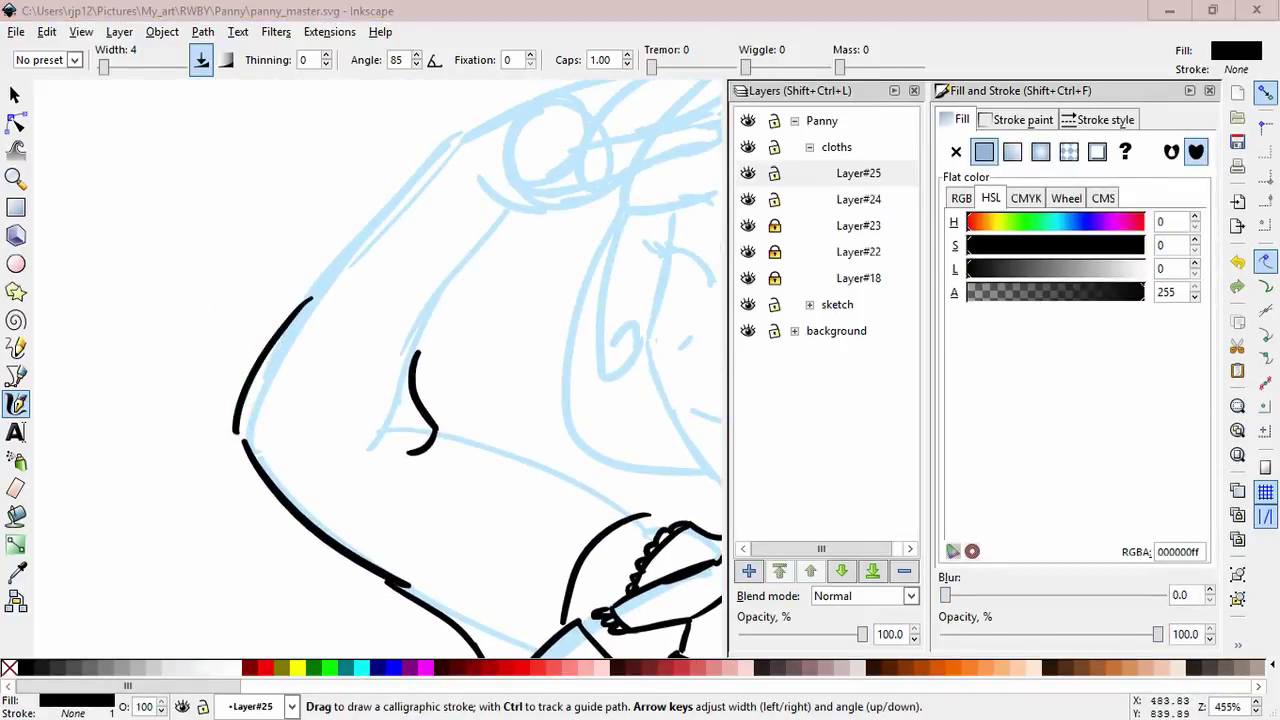
Ink the raised arm's cuff opening at the wrist and the forearm sleeve outlines leading to it.
scroll(397, 186, down, 5)
scroll(378, 174, up, 5)
scroll(378, 174, right, 2)
drag(370, 133, 422, 205)
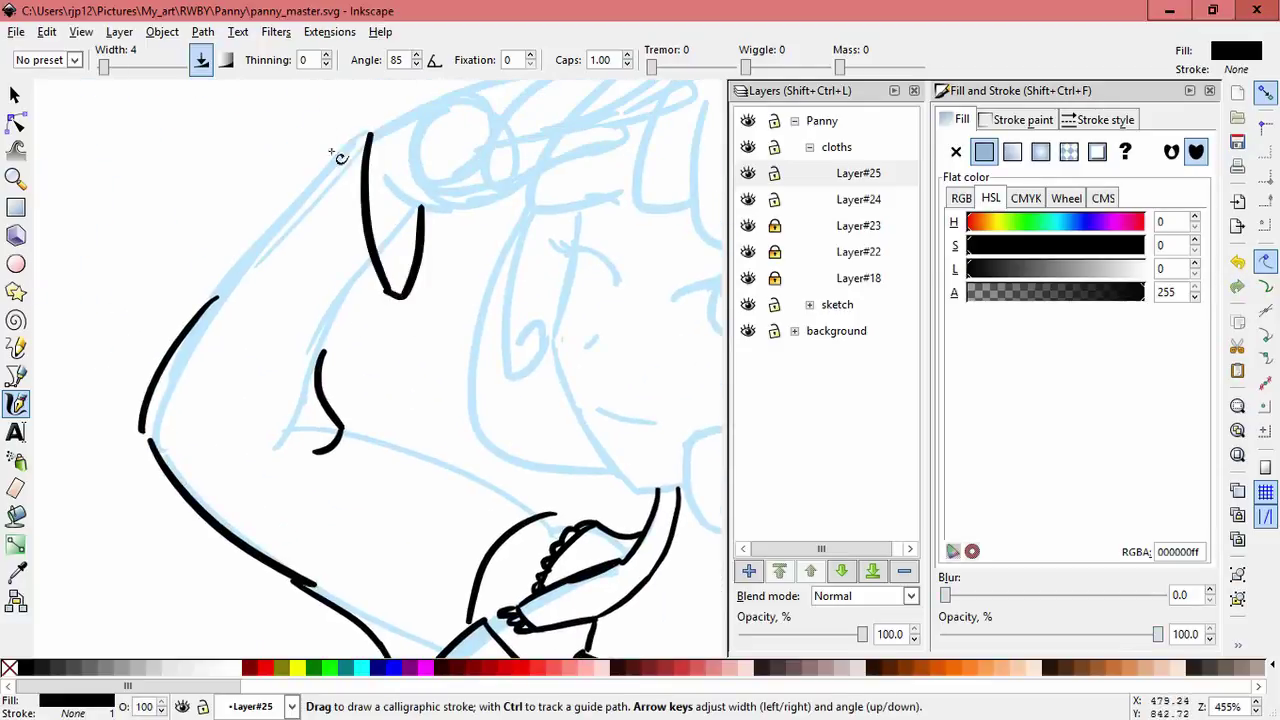
drag(383, 124, 221, 295)
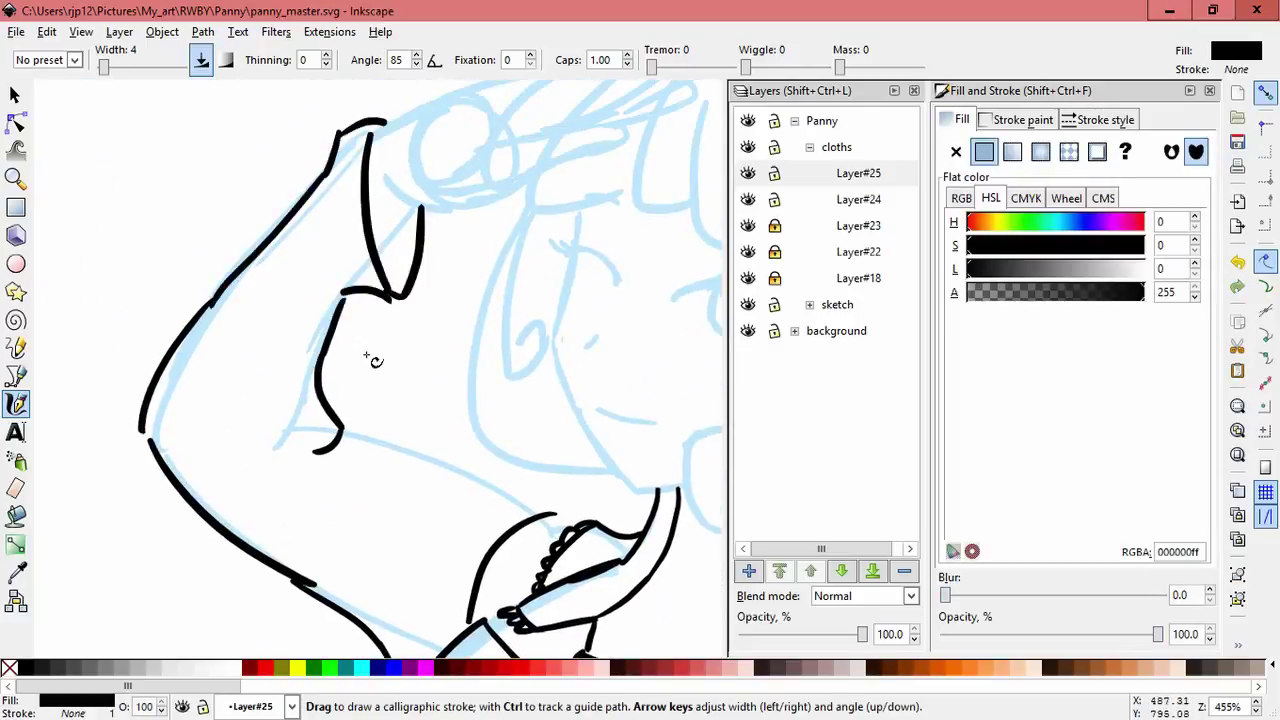
key(ctrl+z)
mouse_move(383, 137)
mouse_down()
mouse_move(352, 134)
mouse_move(338, 150)
mouse_up()
Ink the raised upper arm's sleeve edge from the inner elbow towards the shoulder seam.
scroll(391, 423, down, 3)
scroll(391, 423, right, 3)
drag(225, 290, 392, 340)
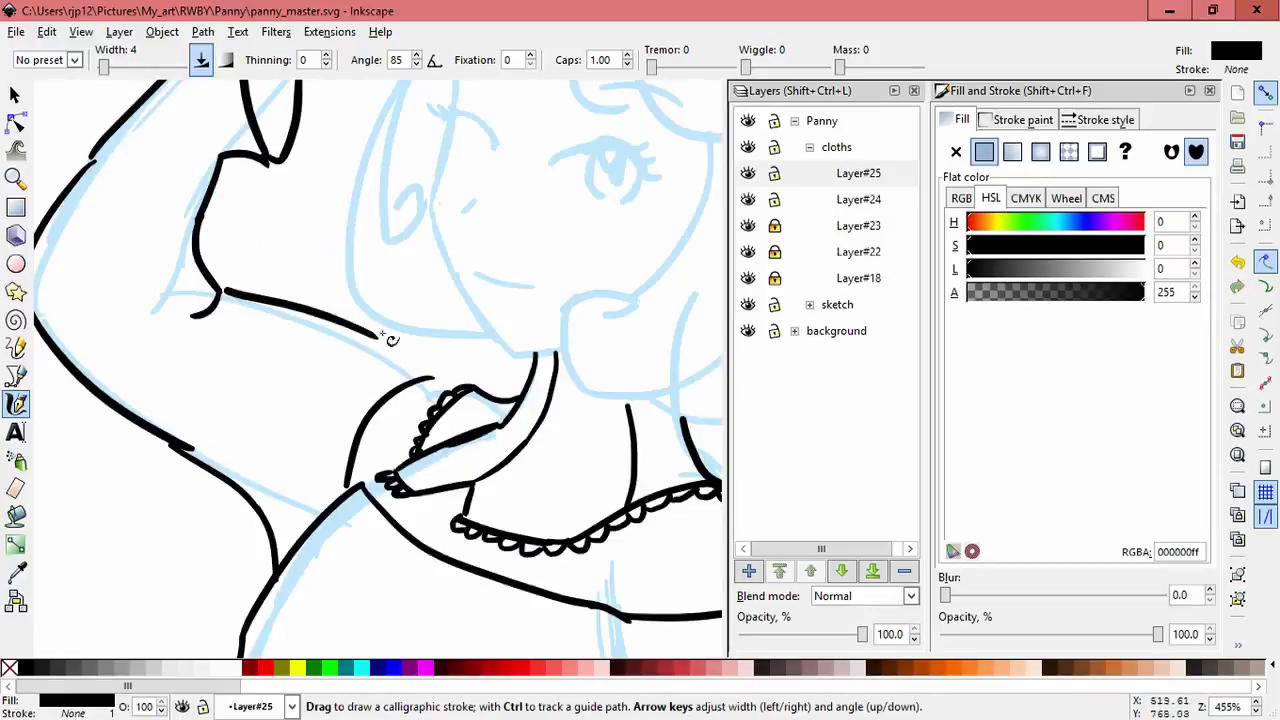
Select the supporting arm's forearm sleeve strokes and scale them down to end higher above the wrist.
scroll(462, 408, down, 2)
scroll(462, 408, down, 5)
key(s)
drag(543, 377, 480, 508)
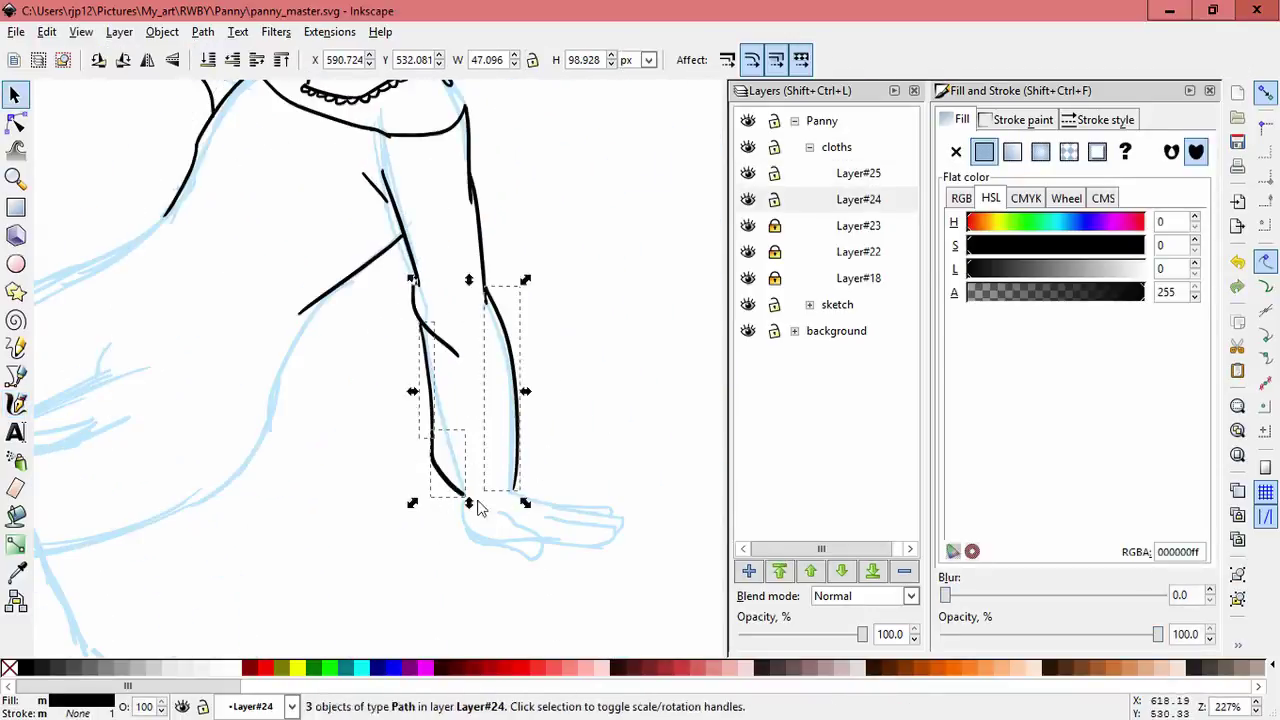
shift+click(516, 440)
drag(477, 432, 457, 449)
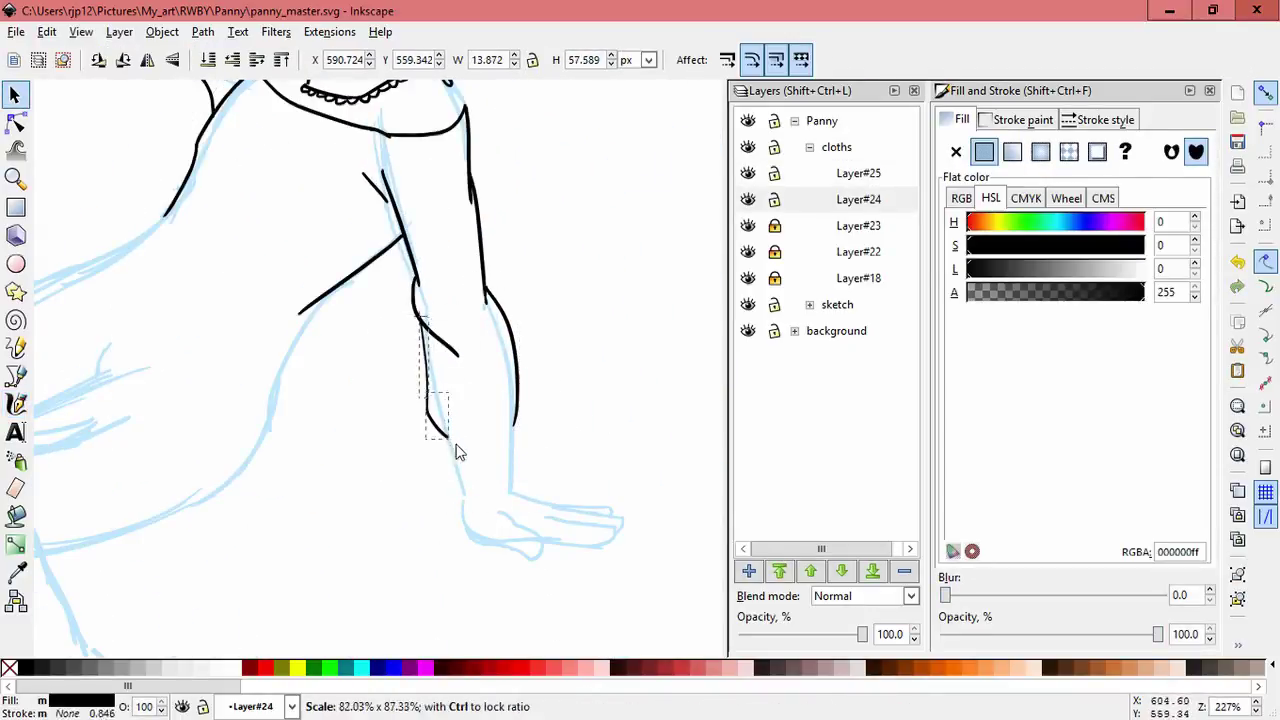
click(245, 482)
Ink the flared cuff around the supporting arm's wrist, with both side edges and a curved lower opening.
scroll(466, 418, down, 1)
scroll(465, 417, up, 2)
key(c)
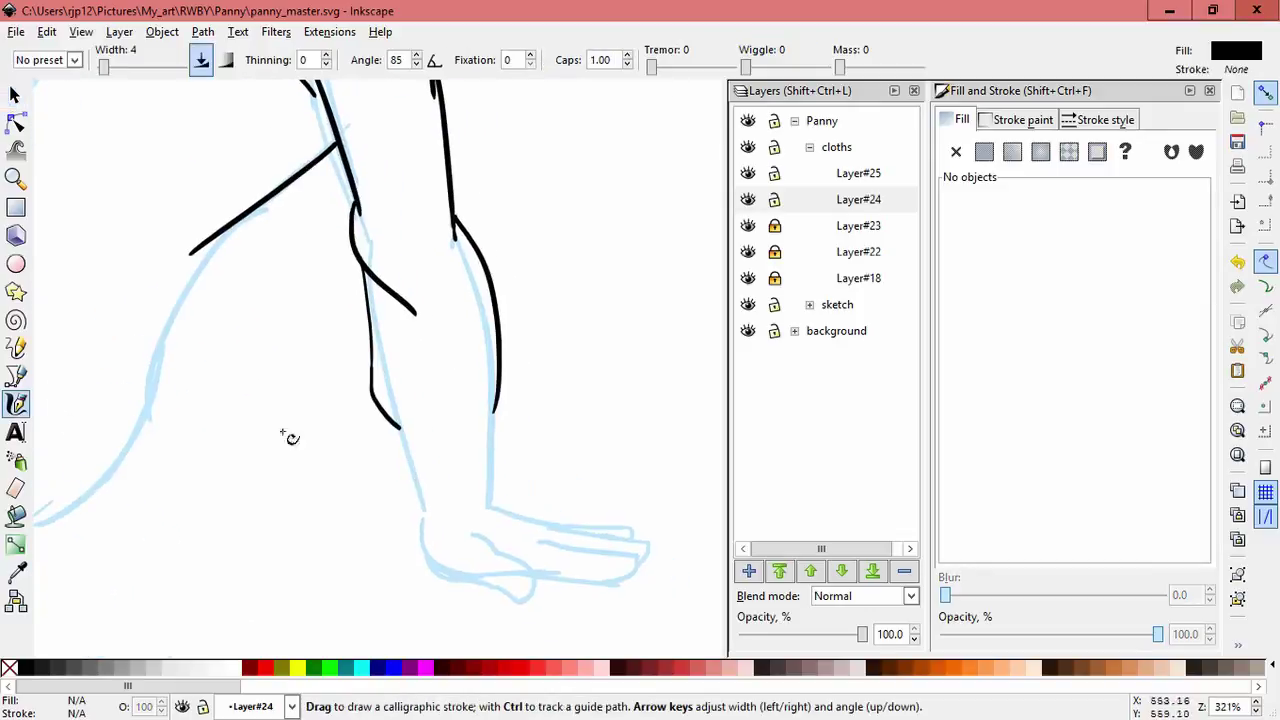
drag(420, 505, 390, 570)
mouse_move(492, 488)
mouse_down()
mouse_move(540, 515)
mouse_move(371, 580)
mouse_up()
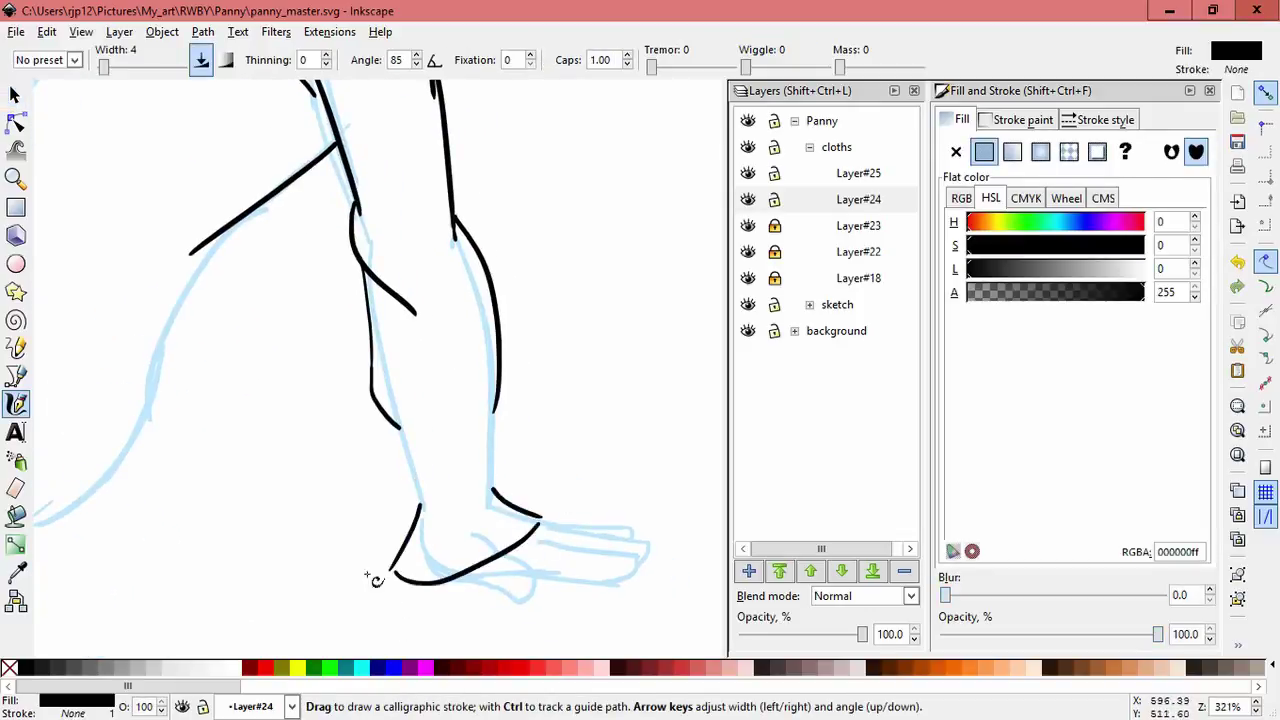
Replace the supporting forearm's sleeve outlines with new strokes running from the elbow down to the flared cuff.
key(space)
key(Escape)
key(space)
drag(362, 272, 420, 505)
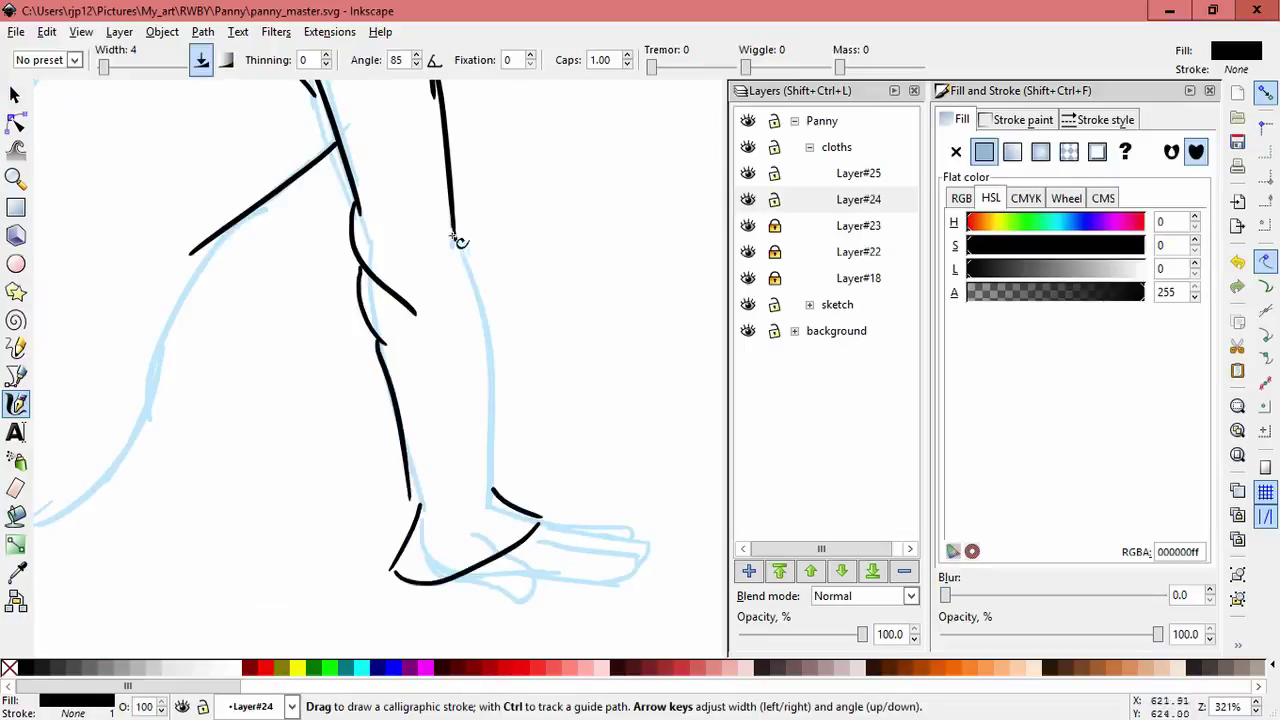
drag(455, 232, 495, 510)
drag(366, 345, 382, 362)
Select the supporting forearm's inner sleeve stroke and reshape it with the Tweak tool.
key(space)
key(Escape)
scroll(519, 503, down, 2)
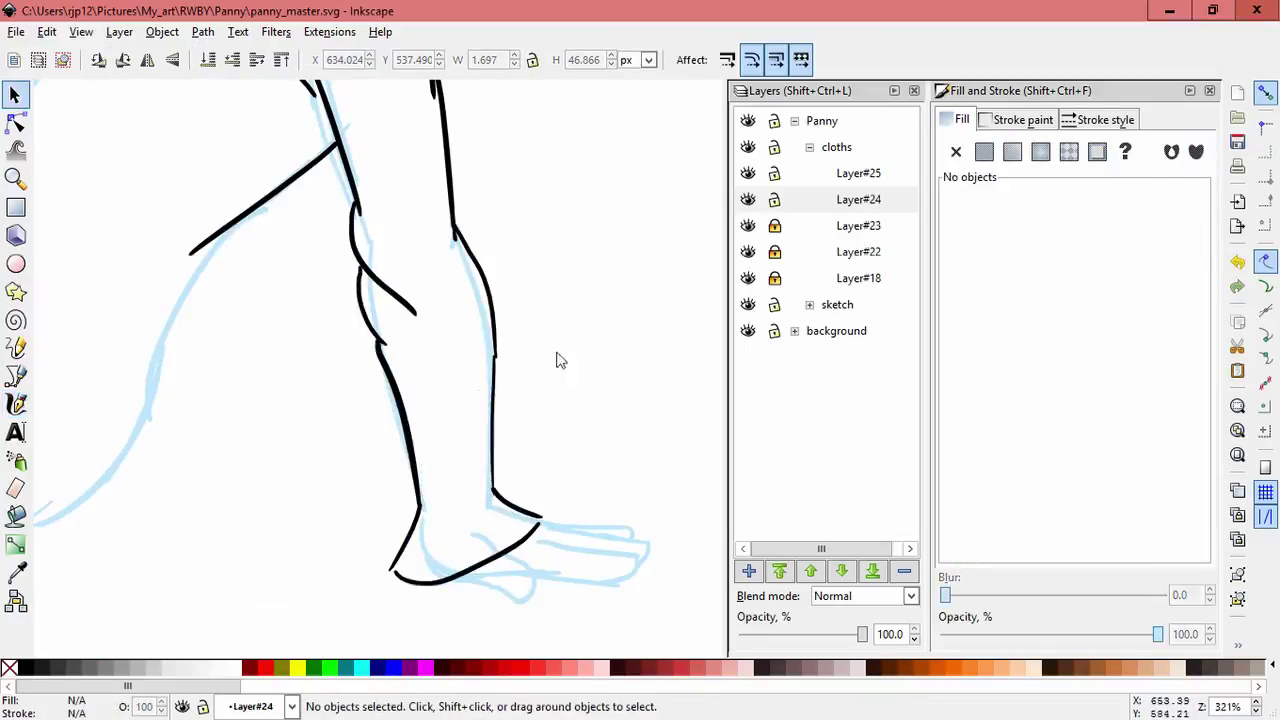
scroll(600, 370, up, 2)
key(Tab)
scroll(462, 418, down, 2)
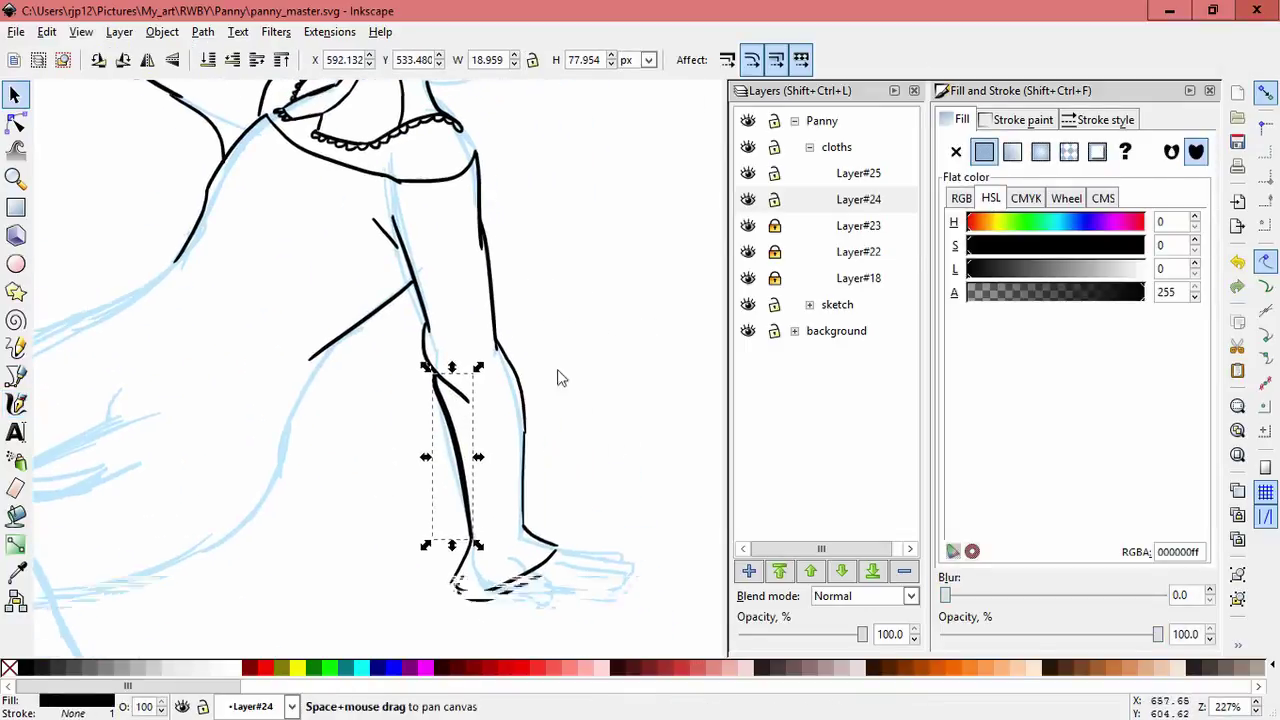
key(w)
key(s)
key(Escape)
Ink small crease lines beside the raised arm's cuff and an extra edge stroke along the cuff opening.
scroll(590, 306, down, 2)
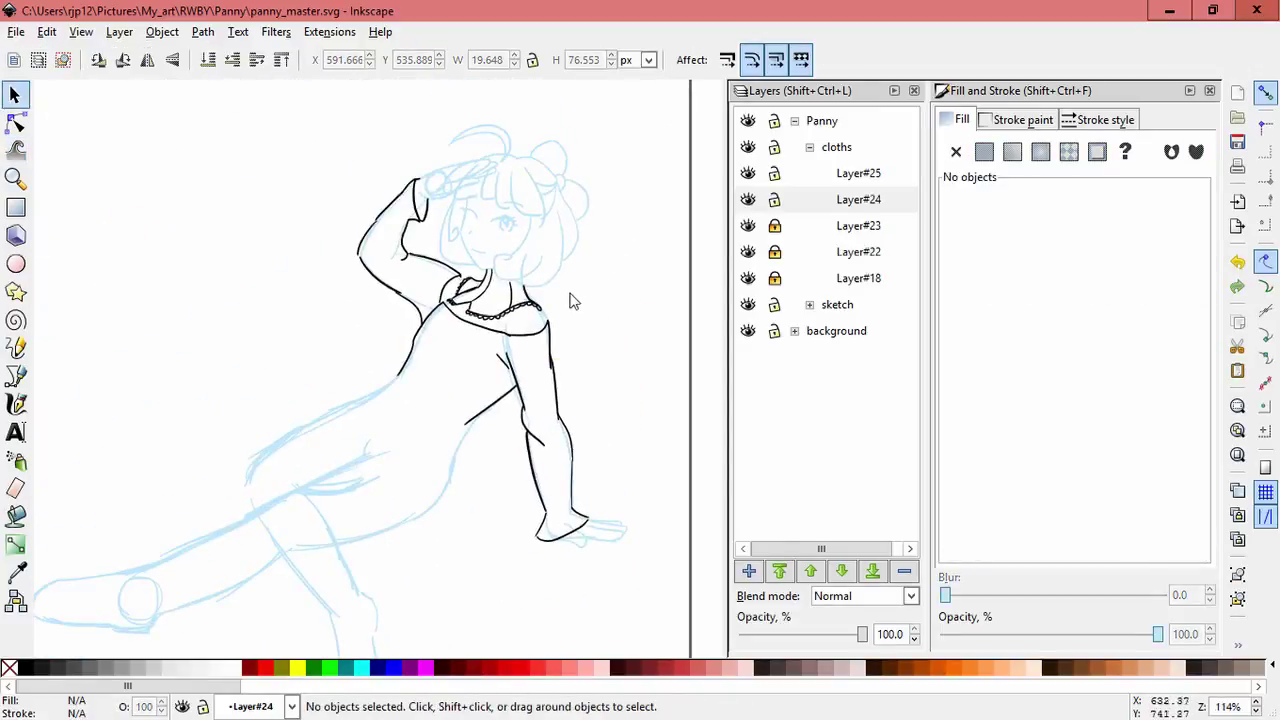
scroll(571, 297, up, 2)
key(c)
scroll(375, 270, up, 2)
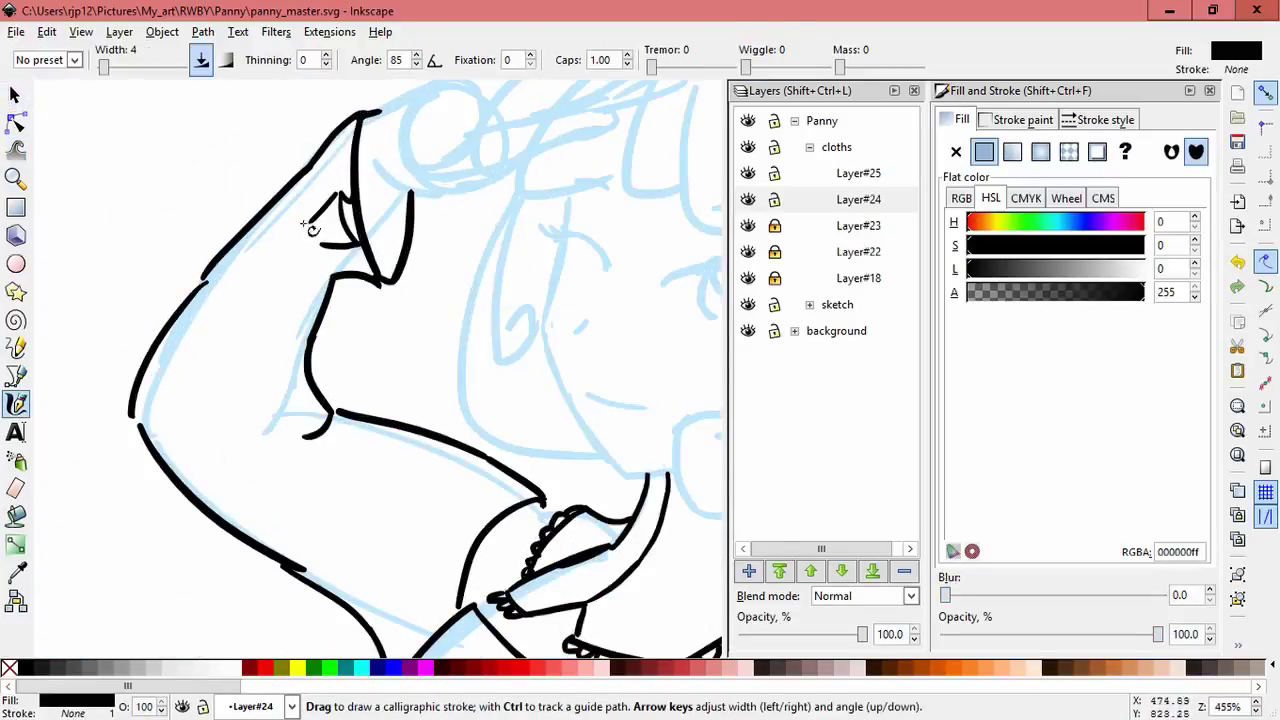
drag(418, 254, 400, 277)
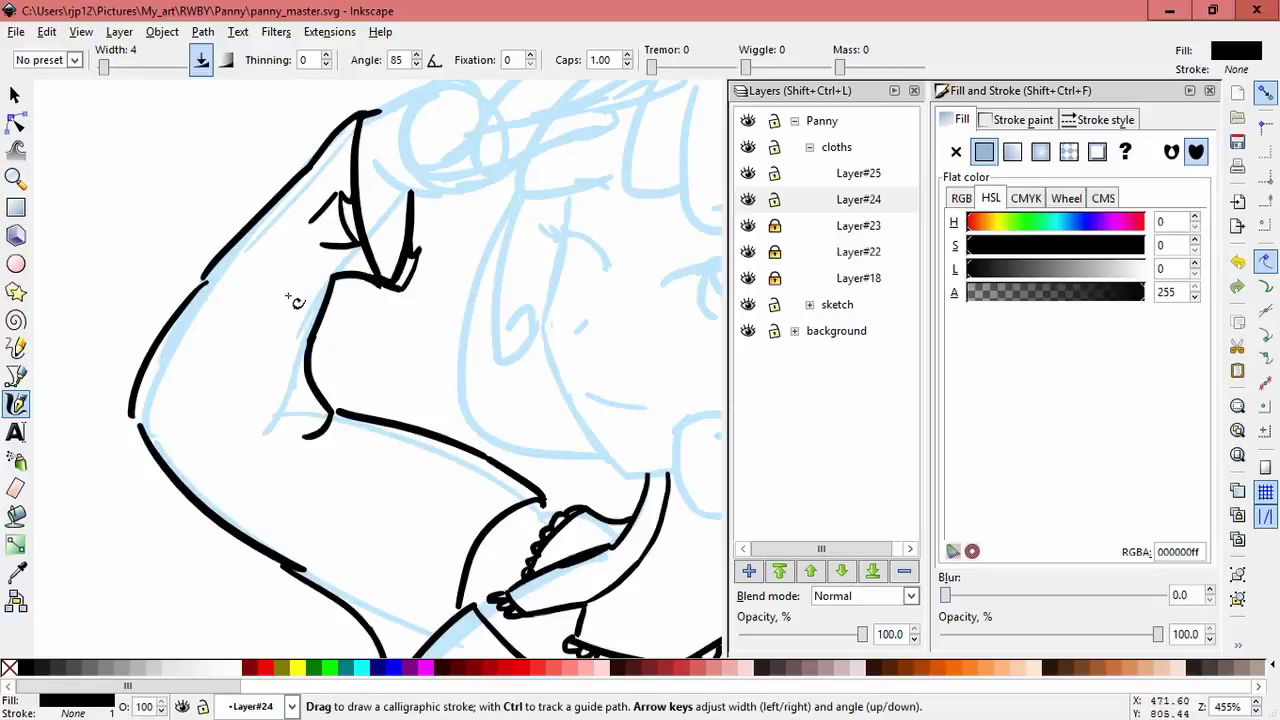
Remove the small crease lines and extra edge strokes around the raised arm's cuff.
mouse_move(332, 178)
mouse_down()
mouse_move(358, 160)
mouse_move(400, 172)
mouse_up()
key(ctrl+z)
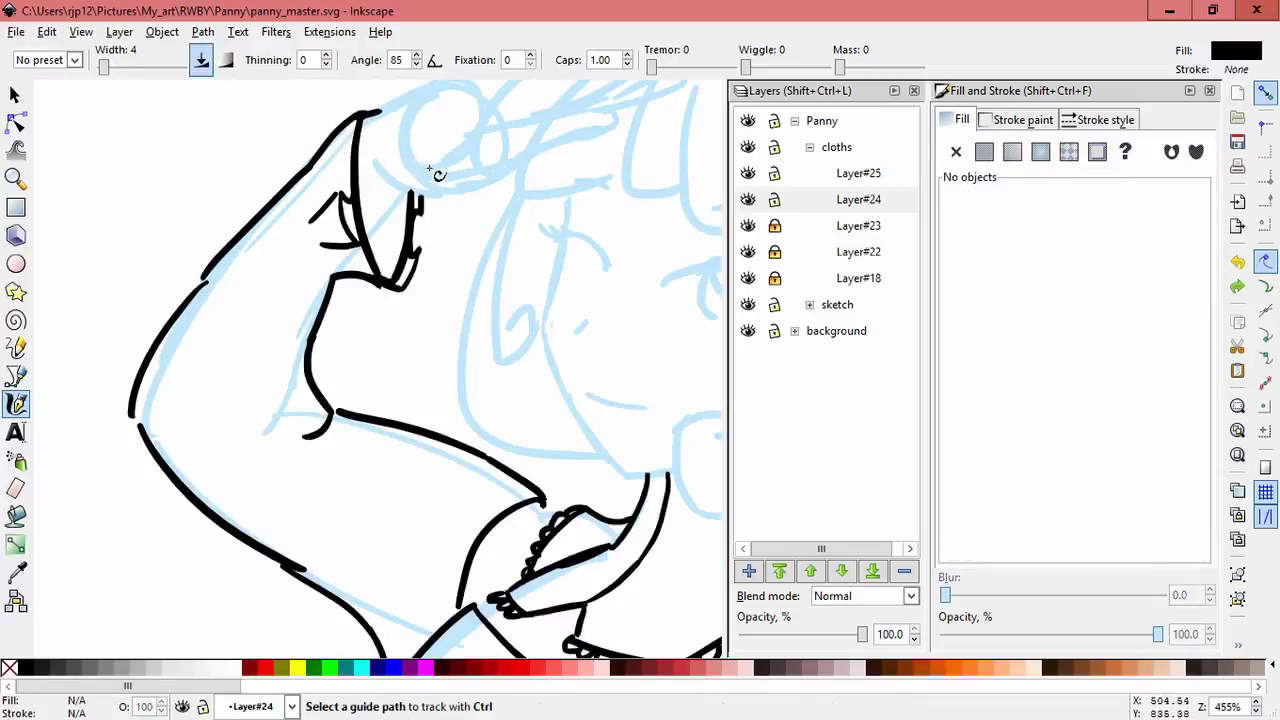
key(s)
click(380, 281)
click(128, 277)
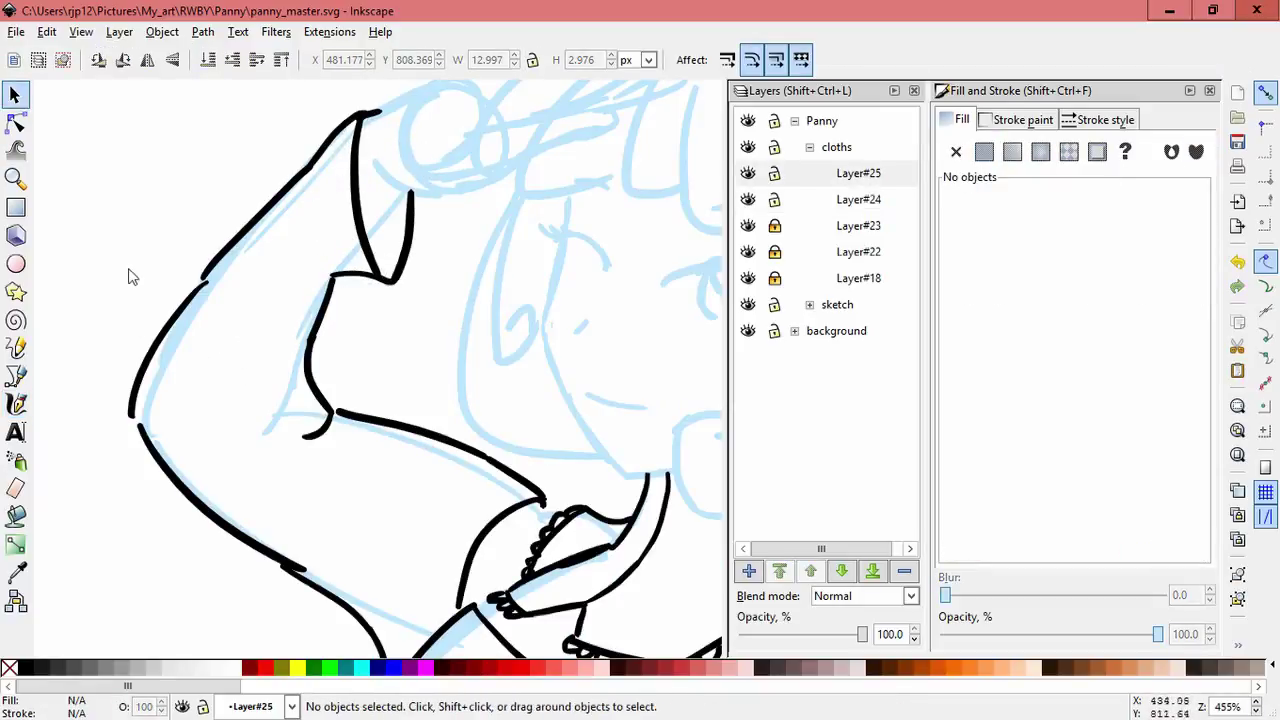
Add a new layer above the current one and lock Layer#25 and Layer#24.
scroll(480, 366, down, 5)
scroll(575, 374, up, 5)
key(ctrl+shift+n)
key(Return)
click(774, 199)
click(774, 225)
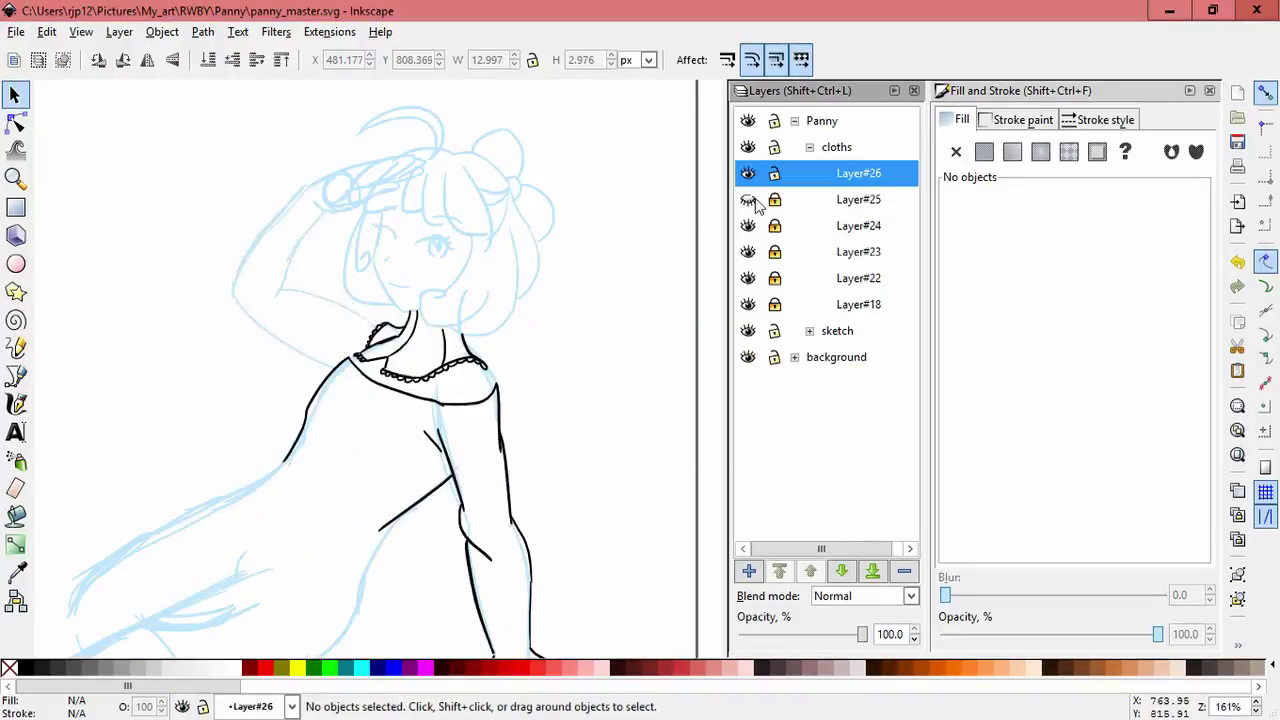
Try inking diagonal strap edges from the scalloped neckline across the collar and chest.
scroll(350, 370, down, 3)
key(c)
scroll(455, 303, up, 1)
click(518, 268)
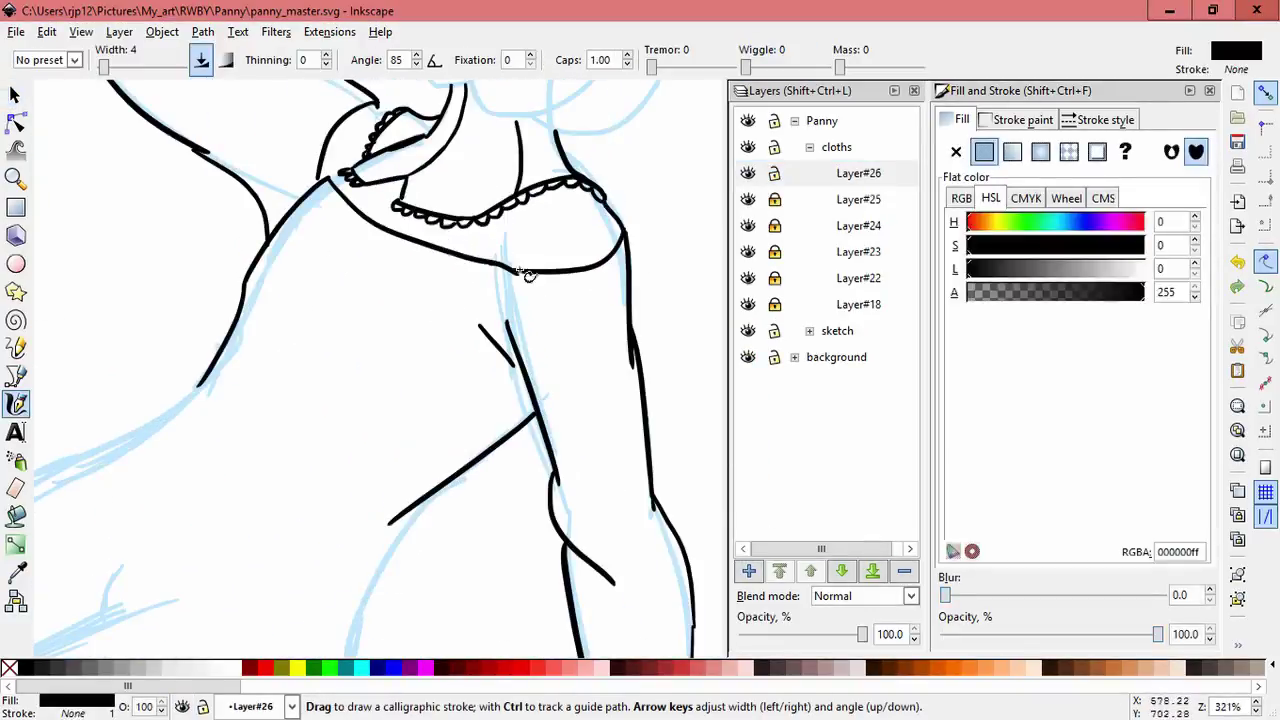
mouse_move(368, 328)
mouse_down()
mouse_move(457, 240)
mouse_move(475, 241)
mouse_move(457, 280)
mouse_move(468, 268)
mouse_up()
key(s)
click(500, 257)
key(c)
key(Escape)
key(s)
click(528, 248)
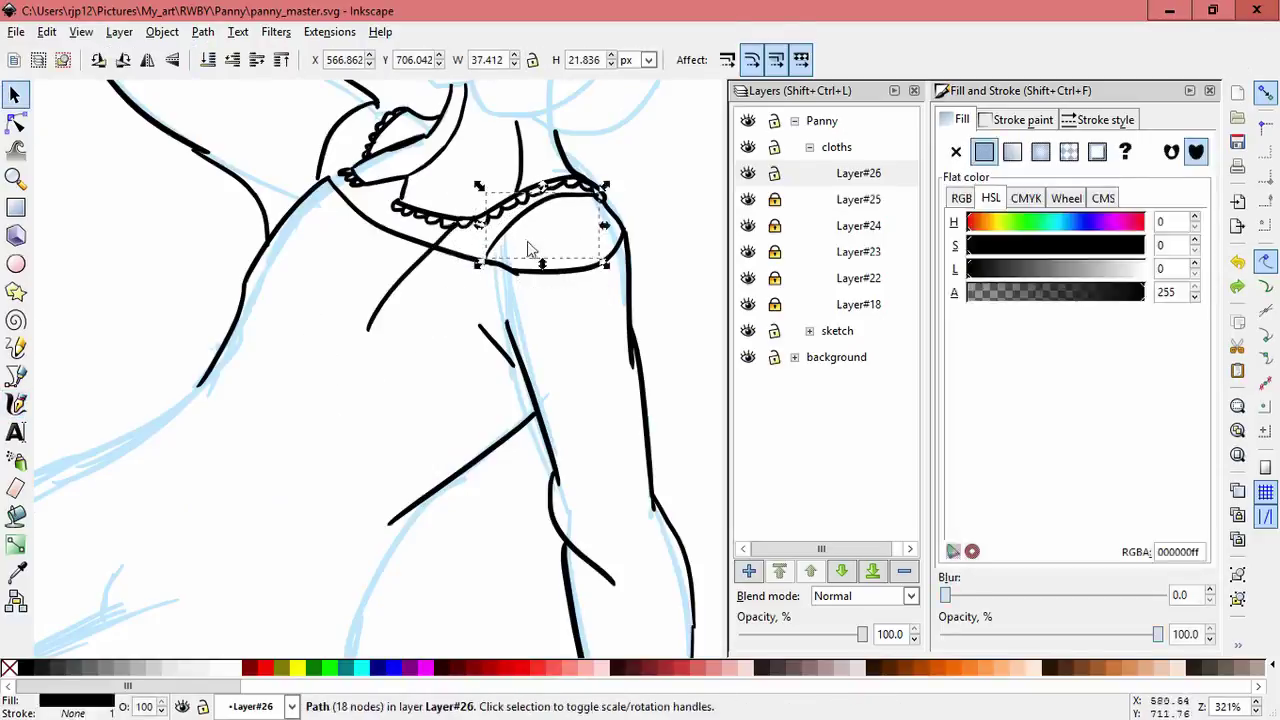
key(c)
mouse_move(274, 243)
mouse_down()
mouse_move(285, 262)
mouse_move(232, 330)
mouse_move(337, 257)
mouse_move(432, 276)
mouse_up()
key(ctrl+z)
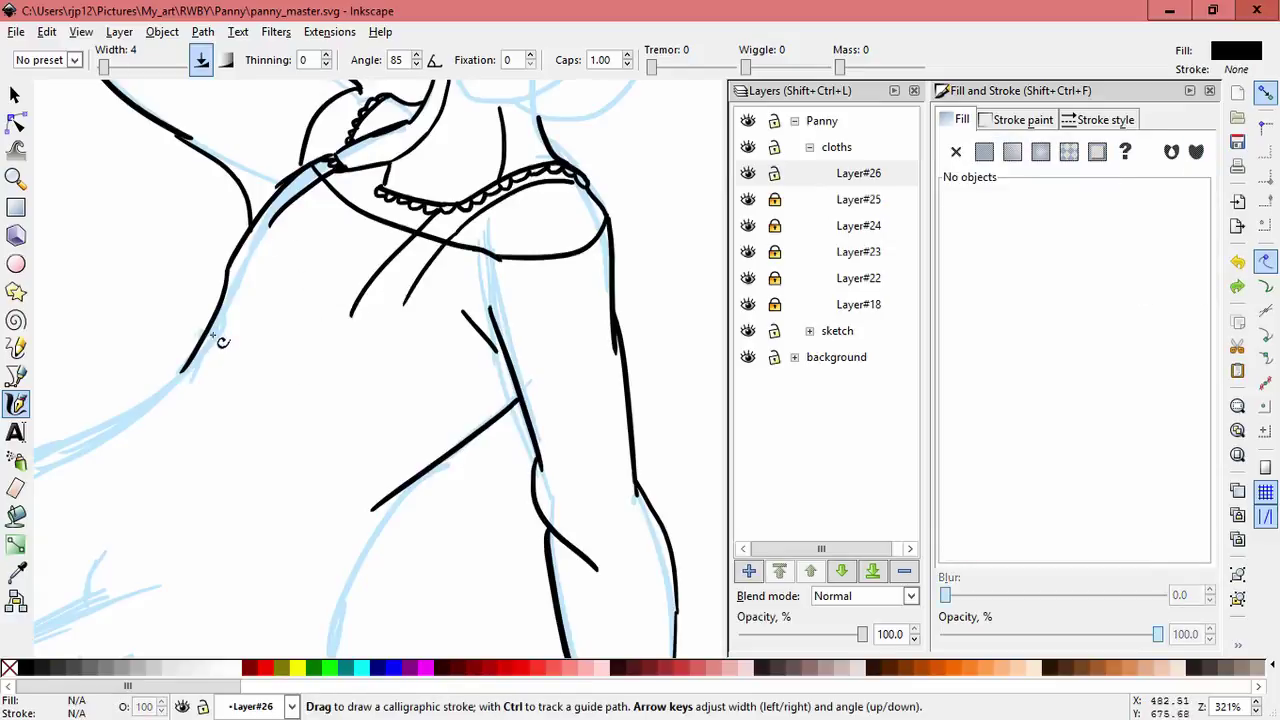
key(ctrl+z)
Ink the ruffle's wavy upper edge and fold lines along the front collar band toward the supporting arm's shoulder.
scroll(557, 243, up, 1)
mouse_move(459, 249)
mouse_down()
mouse_move(474, 286)
mouse_move(531, 309)
mouse_move(560, 262)
mouse_up()
drag(565, 252, 612, 287)
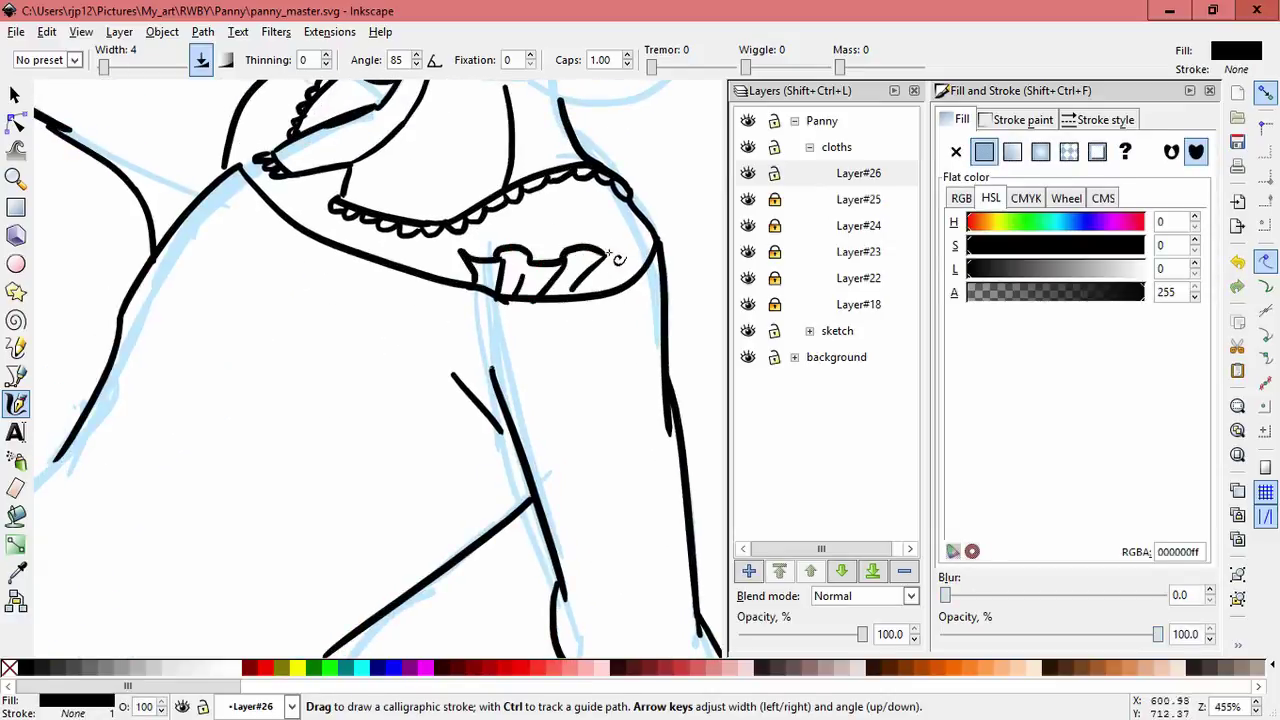
drag(652, 228, 622, 296)
drag(650, 213, 652, 220)
Continue the ruffle folds along the rest of the collar band and around the raised arm's shoulder.
scroll(560, 250, up, 1)
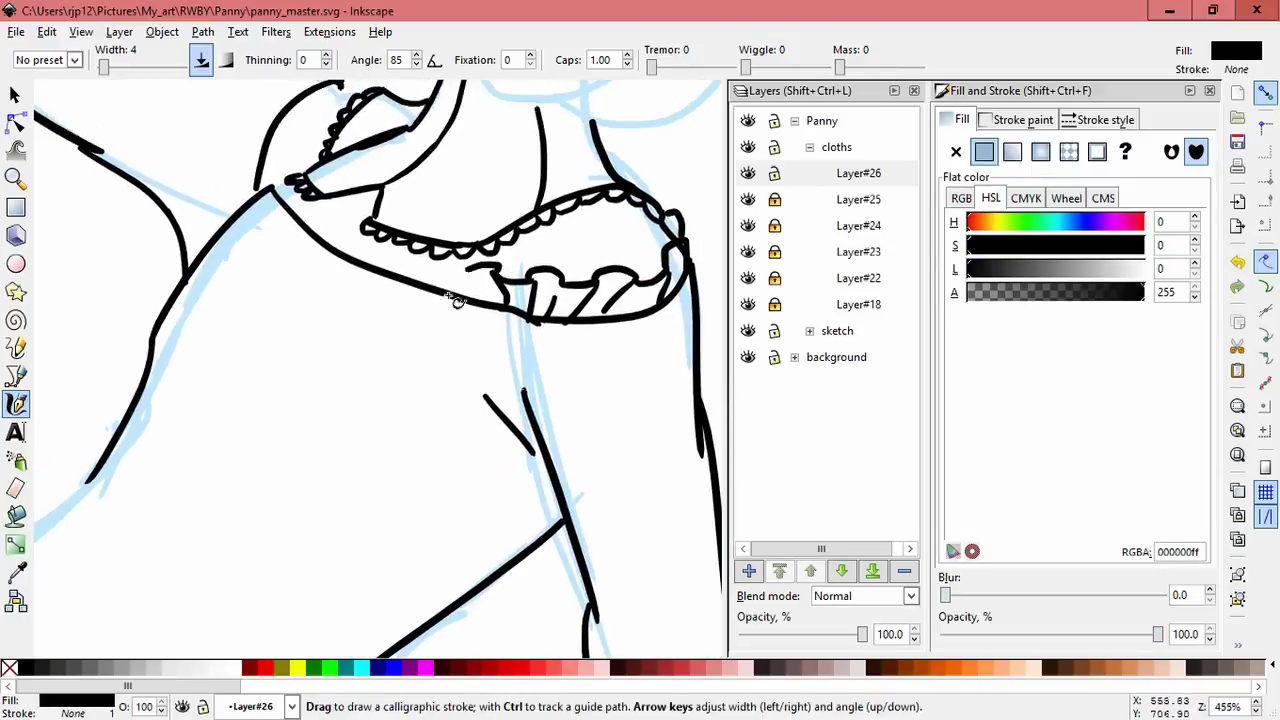
mouse_move(455, 262)
mouse_down()
mouse_move(449, 283)
mouse_move(425, 280)
mouse_up()
drag(370, 248, 383, 266)
scroll(292, 312, up, 1)
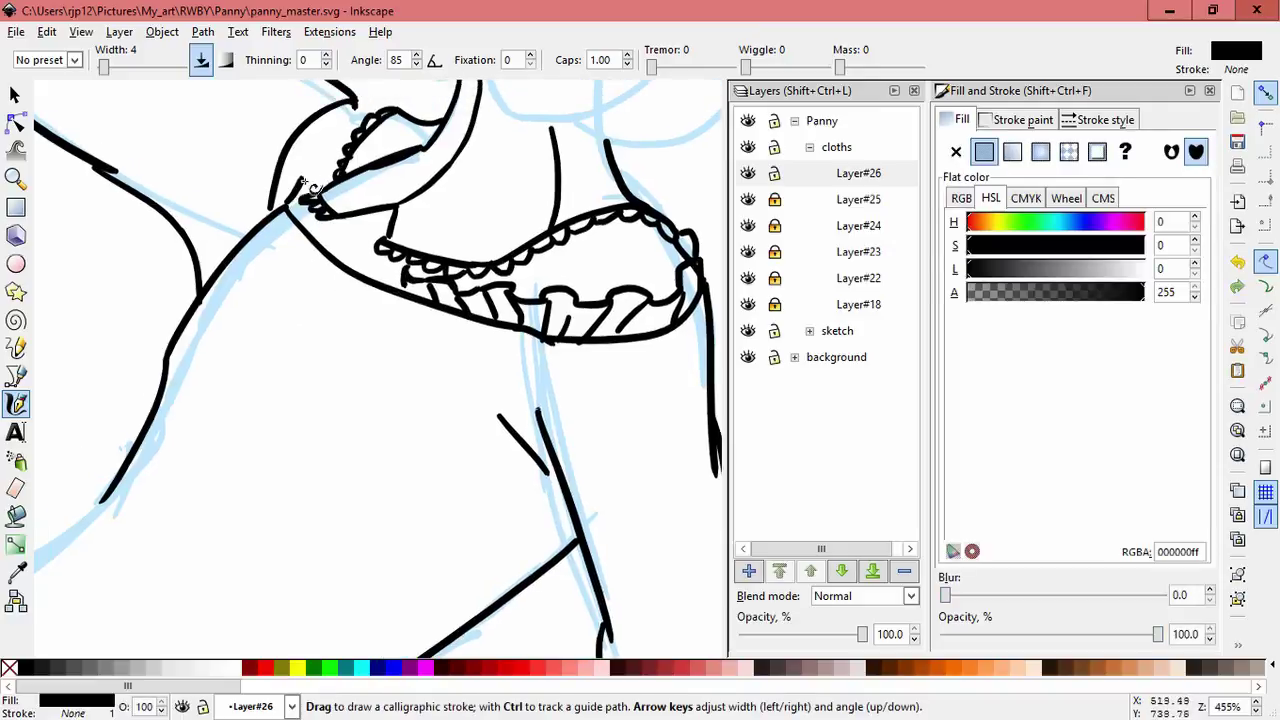
mouse_move(312, 250)
mouse_down()
mouse_move(328, 240)
mouse_move(320, 215)
mouse_up()
scroll(327, 245, up, 3)
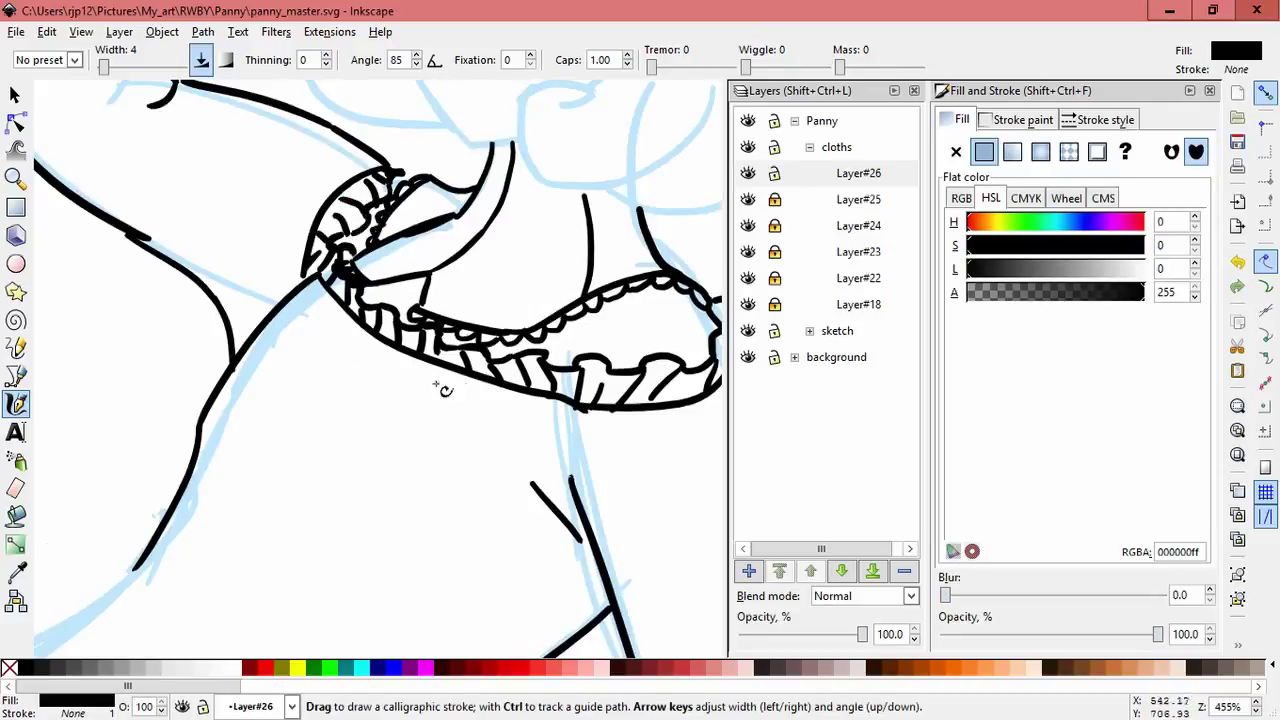
Add a new layer and ink a leaf-shaped panel outline hanging below the ruffled collar on the raised arm's side.
scroll(443, 390, down, 2)
scroll(443, 390, left, 3)
key(shift+ctrl+n)
drag(395, 243, 318, 390)
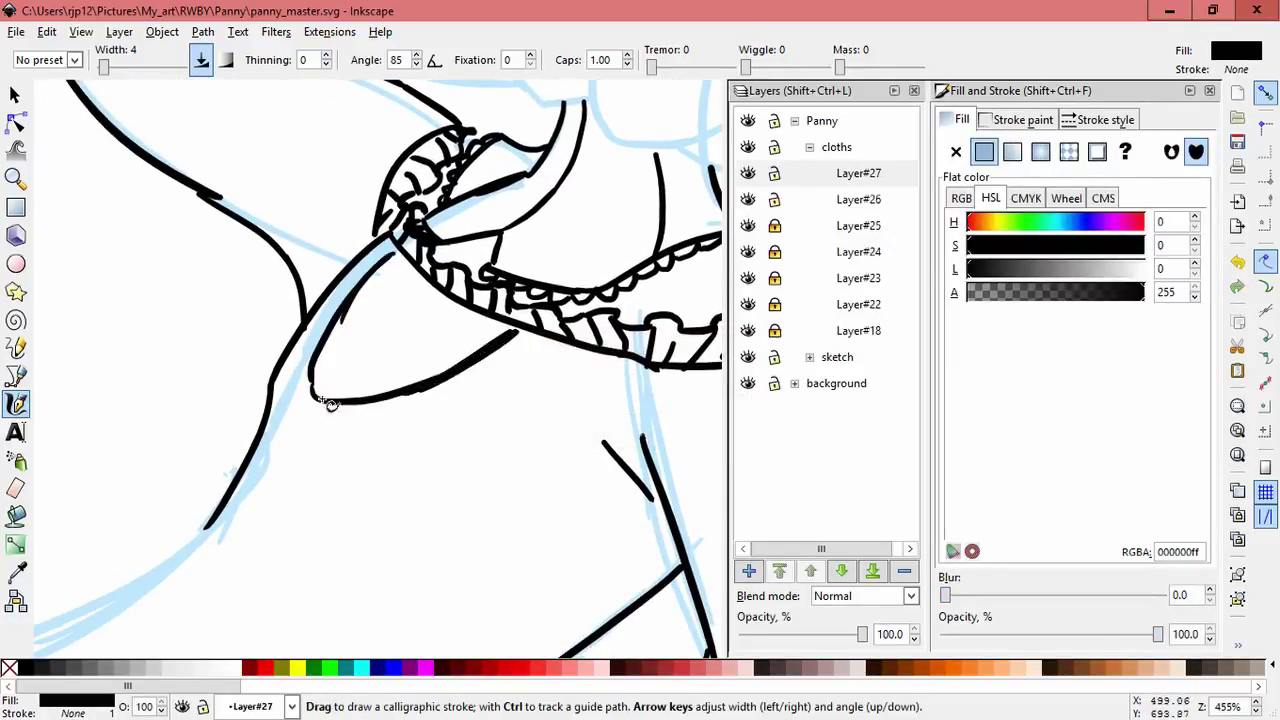
Add another layer and ink two curved lengthwise lines inside the leaf-shaped panel.
key(shift+ctrl+n)
key(Return)
drag(425, 288, 313, 392)
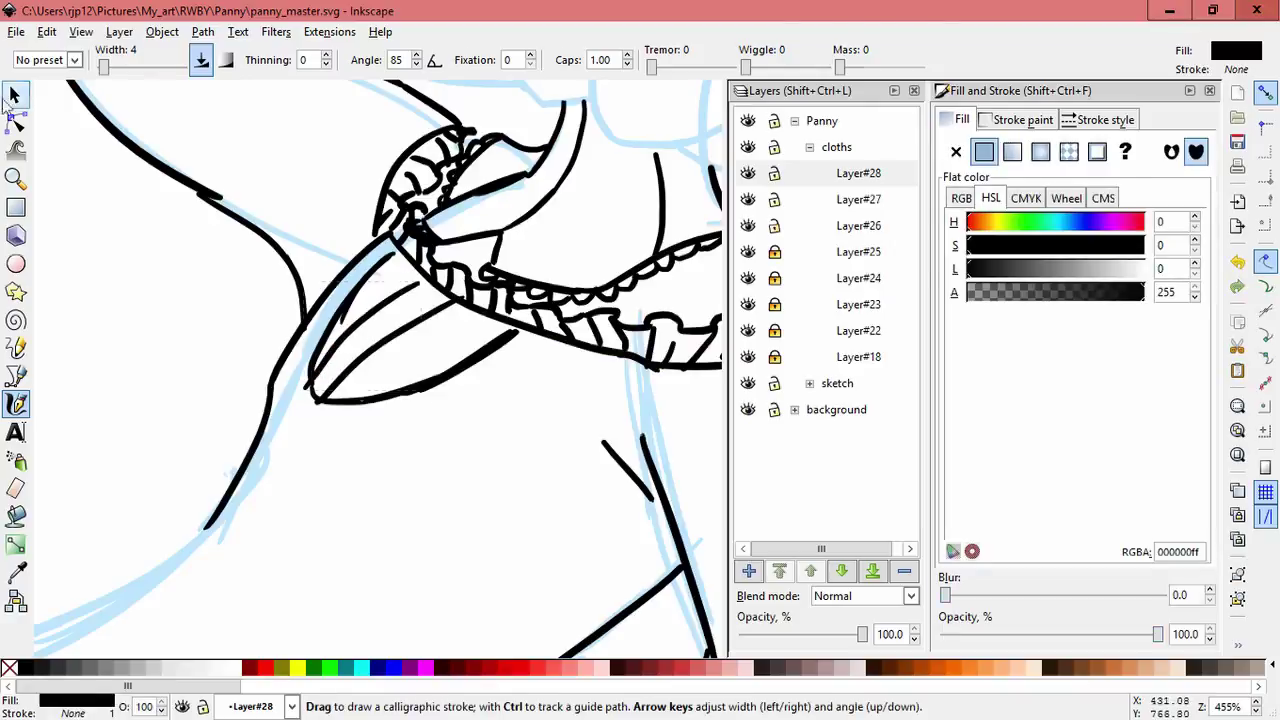
key(space)
key(ctrl+a)
key(ctrl+k)
key(space)
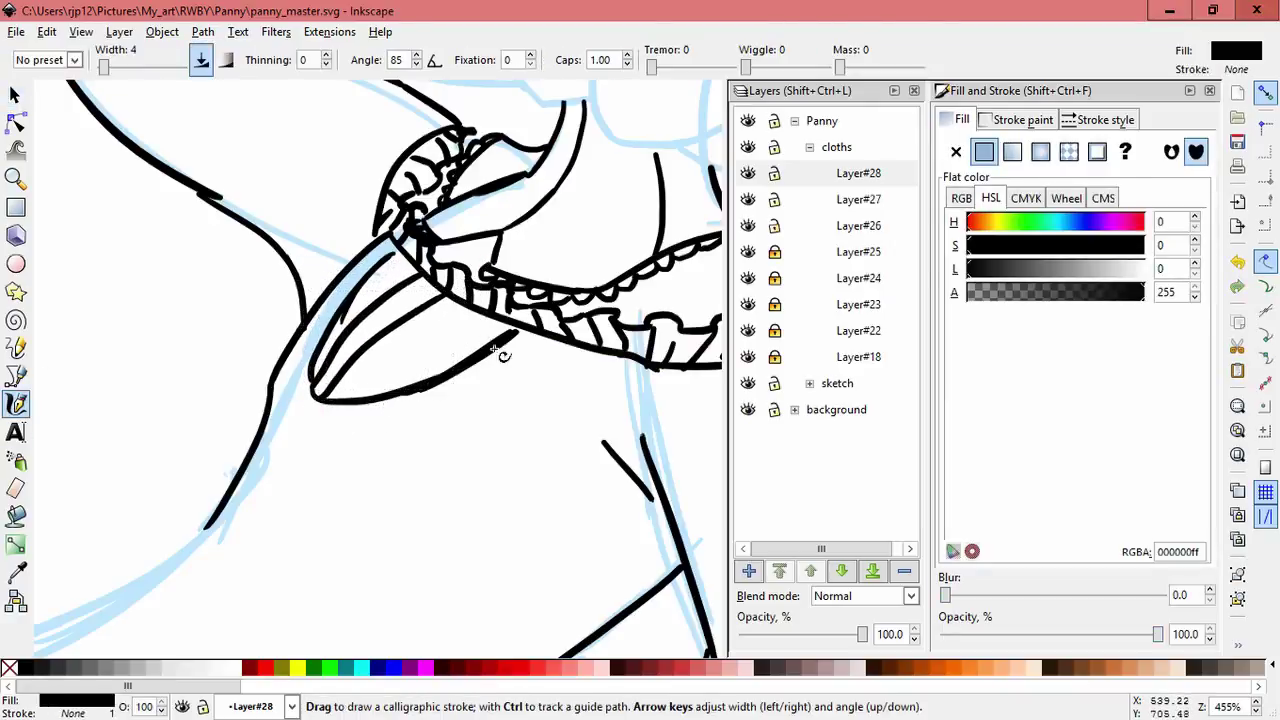
Ink a scalloped lace edge around the leaf-shaped panel, and add stripes and small dots inside it on a new layer.
mouse_move(517, 349)
mouse_down()
mouse_move(384, 402)
mouse_move(322, 406)
mouse_up()
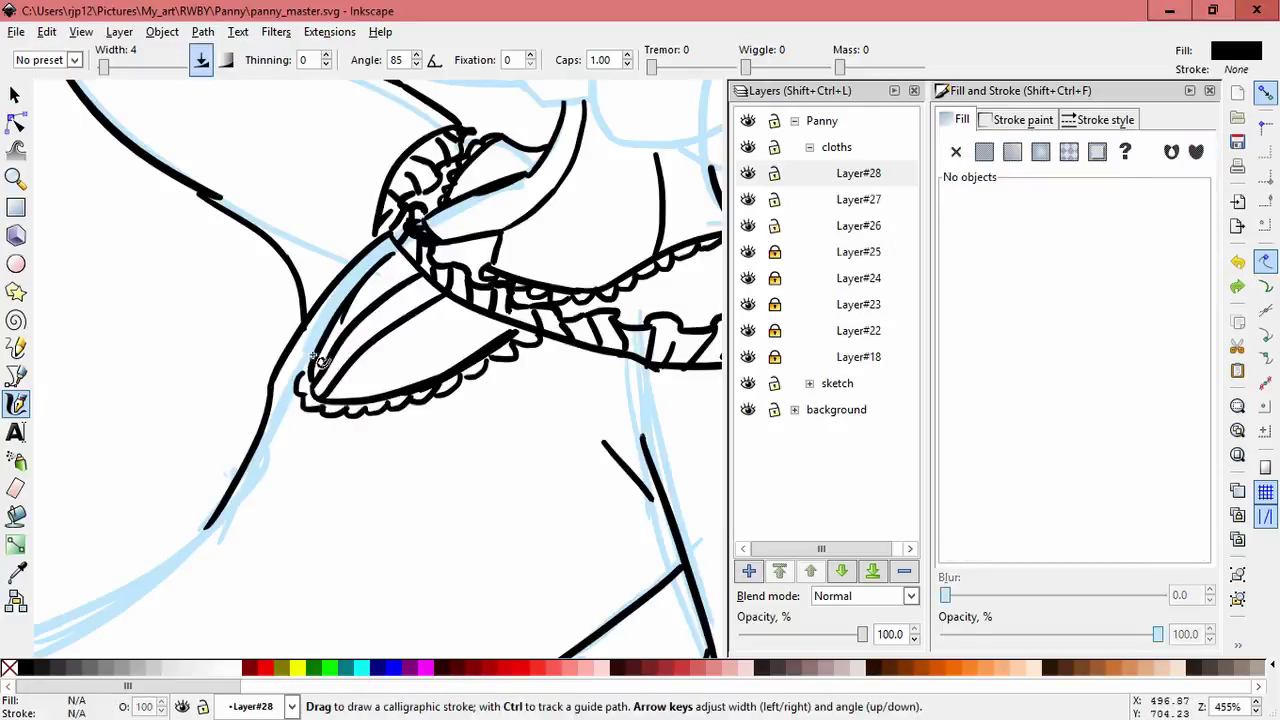
drag(319, 359, 323, 338)
click(748, 571)
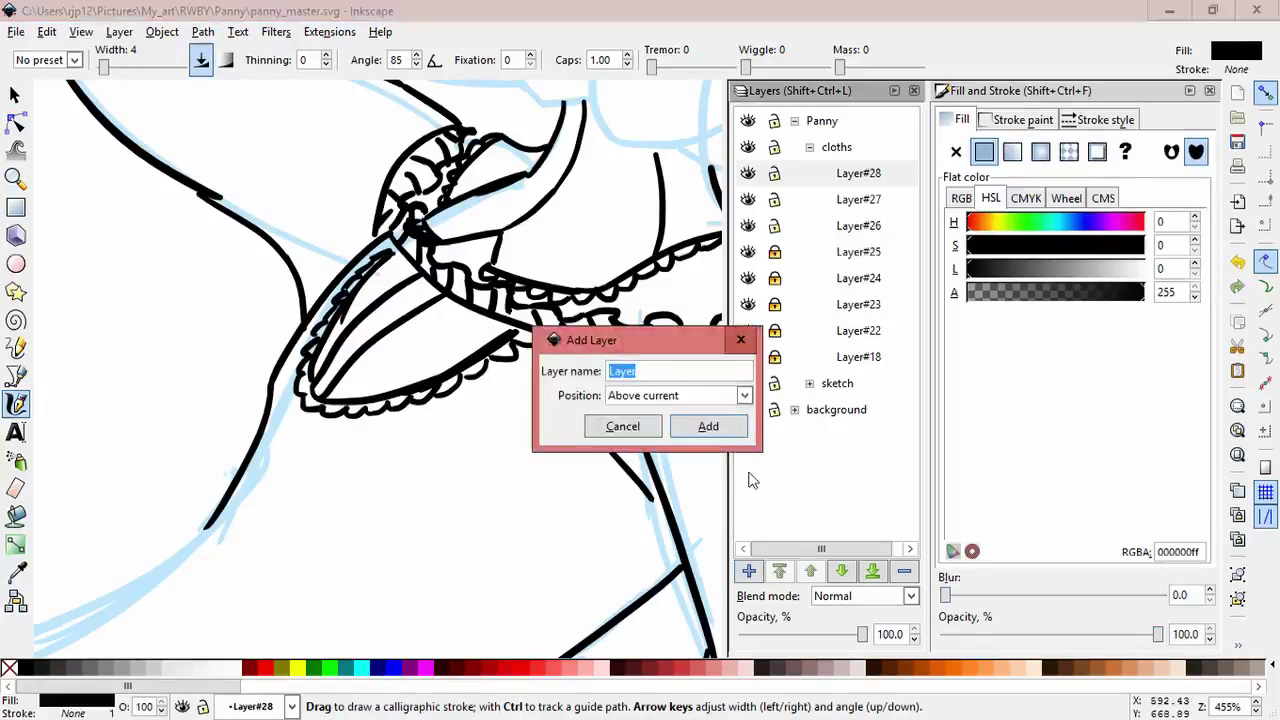
key(Return)
drag(410, 288, 416, 295)
drag(388, 386, 492, 320)
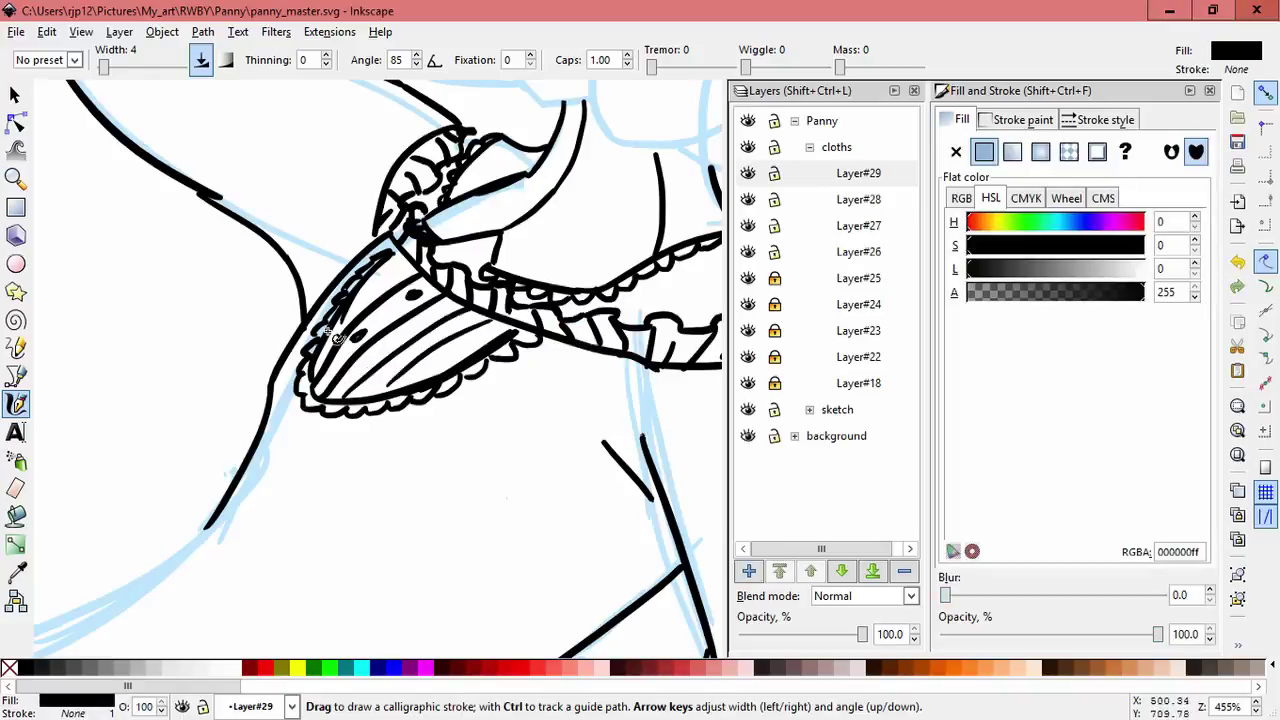
Add a layer above the locked clothing layers and ink two parallel diagonal strap lines crossing the collar.
scroll(614, 400, down, 3)
scroll(614, 400, up, 2)
key(ctrl+shift+n)
key(Return)
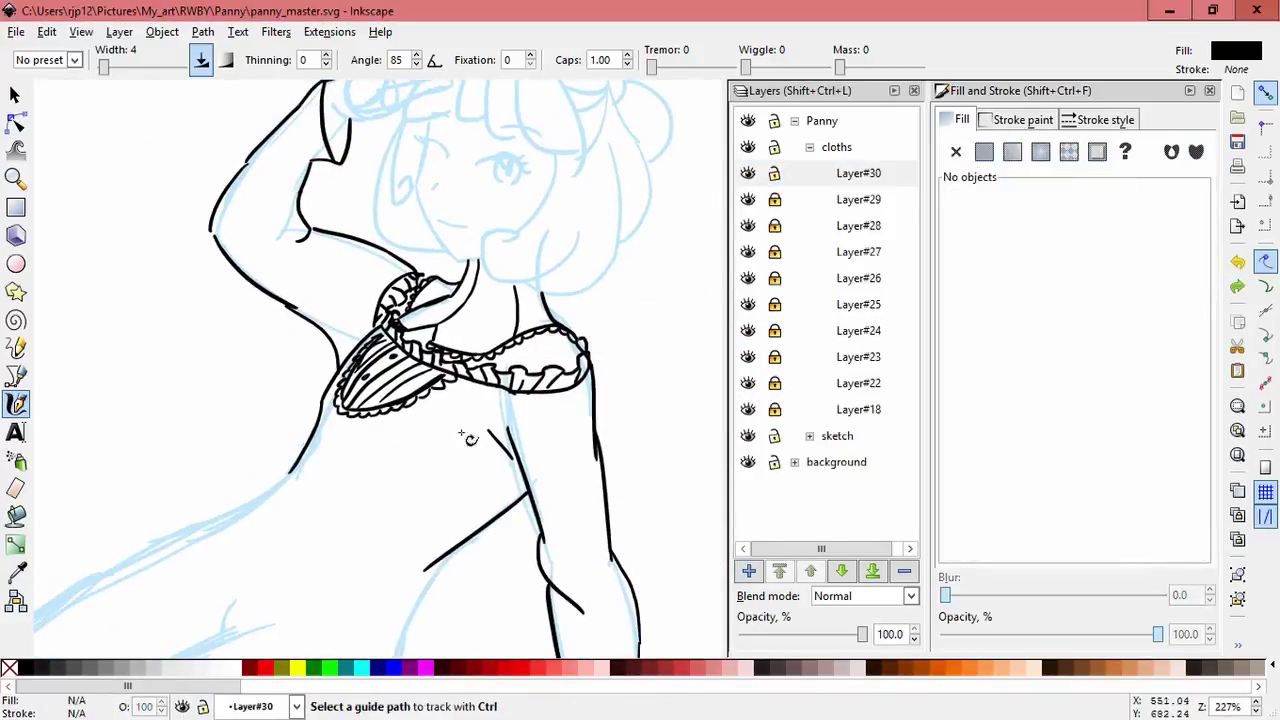
scroll(318, 477, up, 2)
drag(376, 461, 490, 328)
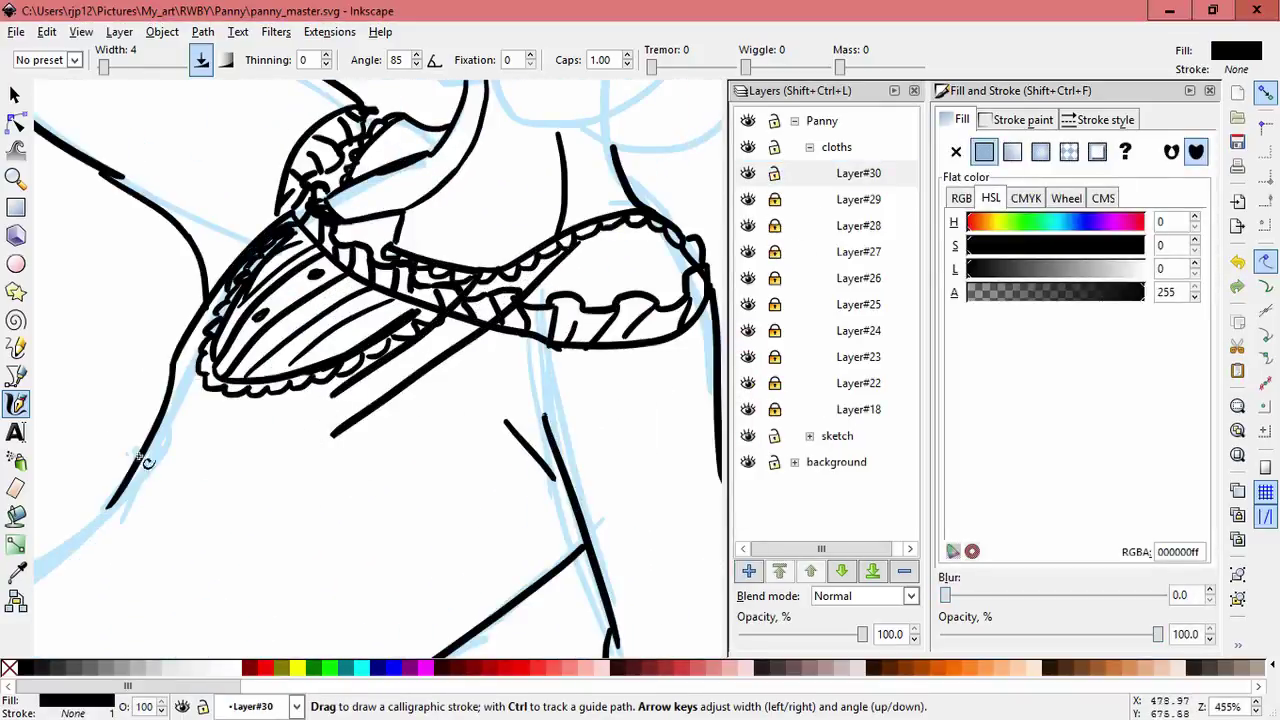
Ink the curved bodice edge below the lace panel and the rounded curve from the strap toward the supporting arm.
mouse_move(152, 448)
mouse_down()
mouse_move(318, 423)
mouse_move(343, 457)
mouse_up()
key(s)
key(Escape)
scroll(320, 450, down, 3)
key(space)
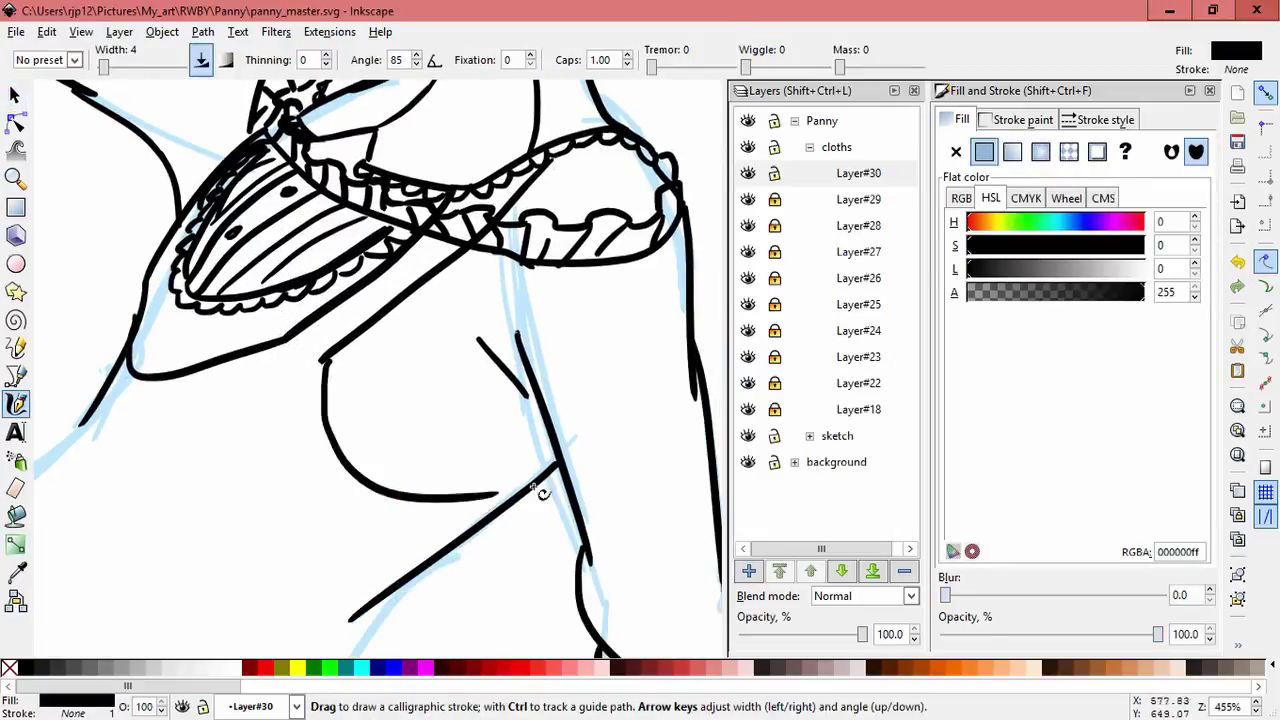
Ink the skirt's two side outlines from the waist downward and the upper part of its curved hem.
scroll(408, 451, left, 5)
scroll(408, 451, down, 2)
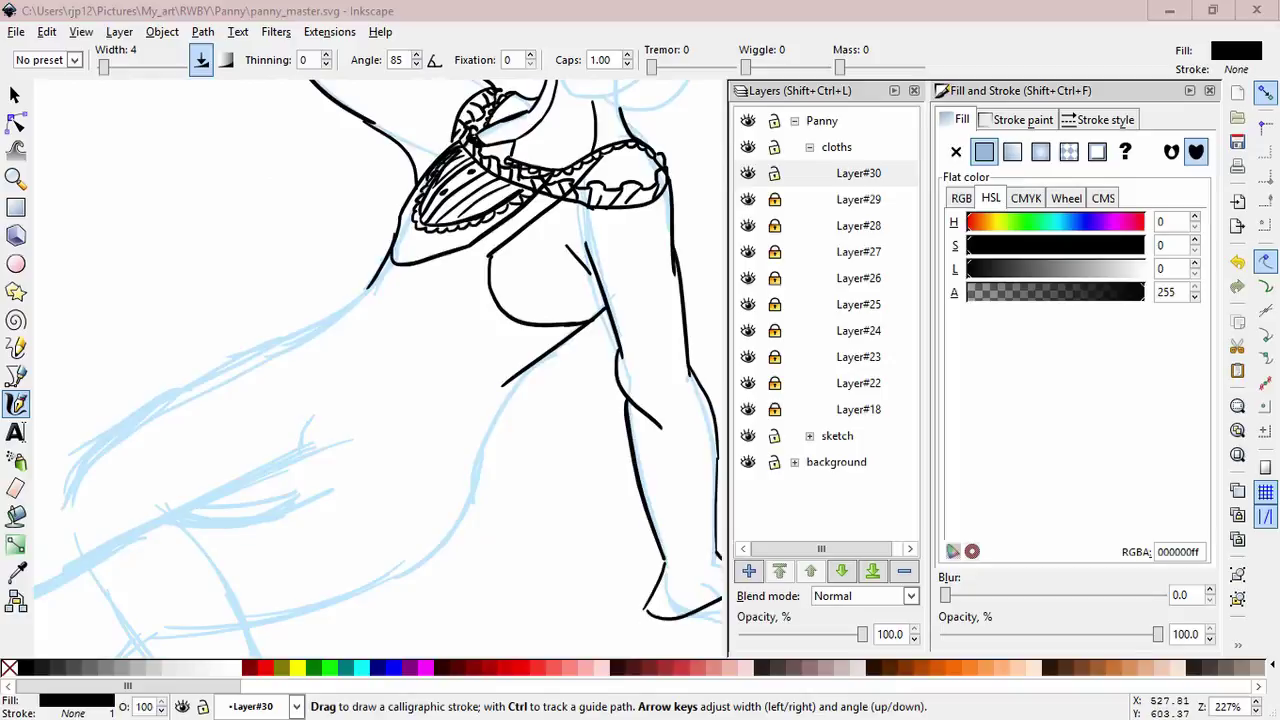
scroll(465, 431, up, 1)
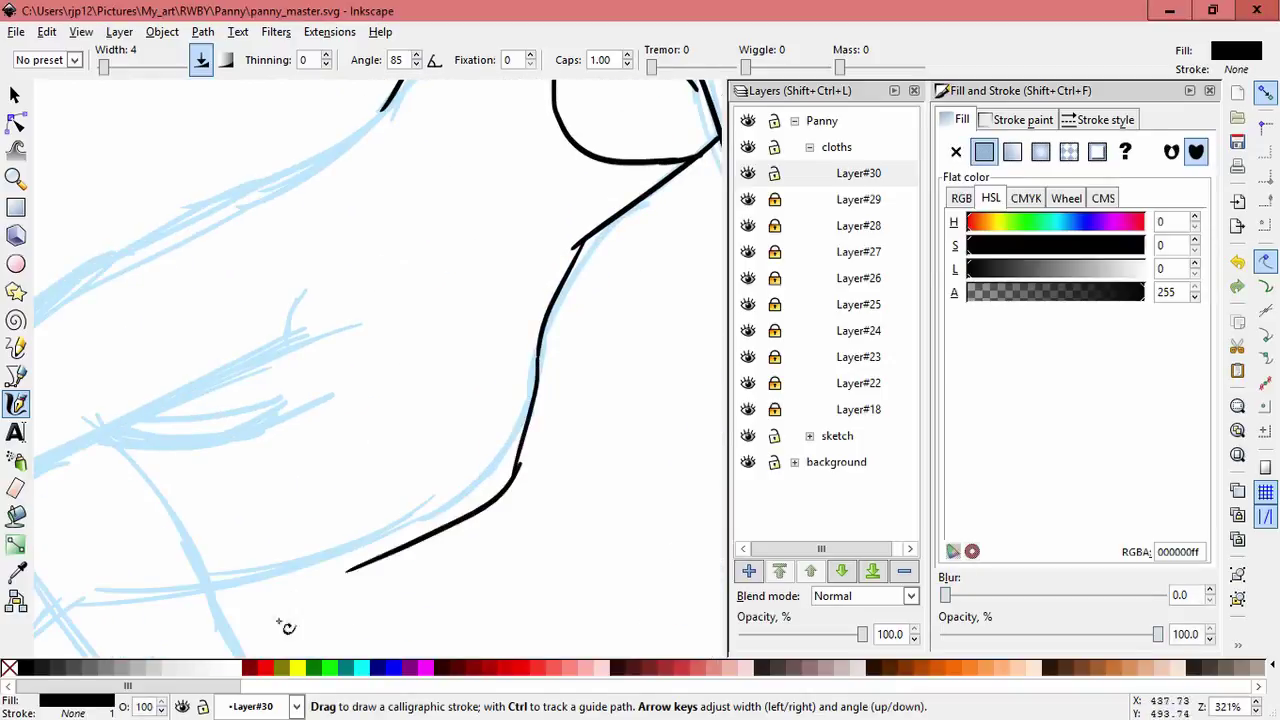
scroll(287, 627, up, 2)
scroll(287, 627, left, 3)
drag(493, 193, 240, 322)
mouse_move(128, 418)
mouse_down()
mouse_move(343, 357)
mouse_move(320, 428)
mouse_move(594, 451)
mouse_up()
Complete the skirt's hem down to its lower corner and ink the short underside curve behind it.
scroll(380, 494, down, 2)
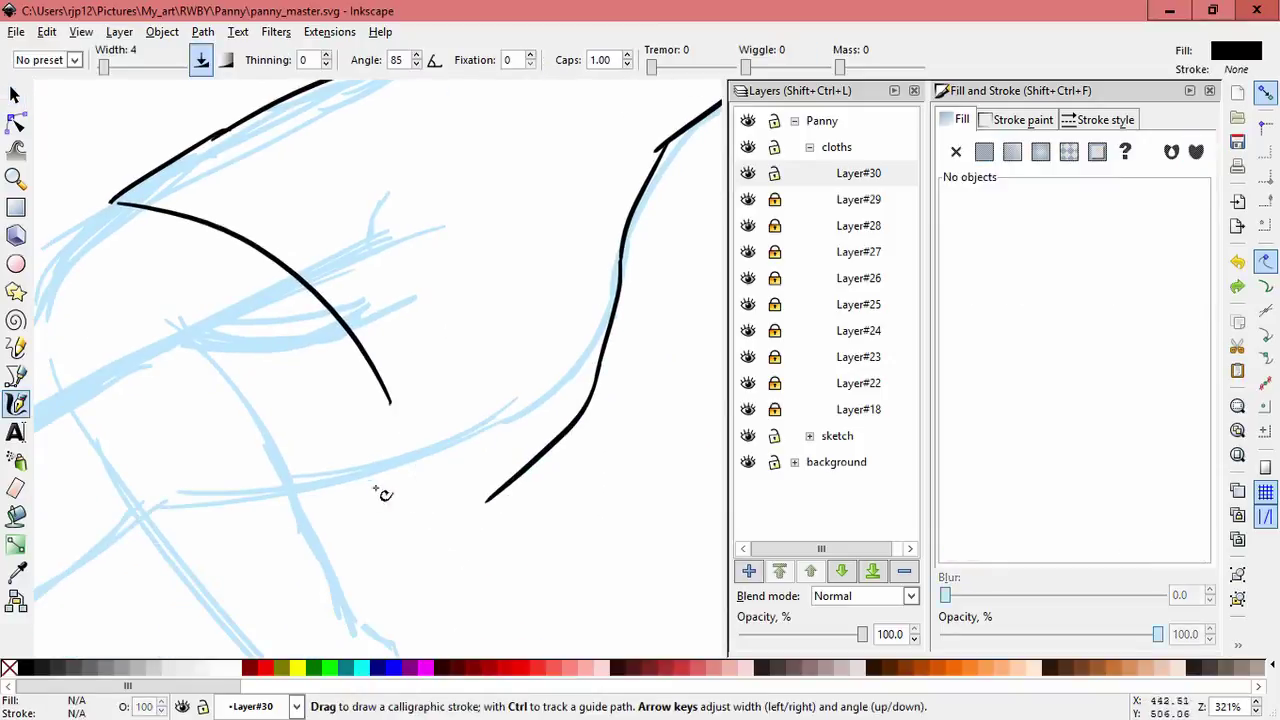
drag(484, 503, 380, 477)
drag(390, 402, 483, 465)
key(z)
key(c)
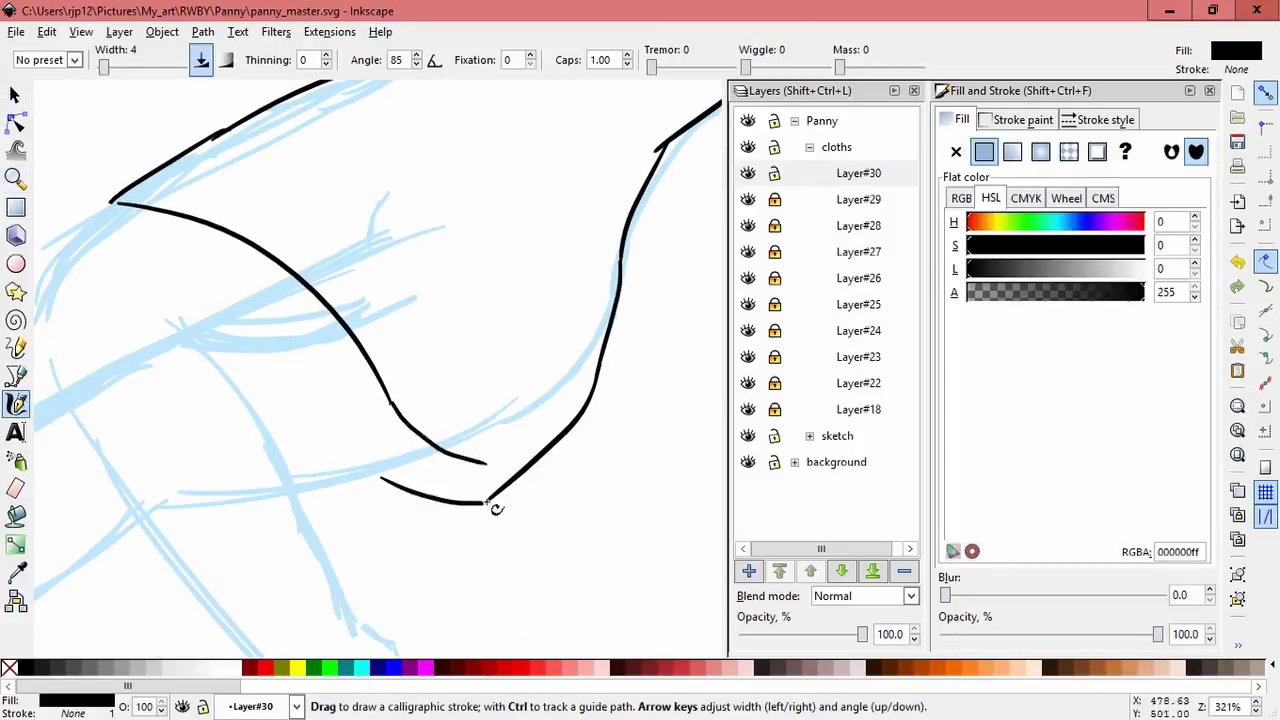
scroll(586, 420, down, 2)
drag(623, 491, 576, 478)
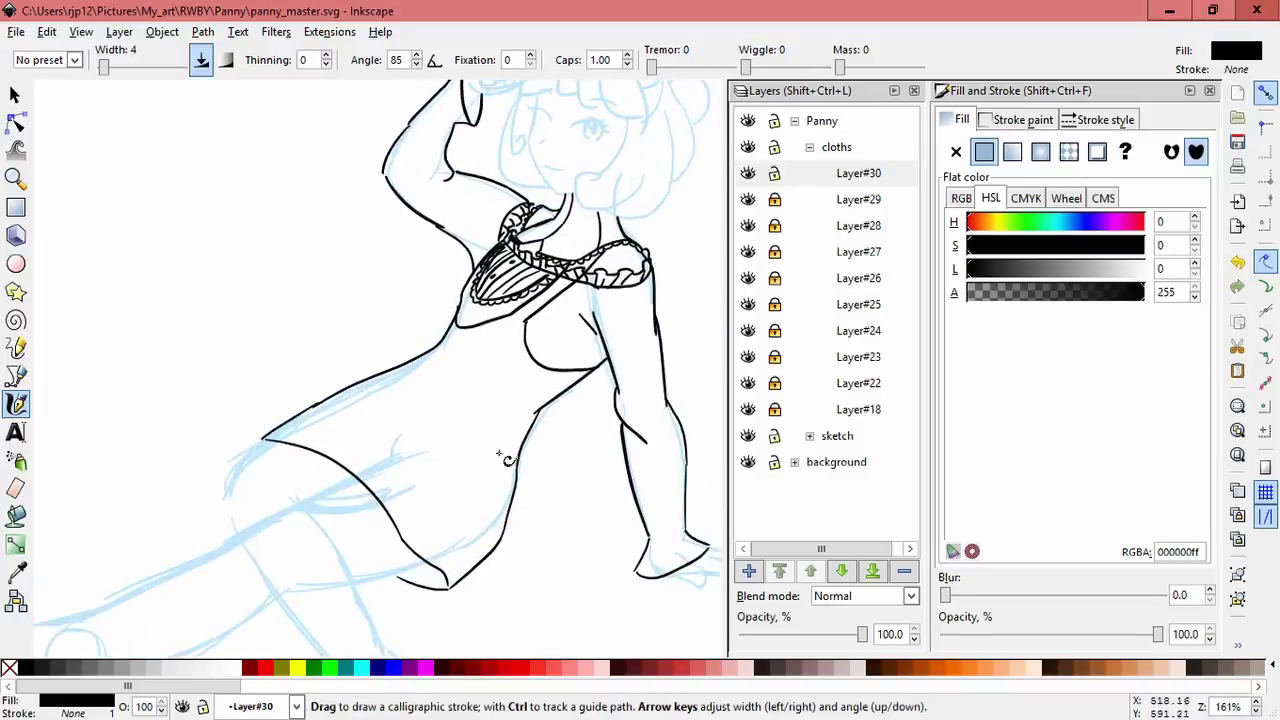
Ink a curved fold line running down from the waist inside the skirt.
scroll(437, 316, up, 1)
drag(437, 316, 437, 316)
drag(380, 392, 364, 412)
scroll(535, 372, down, 2)
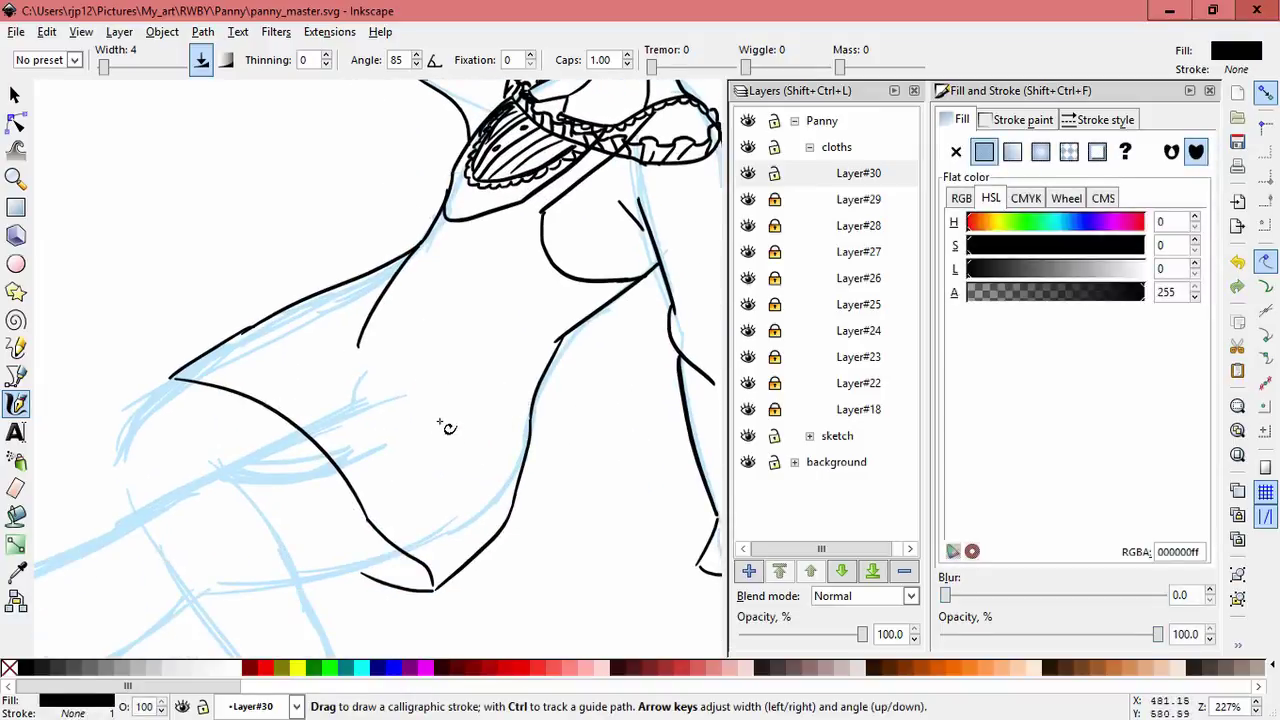
scroll(480, 359, up, 5)
scroll(451, 520, down, 6)
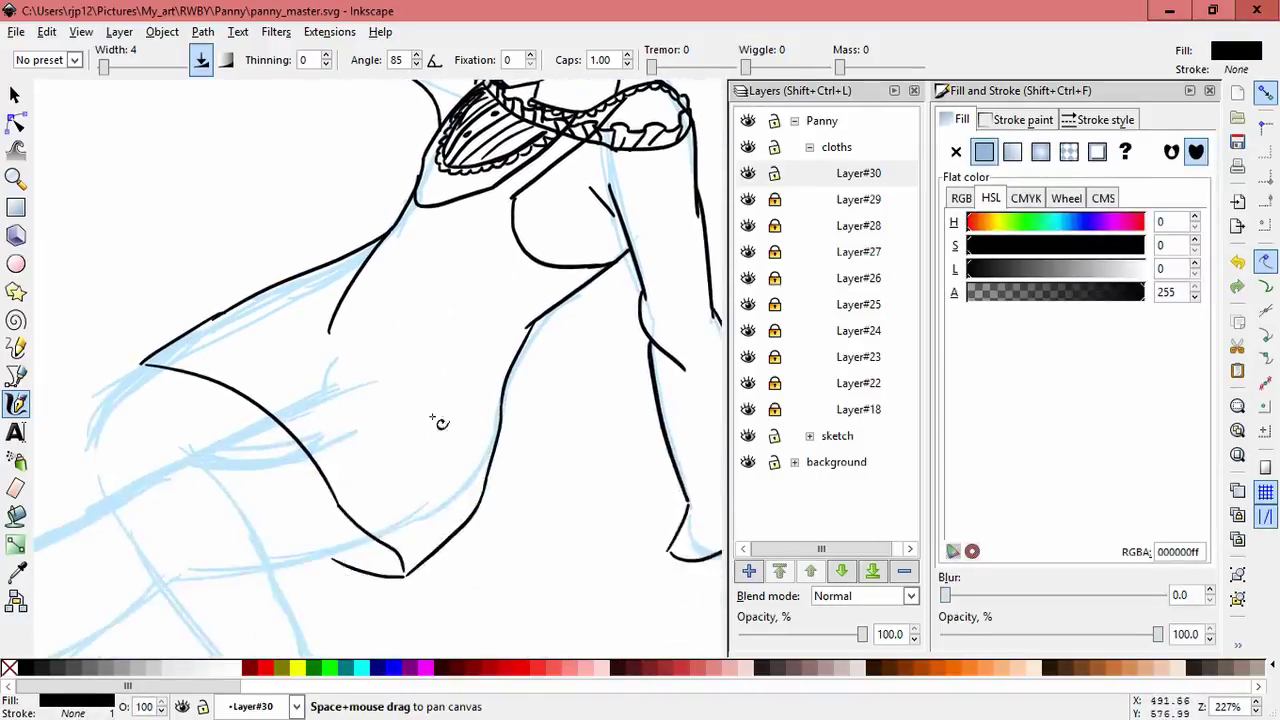
scroll(560, 437, right, 1)
Add a new layer and ink a rounded hook-shaped ornament extending from the skirt's front edge.
key(ctrl+shift+n)
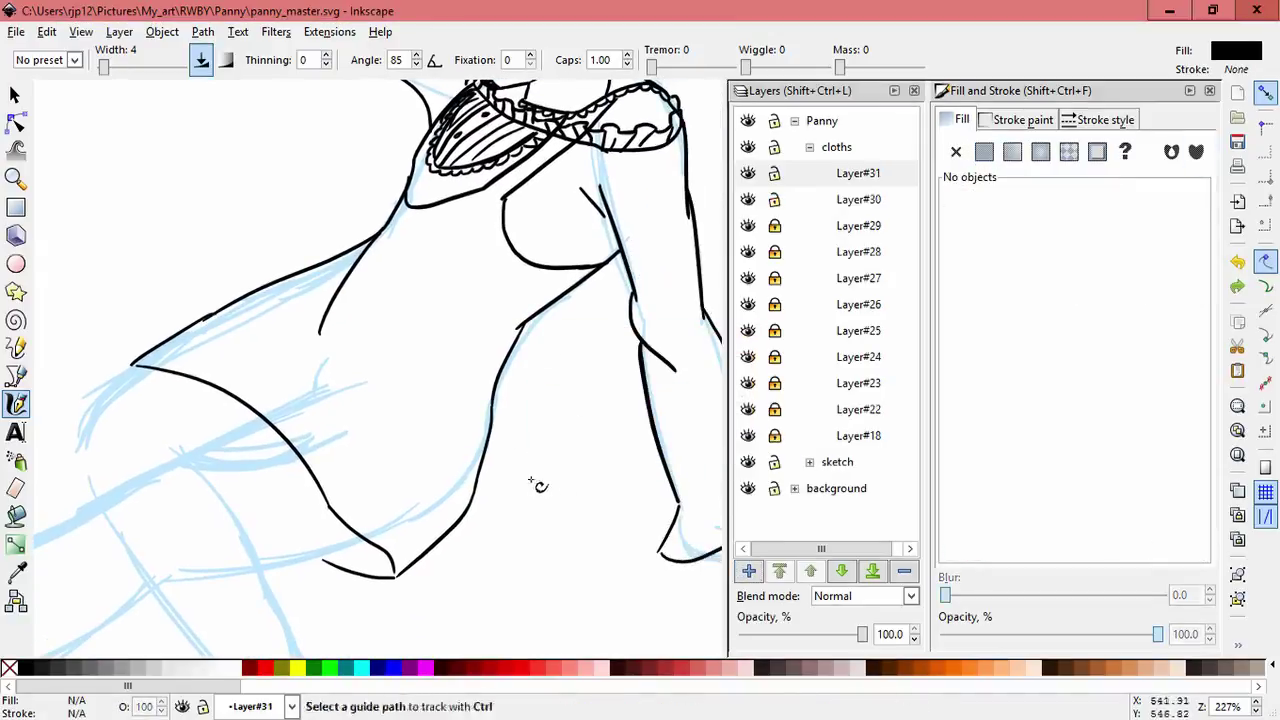
scroll(537, 486, up, 1)
drag(484, 342, 476, 403)
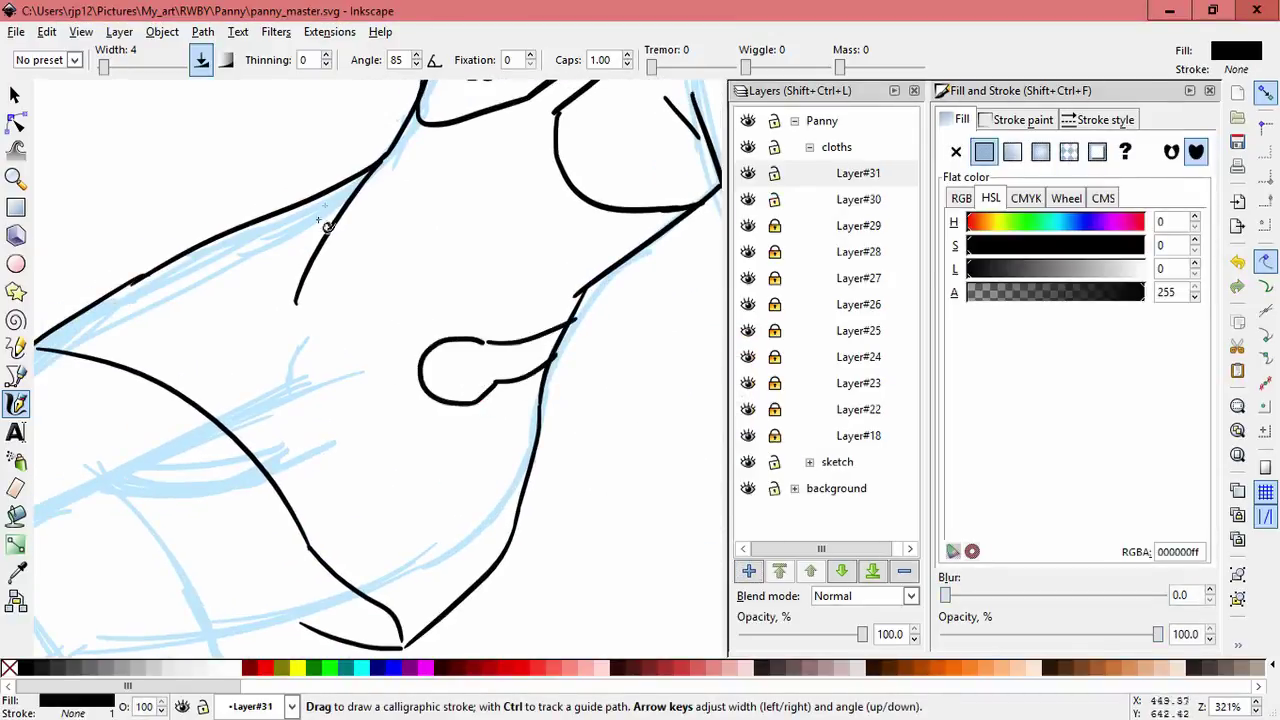
key(ctrl+z)
drag(490, 298, 560, 320)
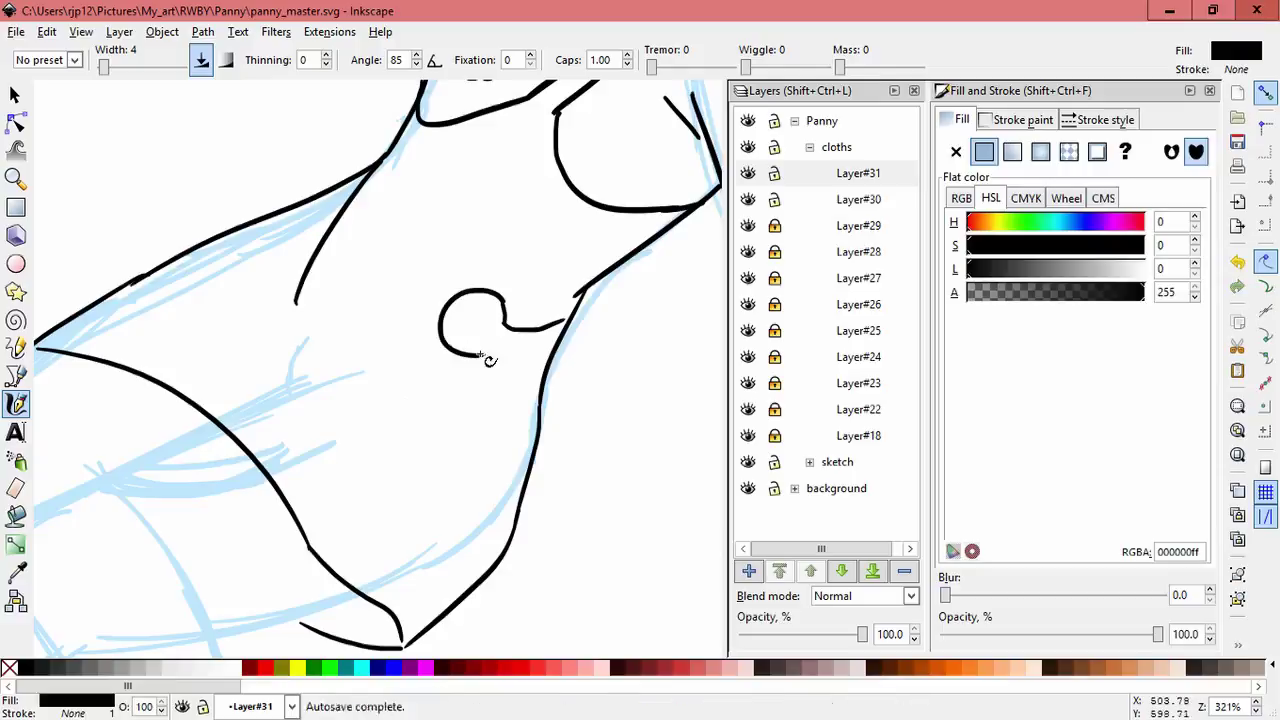
drag(487, 274, 558, 370)
Ink a small matching curved shape beside the fold line at the opposite edge of the waist.
drag(440, 328, 440, 328)
key(s)
scroll(410, 355, down, 1)
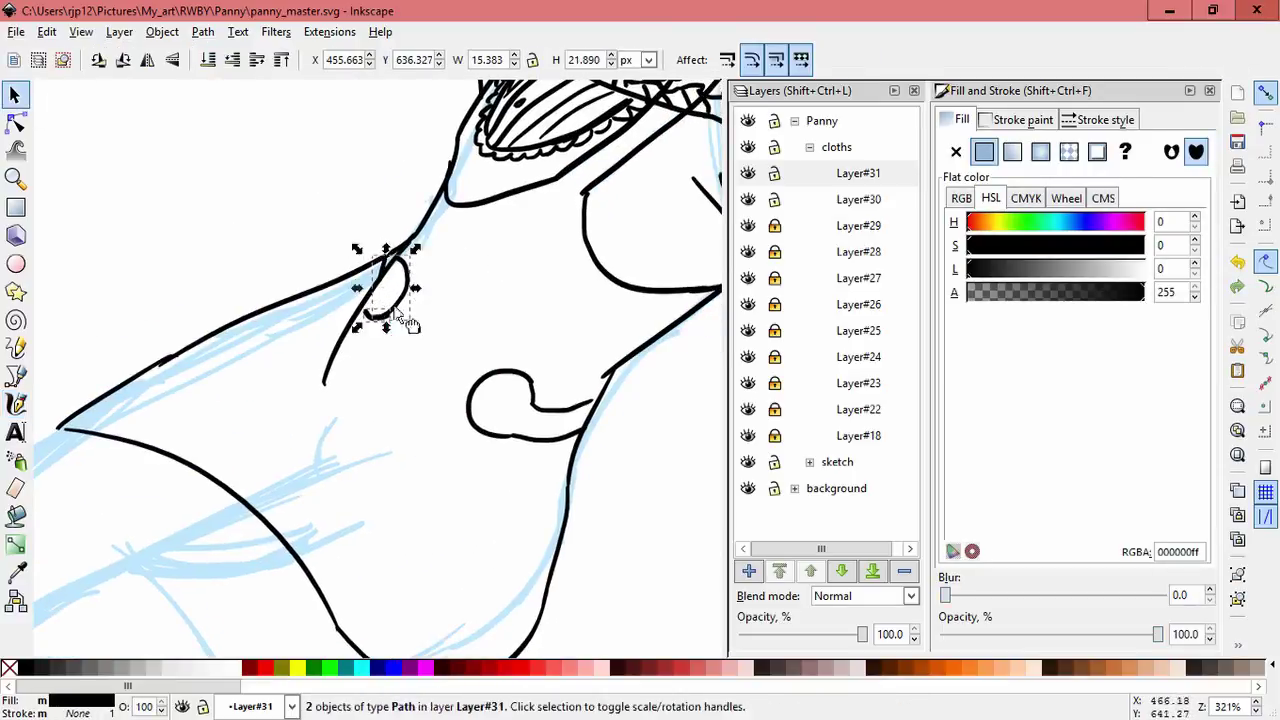
click(486, 303)
scroll(486, 303, down, 1)
scroll(486, 303, right, 2)
key(c)
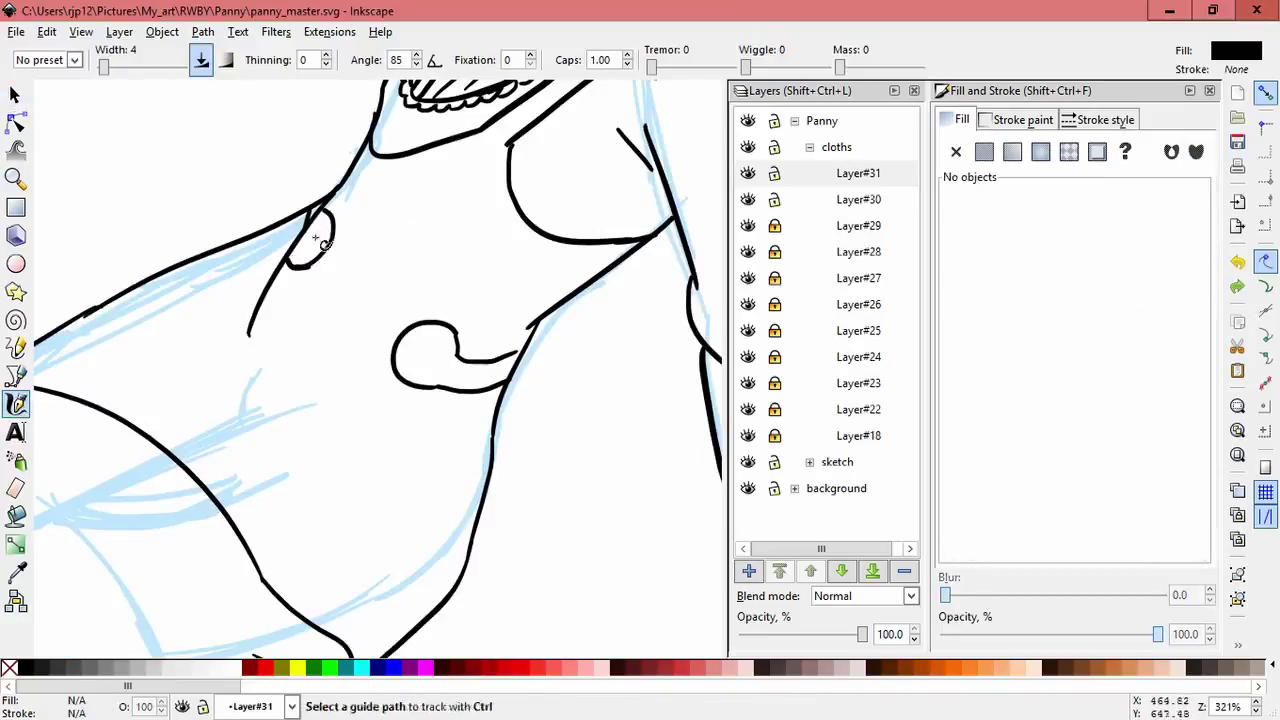
Ink inner contour strokes inside both curved waist ornaments and reposition them to follow the outer edges.
drag(318, 239, 320, 229)
key(s)
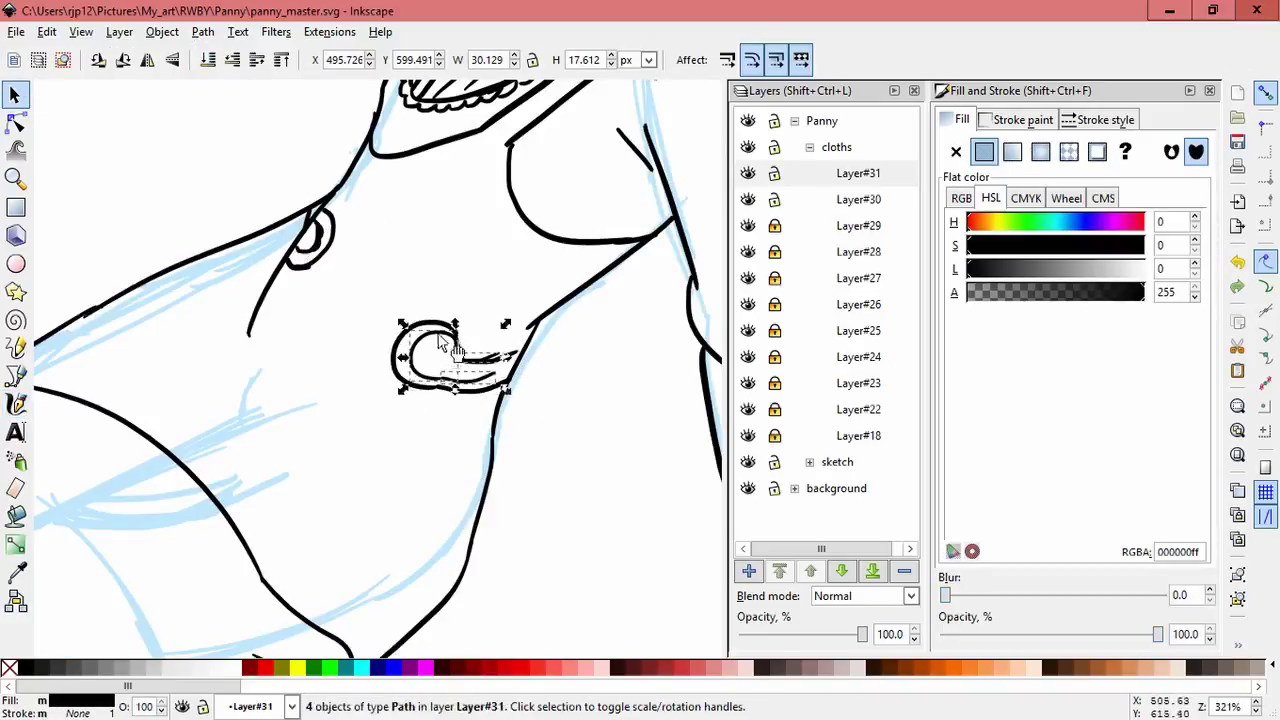
click(452, 350)
mouse_move(490, 381)
mouse_down()
mouse_move(513, 390)
mouse_move(455, 378)
mouse_up()
scroll(459, 375, up, 1)
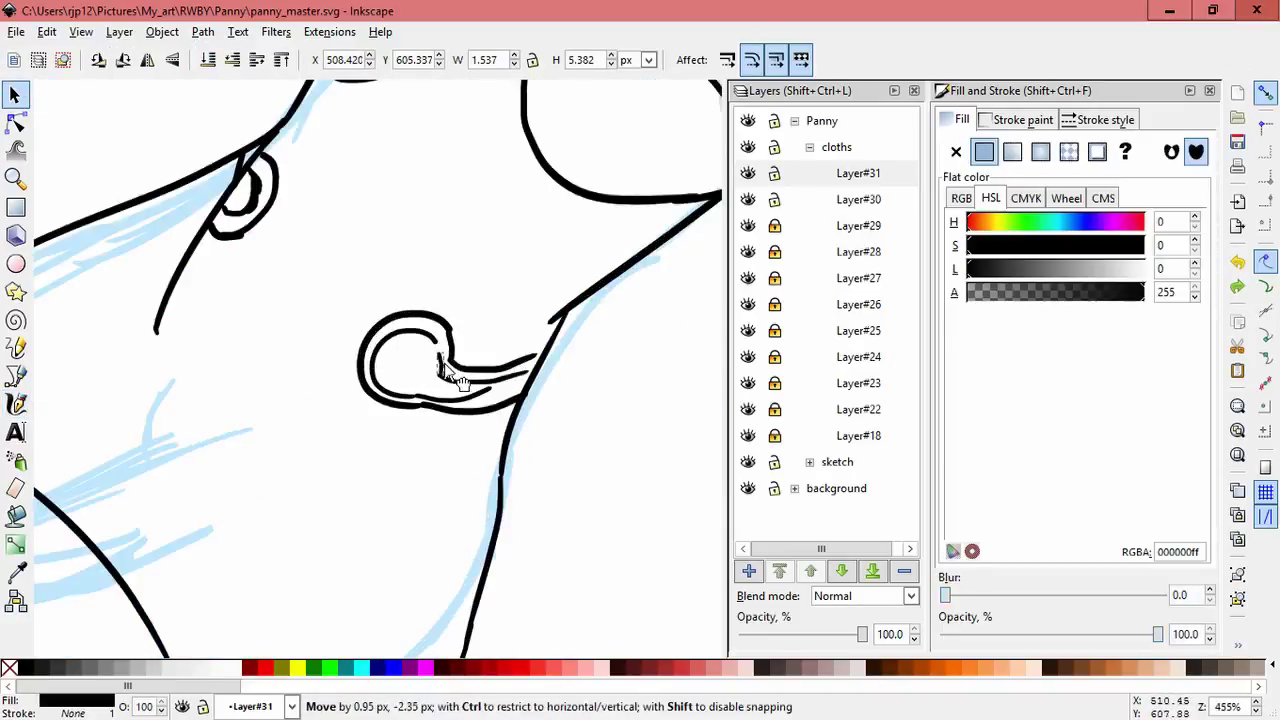
key(Escape)
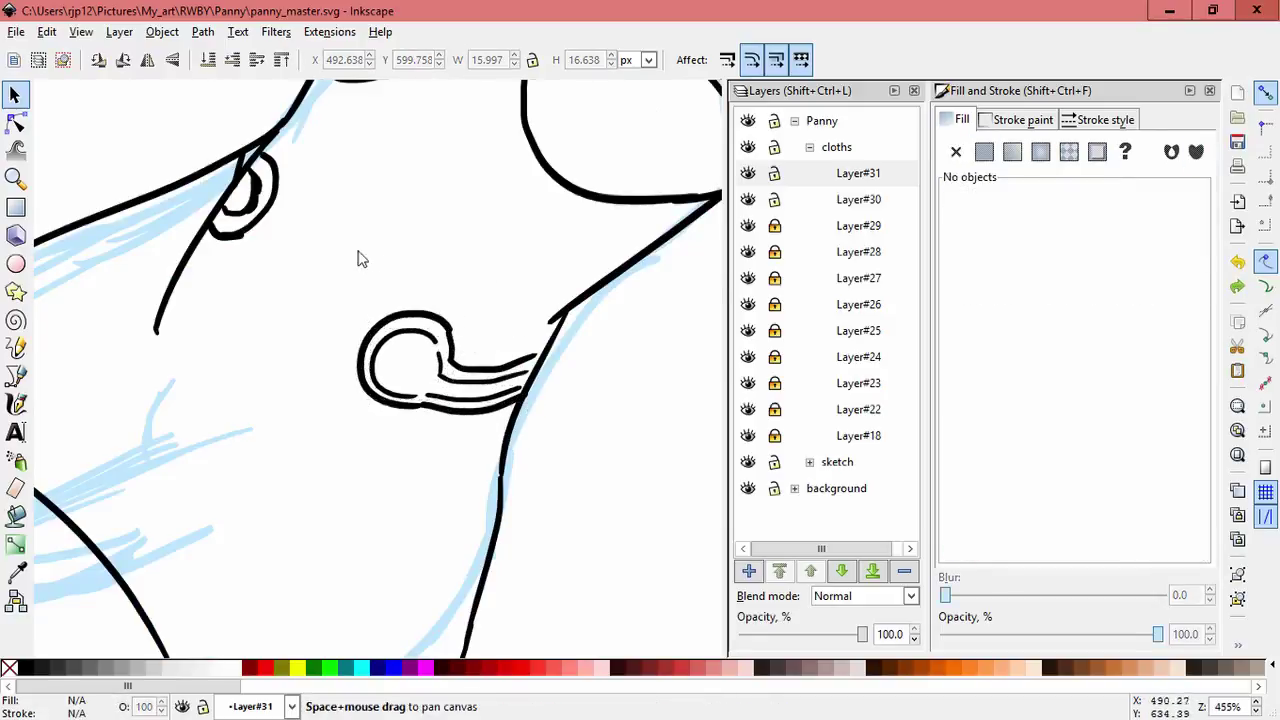
drag(357, 257, 452, 347)
shift+click(353, 278)
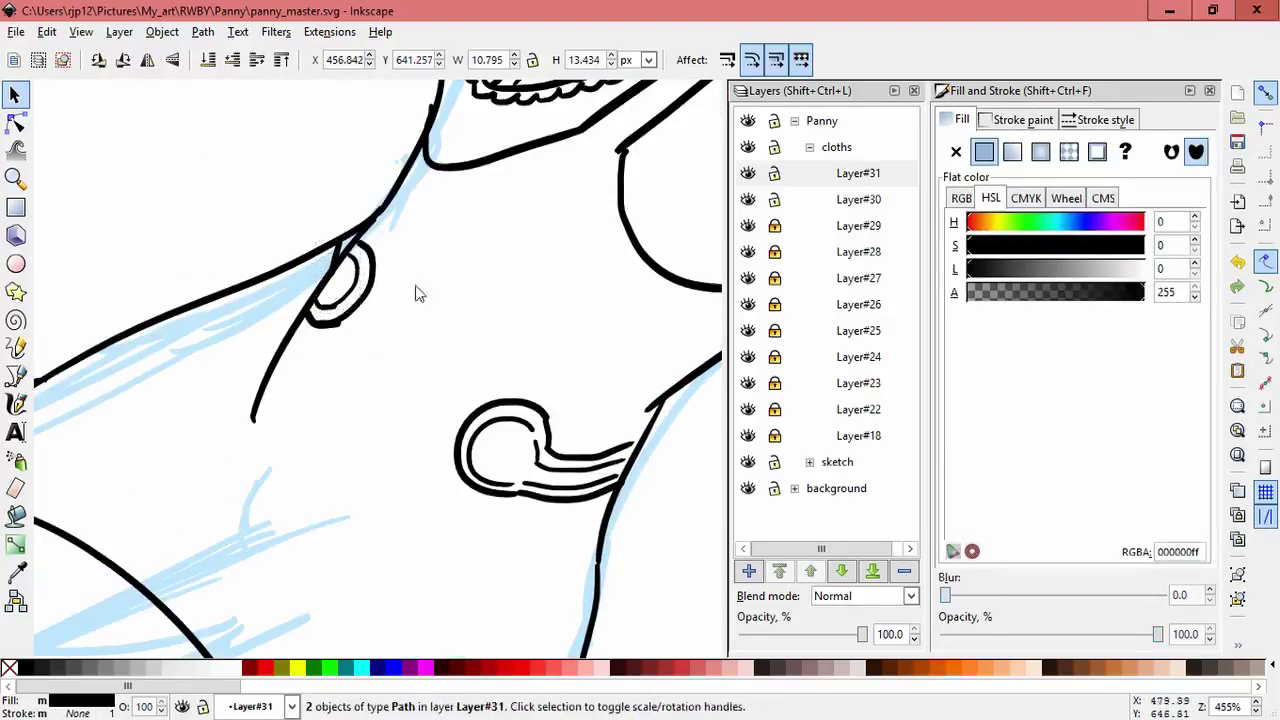
Skew the hook-shaped ornament at the front of the waist so its band slopes down toward the skirt's front edge.
key(Escape)
scroll(460, 325, down, 3)
scroll(500, 370, up, 2)
drag(494, 400, 327, 325)
click(494, 366)
drag(371, 409, 404, 298)
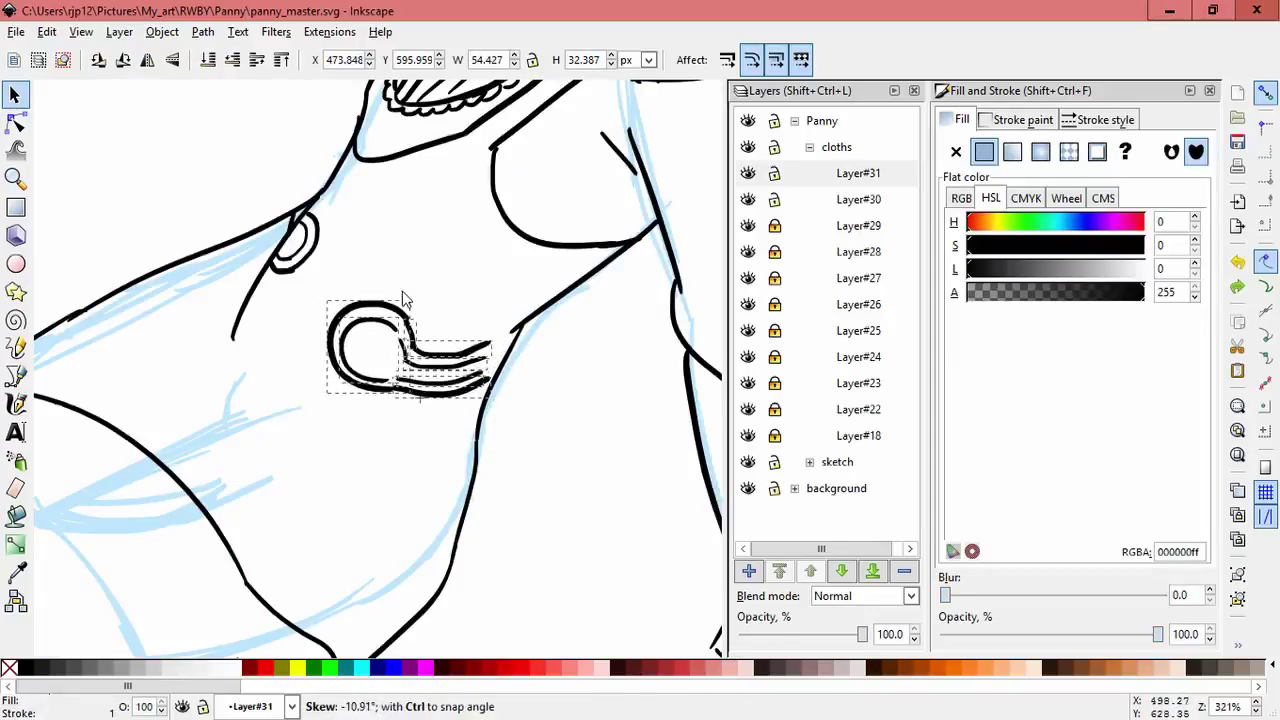
drag(500, 320, 480, 335)
click(514, 380)
drag(514, 380, 455, 323)
click(548, 420)
scroll(546, 385, up, 1)
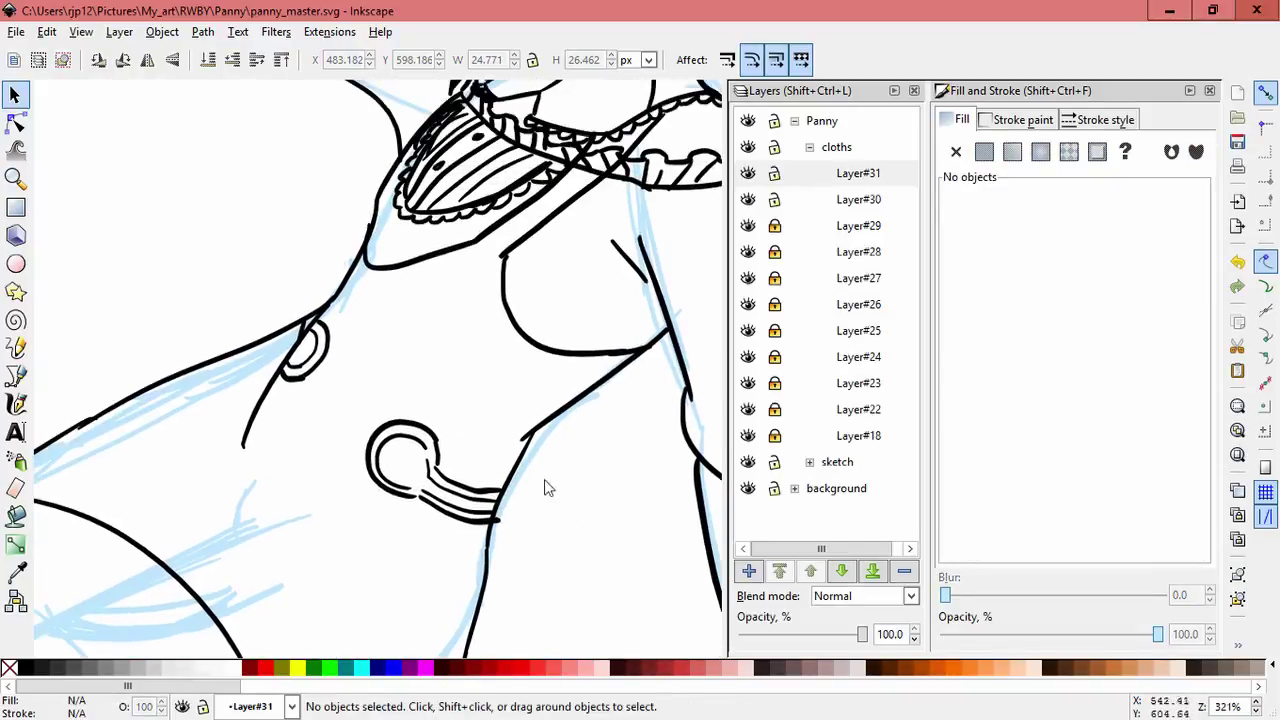
Nudge the individual strokes of the waist ornament so the contours of its head and band line up.
drag(455, 392, 456, 394)
drag(510, 474, 512, 476)
click(541, 516)
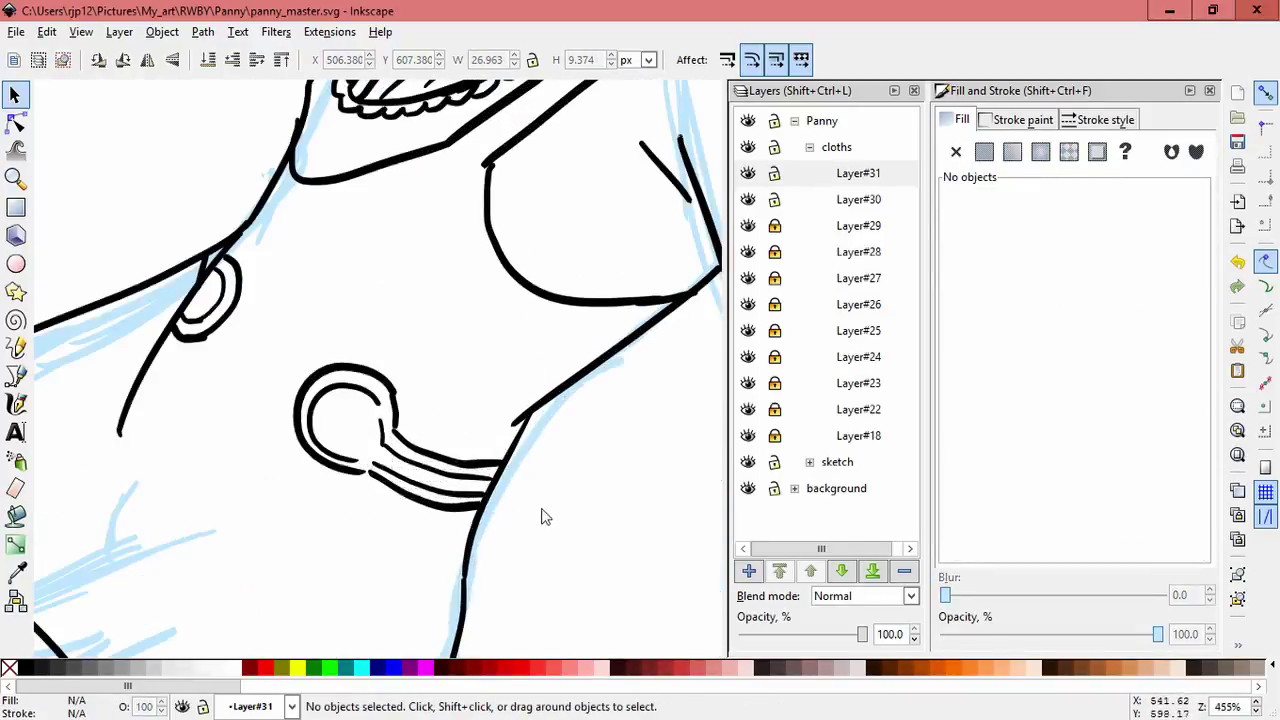
click(370, 470)
click(606, 466)
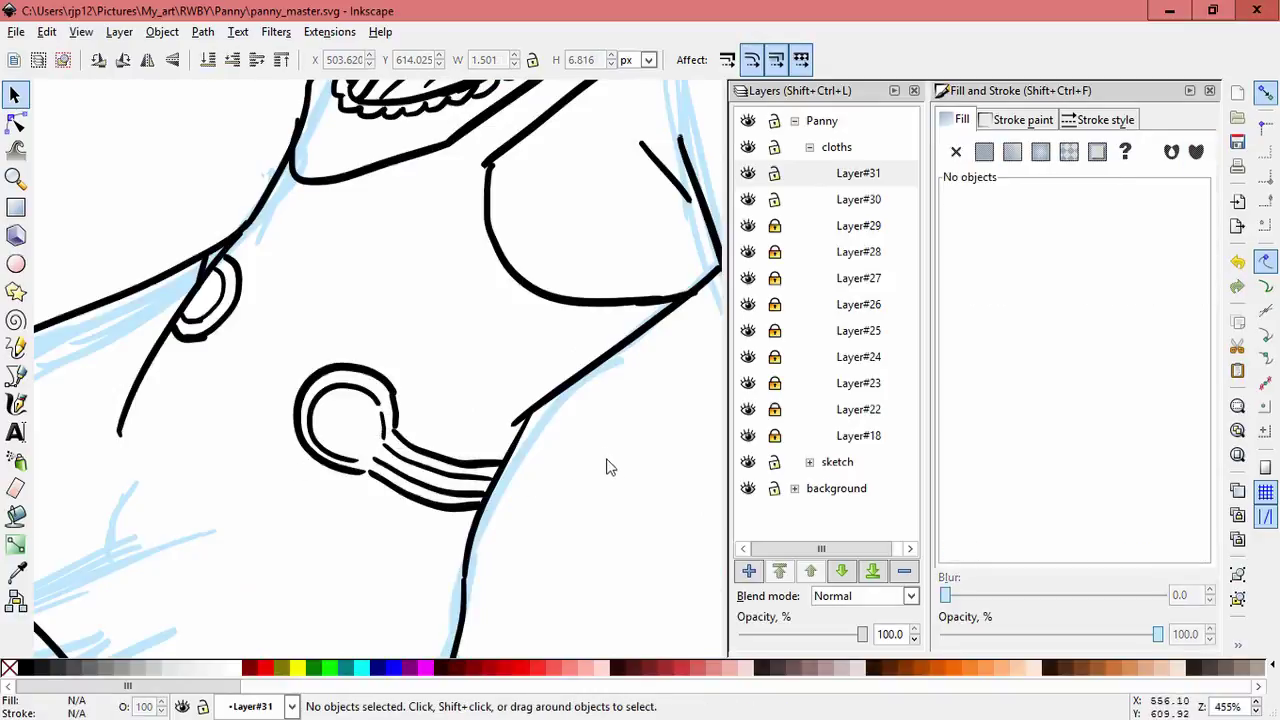
Delete the small curved ornament beside the fold line at the waist's back edge.
scroll(558, 490, down, 1)
scroll(558, 490, down, 3)
scroll(462, 474, up, 3)
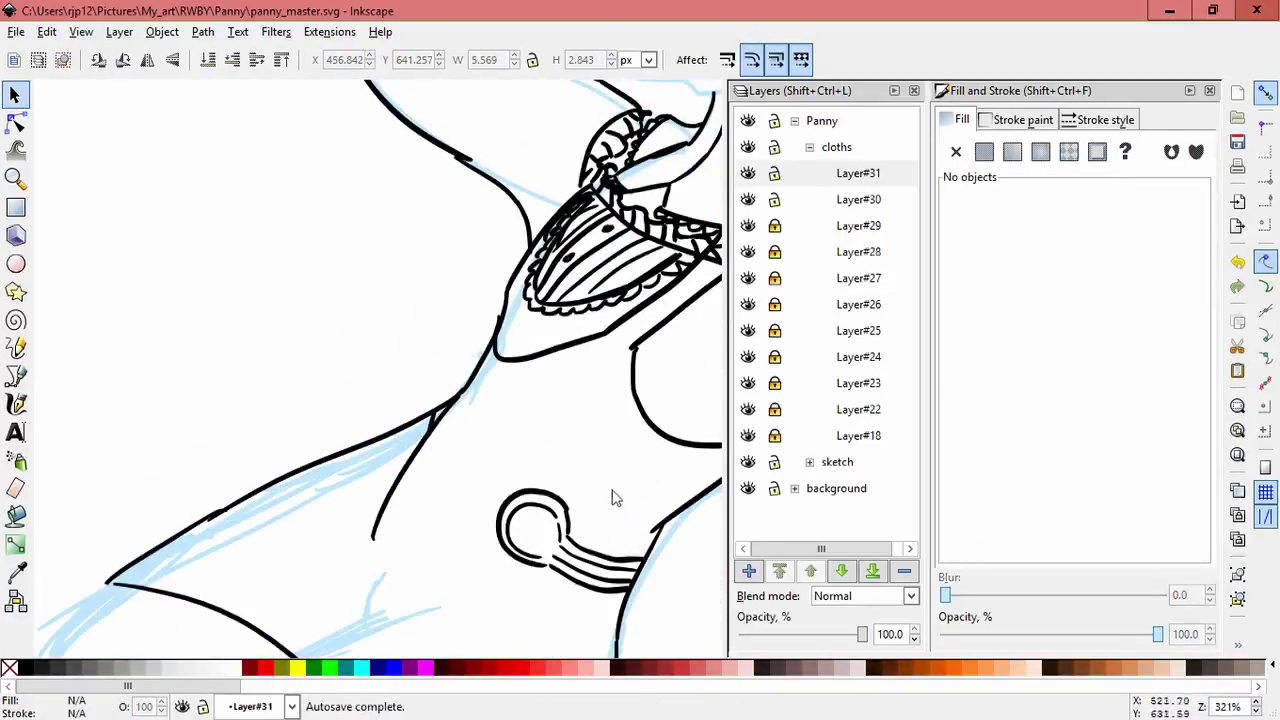
scroll(616, 498, down, 3)
scroll(623, 509, up, 2)
Reshape the front waist ornament by moving its round head up and back and extending the band strokes.
key(ctrl+a)
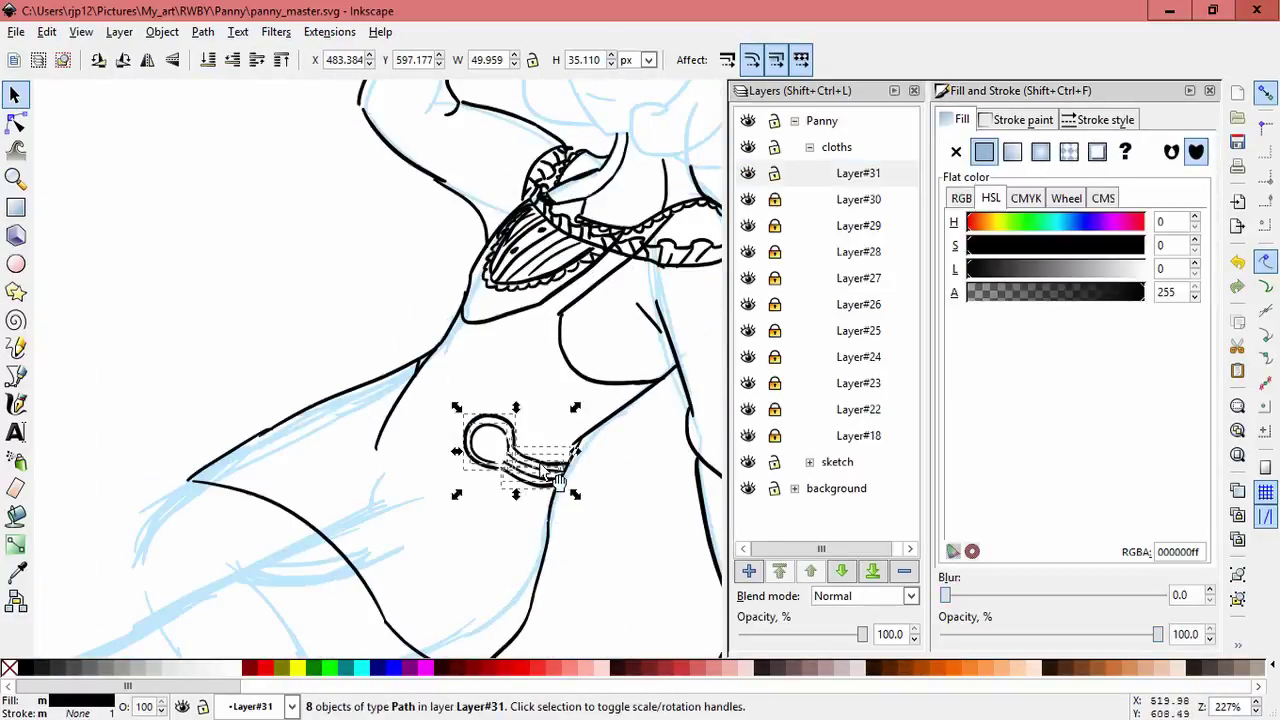
drag(557, 483, 560, 478)
click(503, 512)
drag(510, 417, 515, 460)
click(515, 462)
click(529, 471)
click(515, 460)
click(515, 460)
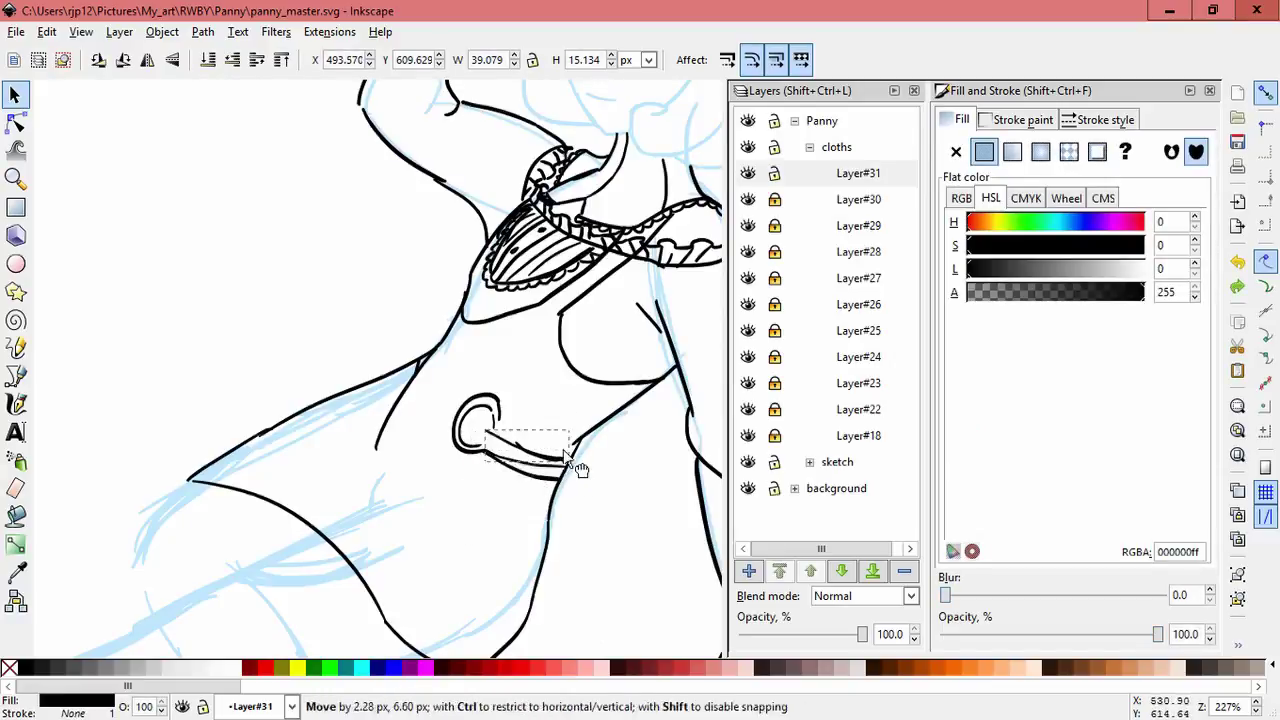
Scale and align the ornament's band strokes so they run from the round head to the skirt's front edge.
scroll(551, 478, up, 6)
scroll(343, 423, down, 2)
drag(286, 390, 290, 360)
mouse_move(334, 290)
mouse_down()
mouse_move(334, 266)
mouse_move(330, 280)
mouse_up()
scroll(300, 365, down, 1)
scroll(300, 365, down, 1)
drag(243, 403, 262, 257)
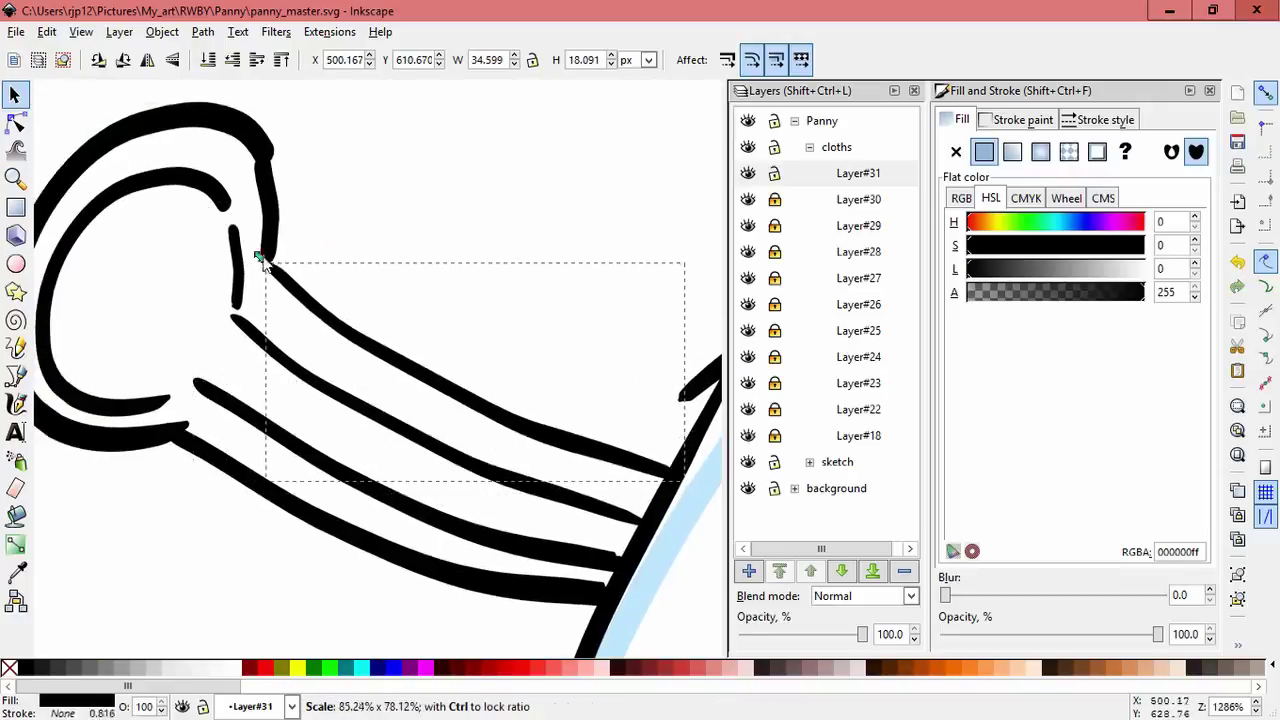
Ink a small curved stroke beside the fold line at the waist's back edge.
scroll(545, 390, down, 6)
key(Escape)
key(c)
scroll(480, 350, up, 5)
drag(337, 371, 423, 323)
scroll(571, 409, down, 6)
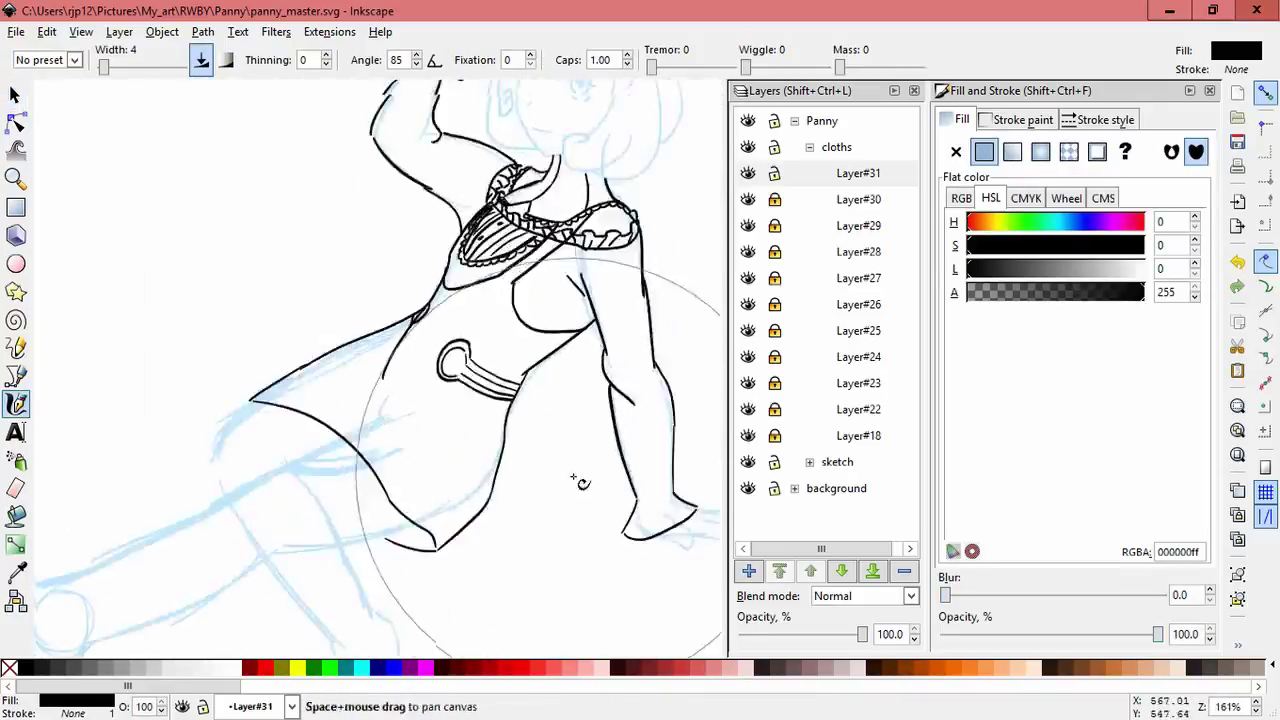
Shorten the fold line on Layer#30 so it ends just below the small curve at the back of the waist.
scroll(580, 480, up, 4)
key(s)
click(406, 395)
key(c)
key(Escape)
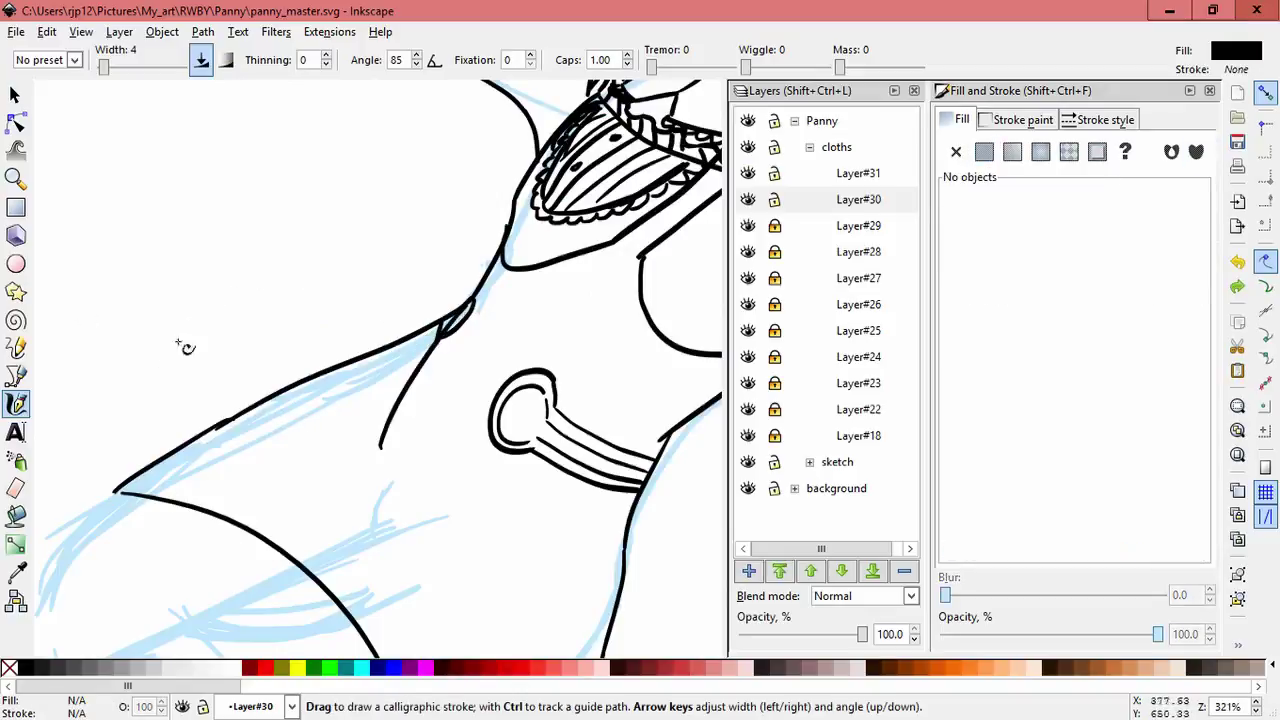
key(s)
click(379, 449)
key(c)
key(s)
drag(404, 398, 389, 397)
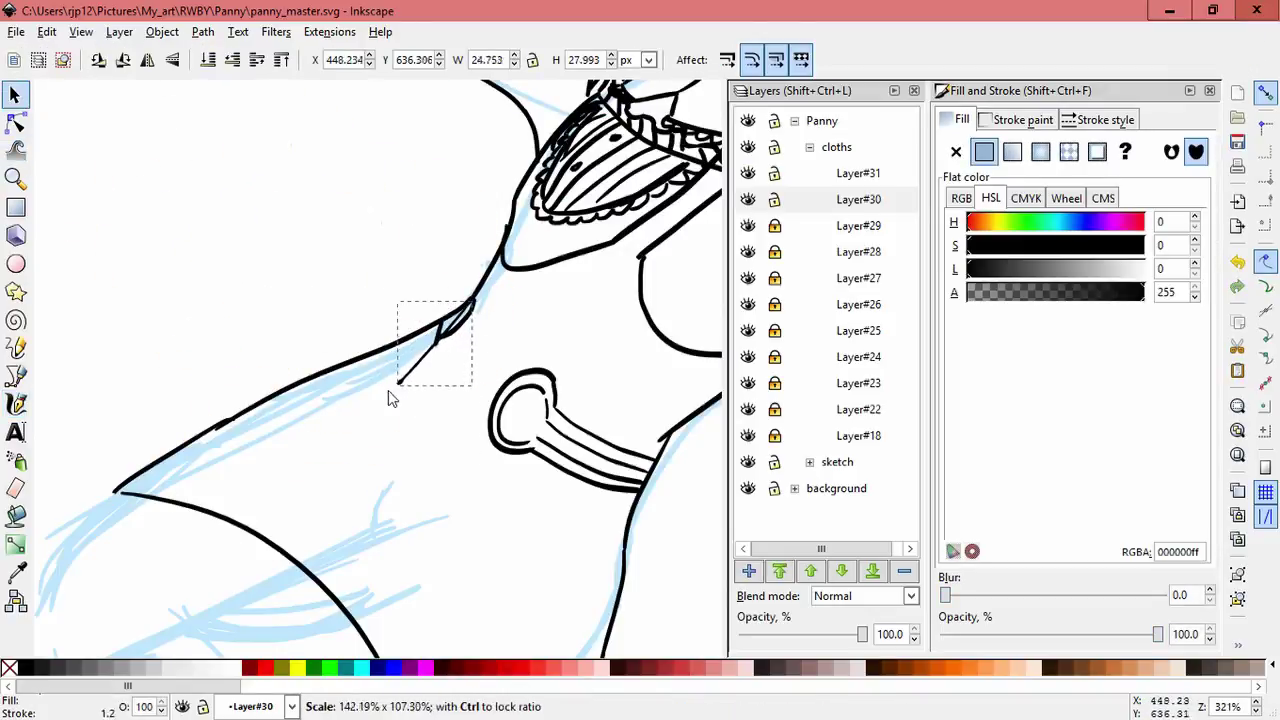
Rescale the shortened fold line so it runs closer to the skirt's back edge.
key(Escape)
key(Escape)
click(413, 398)
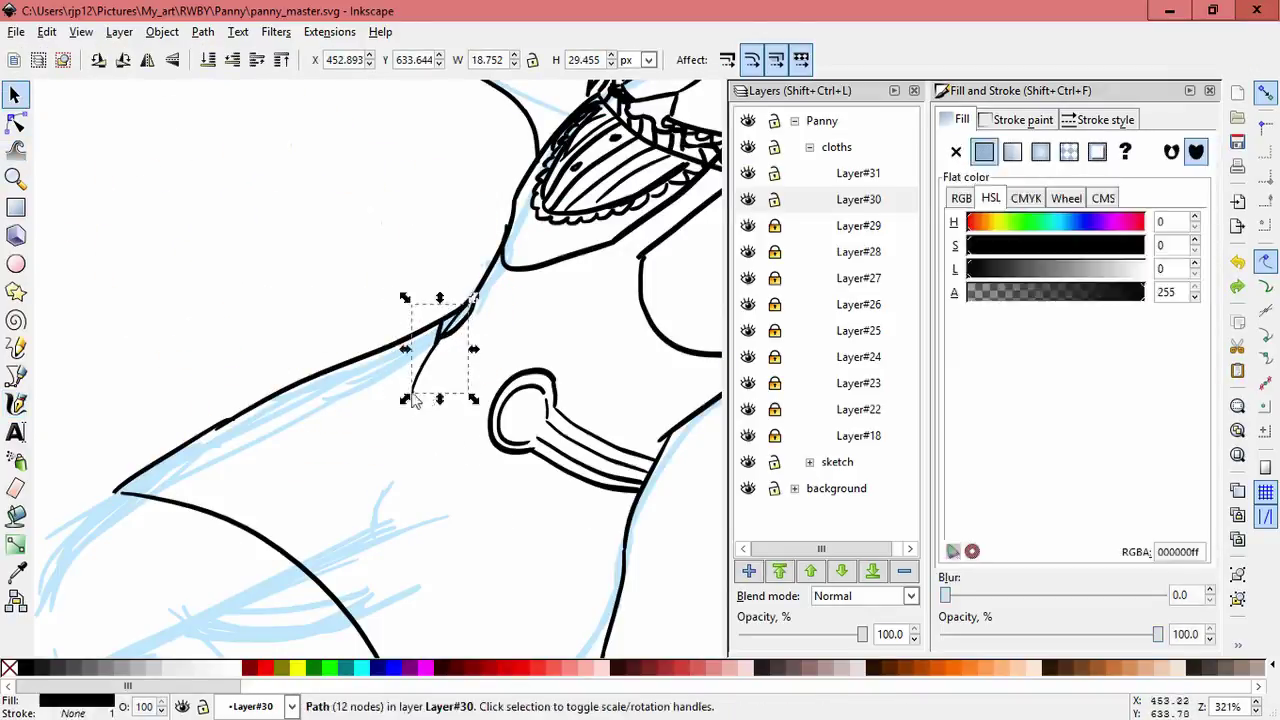
click(432, 322)
drag(404, 398, 400, 380)
key(Escape)
key(minus)
key(minus)
scroll(460, 388, down, 1)
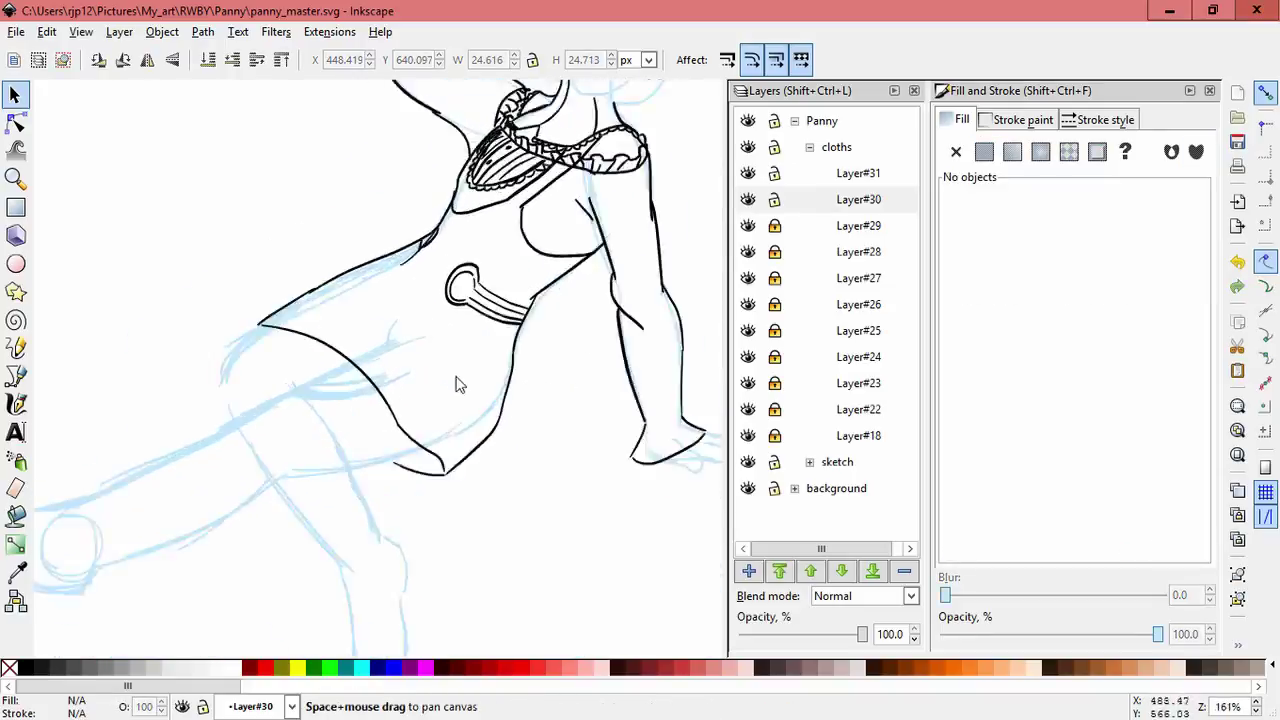
Add a new layer and ink a diagonal line from the waist ornament's head down to the skirt hem.
scroll(455, 385, up, 2)
key(ctrl+shift+n)
key(Return)
key(c)
key(plus)
key(plus)
drag(518, 290, 350, 450)
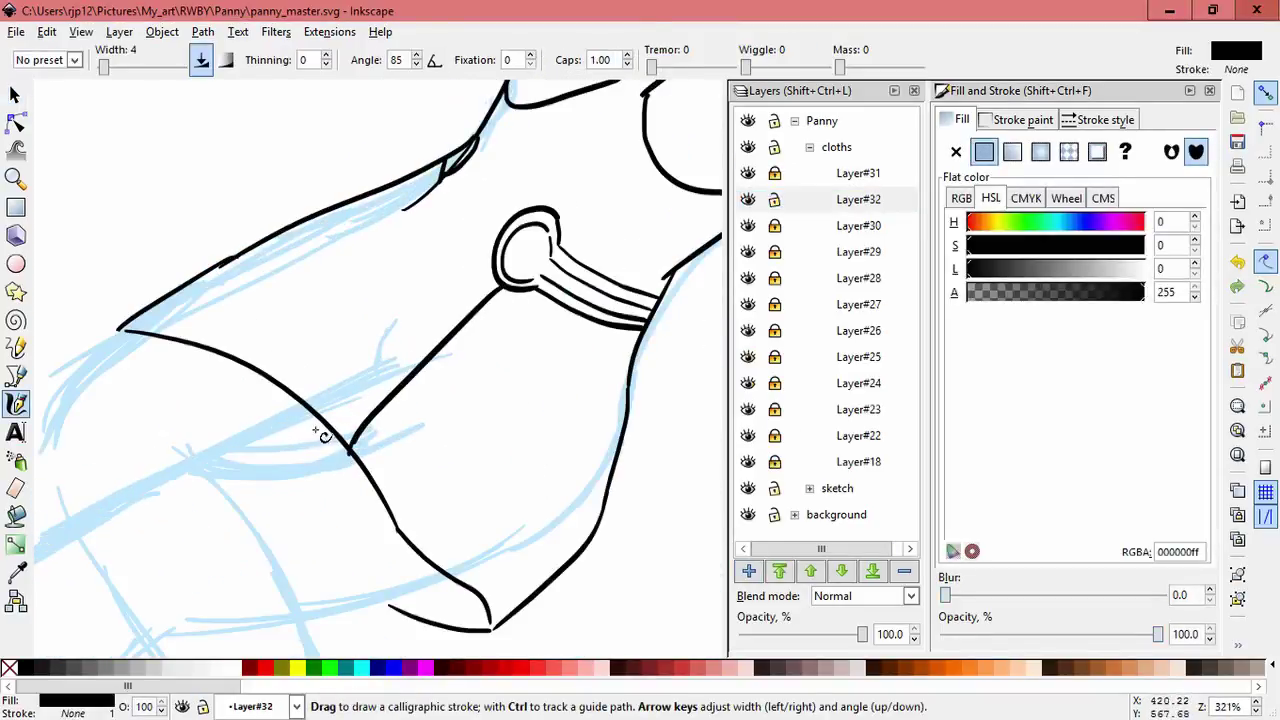
Ink the skirt's split panel edges: a second line from the ornament, inner lines along the back edge and offset hem curves.
drag(410, 205, 120, 330)
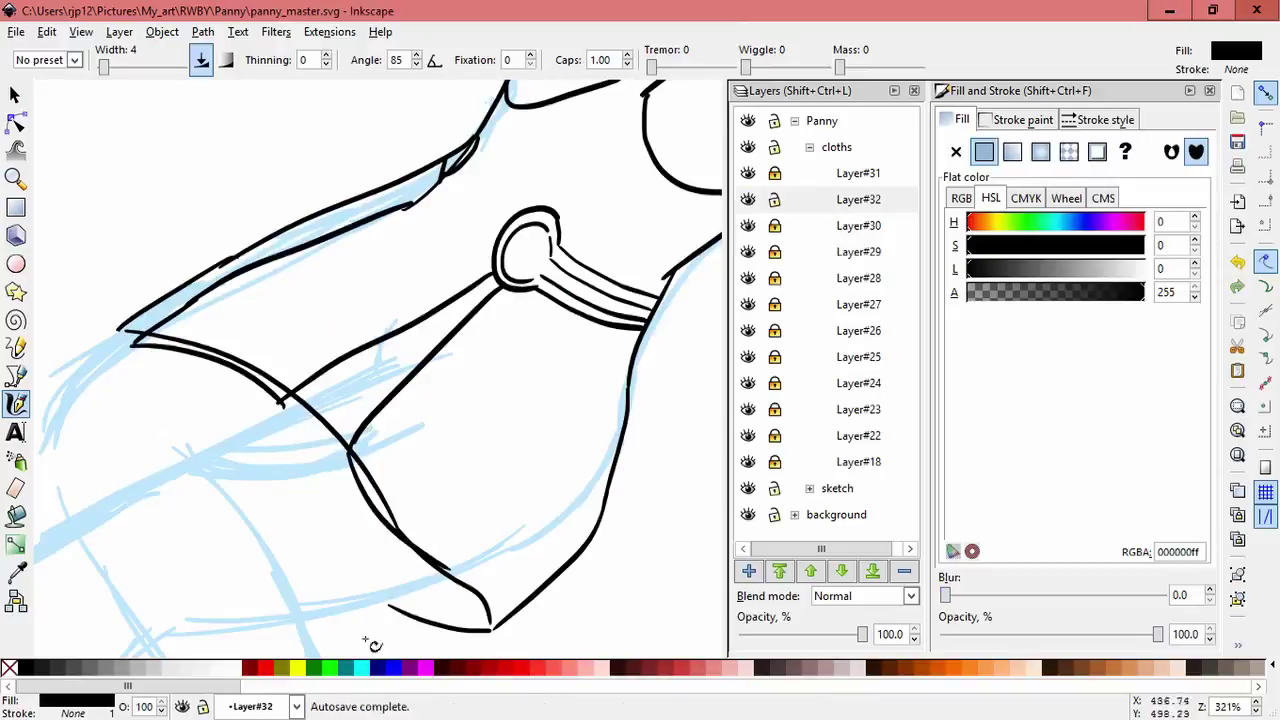
drag(352, 445, 366, 472)
drag(120, 337, 448, 178)
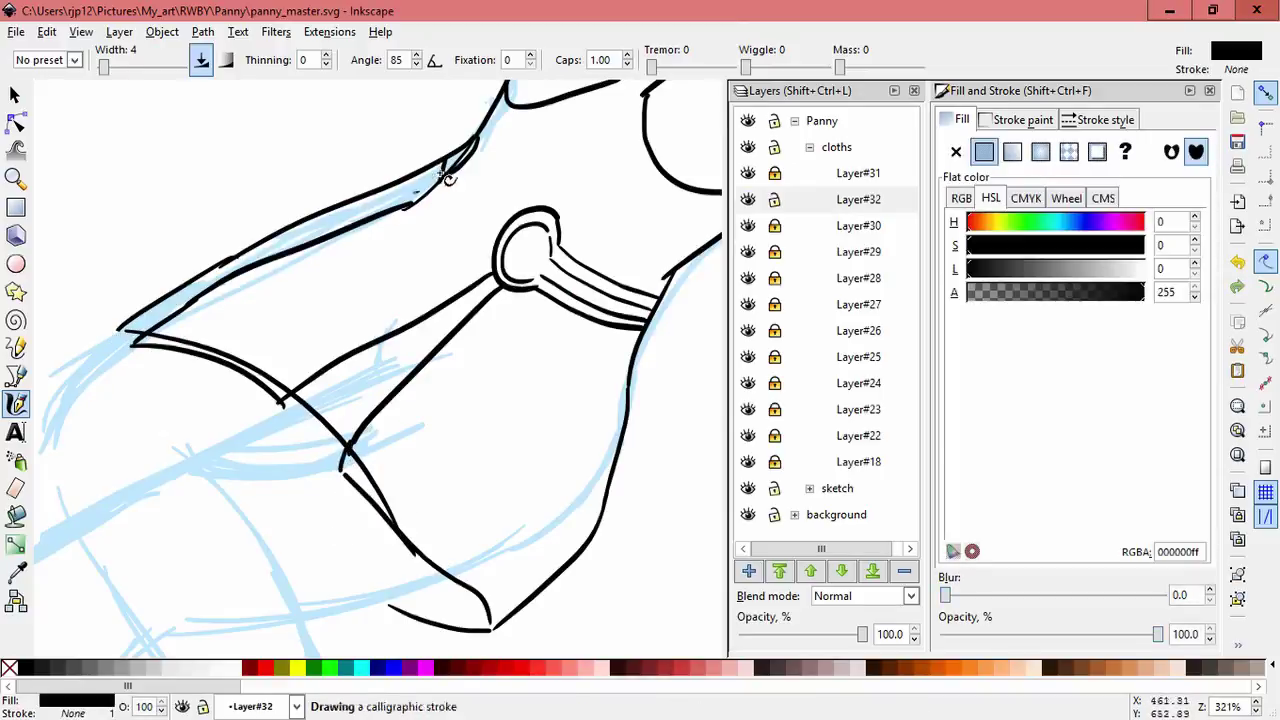
Draw a closed straight-sided path on Layer#30 around the parts of the original hem line to keep.
key(s)
click(298, 428)
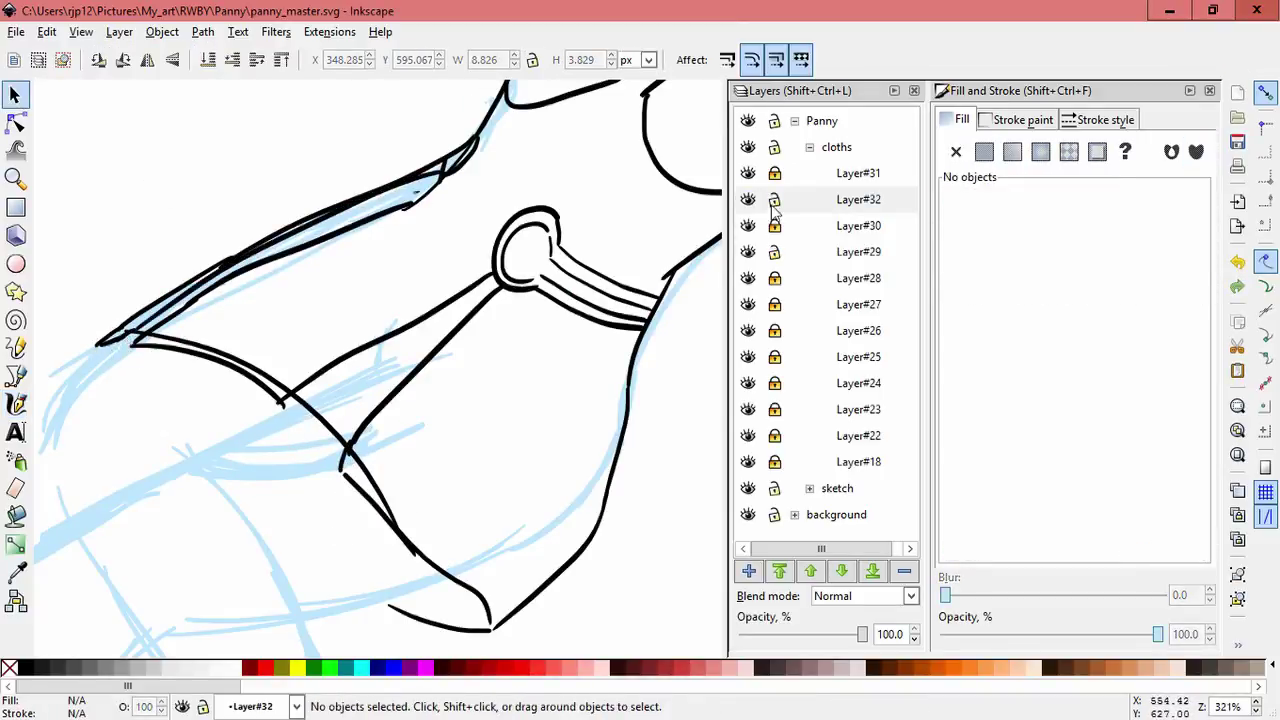
click(278, 400)
key(b)
click(135, 345)
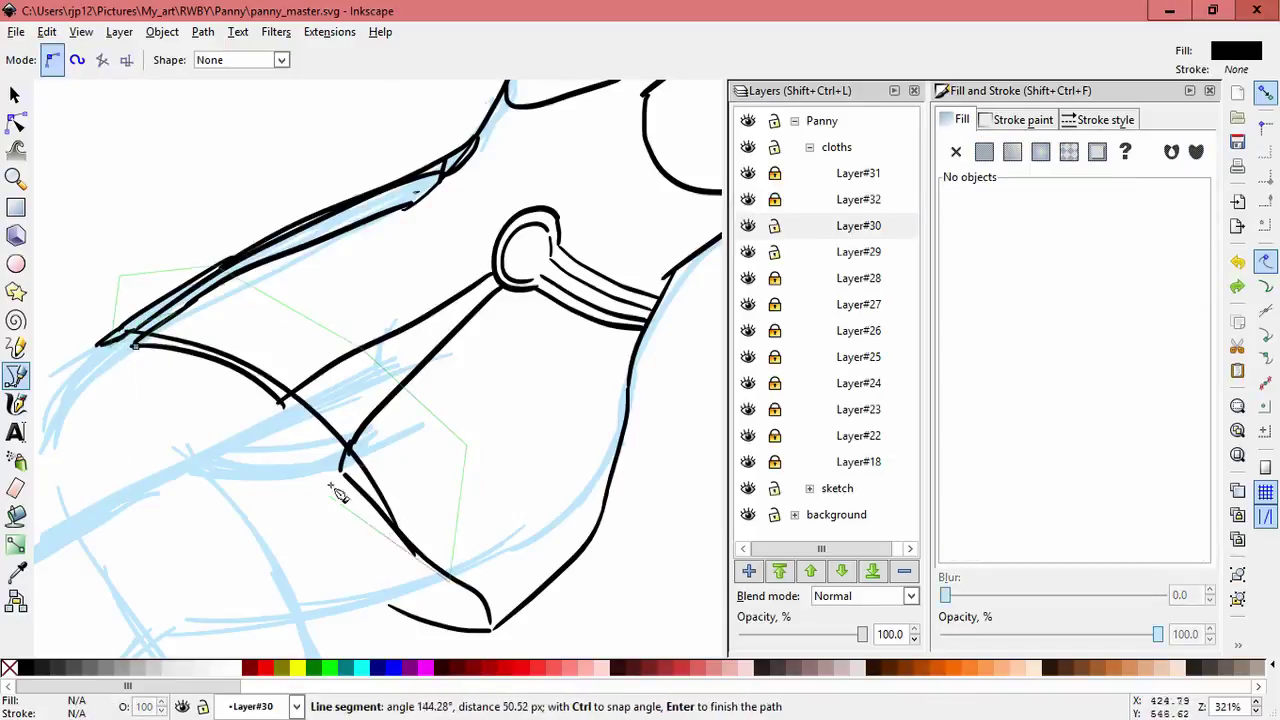
click(135, 345)
Apply the closed path as a mask on the original hem line and adjust it to hide the overlapping hem sections.
key(ctrl+z)
key(n)
click(162, 31)
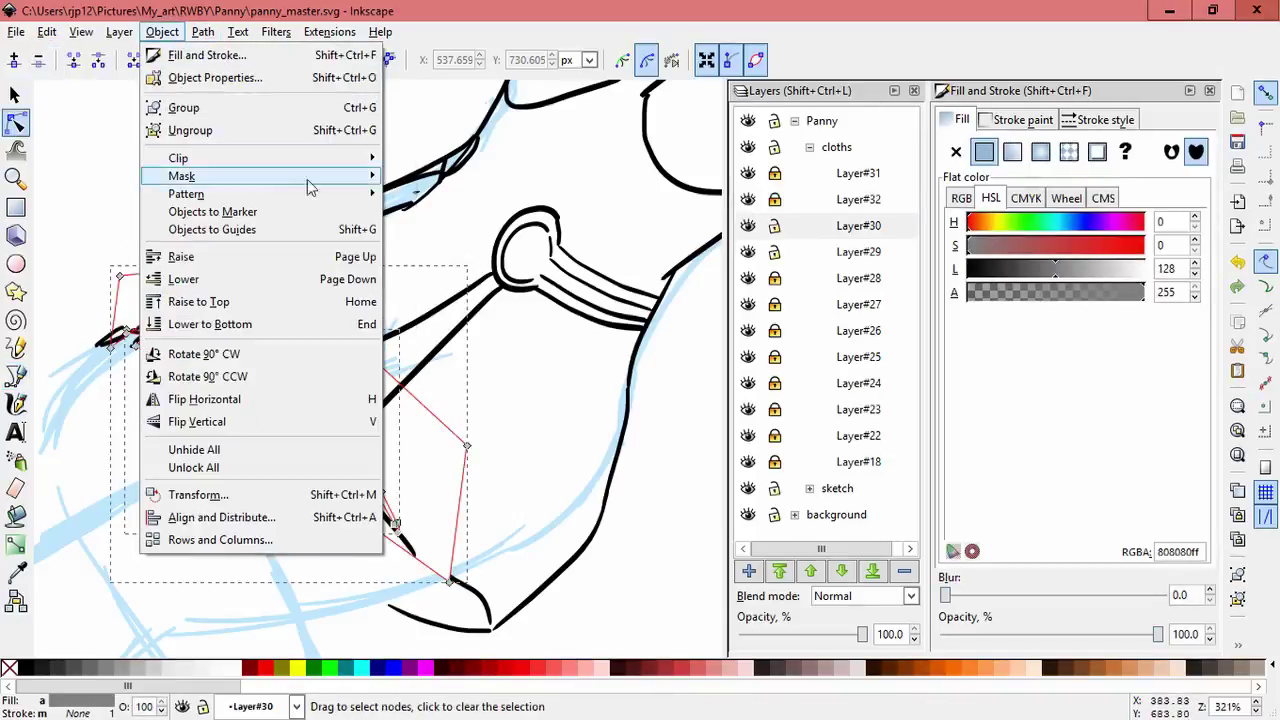
click(292, 403)
ctrl+scroll(101, 380, up, 2)
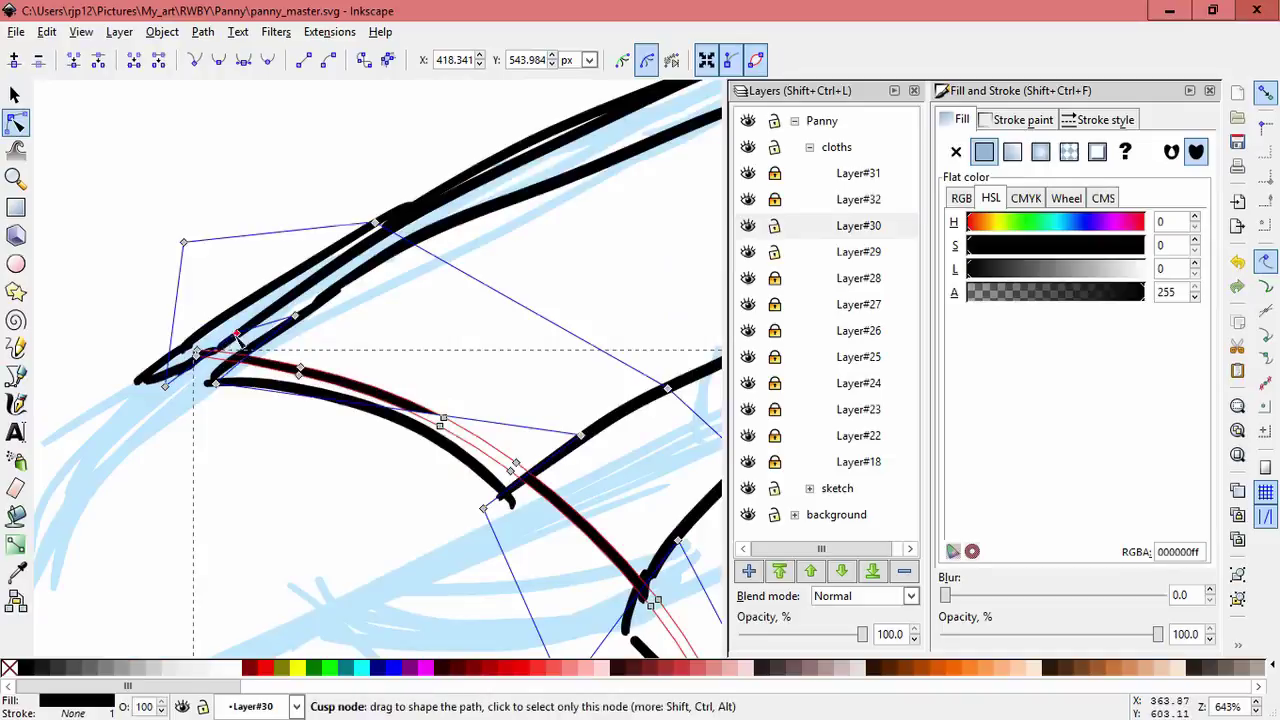
ctrl+scroll(343, 520, down, 3)
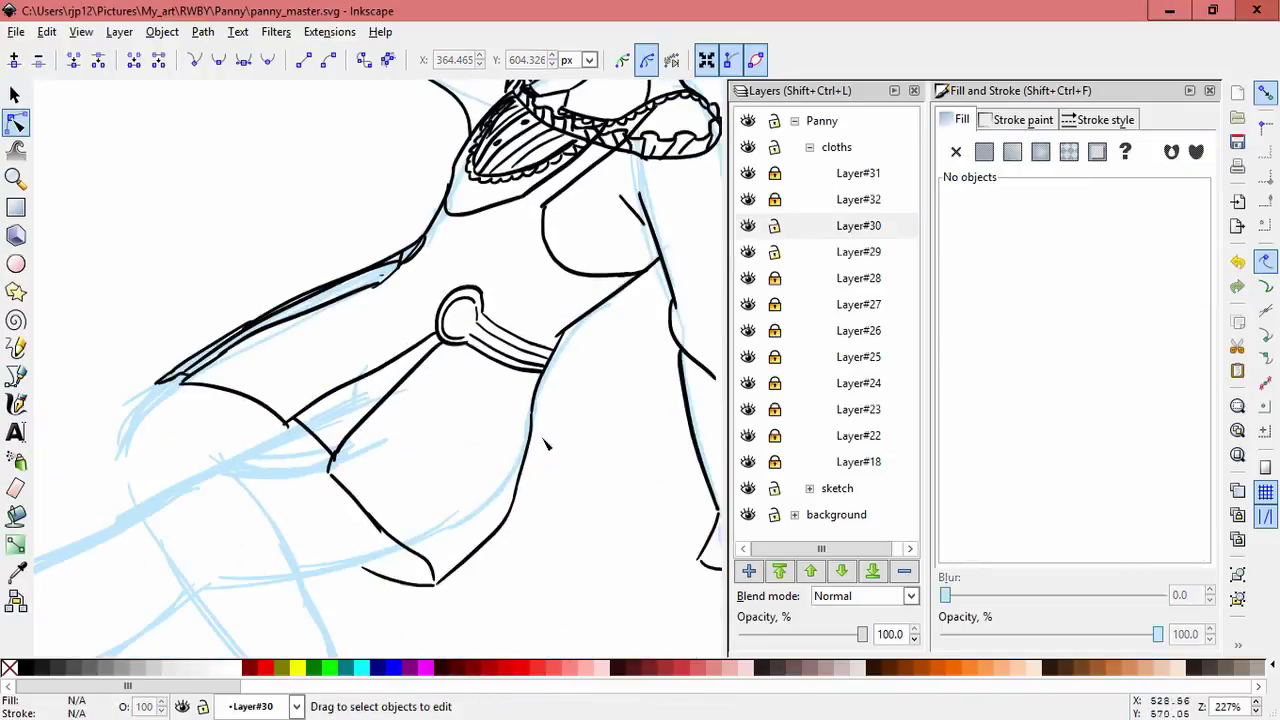
Delete the stray short stroke near the skirt's back edge and ink a curve joining the inner edge line to the waist.
ctrl+scroll(420, 352, up, 2)
click(15, 94)
click(423, 316)
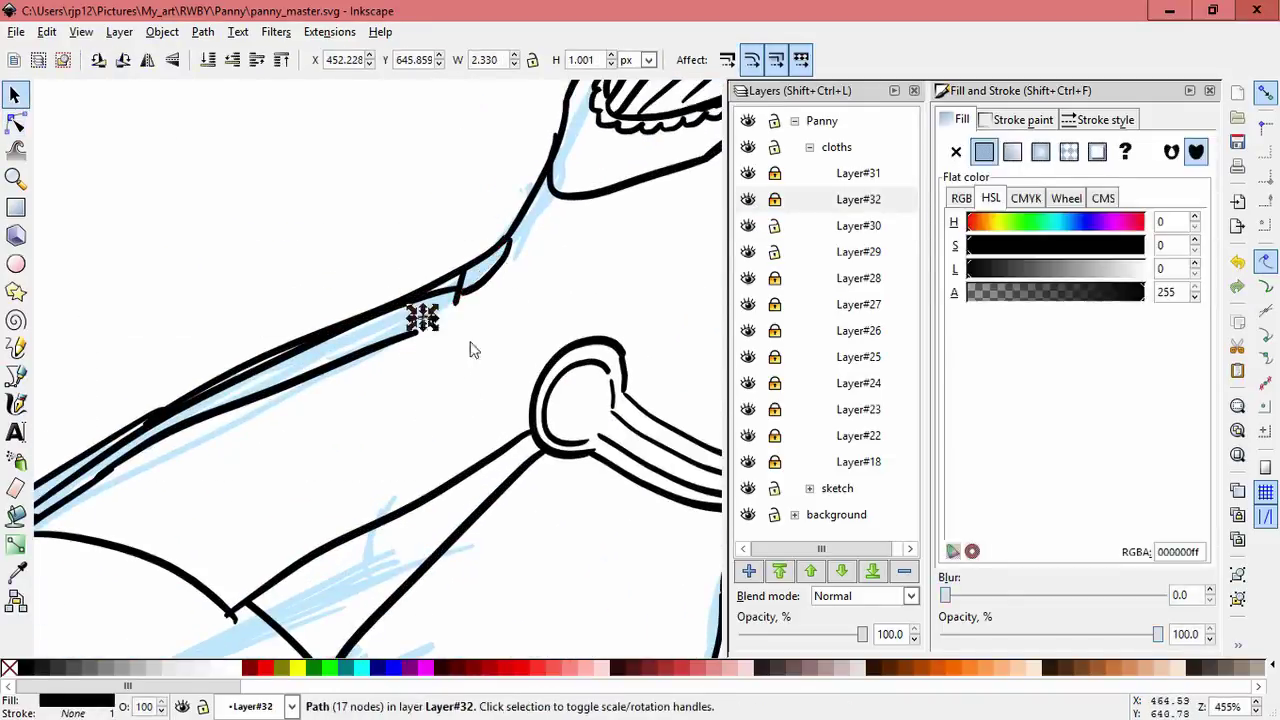
key(Delete)
click(16, 403)
drag(100, 368, 266, 263)
key(space)
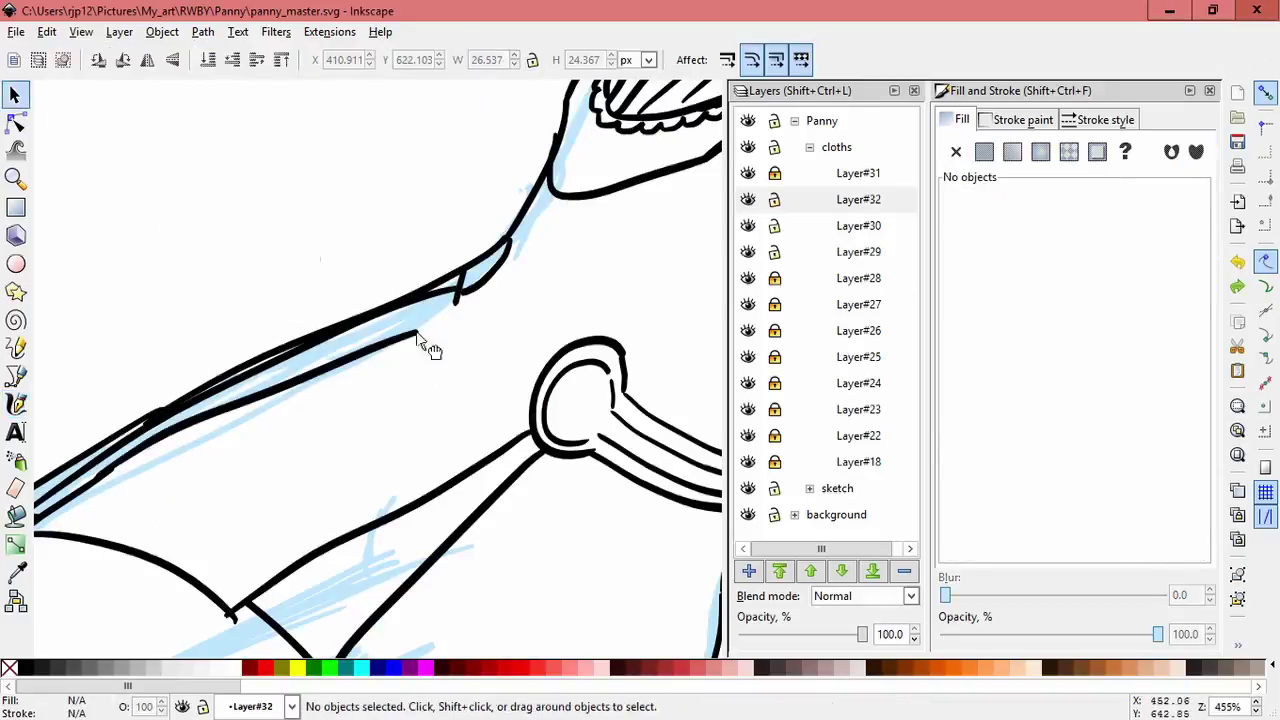
click(16, 403)
drag(233, 380, 314, 466)
ctrl+scroll(409, 391, up, 2)
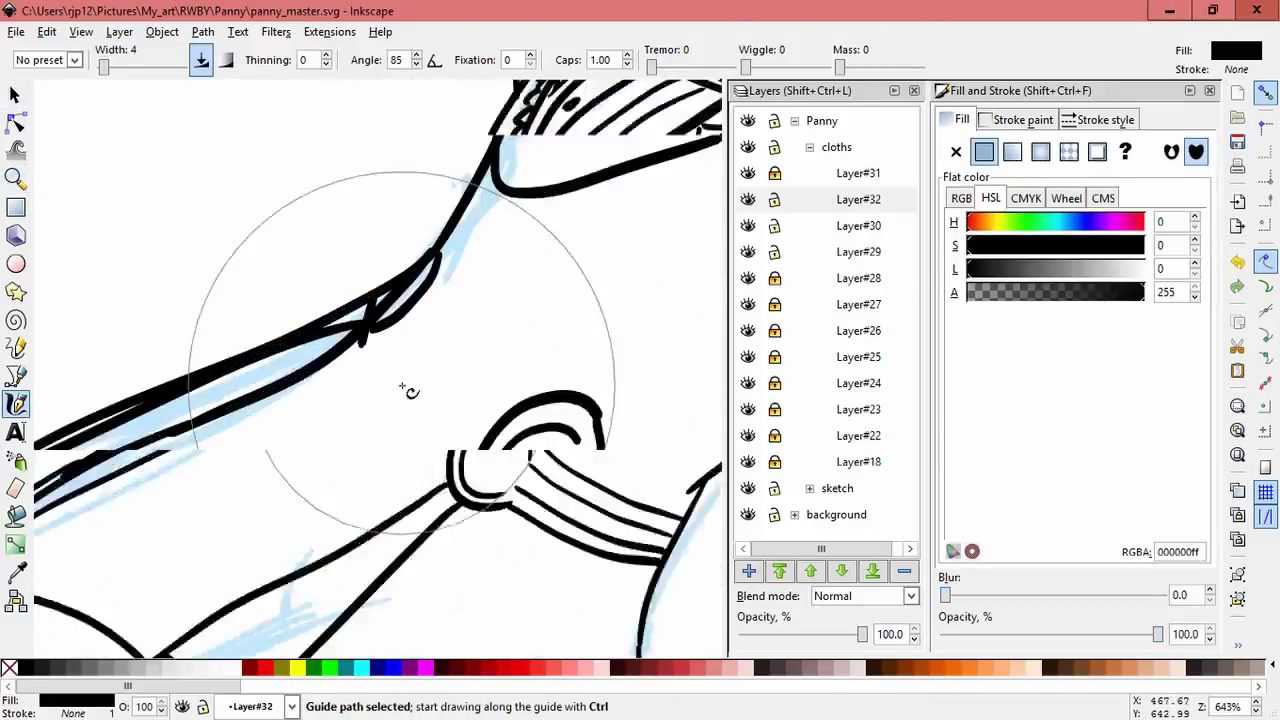
Delete the leftover short stroke crossing the fold at the back of the waist.
key(space)
click(748, 174)
click(748, 174)
click(343, 306)
key(Escape)
ctrl+scroll(394, 428, down, 6)
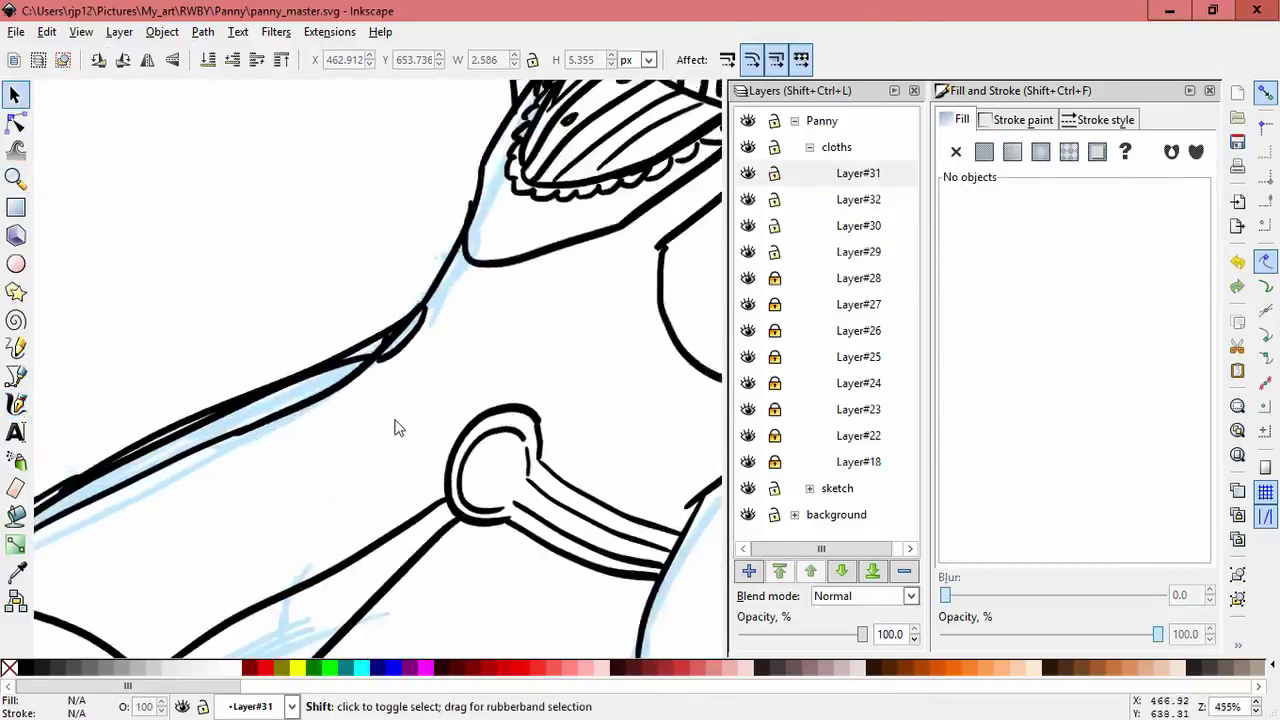
ctrl+scroll(574, 389, up, 3)
scroll(514, 389, up, 4)
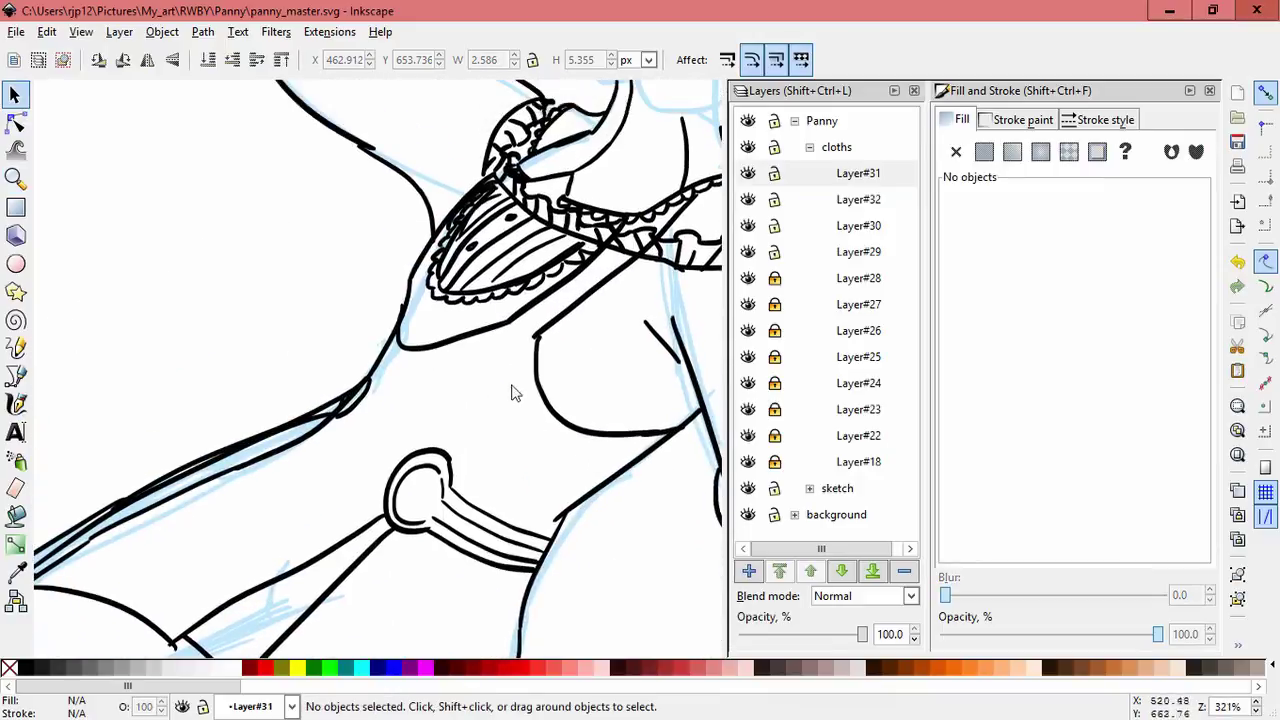
Lock the finished layers, add a new layer and ink a small pointed tip where the diagonal strap meets the bust curve.
click(774, 173)
click(774, 225)
click(748, 572)
key(Return)
key(c)
ctrl+scroll(450, 375, up, 2)
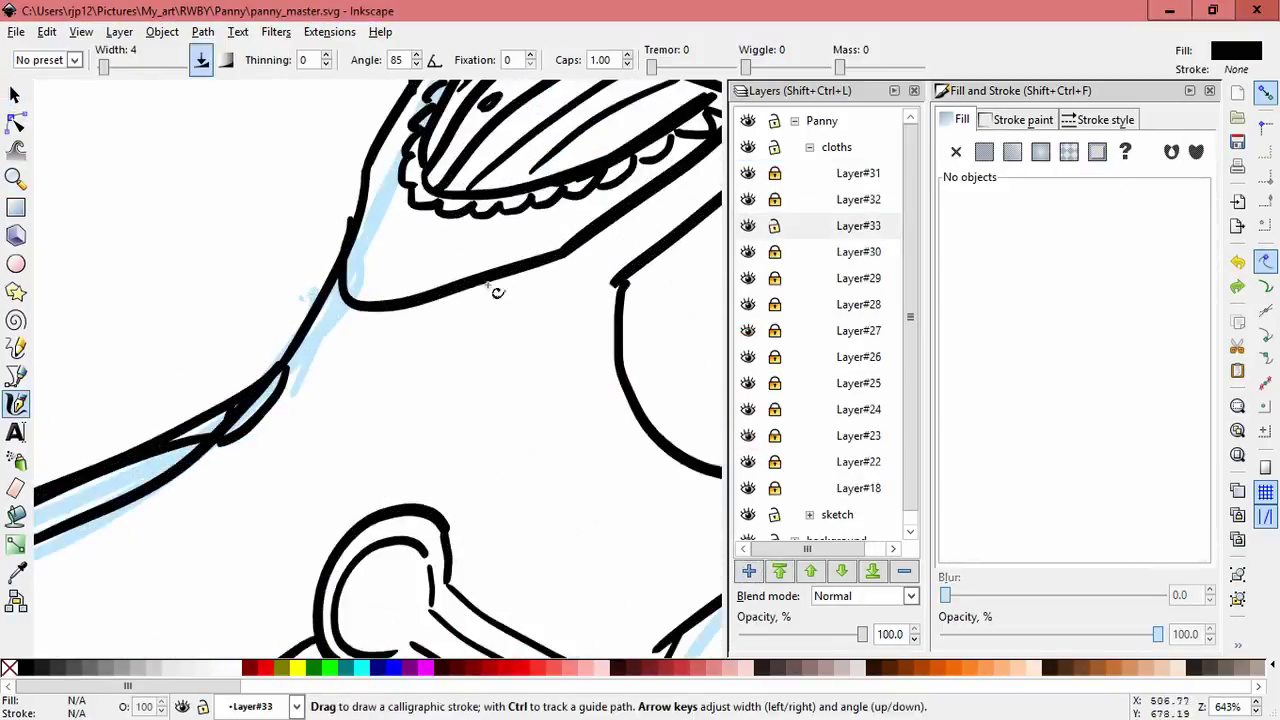
scroll(572, 263, right, 6)
scroll(486, 334, down, 2)
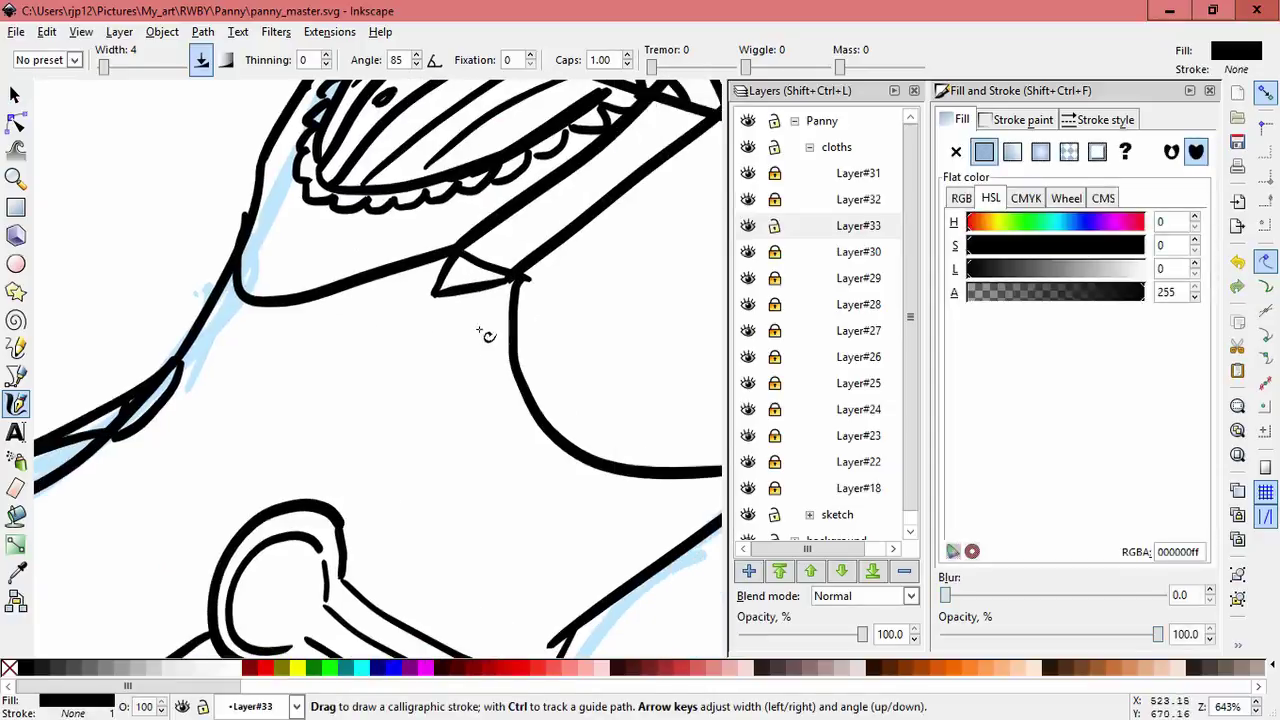
Duplicate the rounded bust contour on Layer#30 and offset the copy outward from the pointed strap tip to the bodice edge.
key(Escape)
key(s)
key(ctrl+Page_Down)
key(ctrl+a)
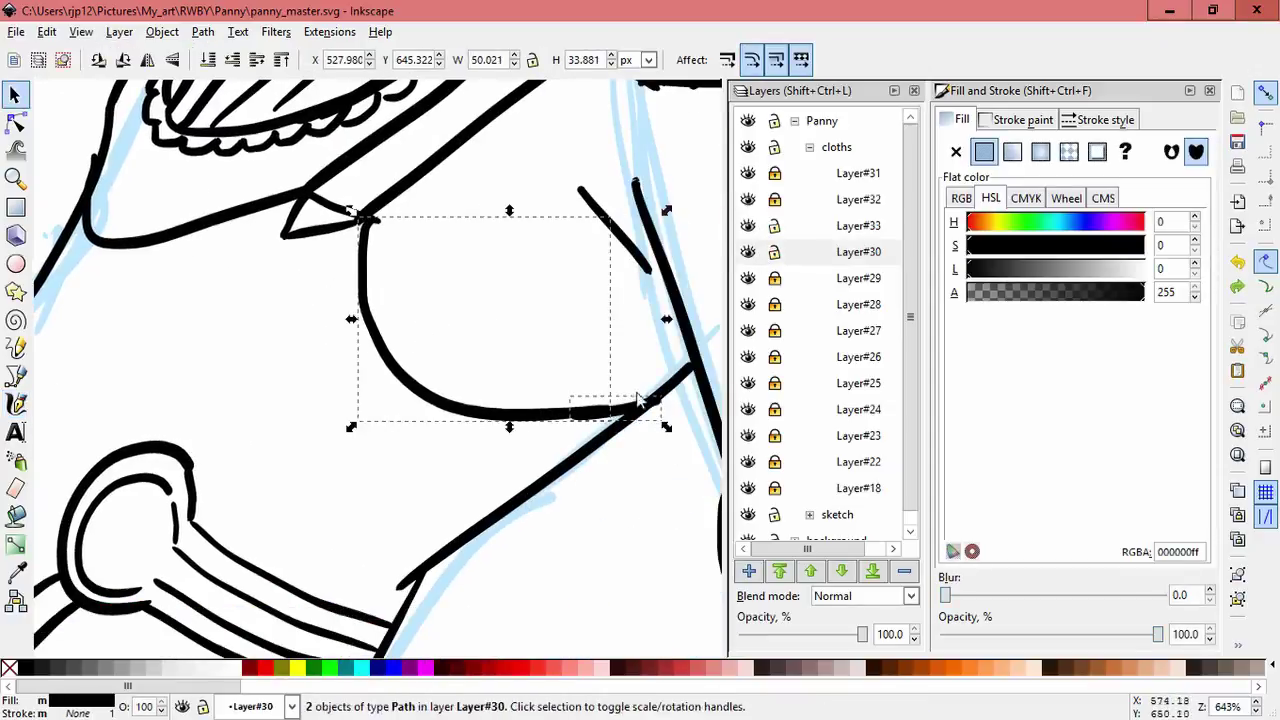
drag(388, 350, 305, 365)
key(Escape)
Try to add a narrowed copy of the bodice's lower edge line just below the original.
drag(249, 259, 354, 309)
click(320, 329)
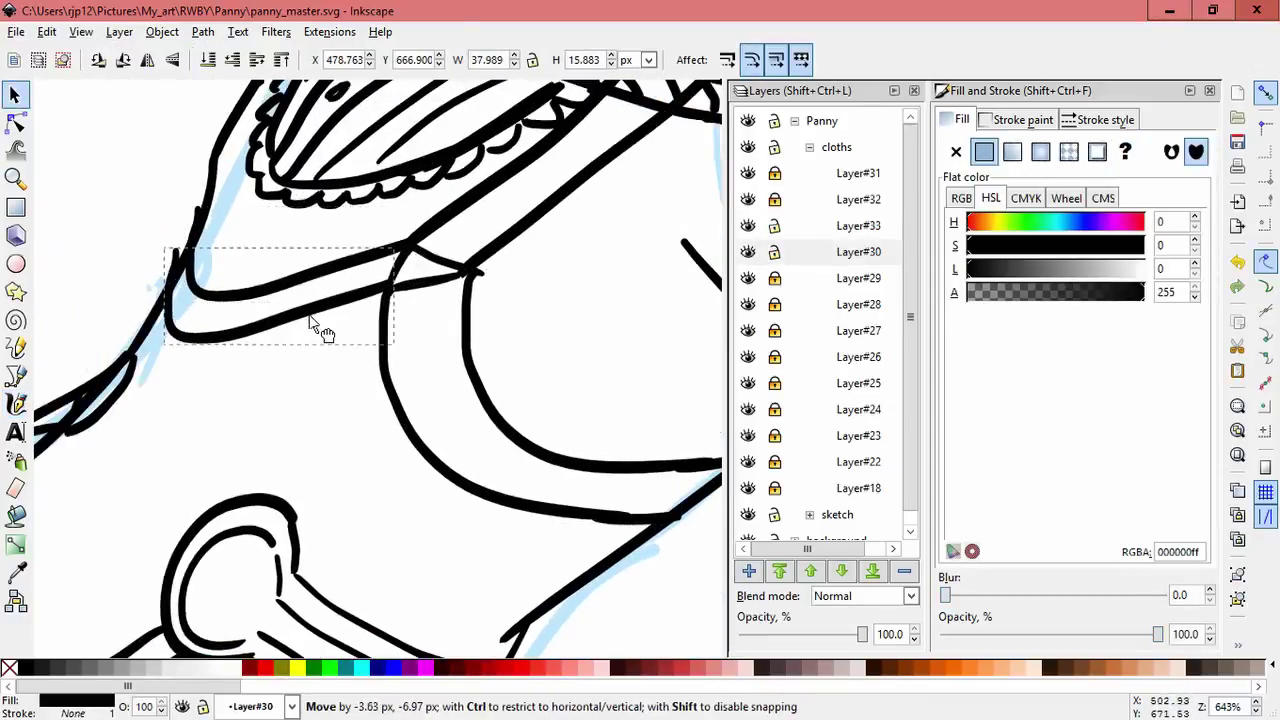
click(320, 329)
drag(165, 271, 163, 310)
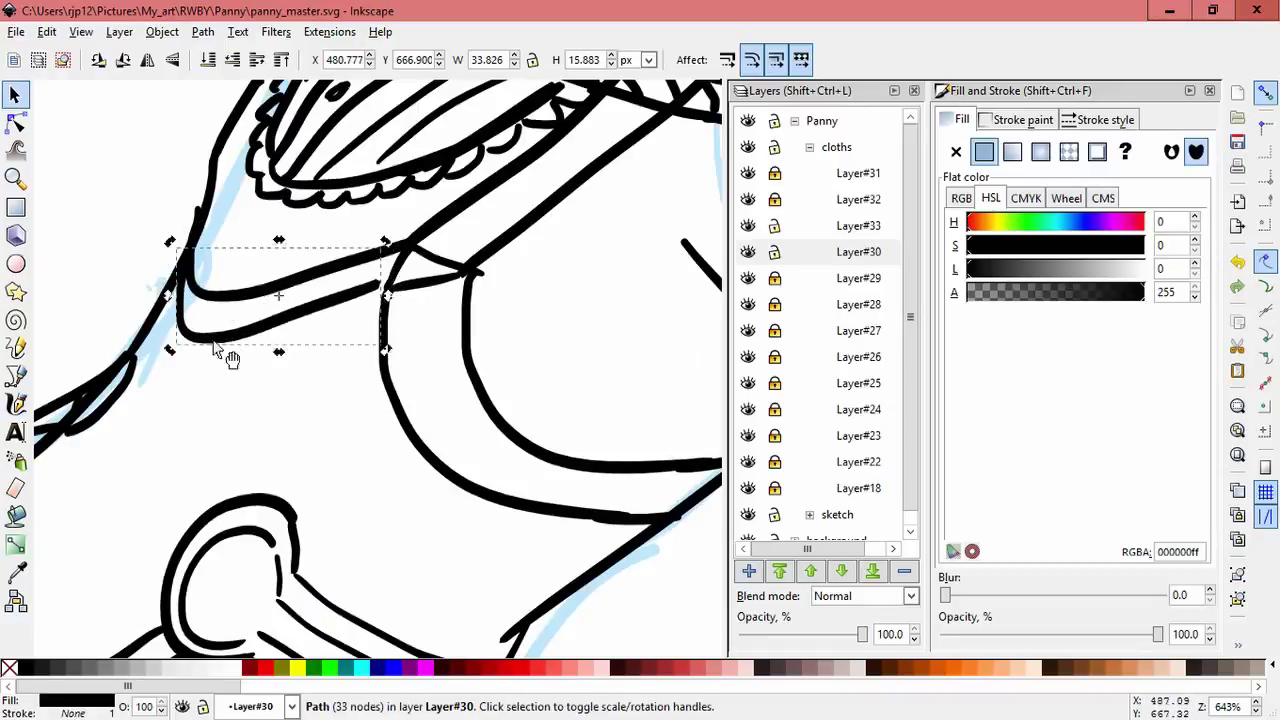
key(ctrl+z)
Ink a narrow rounded tab with a dot under the bodice edge and a banded knot with a curved tail across the diagonal strap.
key(c)
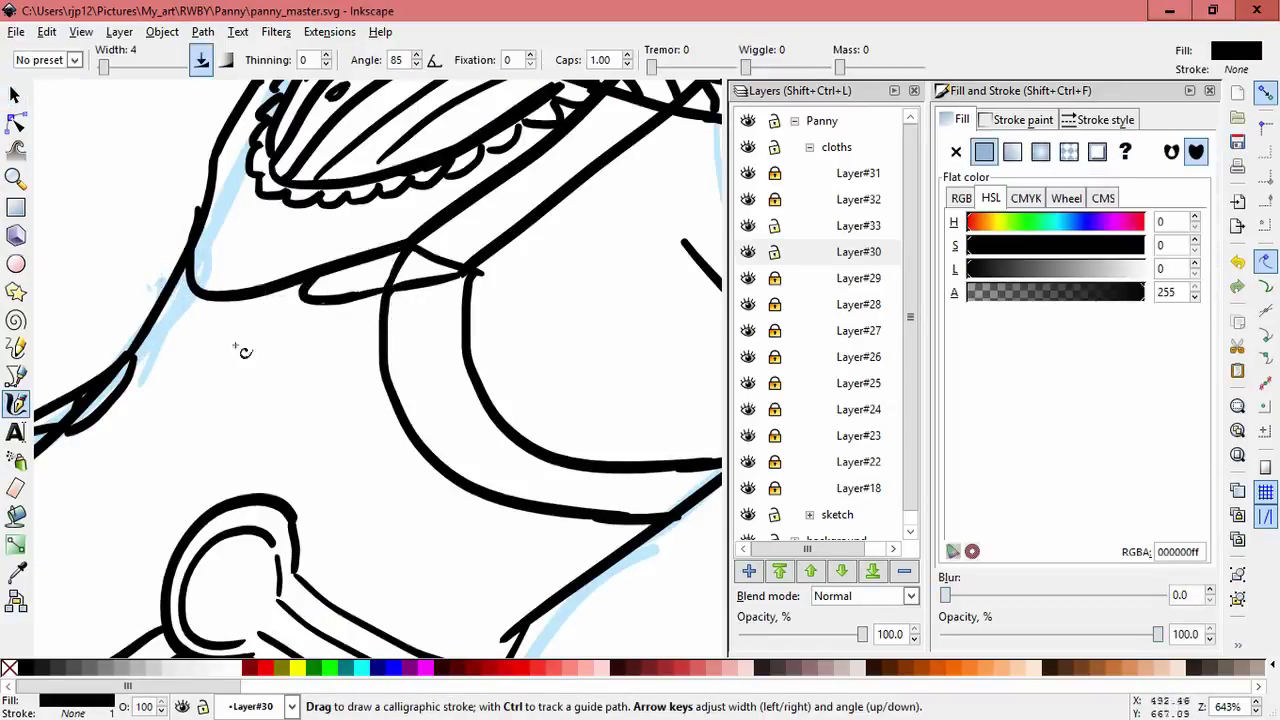
scroll(481, 302, up, 4)
scroll(481, 302, right, 3)
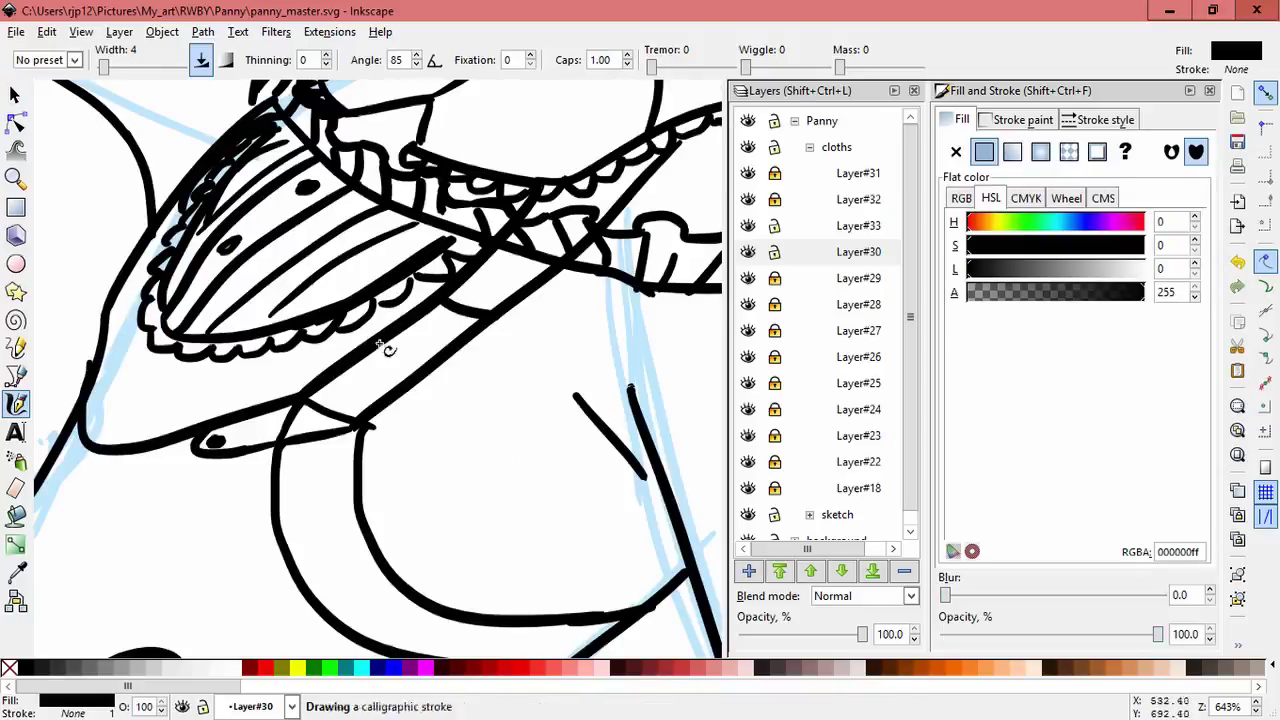
drag(416, 425, 418, 426)
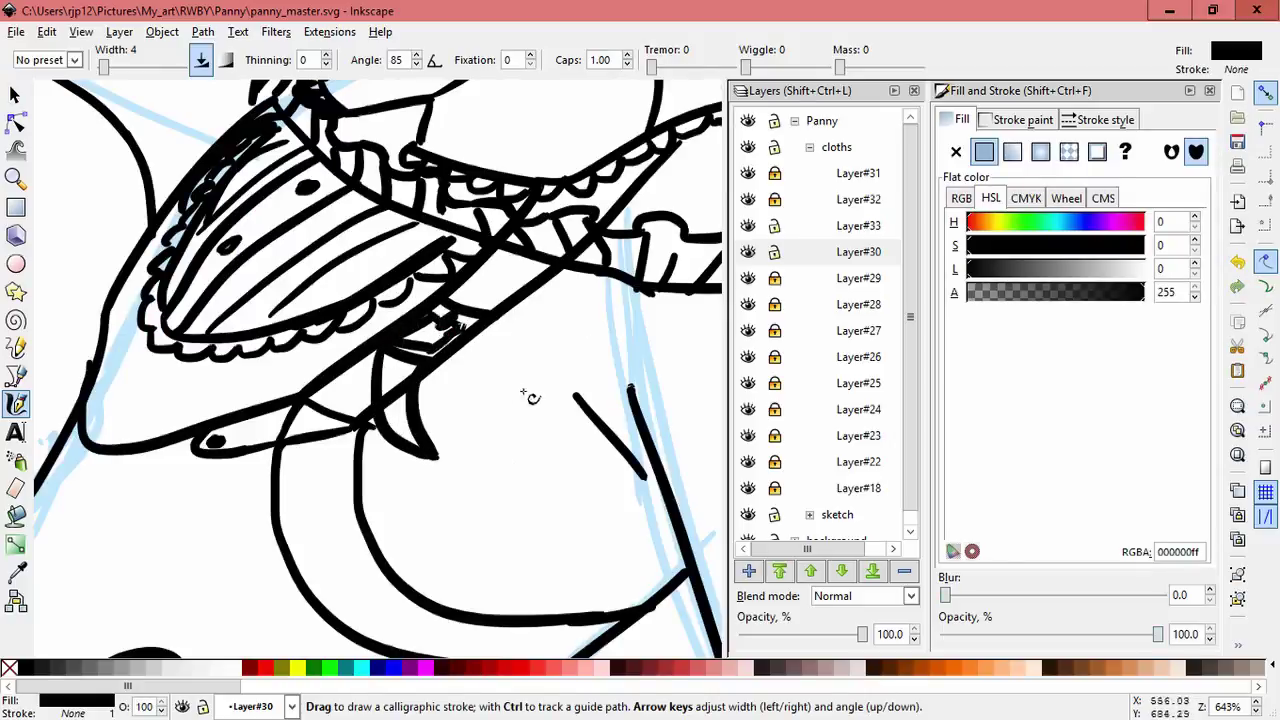
ctrl+scroll(556, 366, down, 5)
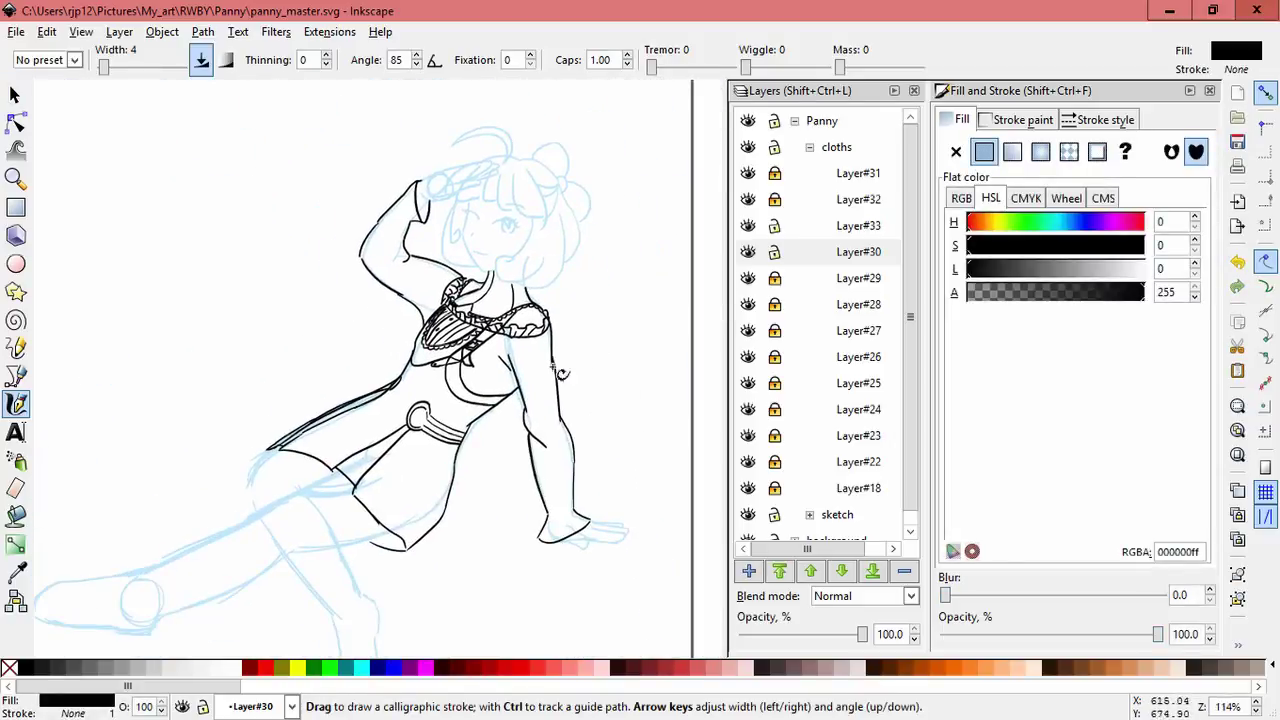
Add a new layer and ink the front boot's curved knee cuff, upper edge and underside over the sketch.
key(ctrl+shift+n)
ctrl+scroll(221, 568, up, 2)
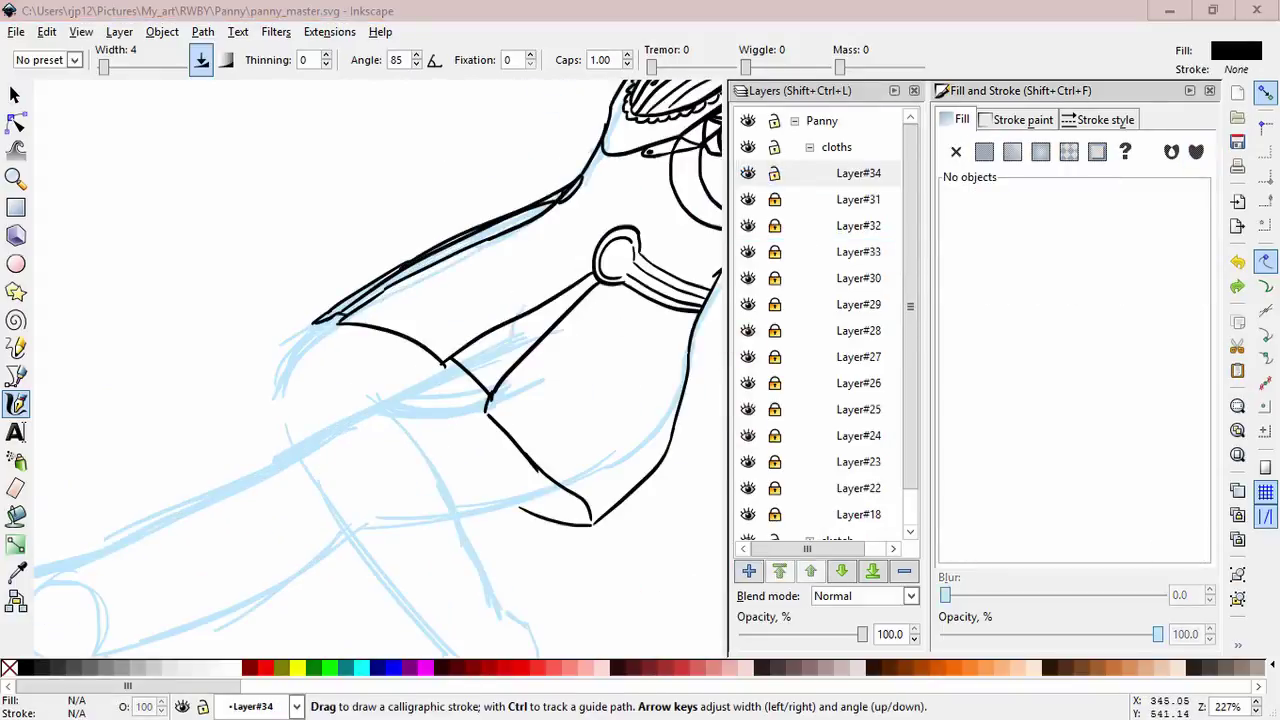
scroll(429, 357, down, 4)
scroll(429, 357, left, 4)
drag(588, 250, 652, 320)
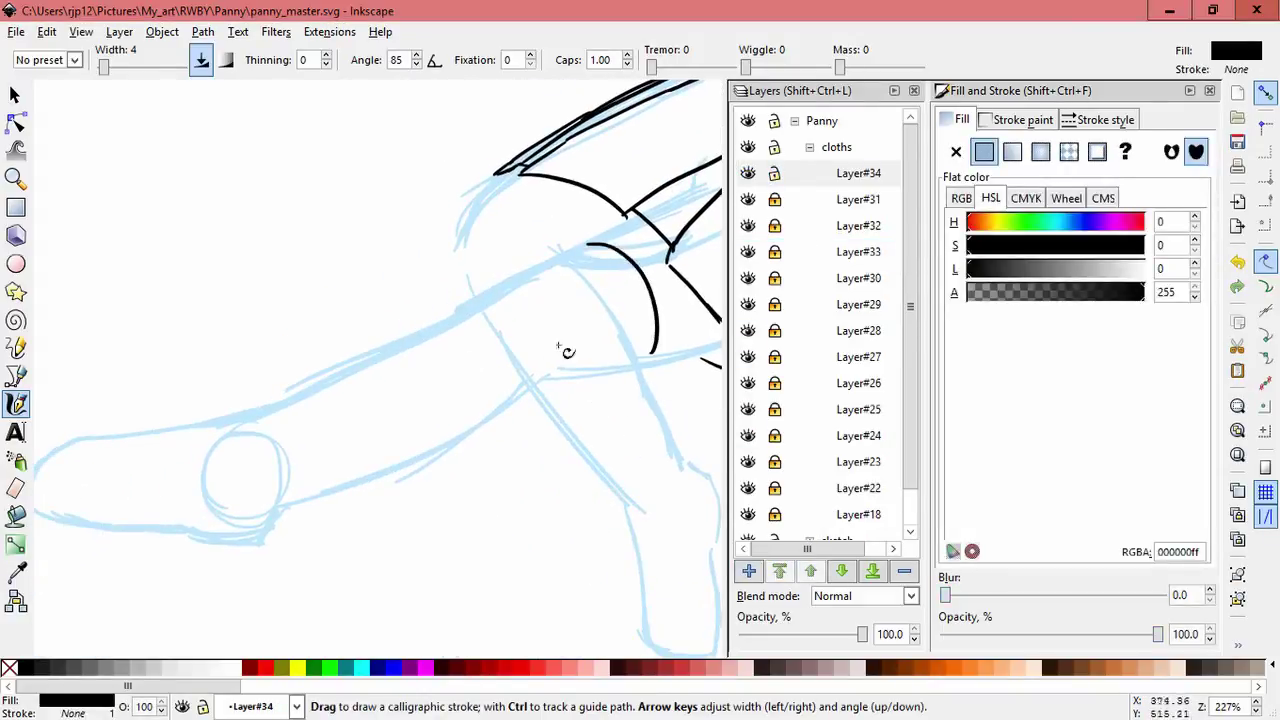
drag(258, 408, 482, 309)
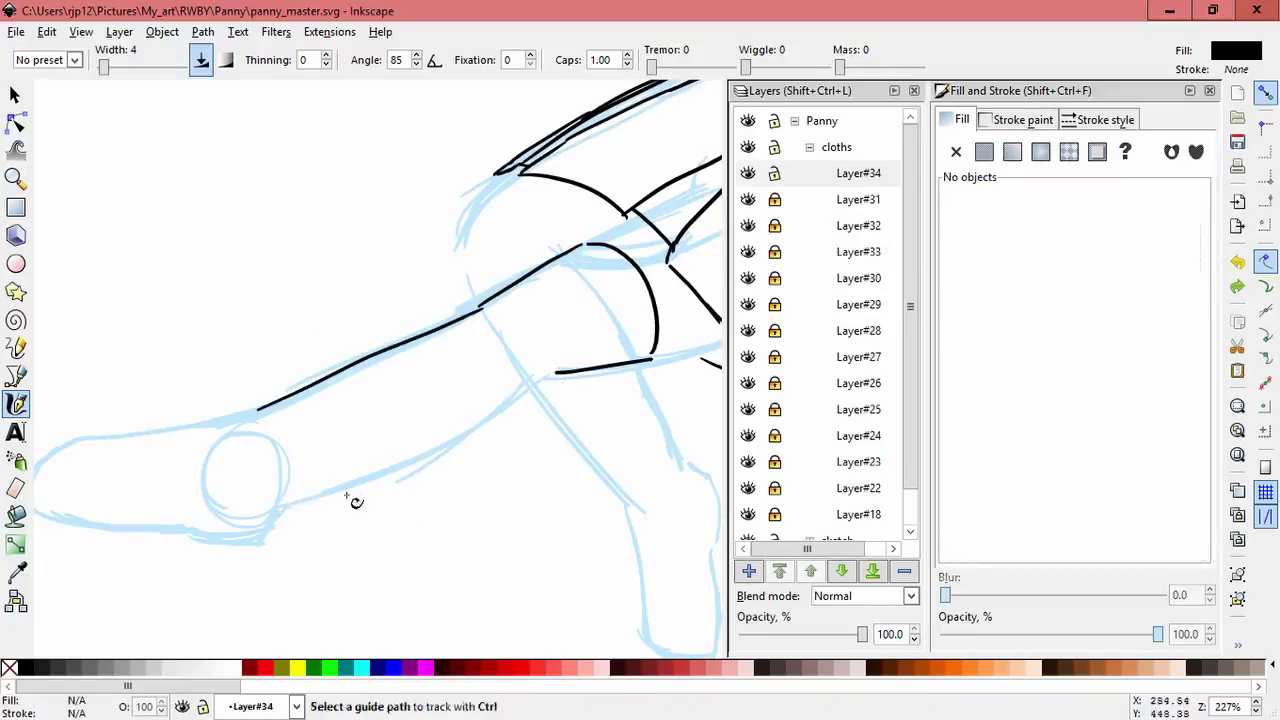
mouse_move(283, 507)
mouse_down()
mouse_move(500, 409)
mouse_move(562, 365)
mouse_up()
Stretch the front boot's underside line down toward the heel, then extend the upper edge and ink the slanted ankle opening.
key(s)
click(394, 517)
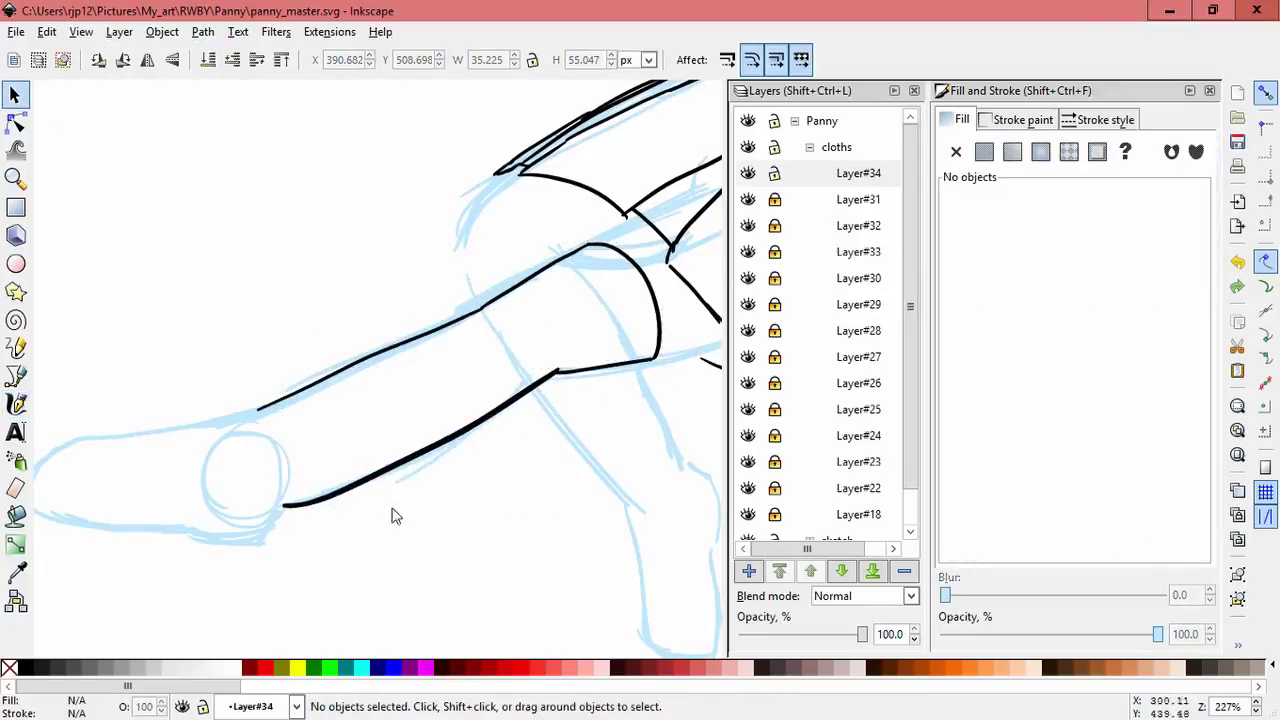
scroll(400, 474, down, 1)
scroll(400, 474, left, 3)
click(370, 510)
key(Escape)
key(c)
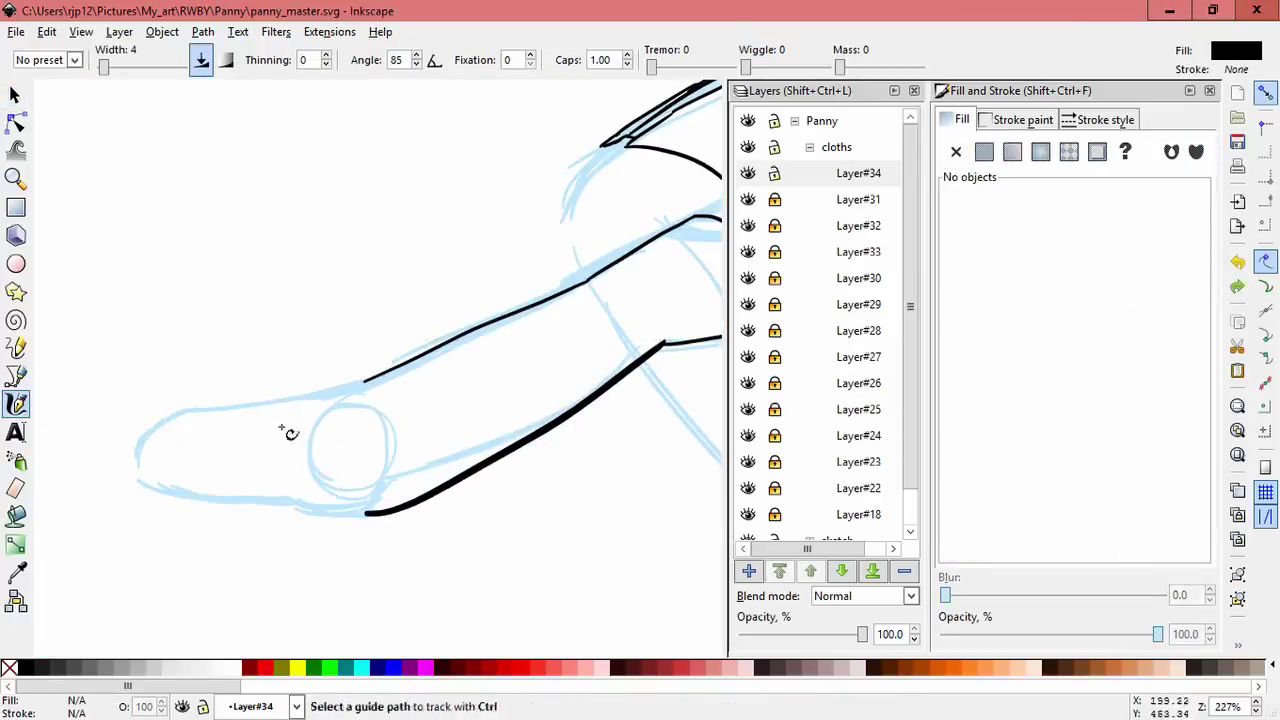
drag(268, 405, 365, 380)
drag(265, 407, 372, 515)
Ink the bent thigh contour behind the front knee and the rear boot's shaft with its curved ankle opening.
scroll(357, 451, up, 1)
scroll(357, 451, right, 3)
drag(470, 300, 430, 256)
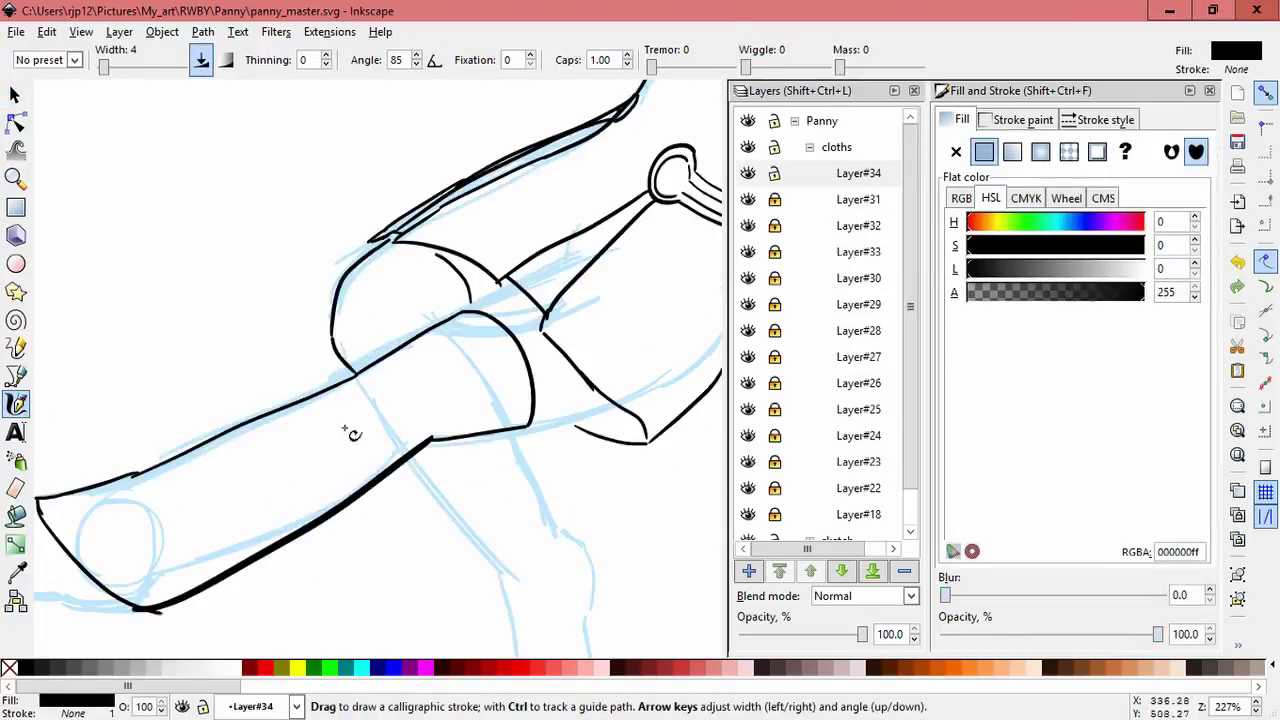
scroll(400, 334, down, 3)
scroll(400, 334, right, 3)
drag(388, 331, 460, 430)
drag(281, 356, 365, 470)
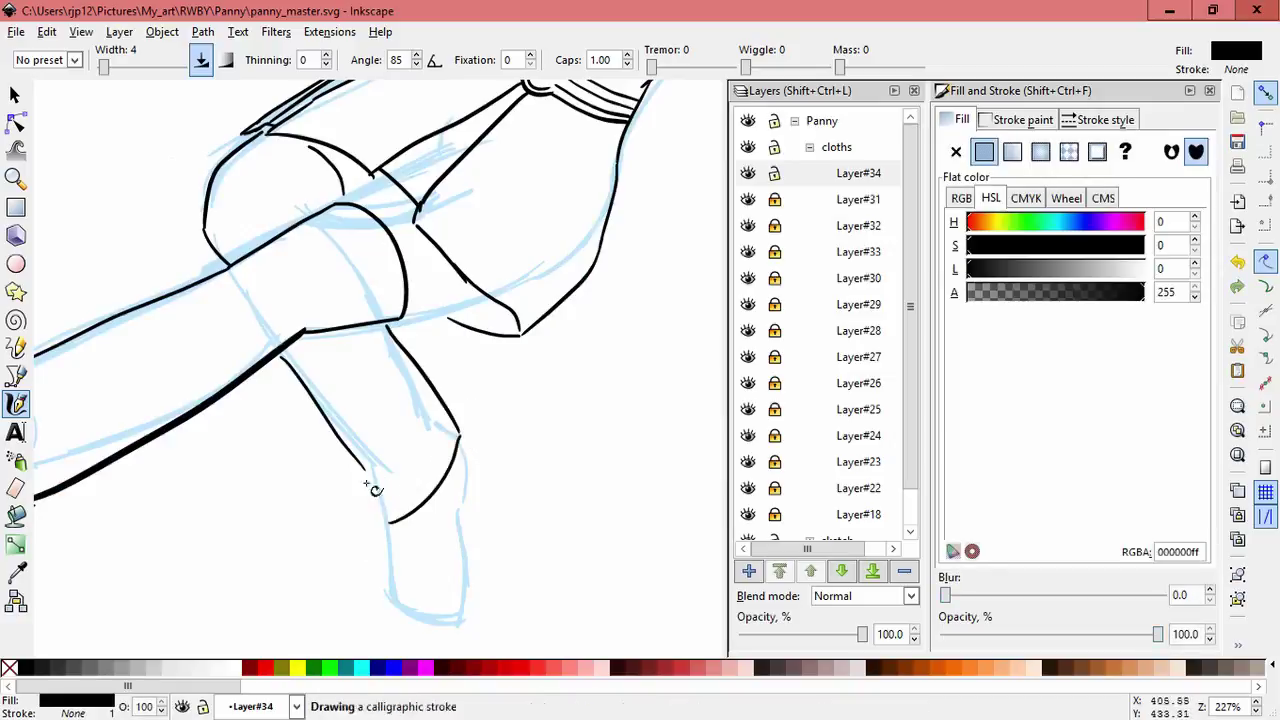
Add a new layer and ink a scalloped lace trim along the front boot's knee cuff and the edge on the thigh above it.
key(shift+ctrl+n)
key(Return)
scroll(463, 371, up, 2)
scroll(463, 371, up, 1)
drag(450, 336, 487, 333)
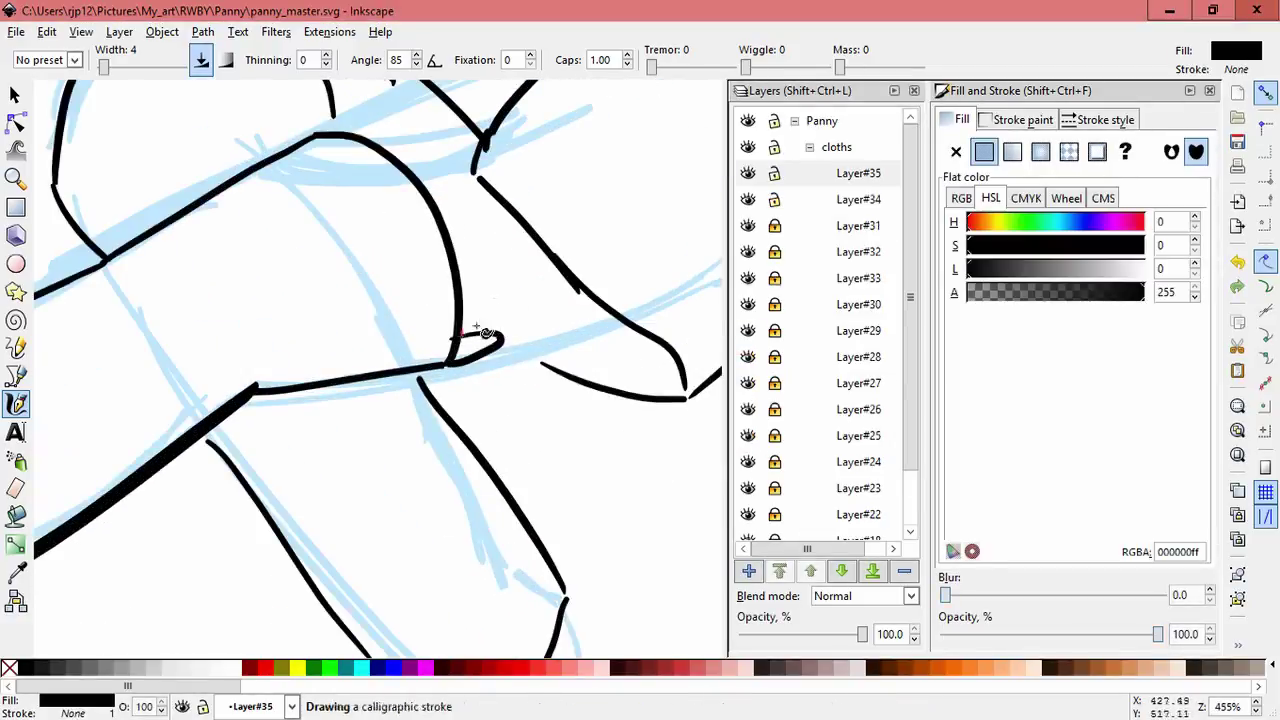
mouse_move(425, 180)
mouse_down()
mouse_move(434, 194)
mouse_move(371, 237)
mouse_up()
scroll(434, 194, up, 2)
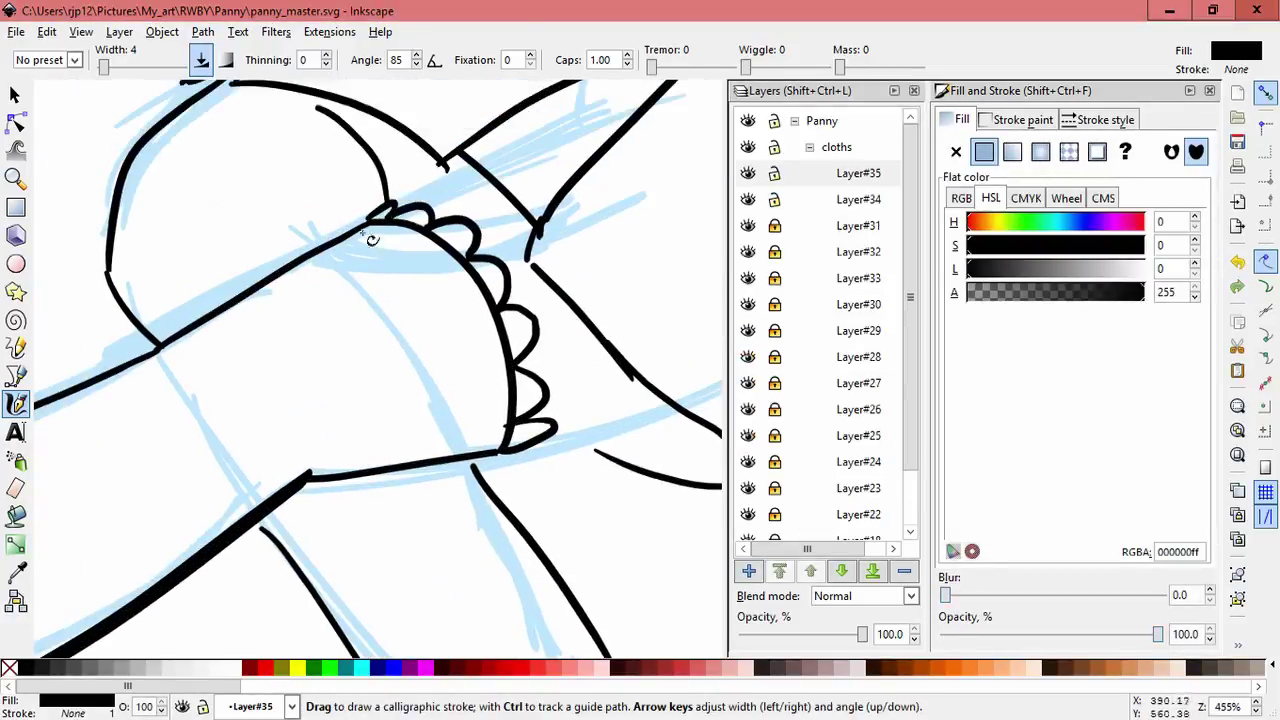
scroll(371, 237, up, 1)
drag(345, 140, 388, 195)
Ink a round ornament at the front boot's ankle and draw two thin parallel lines from it up to the knee cuff.
scroll(420, 371, down, 2)
scroll(420, 371, right, 2)
scroll(400, 400, down, 4)
scroll(240, 443, up, 2)
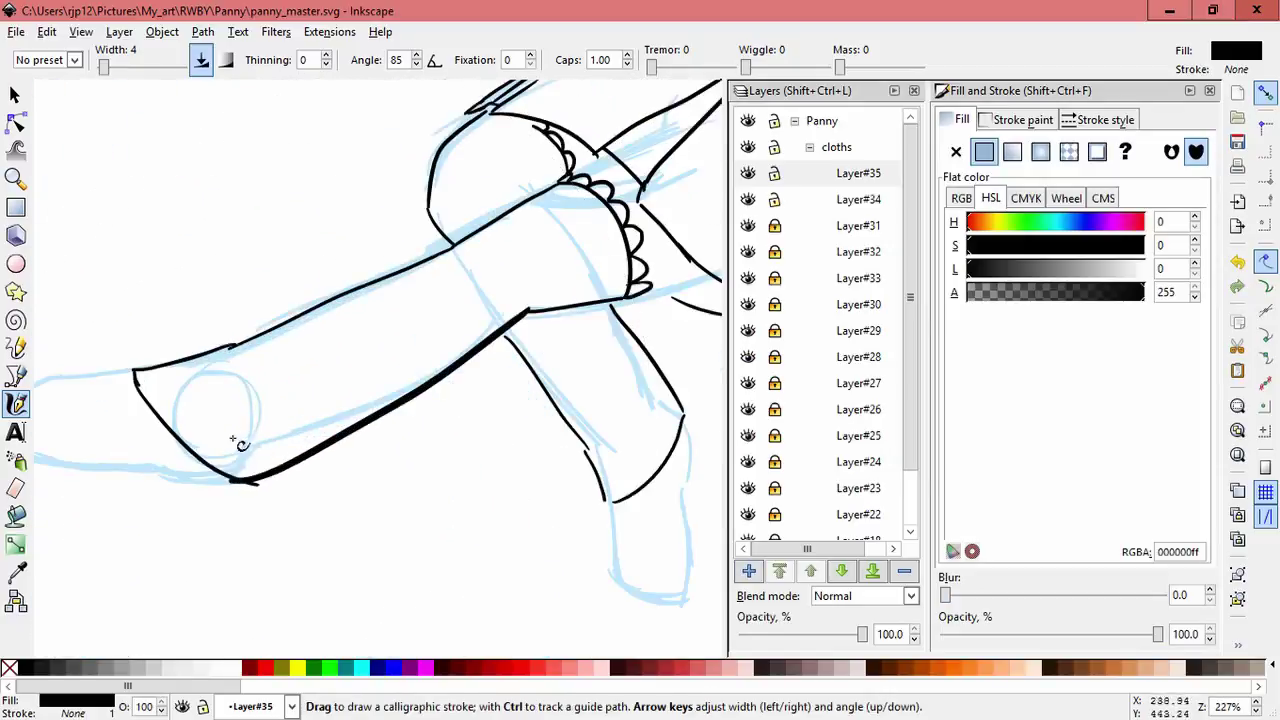
key(Escape)
key(space)
mouse_move(250, 428)
mouse_down()
mouse_move(284, 450)
mouse_move(270, 425)
mouse_up()
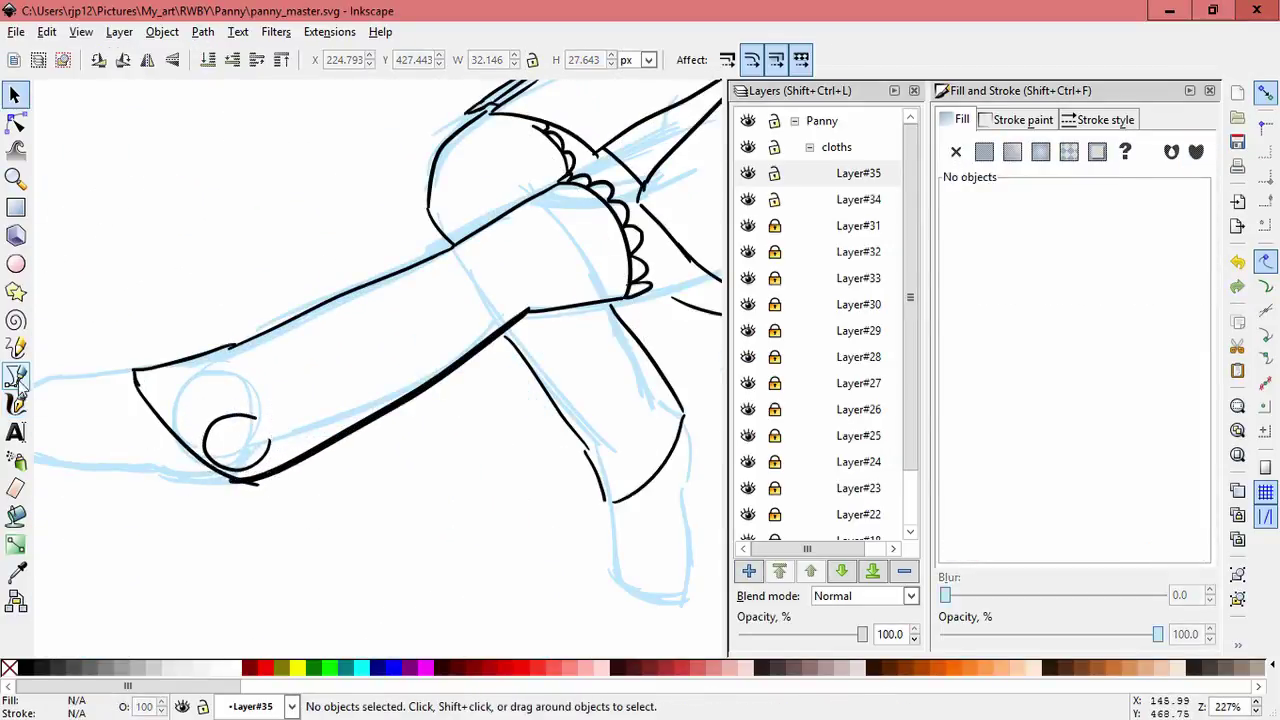
click(253, 418)
double_click(638, 278)
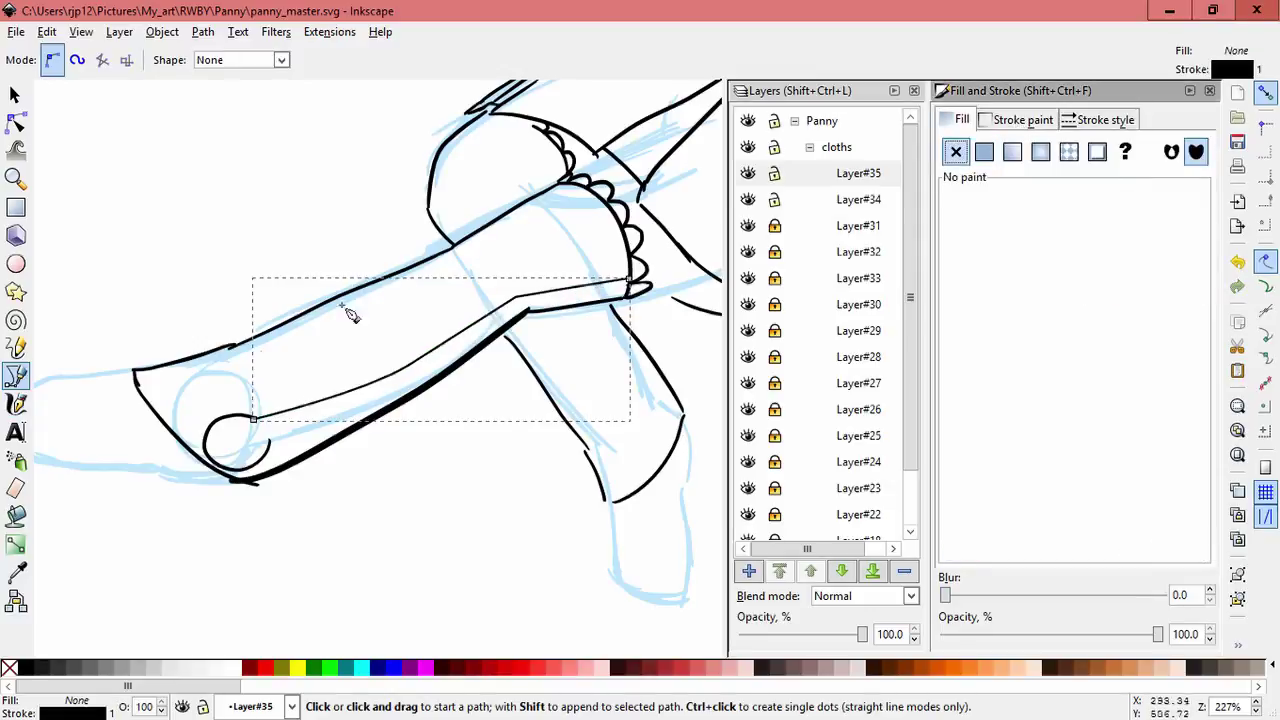
click(268, 438)
click(412, 400)
key(Return)
Adjust the nodes of the two trim lines so they sit slightly higher above the front boot's underside.
key(n)
click(228, 497)
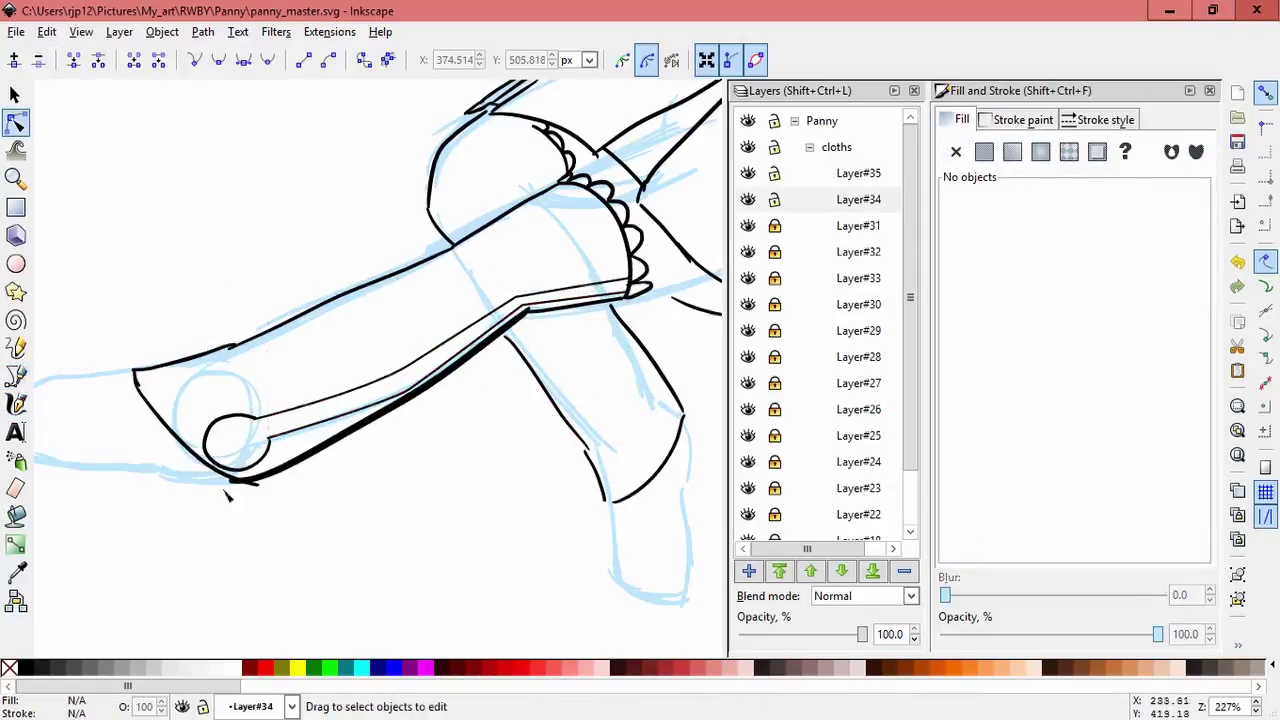
drag(530, 298, 518, 290)
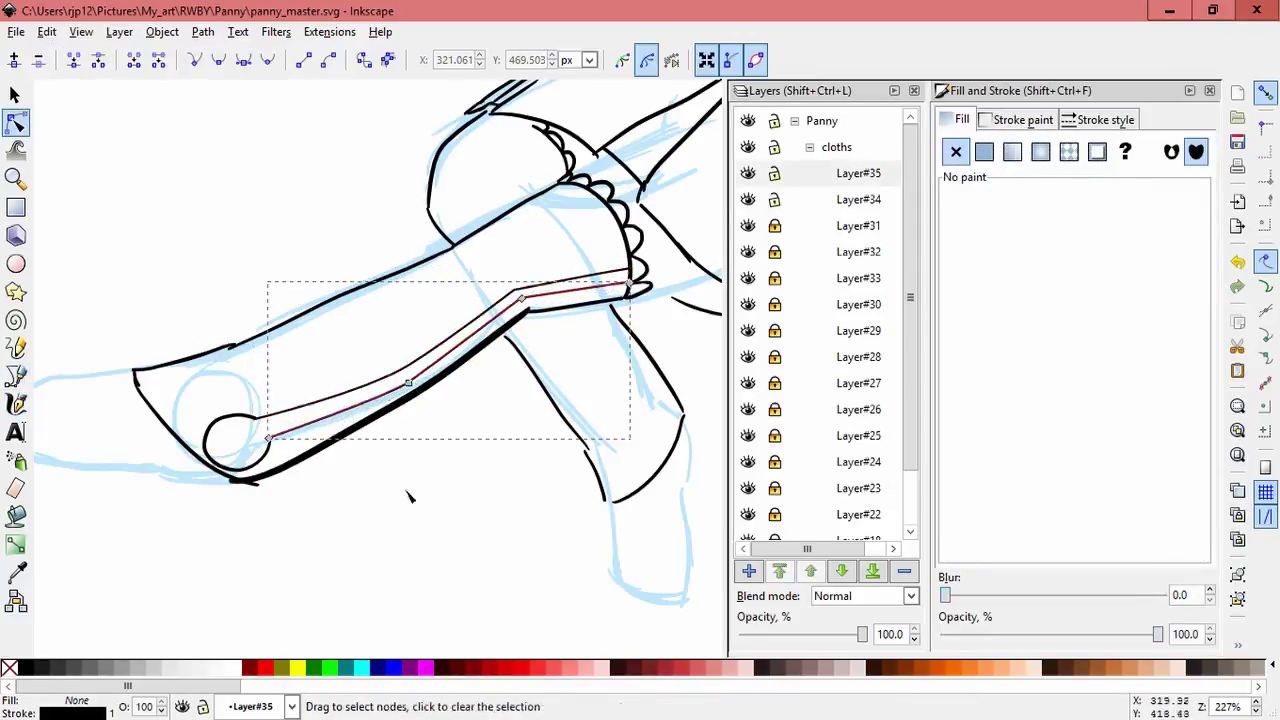
click(368, 470)
Ink a curved detail inside the ankle ornament and add a matching round ornament with trim line on the rear boot.
key(c)
scroll(200, 380, up, 2)
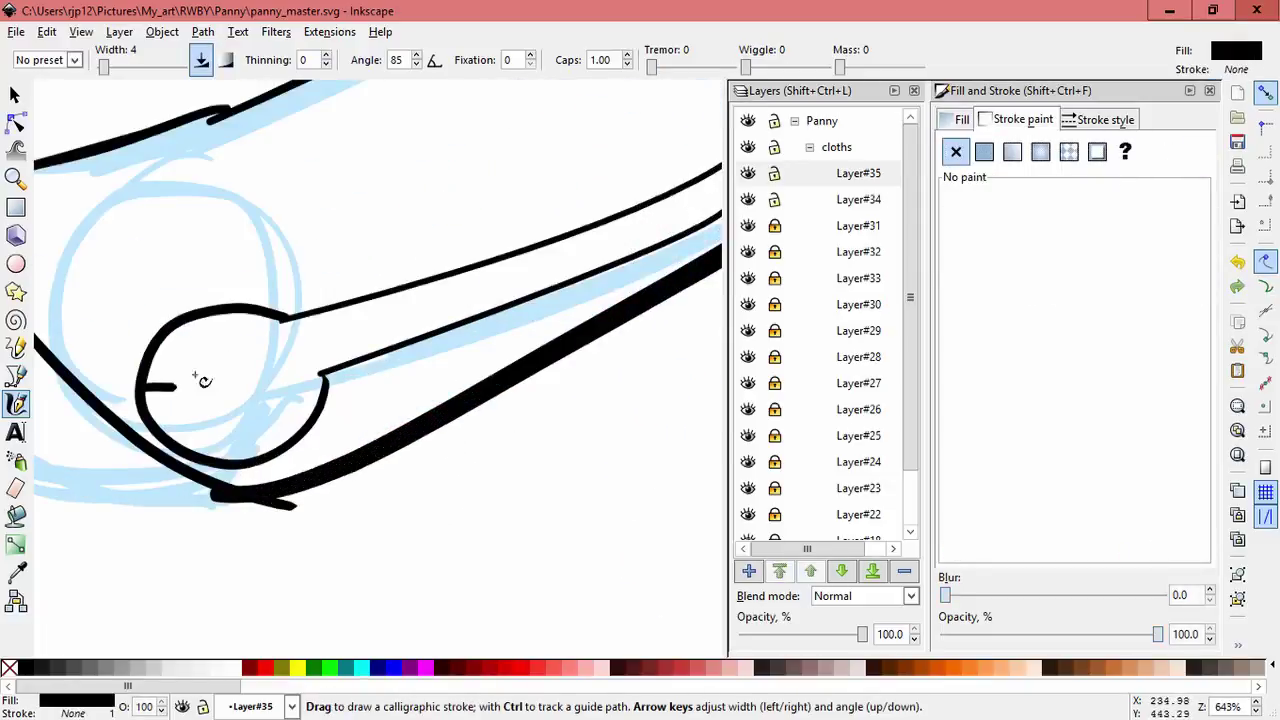
scroll(218, 424, down, 2)
scroll(444, 364, up, 1)
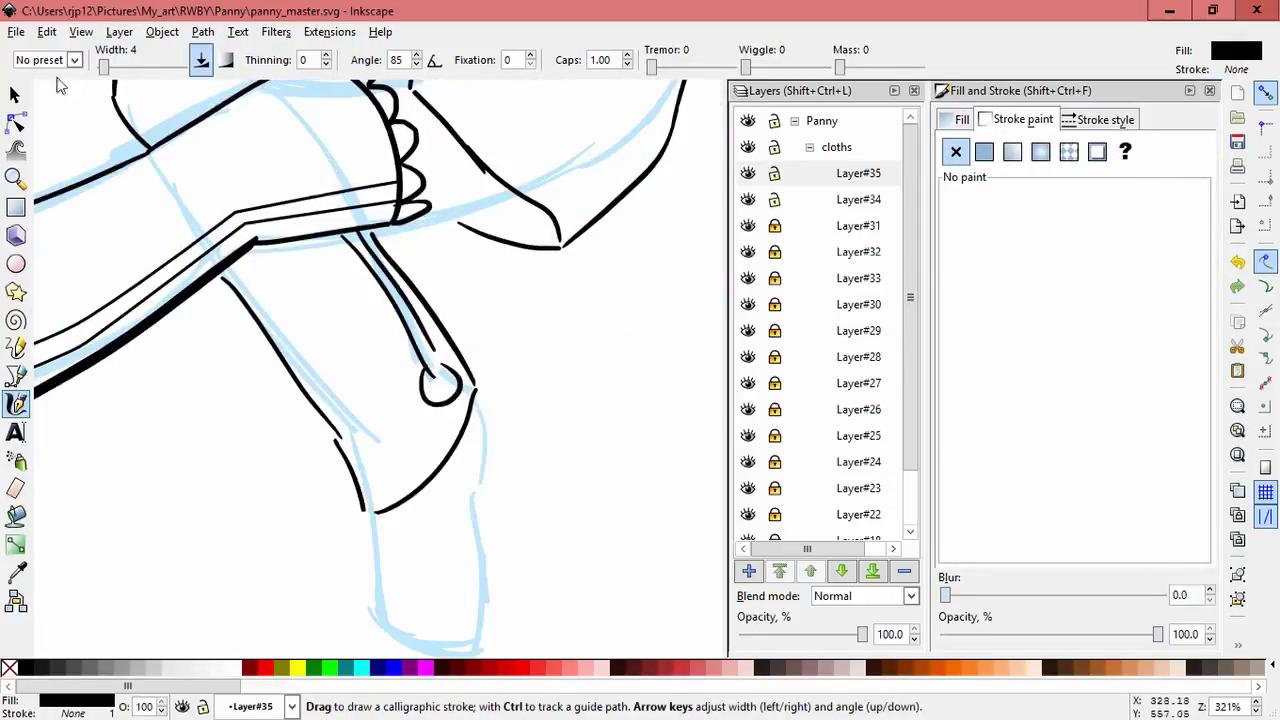
scroll(560, 370, down, 3)
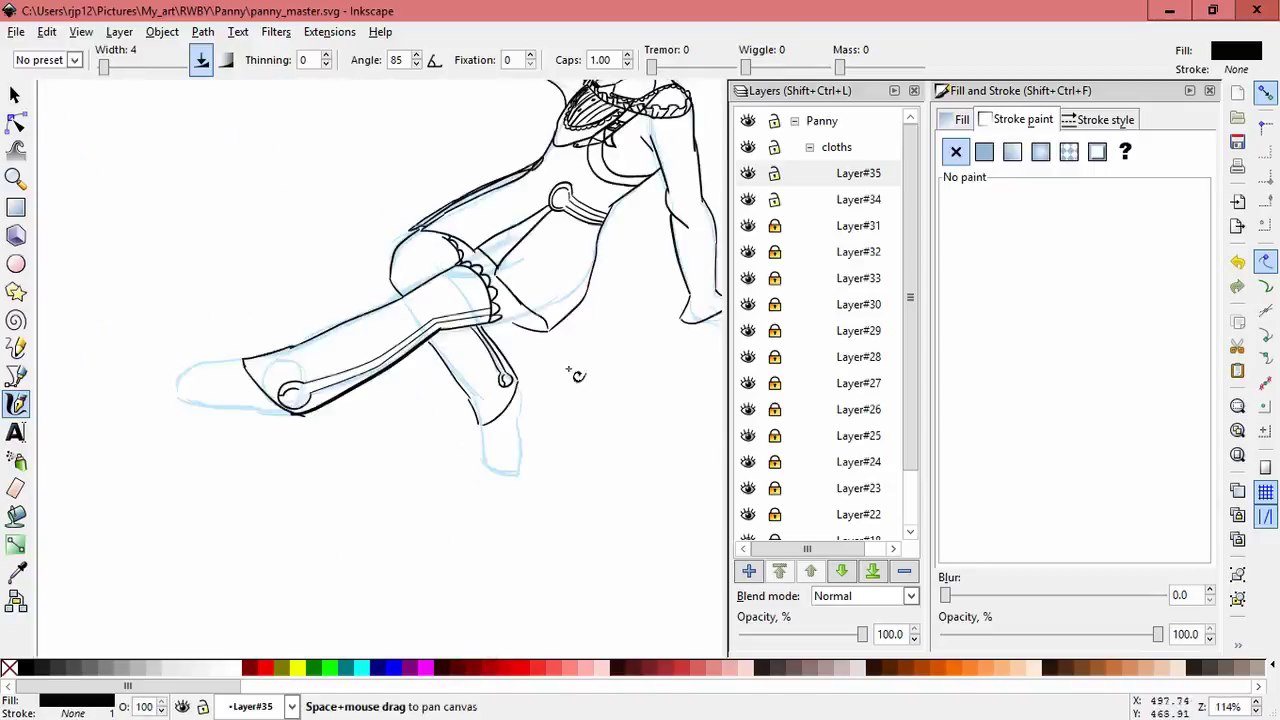
Ink the outlines of the rear and front feet below the boot openings on a new layer.
scroll(560, 380, up, 3)
drag(488, 453, 496, 522)
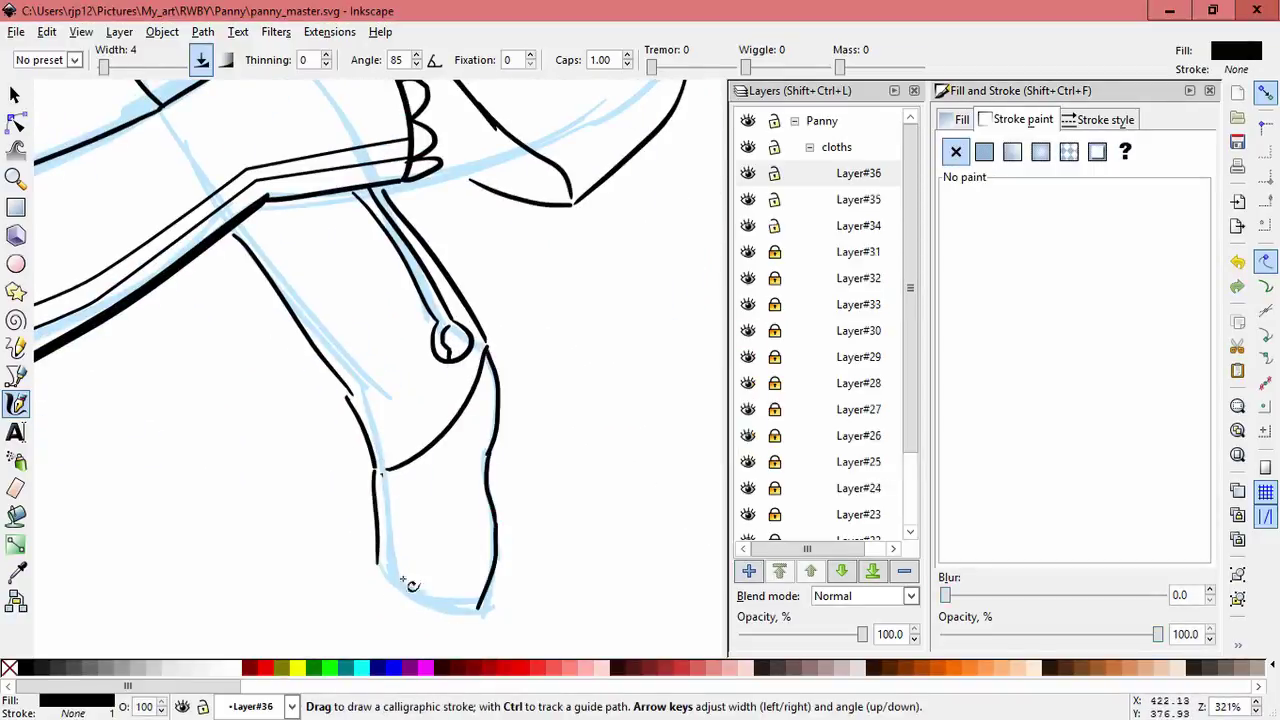
scroll(440, 520, left, 5)
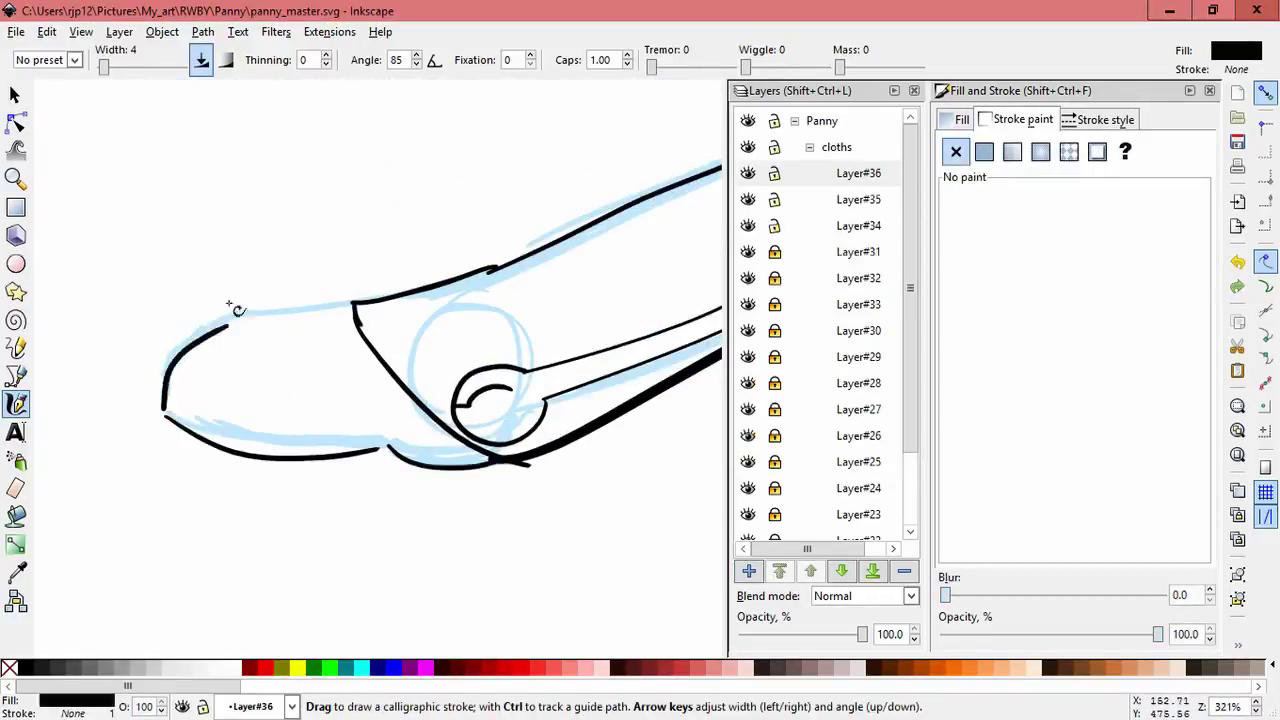
Add a layer above the current one and ink the saluting hand with its fingers, thumb and palm.
scroll(380, 497, down, 3)
scroll(623, 417, up, 2)
key(ctrl+shift+n)
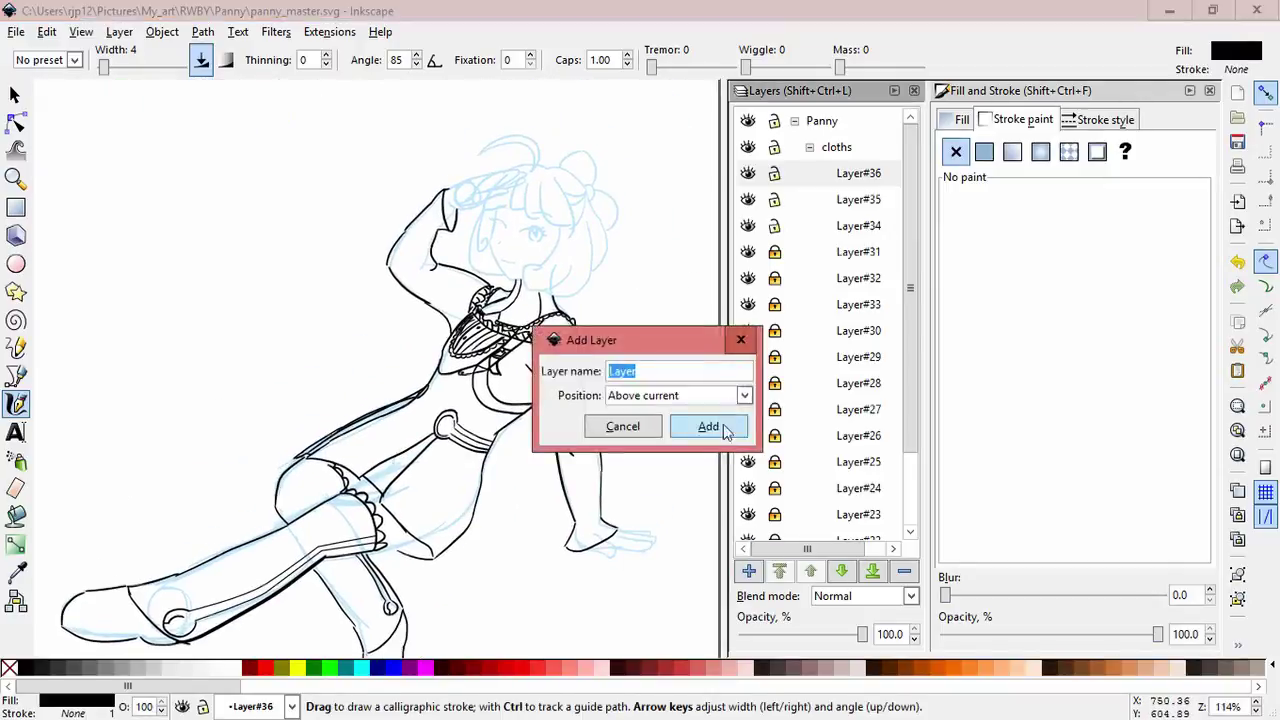
click(706, 427)
scroll(509, 231, up, 2)
scroll(501, 227, up, 2)
drag(383, 303, 461, 268)
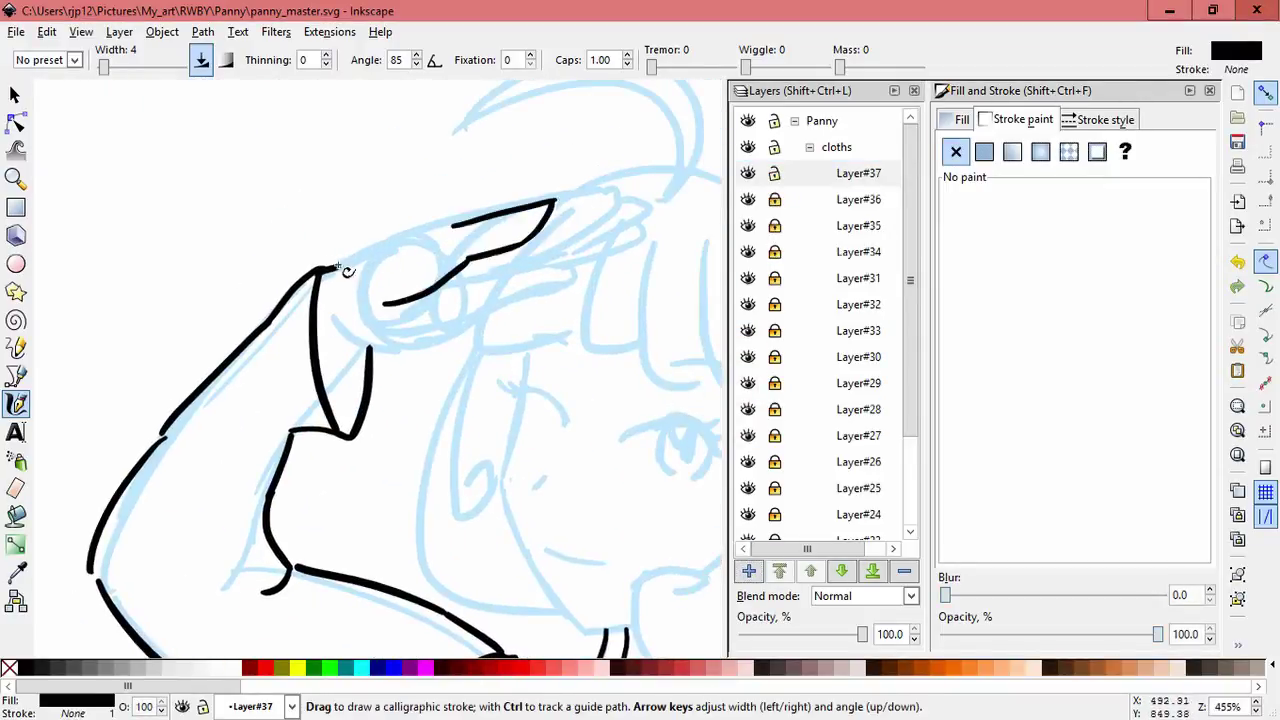
drag(340, 270, 448, 226)
mouse_move(582, 198)
mouse_down()
mouse_move(531, 240)
mouse_move(590, 228)
mouse_up()
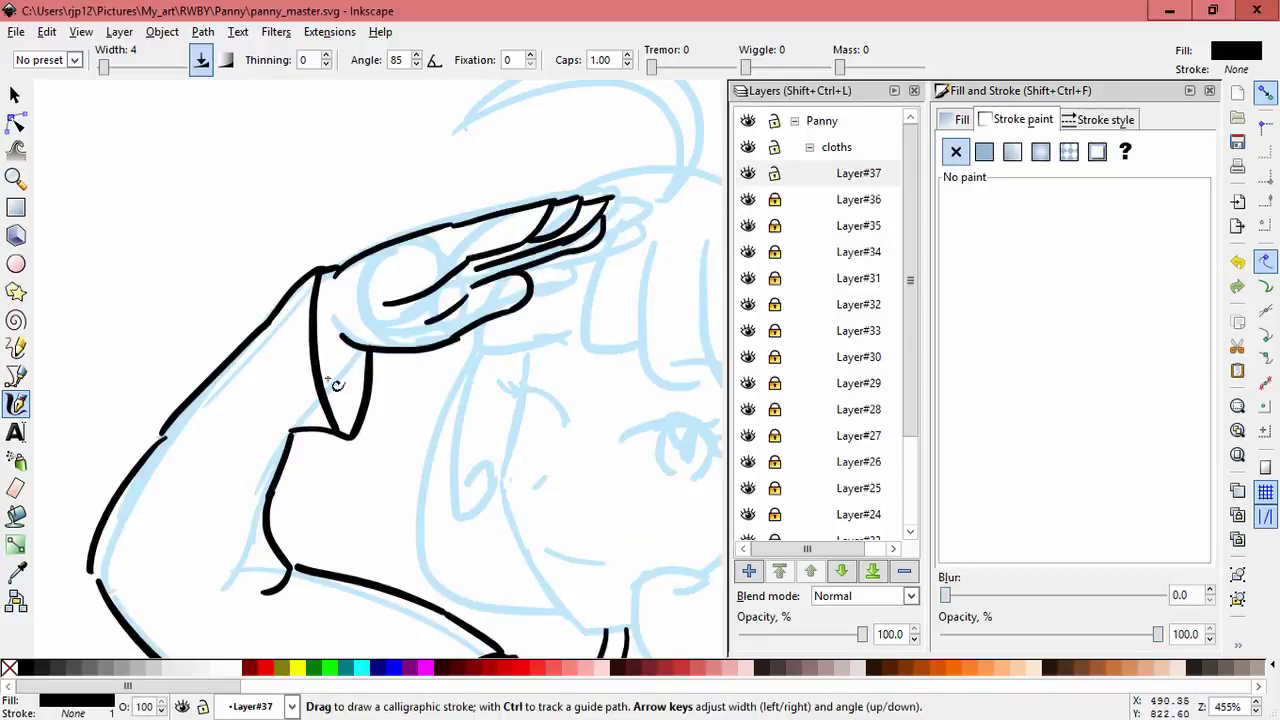
Collapse the cloths group and hide the blue body-sketch layers in the sketch group.
scroll(337, 385, down, 3)
click(809, 147)
drag(748, 462, 750, 313)
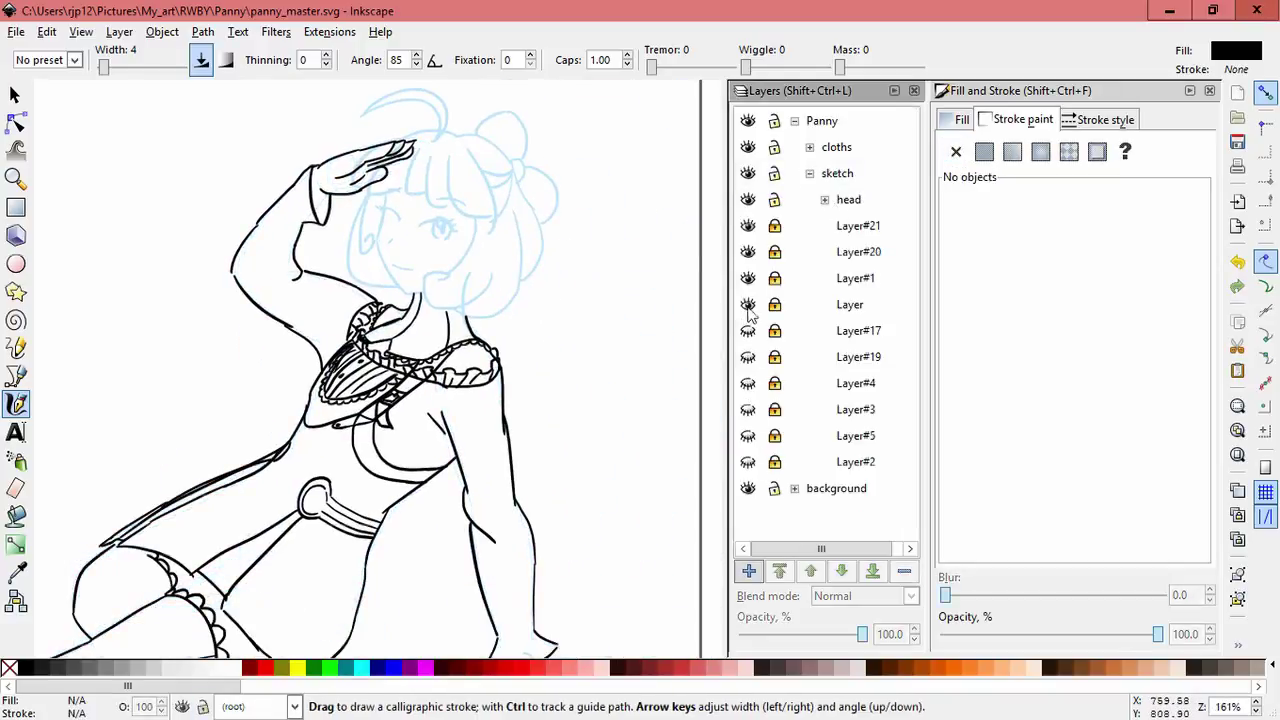
Recolour all blue line art in the head group black.
click(824, 199)
key(space)
scroll(543, 369, up, 3)
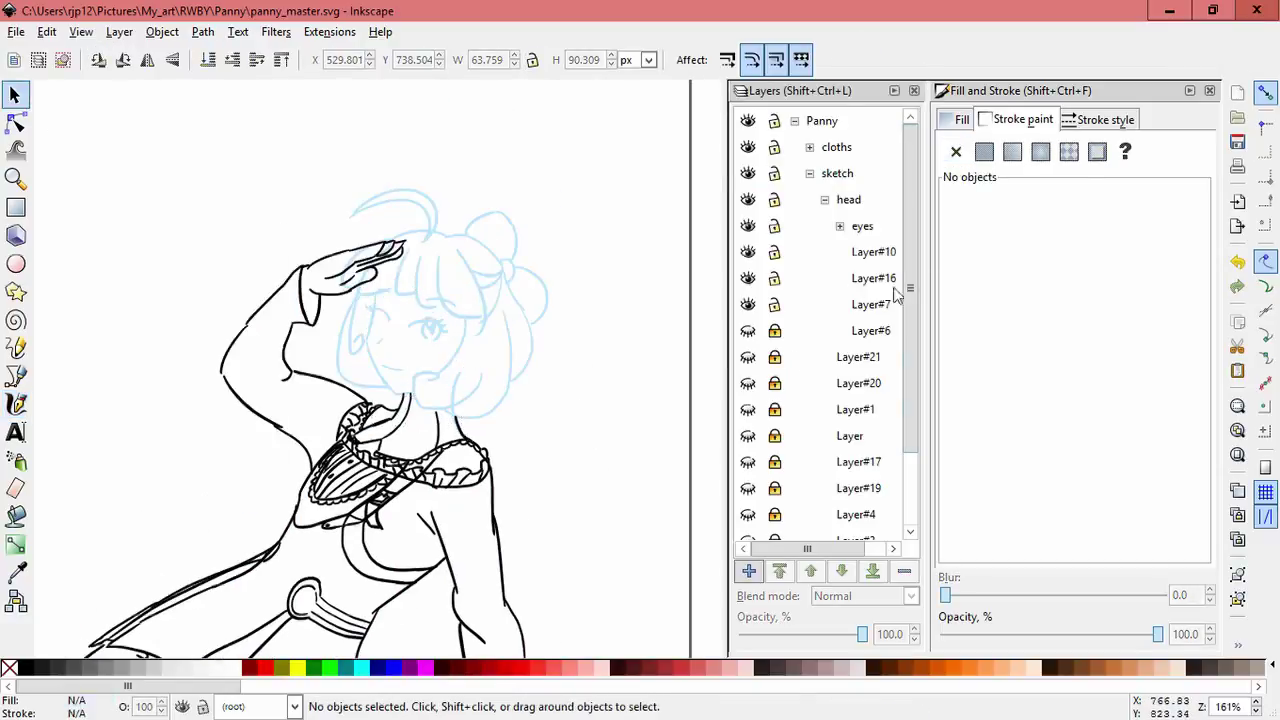
key(ctrl+alt+a)
key(Escape)
click(824, 199)
Add a layer above the head group and cover the hair lines crossing the saluting hand with white strokes.
key(shift+ctrl+n)
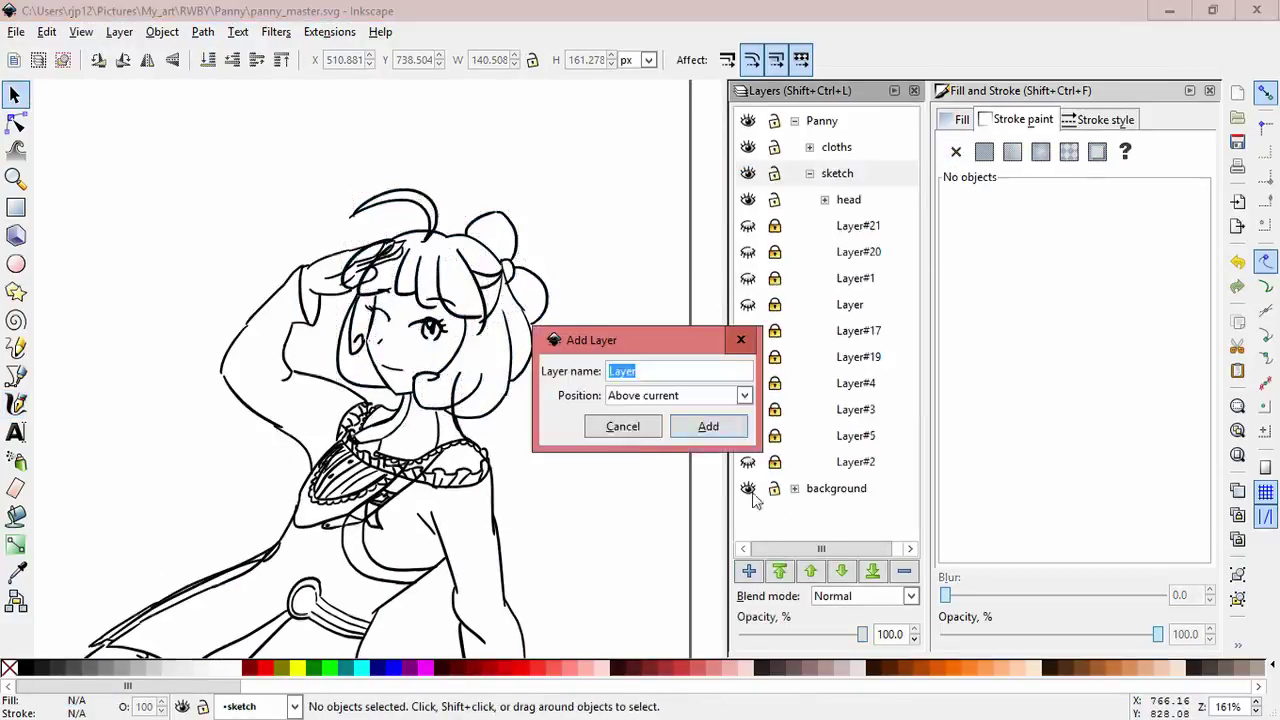
key(Return)
key(c)
scroll(551, 251, up, 5)
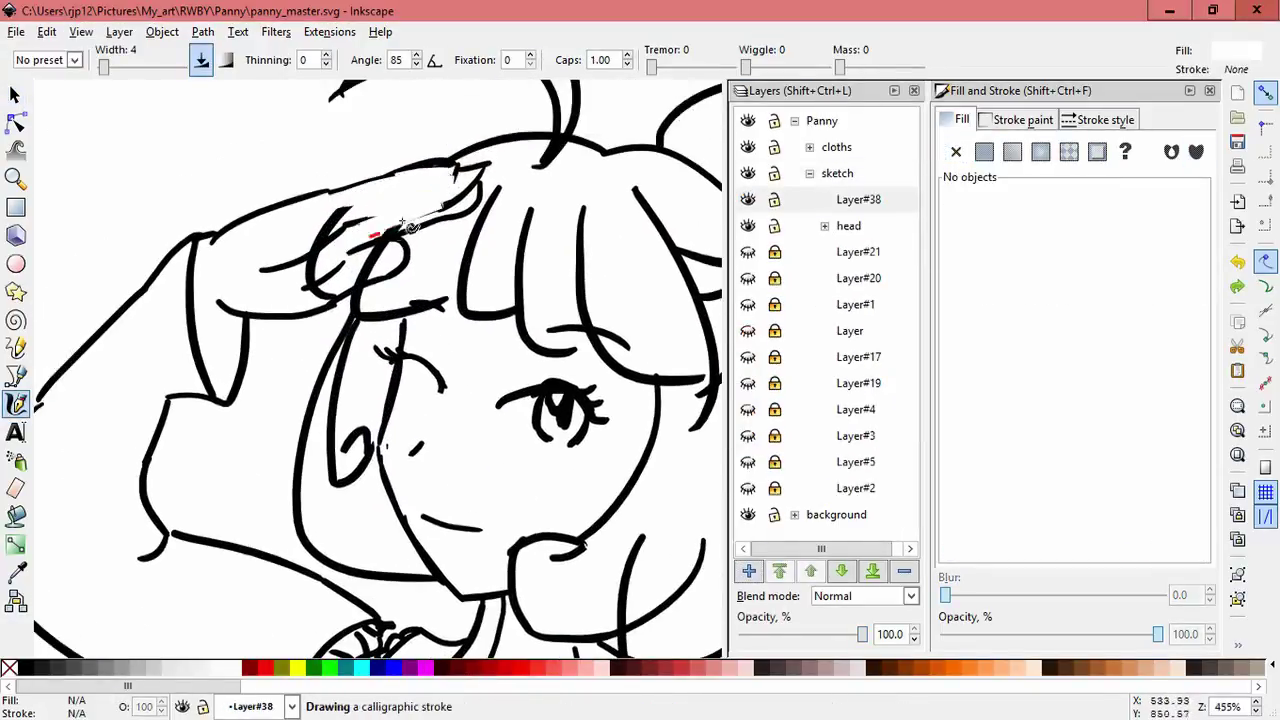
scroll(388, 215, down, 6)
Add a layer named colors under Panny, above cloths, and create a new sublayer inside it.
click(809, 173)
click(822, 120)
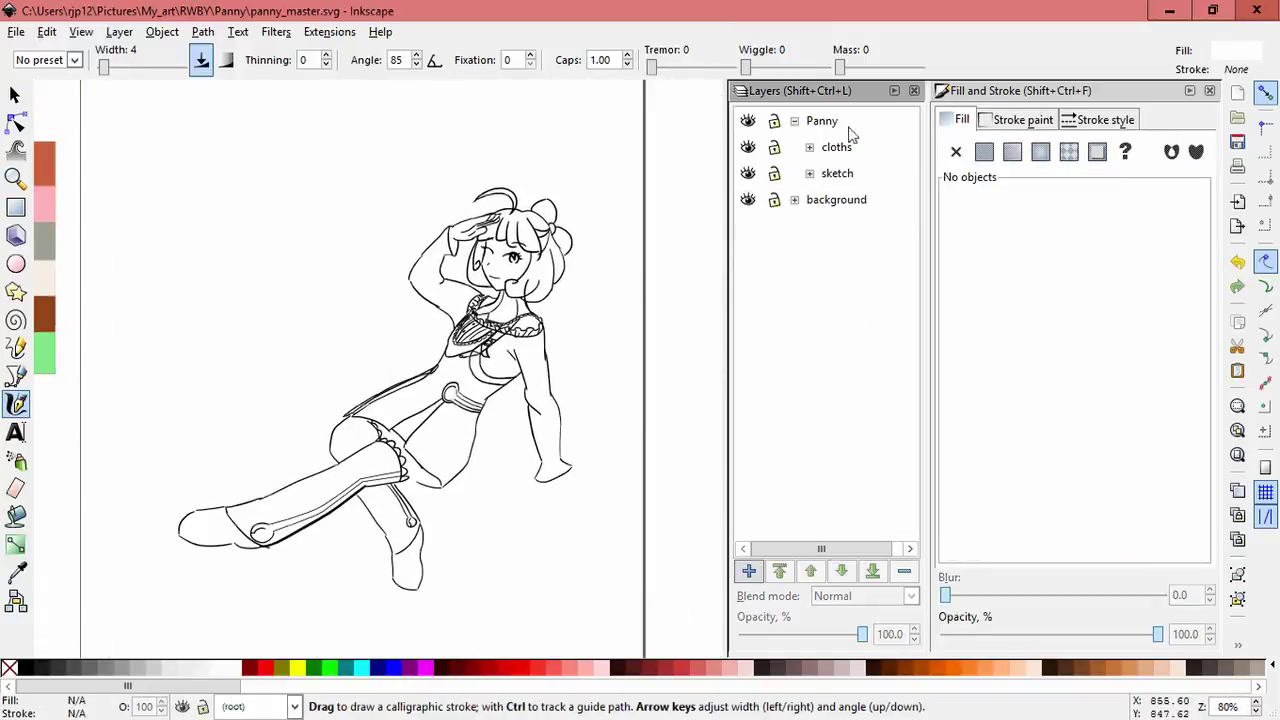
key(shift+ctrl+n)
text(s)
key(Return)
key(shift+ctrl+n)
click(744, 395)
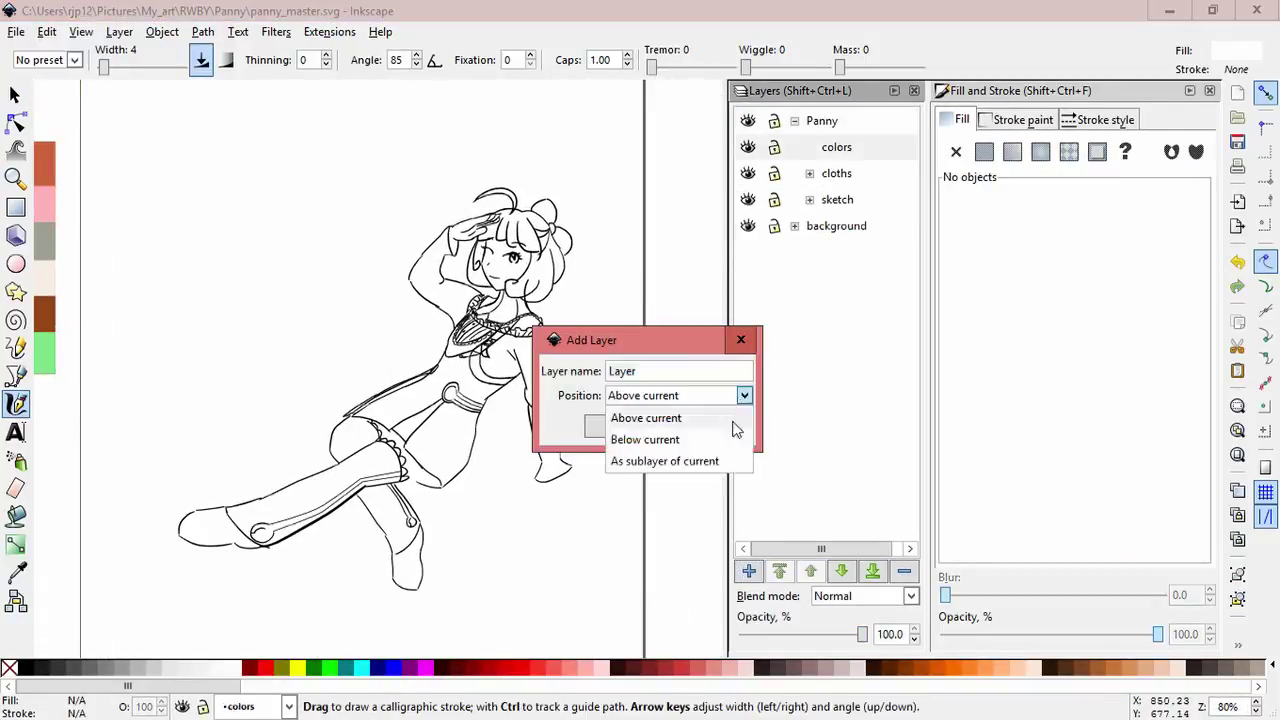
click(657, 457)
click(708, 426)
Pick the orange-brown swatch c65e3d and hatch the curved hair strand above the head.
drag(251, 300, 359, 356)
key(d)
click(80, 218)
scroll(590, 250, up, 6)
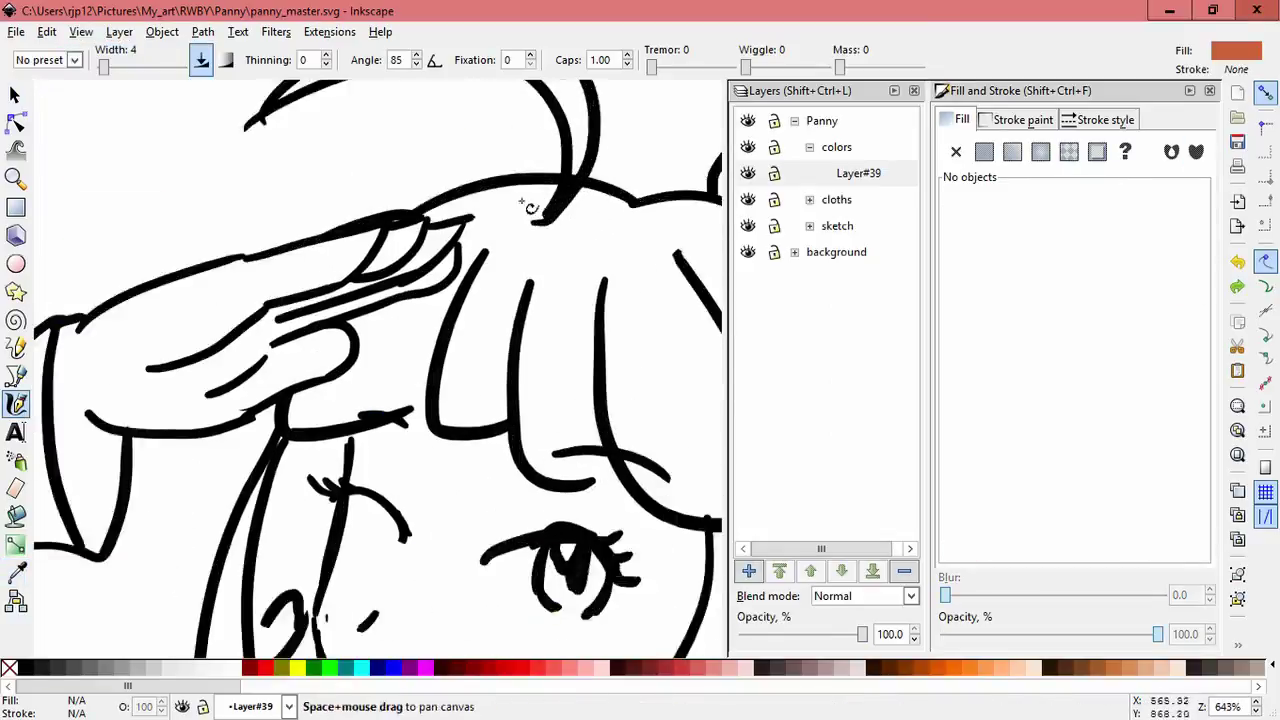
drag(242, 192, 318, 156)
drag(300, 170, 395, 140)
drag(395, 158, 452, 142)
Hatch the hair around the saluting hand and down the side of the face, and scale down an overlapping hatch patch.
scroll(512, 243, down, 2)
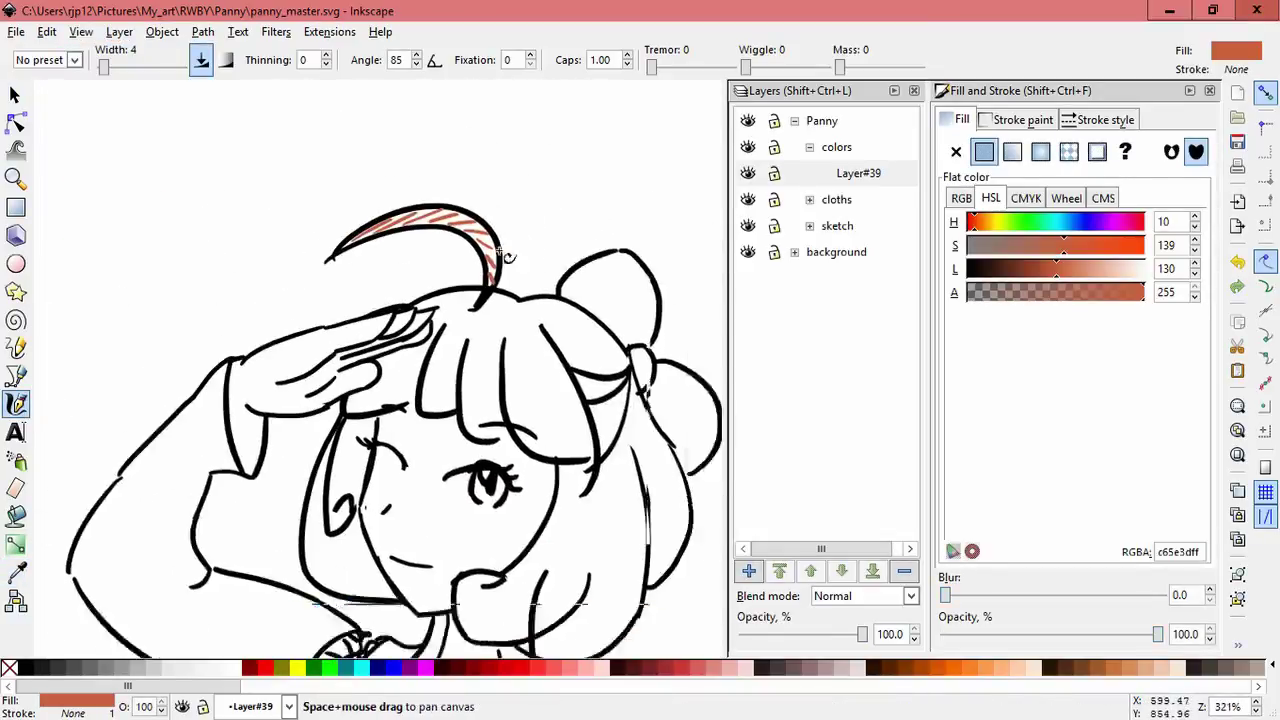
drag(462, 286, 390, 243)
drag(323, 352, 305, 368)
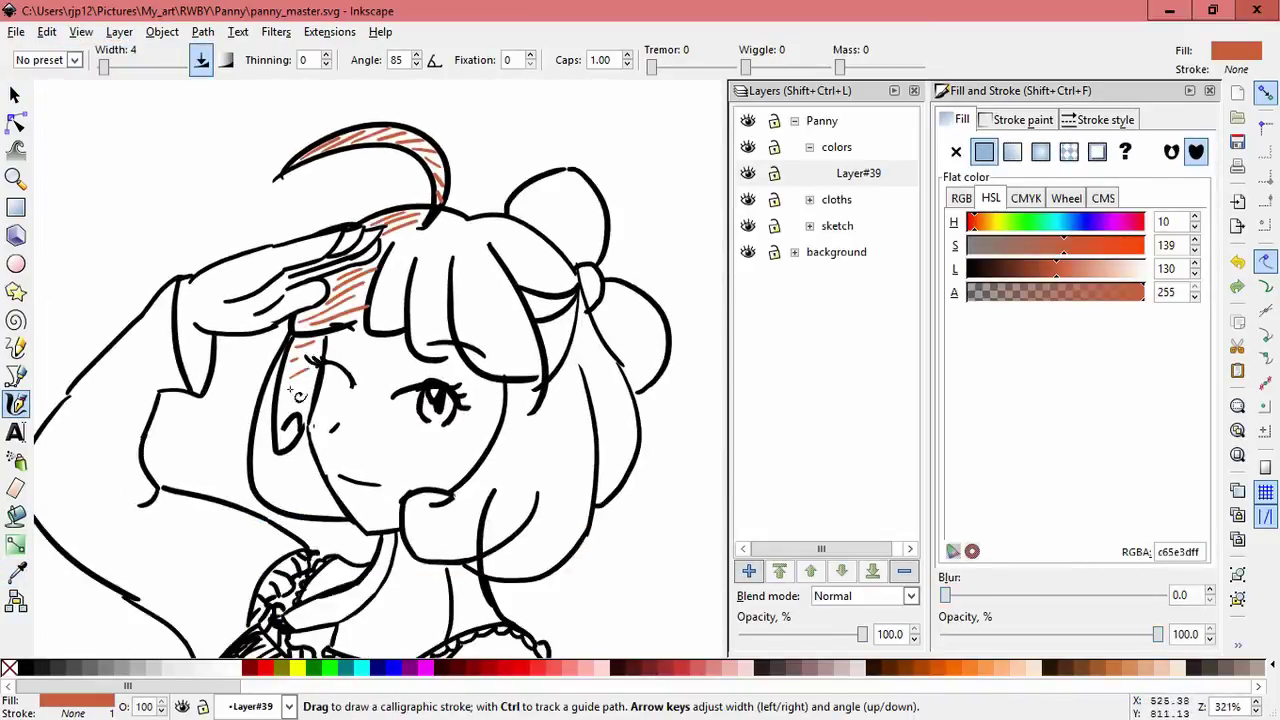
key(s)
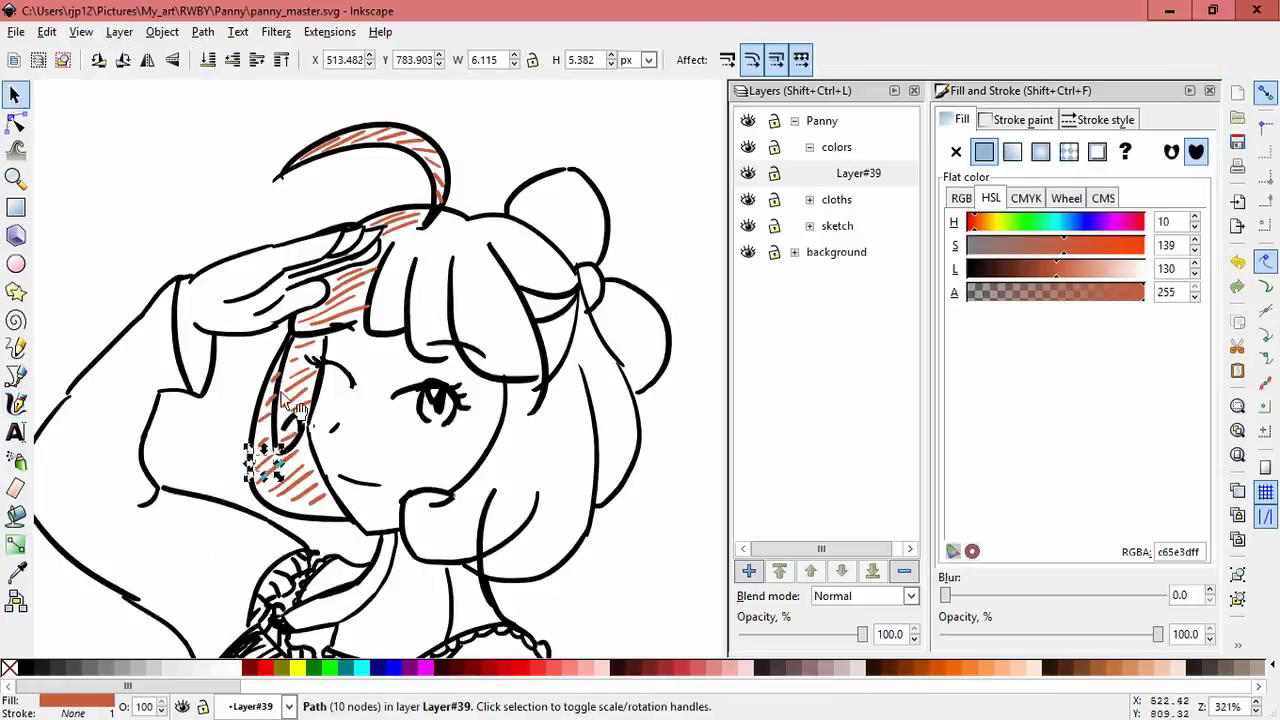
key(Escape)
scroll(211, 434, up, 2)
scroll(285, 372, down, 2)
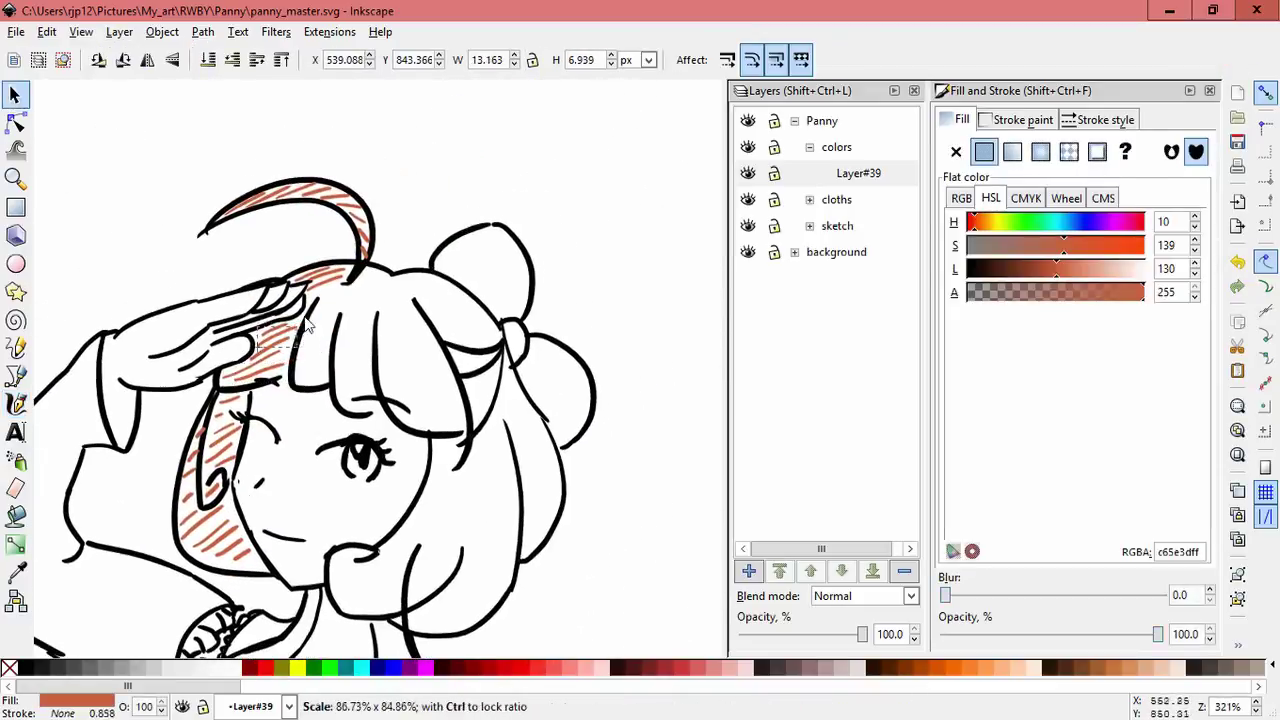
Hatch the bangs, the crown and the hair beside the bow with orange-brown calligraphic strokes.
key(c)
drag(379, 309, 381, 396)
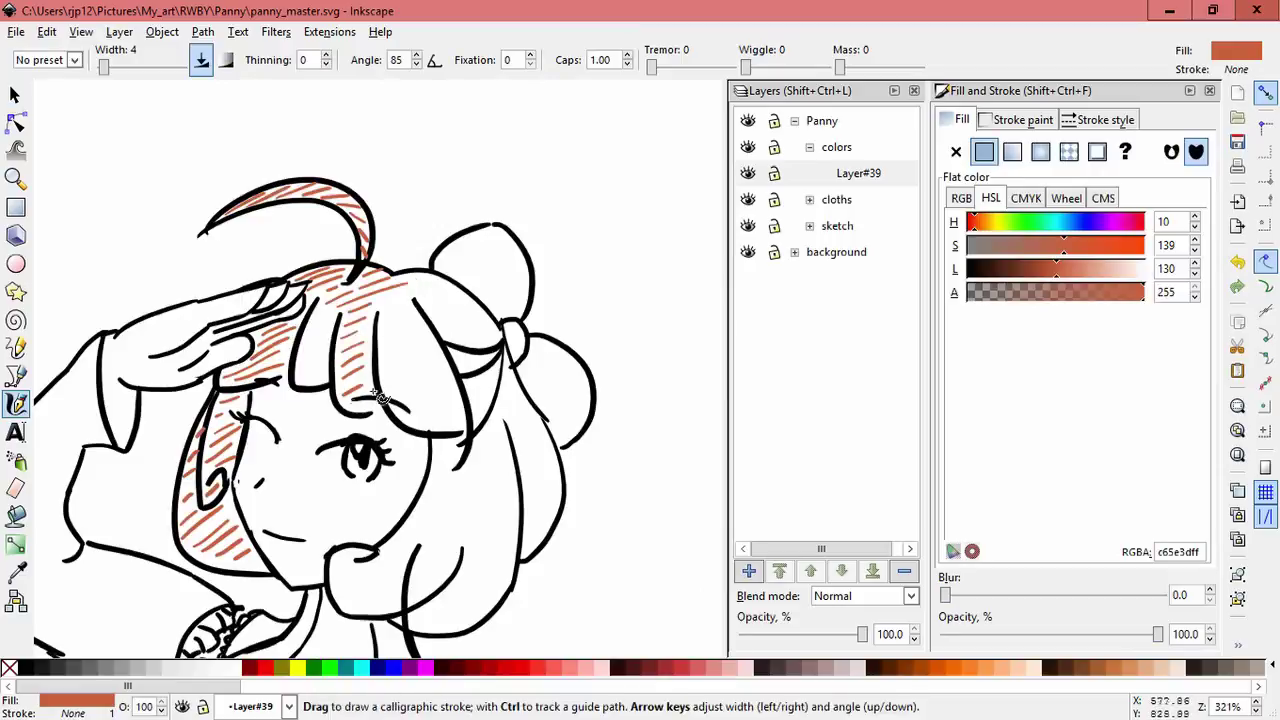
mouse_move(428, 288)
mouse_down()
mouse_move(386, 302)
mouse_move(383, 350)
mouse_up()
drag(429, 346, 397, 370)
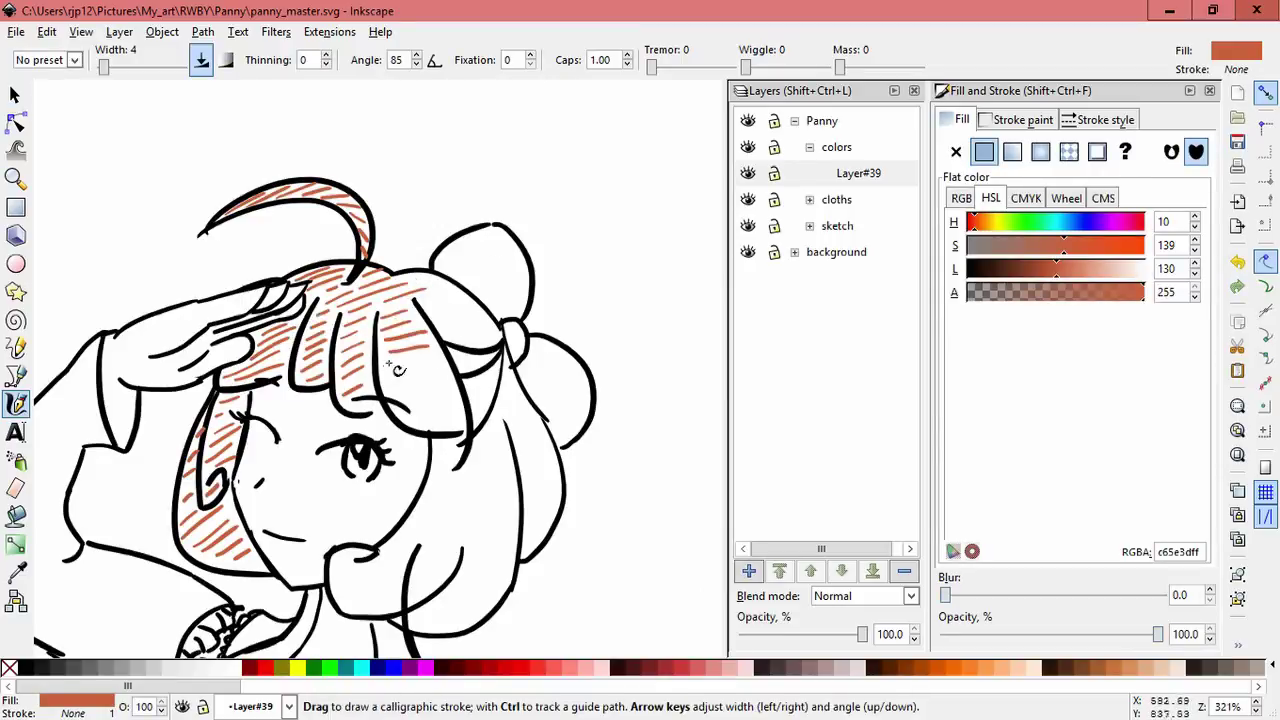
drag(445, 282, 448, 284)
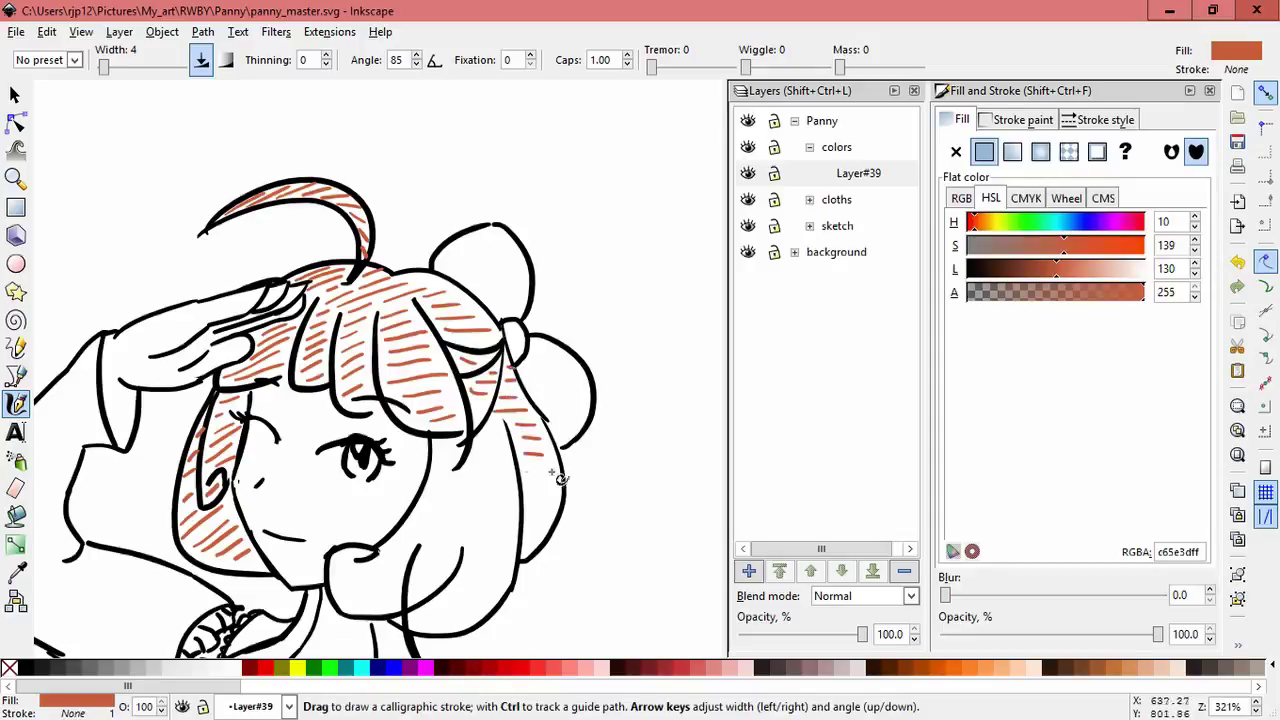
Hatch the long side hair and the curled locks beside the chin in the same orange-brown.
drag(518, 440, 478, 446)
drag(520, 456, 440, 486)
drag(430, 506, 512, 502)
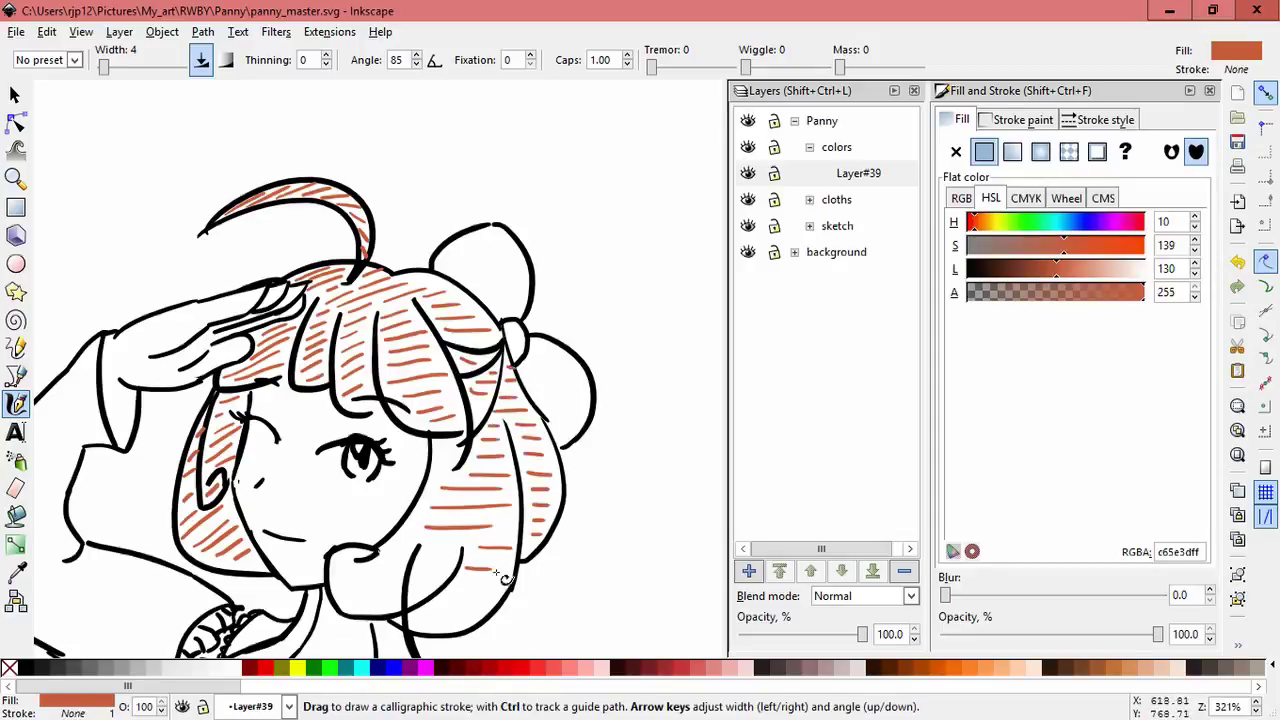
drag(390, 578, 405, 572)
scroll(400, 575, down, 5)
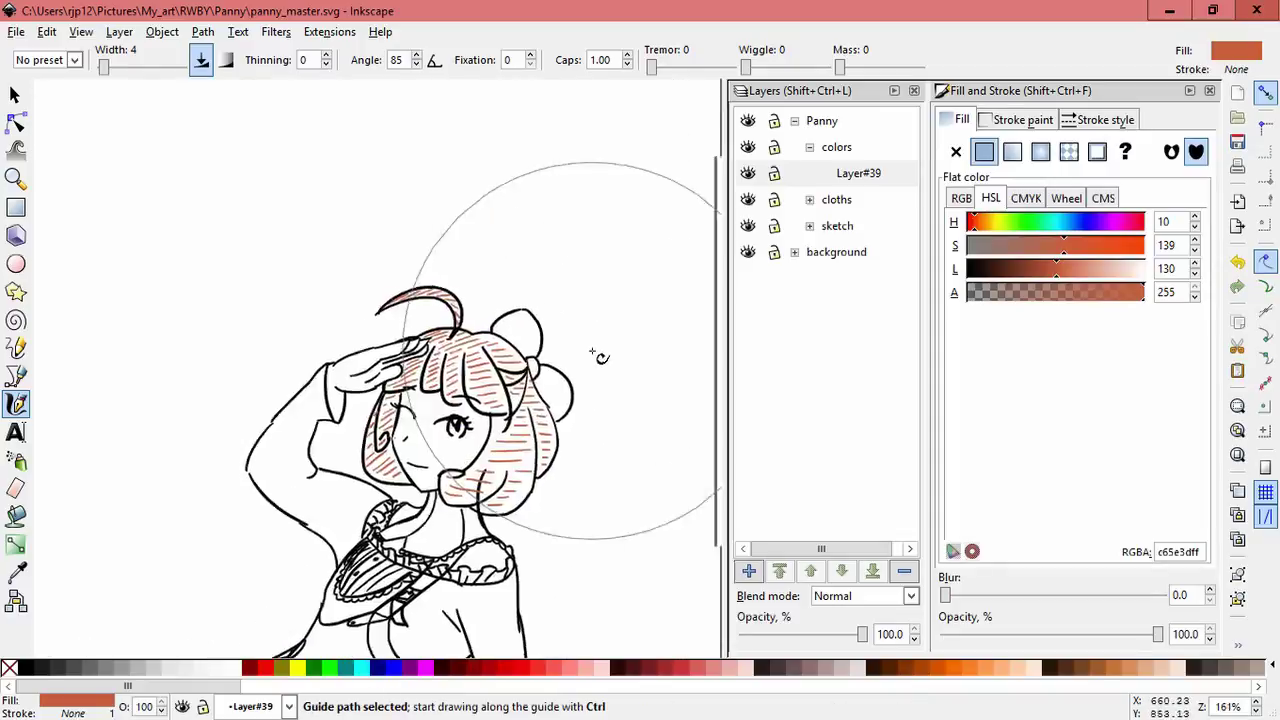
Switch to Layer#37 in the cloths group and draw a short line at the saluting hand's wrist.
click(809, 199)
click(800, 225)
scroll(216, 320, up, 3)
drag(472, 342, 462, 370)
key(space)
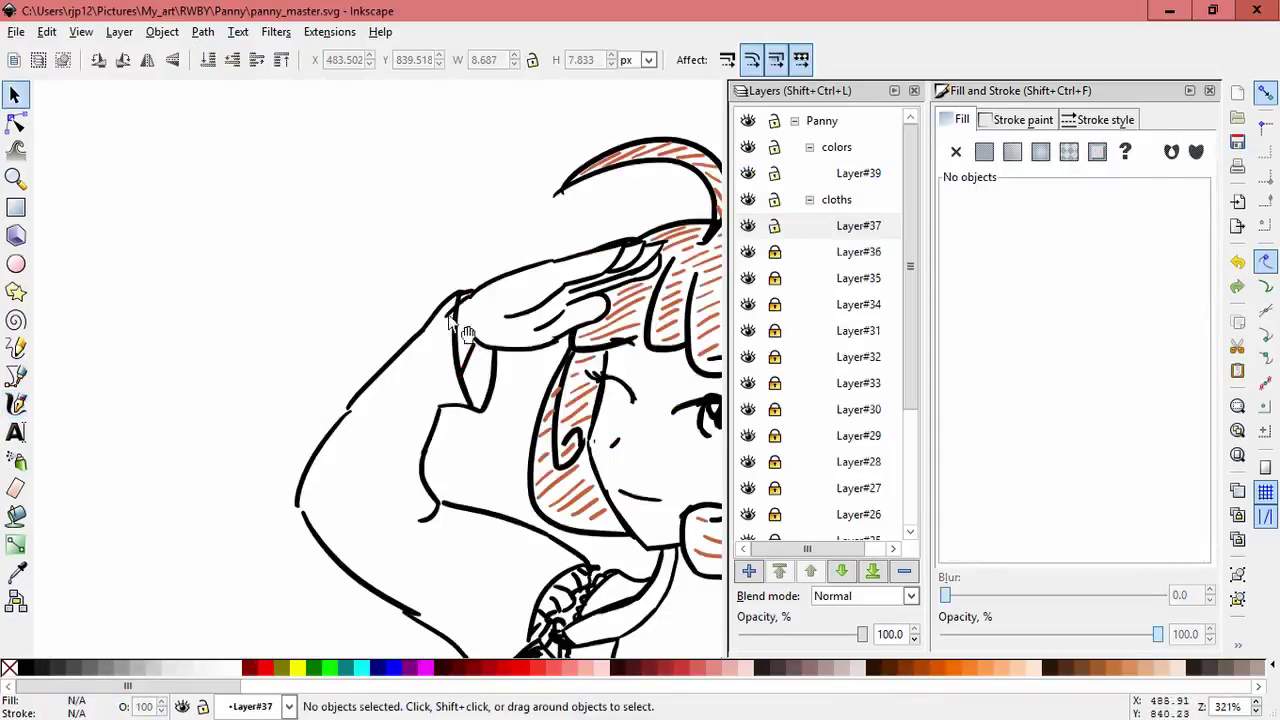
Return to Layer#39 in colors, pick the pink swatch fdacba, and hatch the hair bow's loops and knot.
drag(236, 392, 170, 330)
scroll(170, 330, down, 5)
key(d)
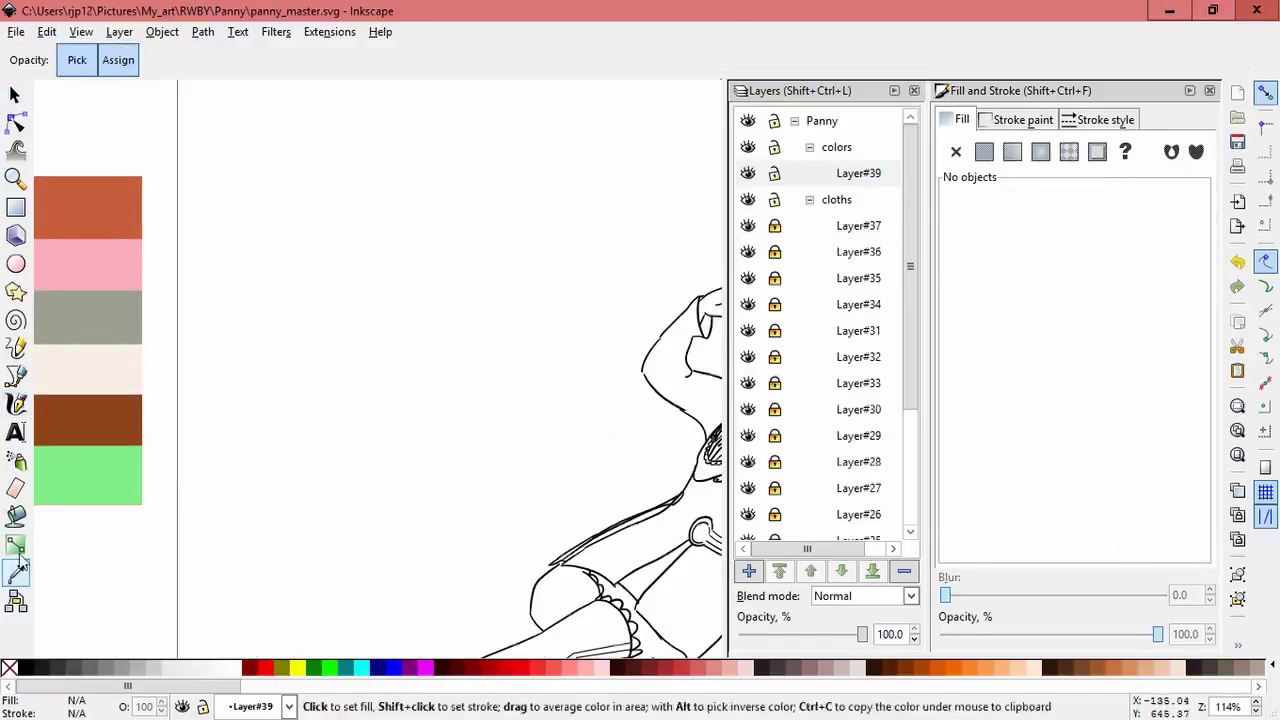
click(88, 265)
key(d)
scroll(400, 240, up, 5)
drag(348, 241, 425, 228)
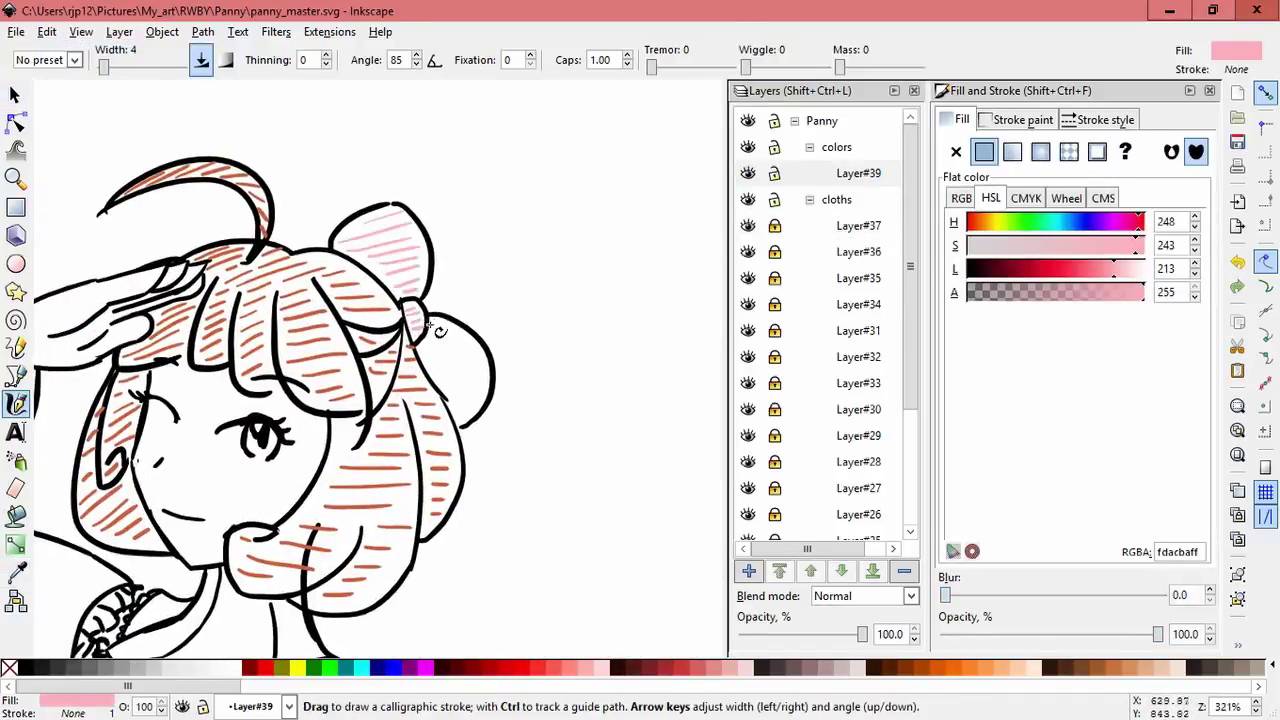
Pick the green swatch 80ef88 and hatch the patch beside the neck beneath the curled hair.
scroll(480, 388, down, 5)
scroll(57, 555, up, 3)
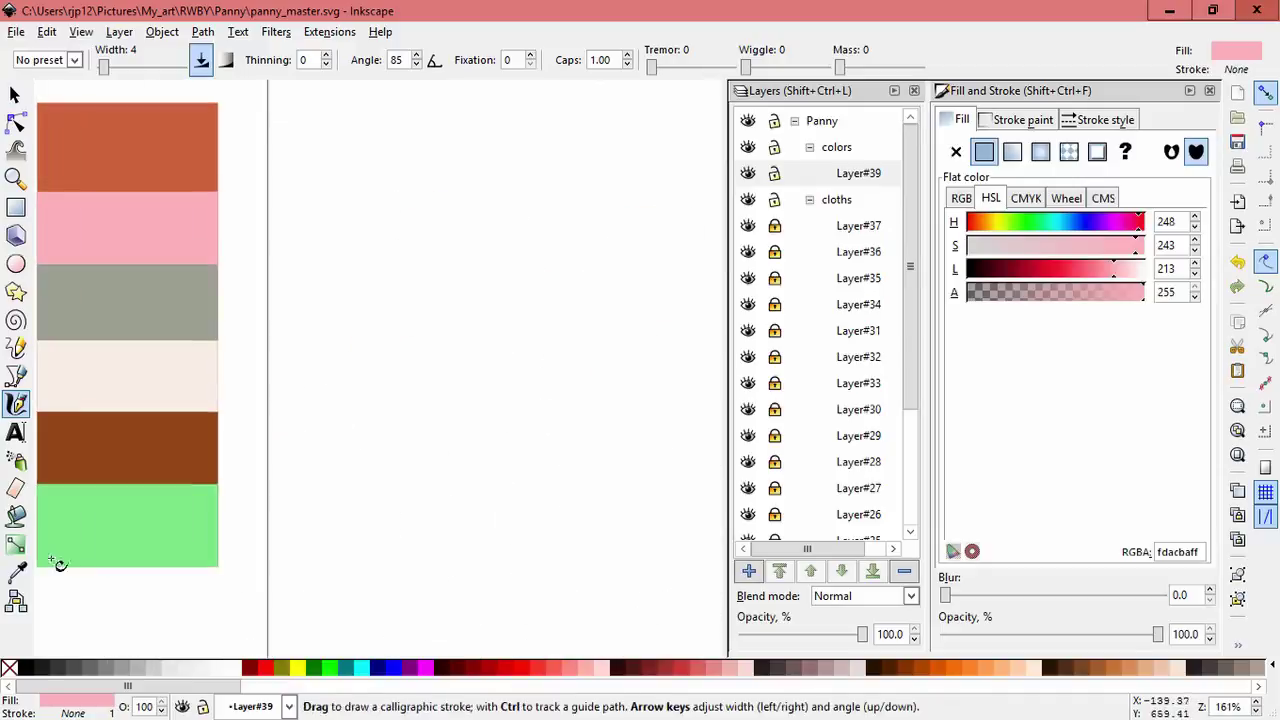
key(d)
click(57, 550)
key(d)
drag(57, 550, 378, 388)
scroll(378, 388, up, 3)
drag(415, 340, 440, 405)
key(space)
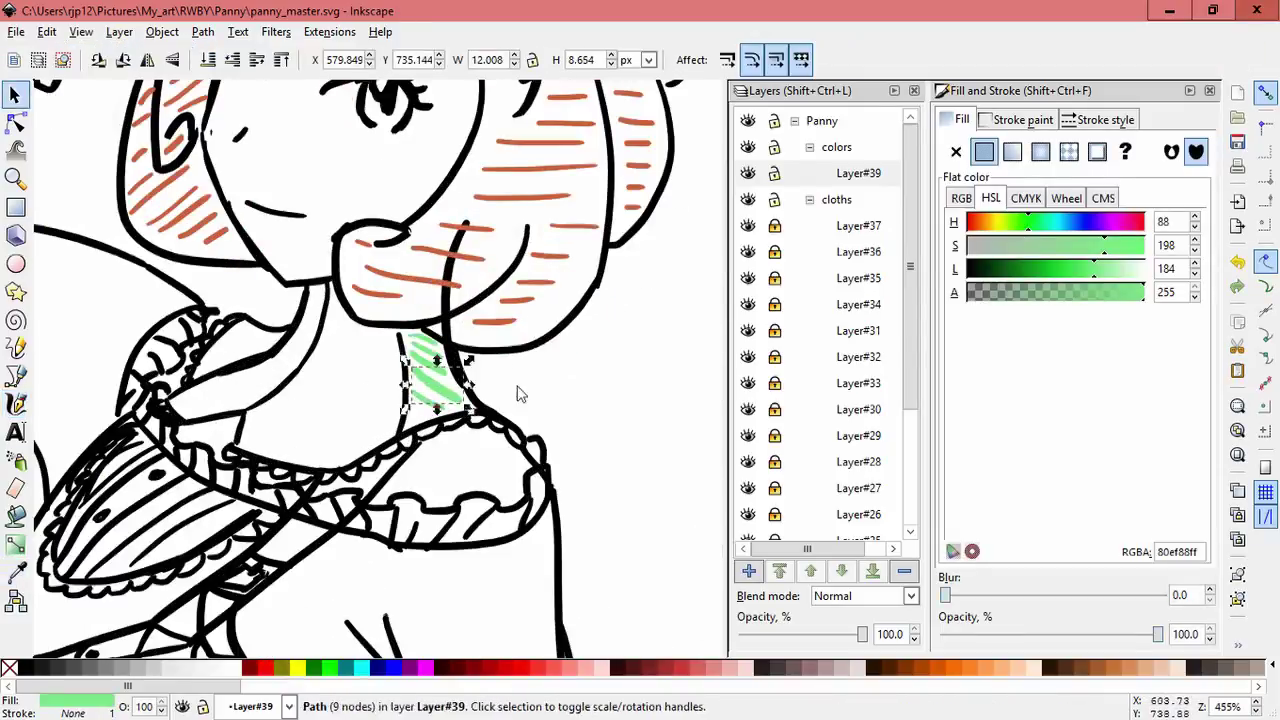
Hatch the narrow strip on the opposite side of the neck in the same green.
key(Escape)
scroll(186, 343, left, 3)
key(space)
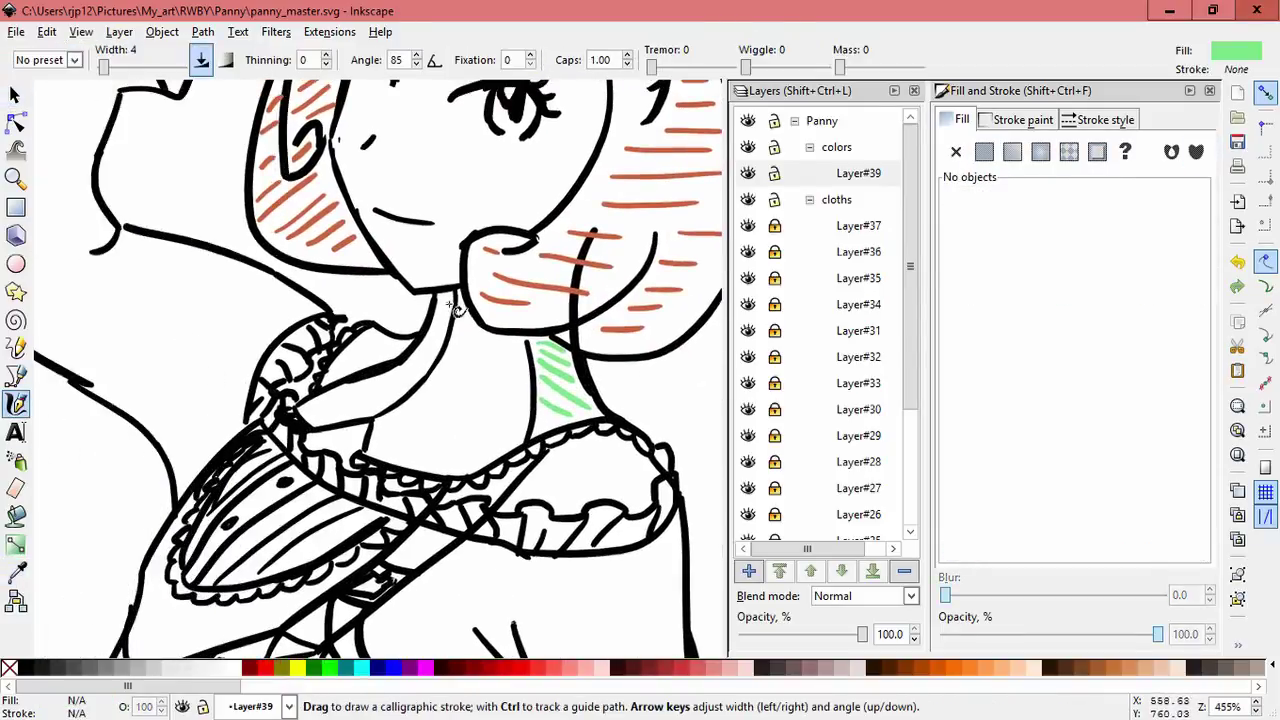
drag(452, 296, 437, 368)
Colour the round hip ornament with a green spiral and hatch its side band and the wedge-shaped strap down to the thigh.
scroll(437, 370, down, 3)
scroll(367, 383, up, 3)
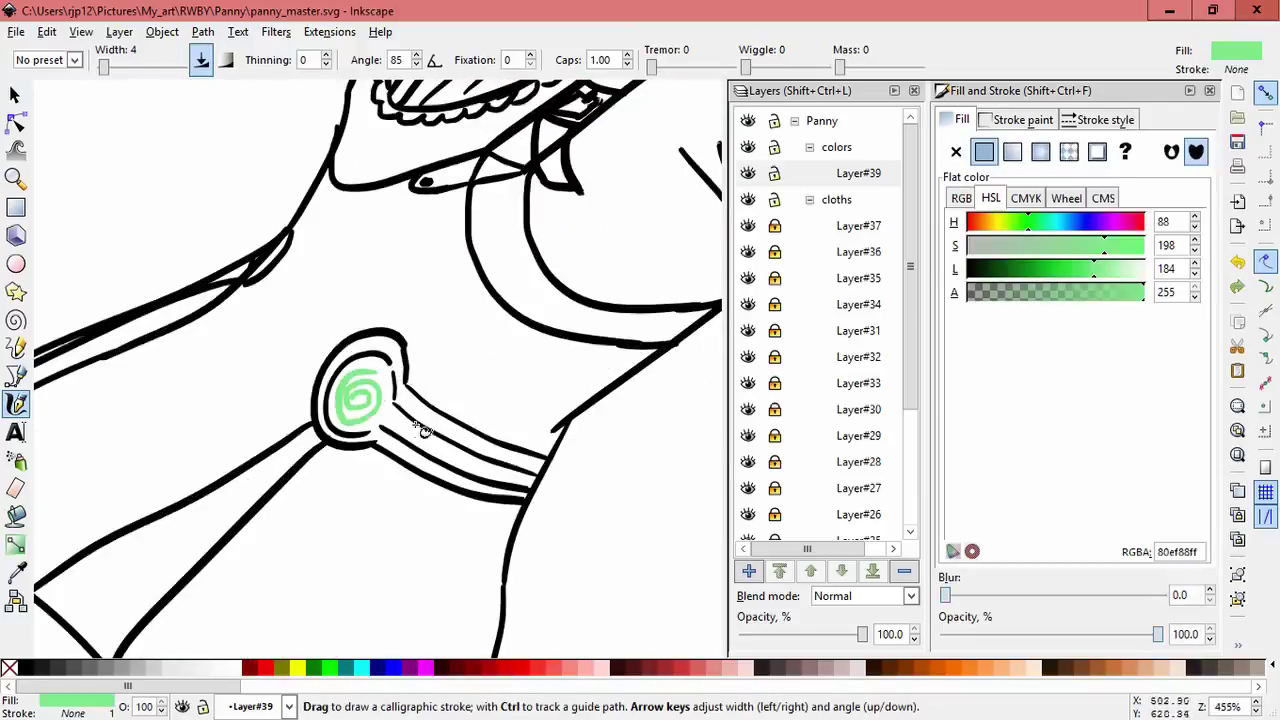
scroll(329, 478, down, 3)
scroll(271, 491, up, 2)
drag(526, 373, 488, 402)
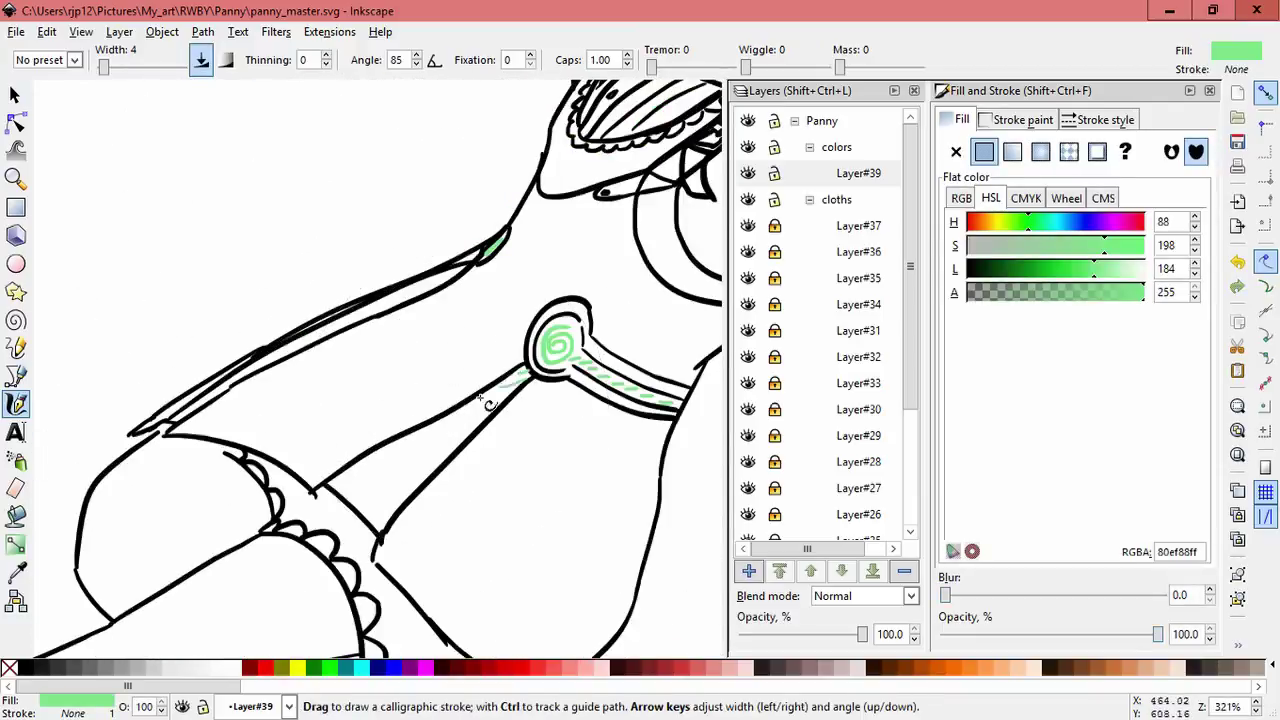
key(space)
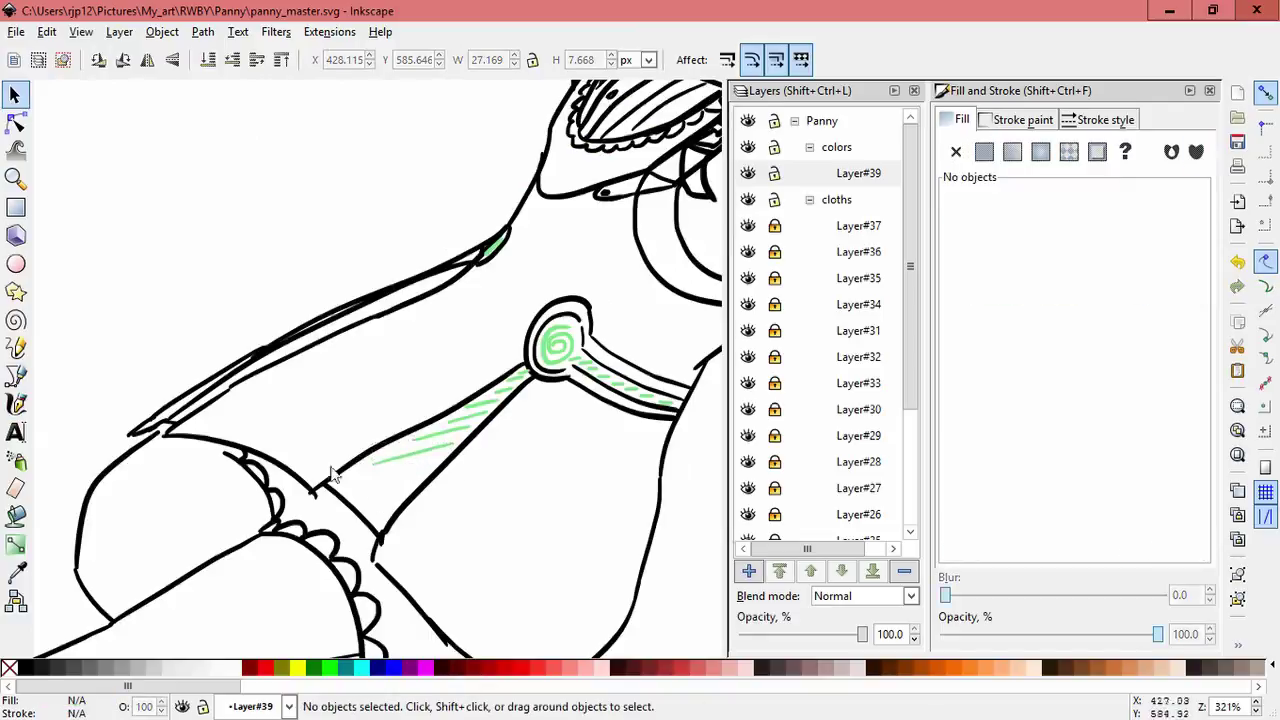
key(space)
drag(334, 471, 375, 502)
Hatch the narrow skirt edge along the hip and the front boot's long stripe and round ornament in green.
drag(472, 262, 352, 323)
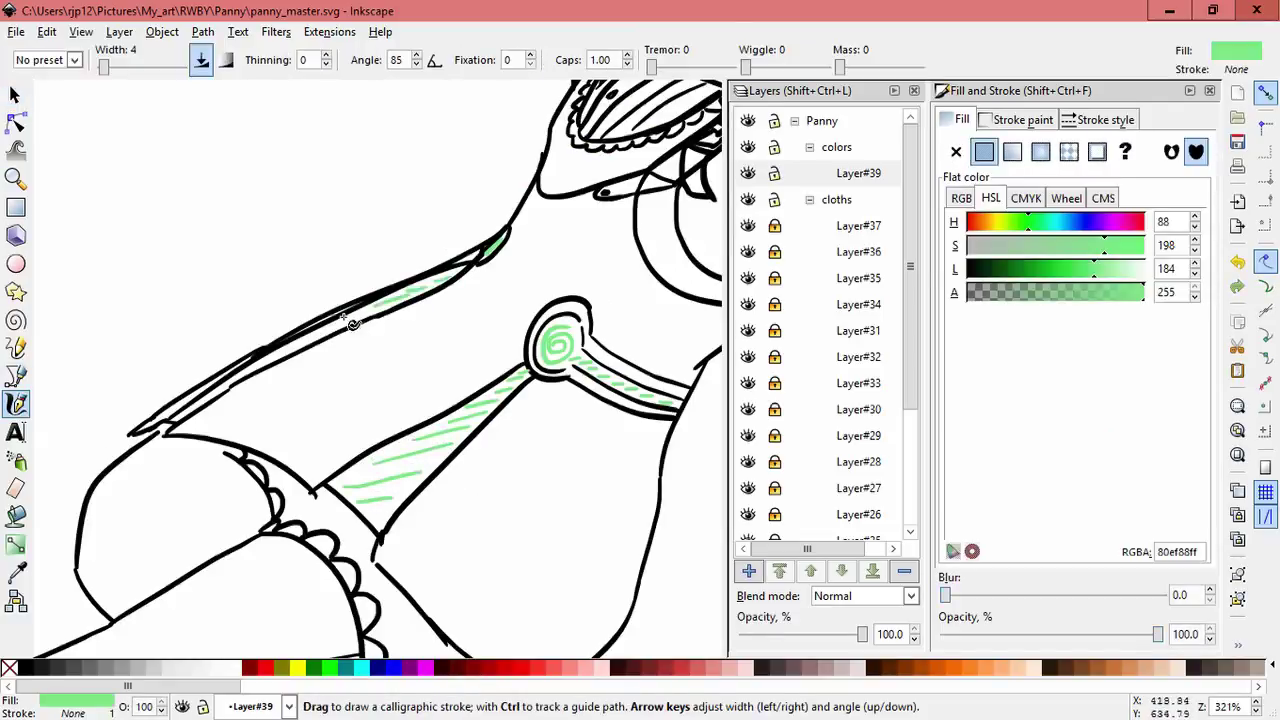
drag(212, 410, 297, 414)
scroll(558, 320, up, 1)
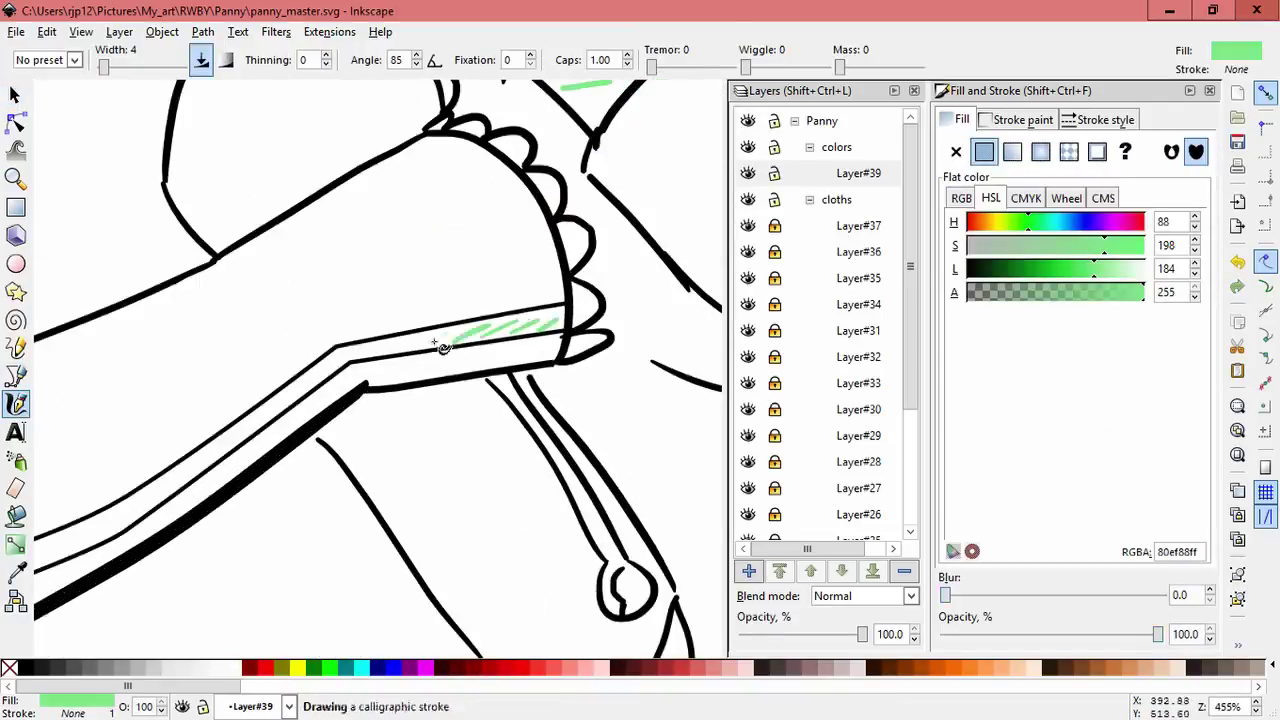
mouse_move(443, 347)
mouse_down()
mouse_move(343, 366)
mouse_move(283, 415)
mouse_up()
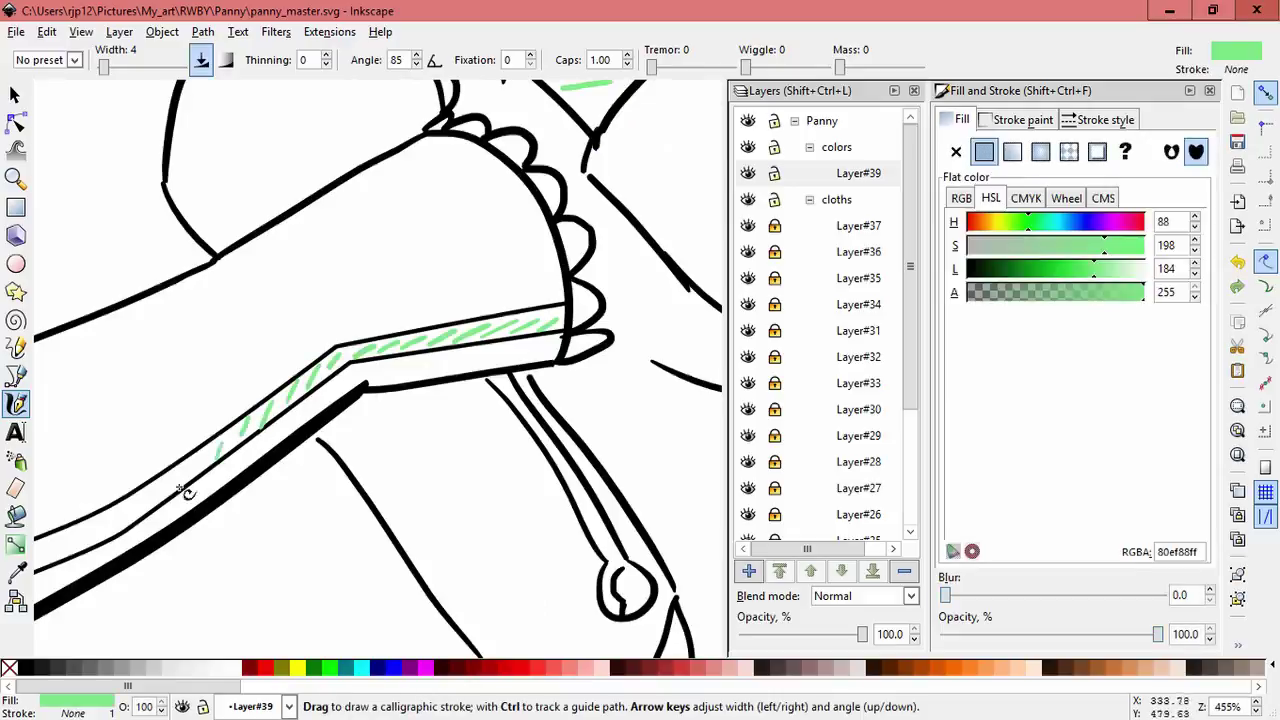
mouse_move(183, 491)
mouse_down()
mouse_move(403, 380)
mouse_move(266, 471)
mouse_move(198, 492)
mouse_up()
mouse_move(109, 514)
mouse_down()
mouse_move(271, 486)
mouse_move(229, 438)
mouse_up()
key(Escape)
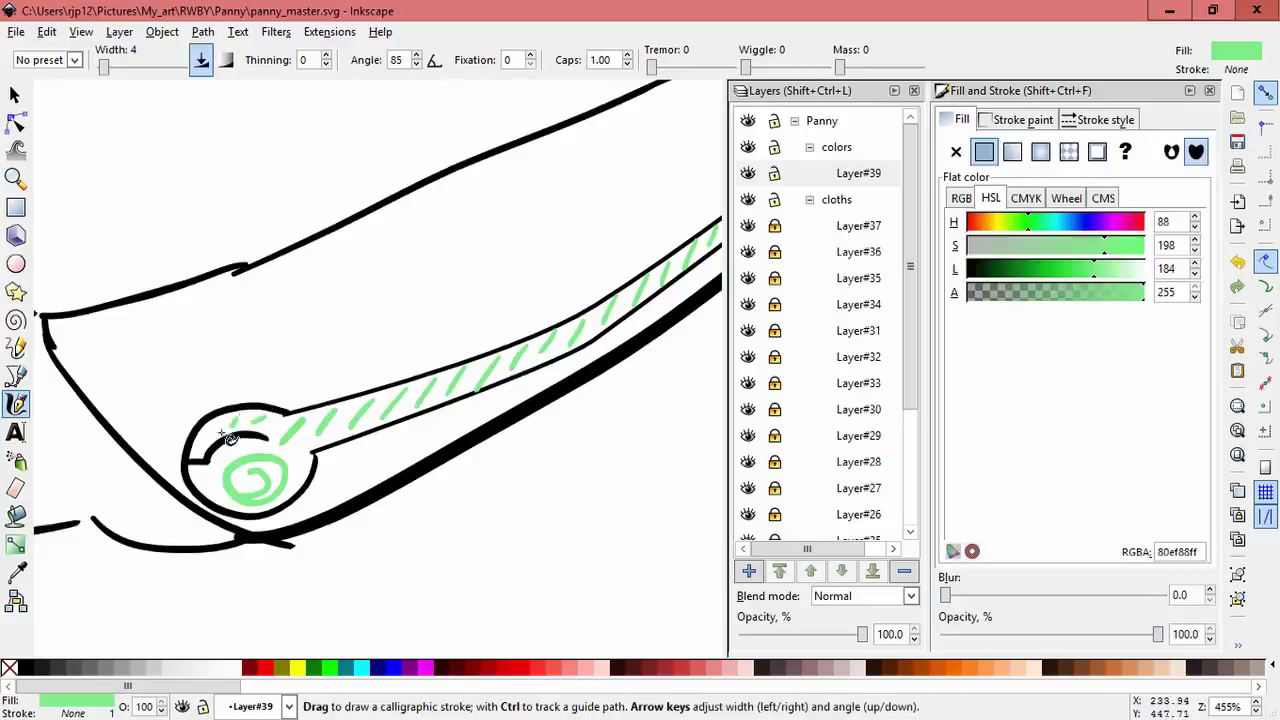
Hatch the rear boot's narrow strap and its round ornament in green.
mouse_move(397, 457)
mouse_down()
mouse_move(449, 471)
mouse_move(450, 410)
mouse_up()
drag(470, 415, 437, 363)
scroll(450, 405, up, 1)
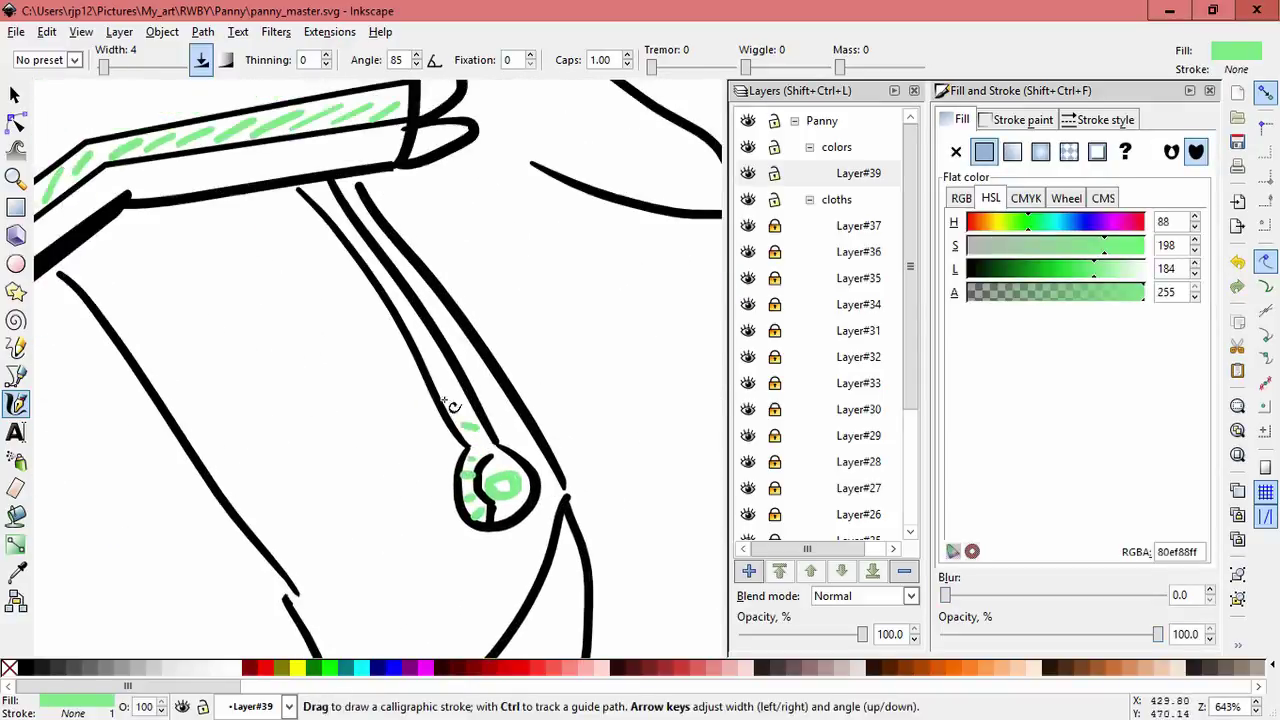
scroll(560, 320, down, 5)
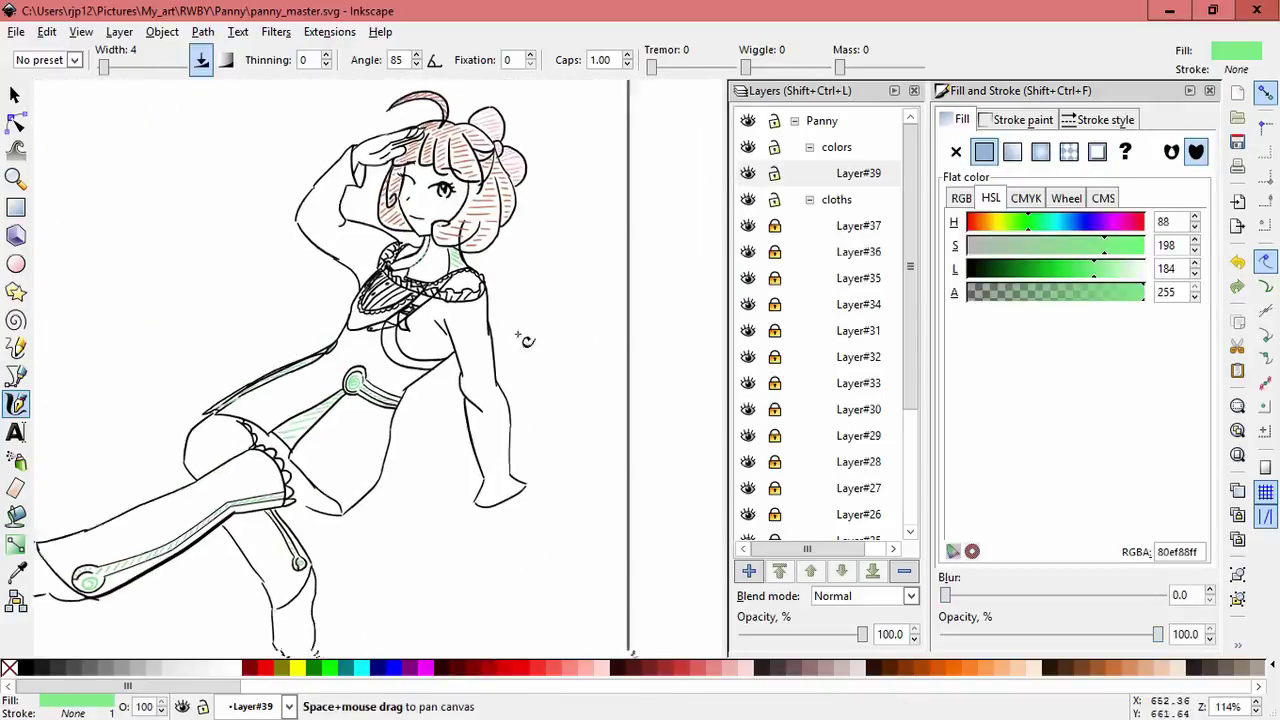
Show the hidden supporting-hand line art in the sketch group and add a new layer above Layer#17.
click(809, 199)
click(809, 225)
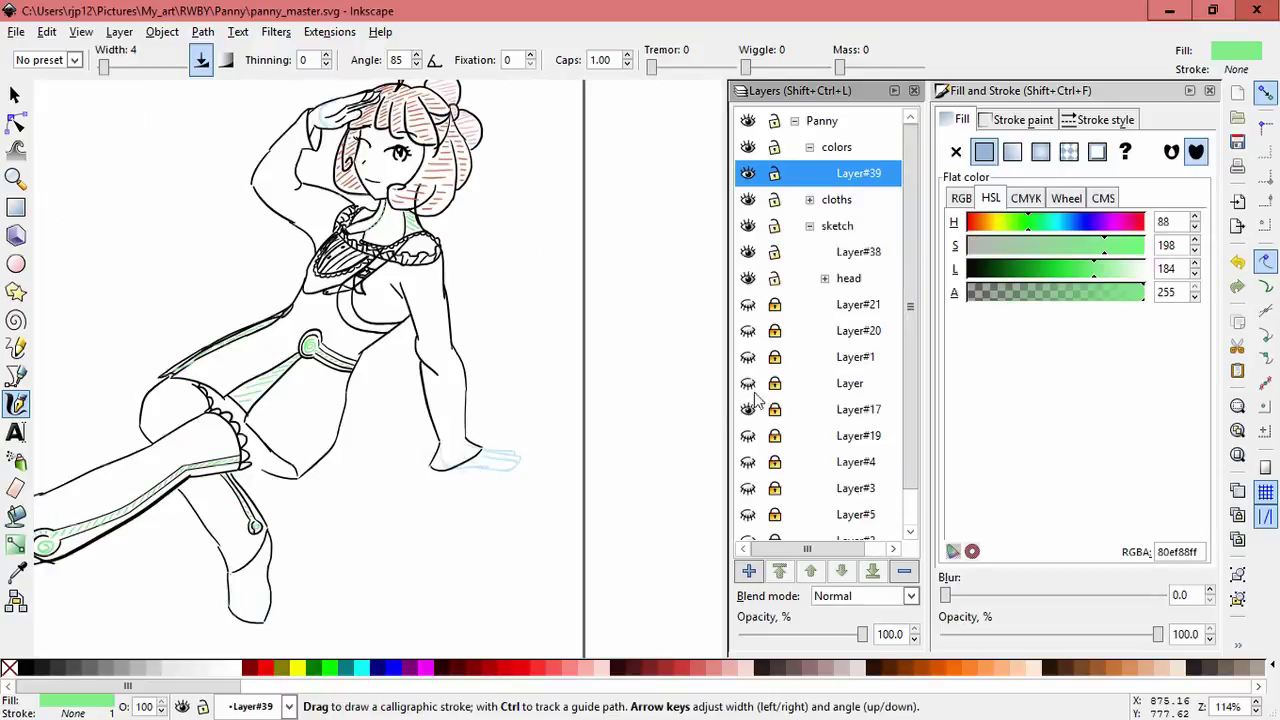
key(ctrl+shift+n)
key(Return)
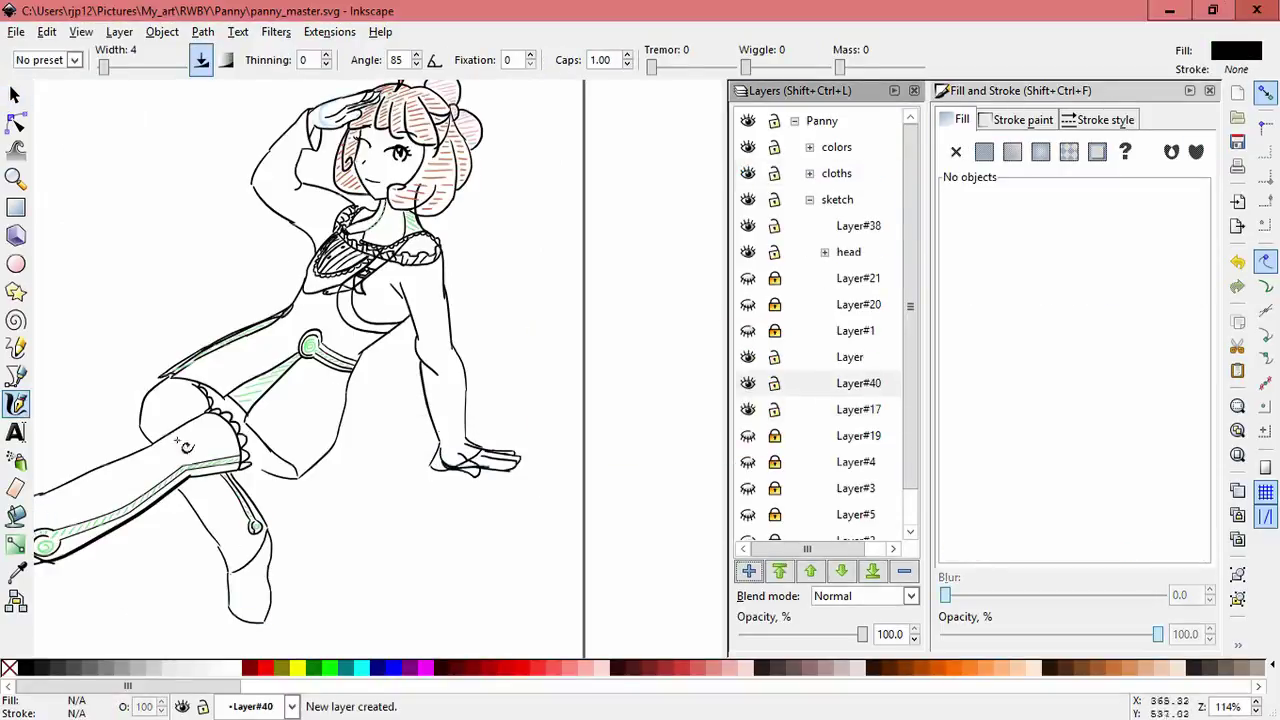
Set the fill to white and paint over the excess lines inside the supporting hand and wrist.
key(grave)
key(s)
click(451, 414)
drag(432, 414, 628, 420)
drag(251, 286, 351, 419)
key(c)
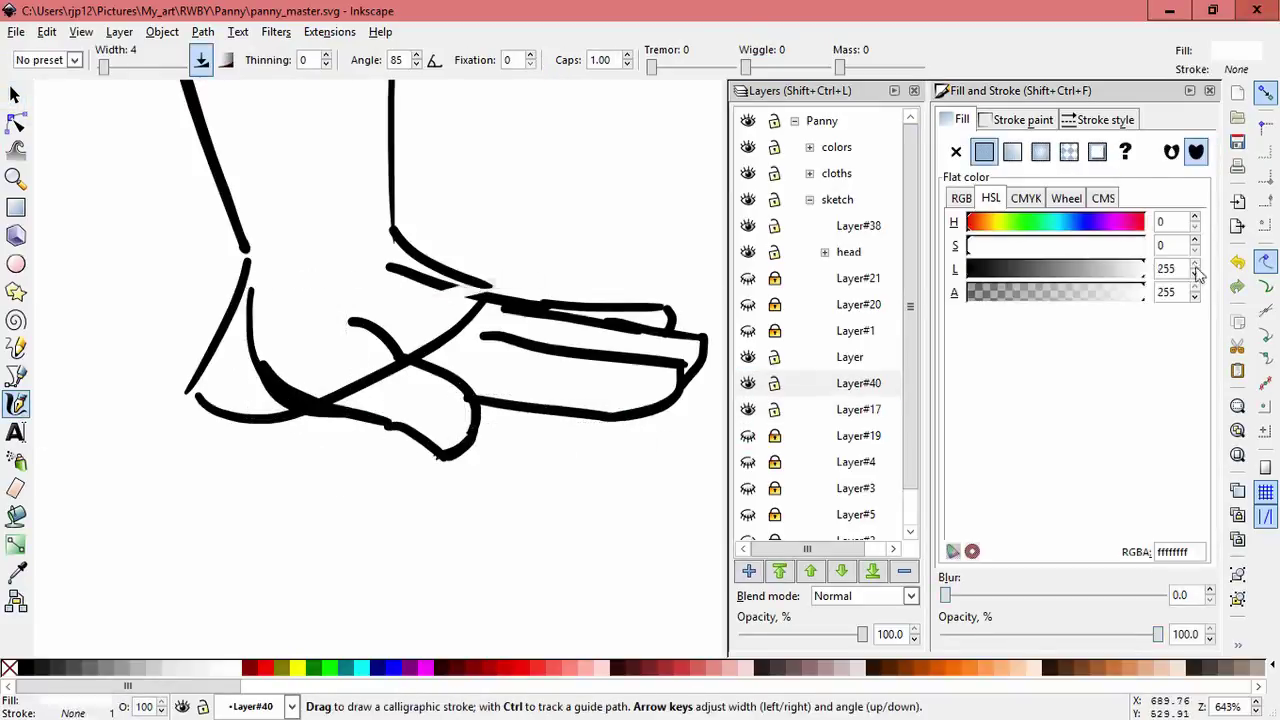
drag(388, 266, 471, 286)
drag(290, 400, 363, 320)
drag(250, 290, 255, 350)
Raise the white cover layer Layer#40 above Layer#1 in the sketch group and lock it.
key(ctrl+shift+Page_Up)
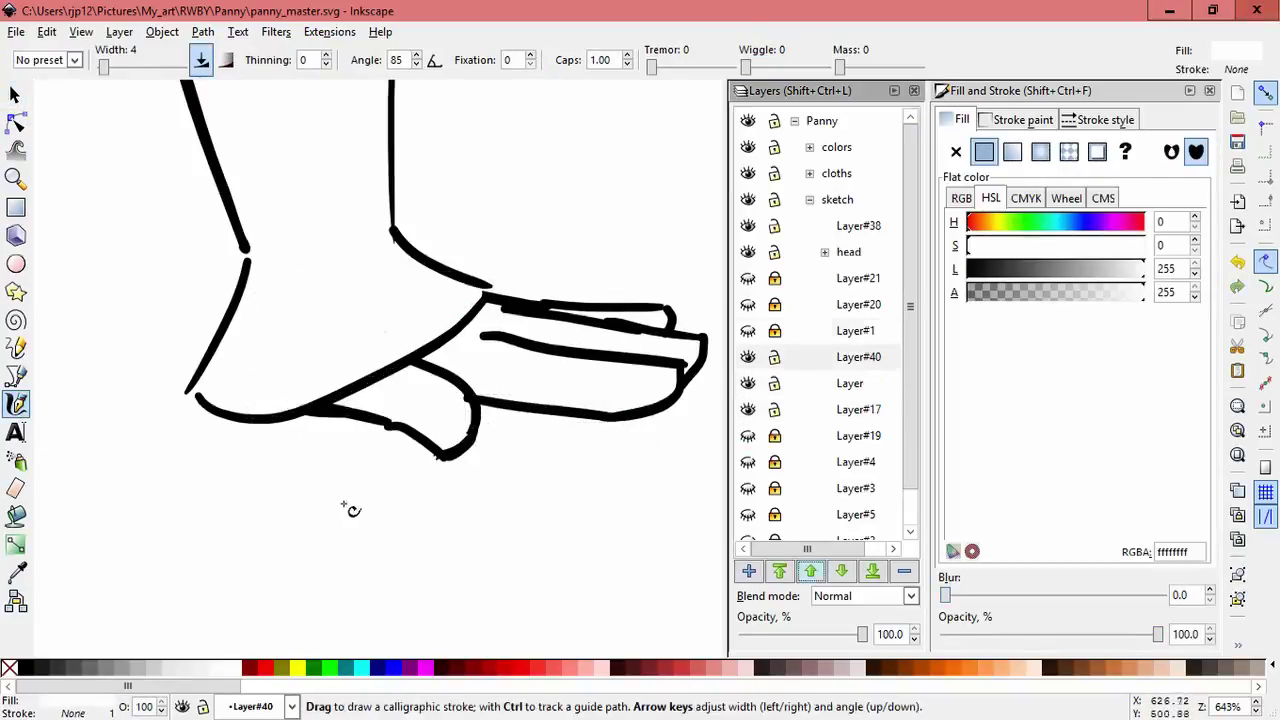
key(ctrl+shift+Page_Up)
key(grave)
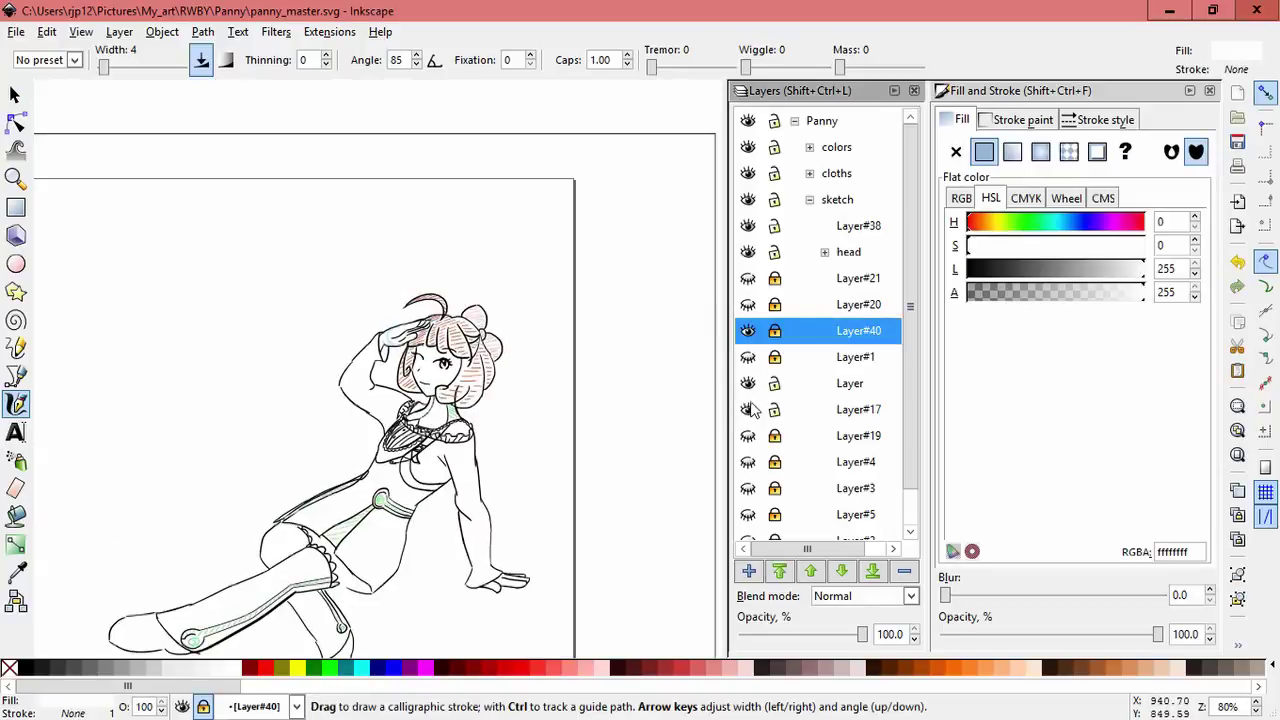
Move the blue hand sketch from Layer#17 in place into a new layer above it, and hide and lock that layer.
click(748, 409)
key(s)
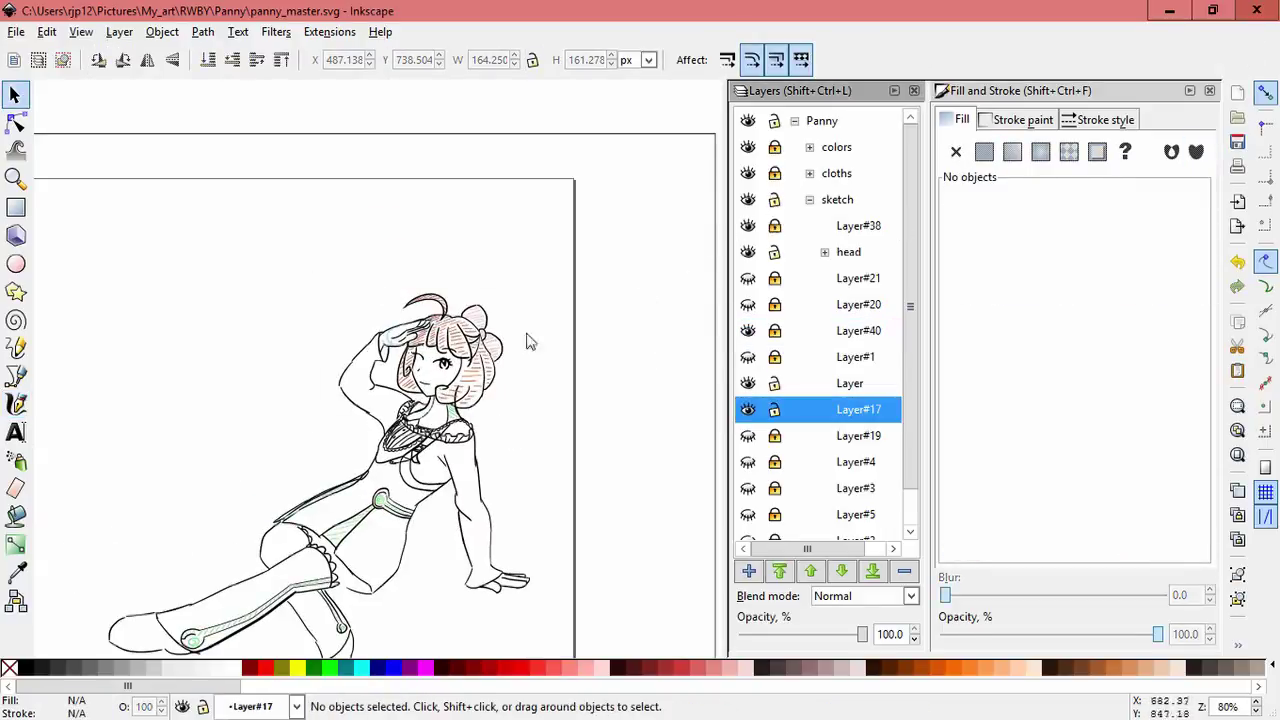
key(ctrl+a)
key(Escape)
key(ctrl+a)
key(Escape)
click(752, 572)
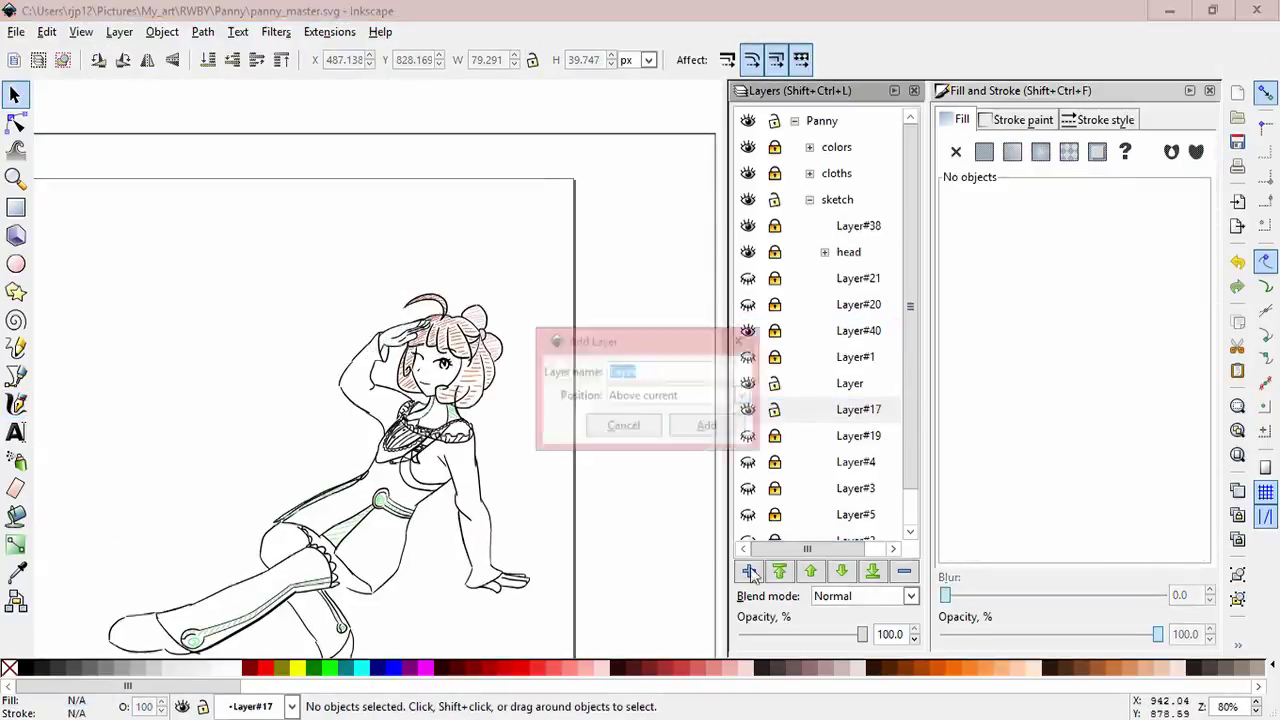
key(Return)
key(ctrl+alt+v)
key(Escape)
key(minus)
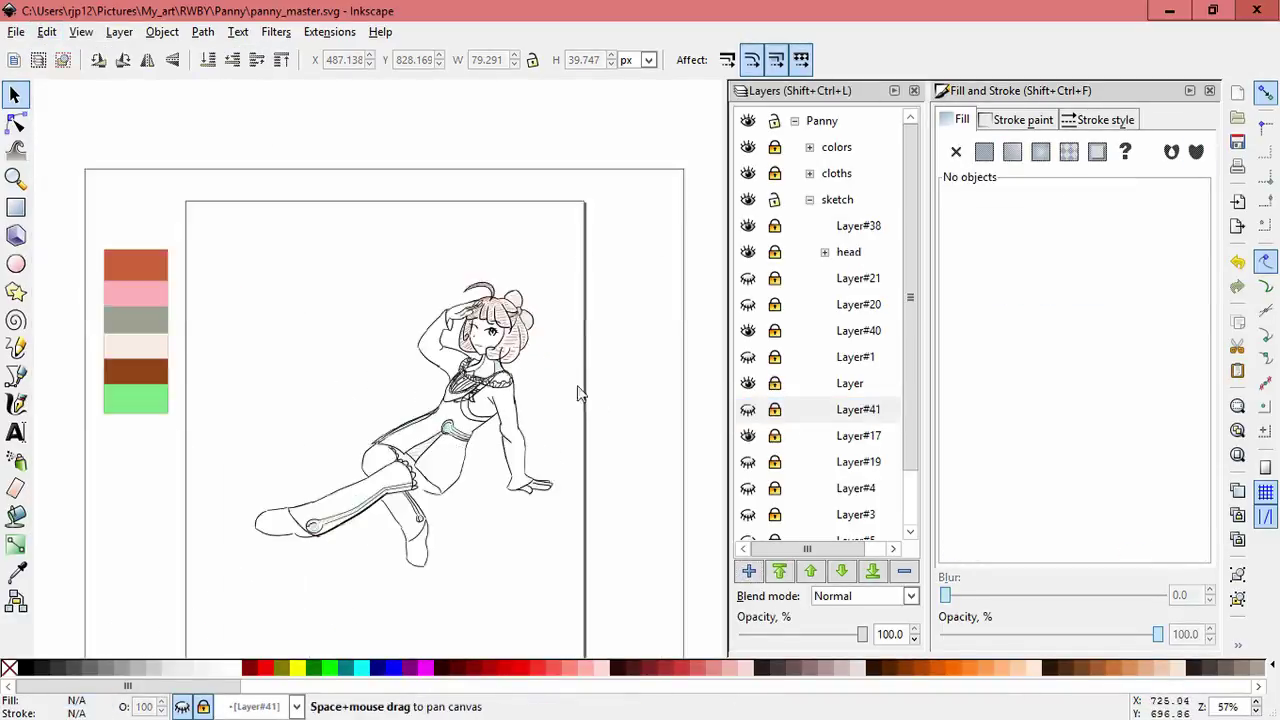
Unlock Layer#37 in the cloths group and show the blue leg sketch on Layer#3 as a reference.
key(plus)
key(z)
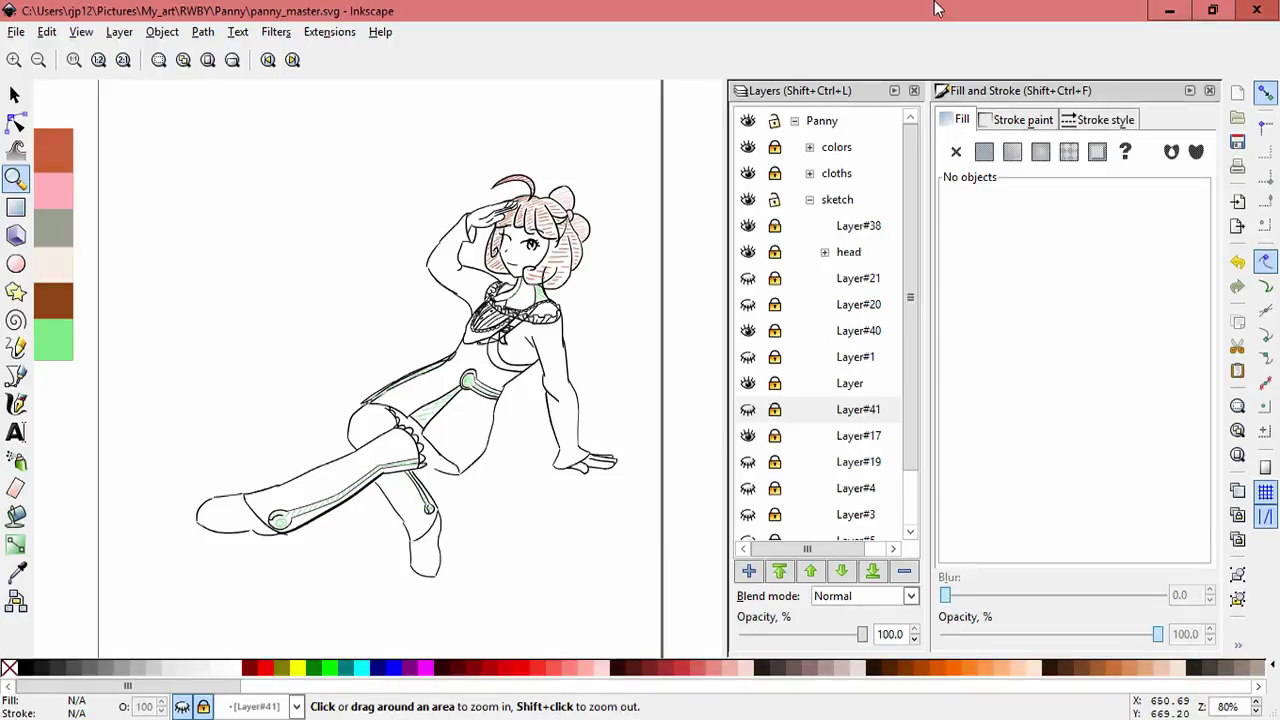
key(c)
click(810, 199)
click(809, 173)
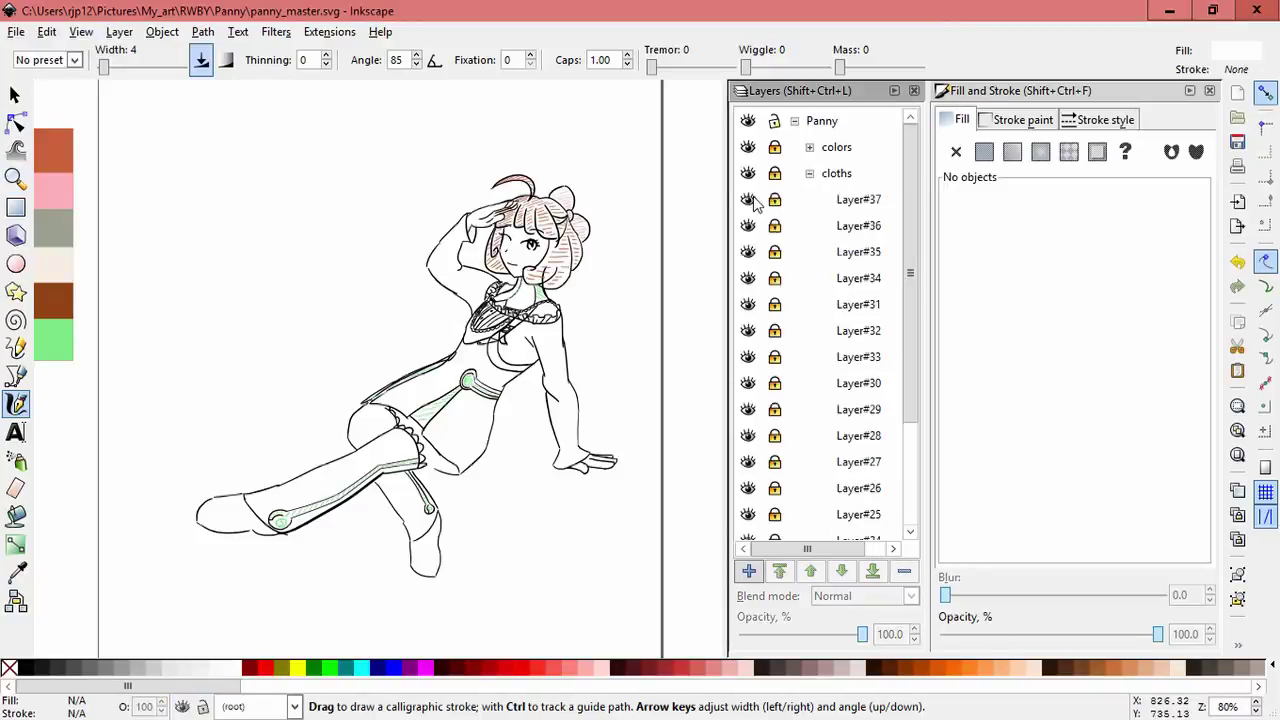
click(762, 202)
scroll(457, 449, up, 4)
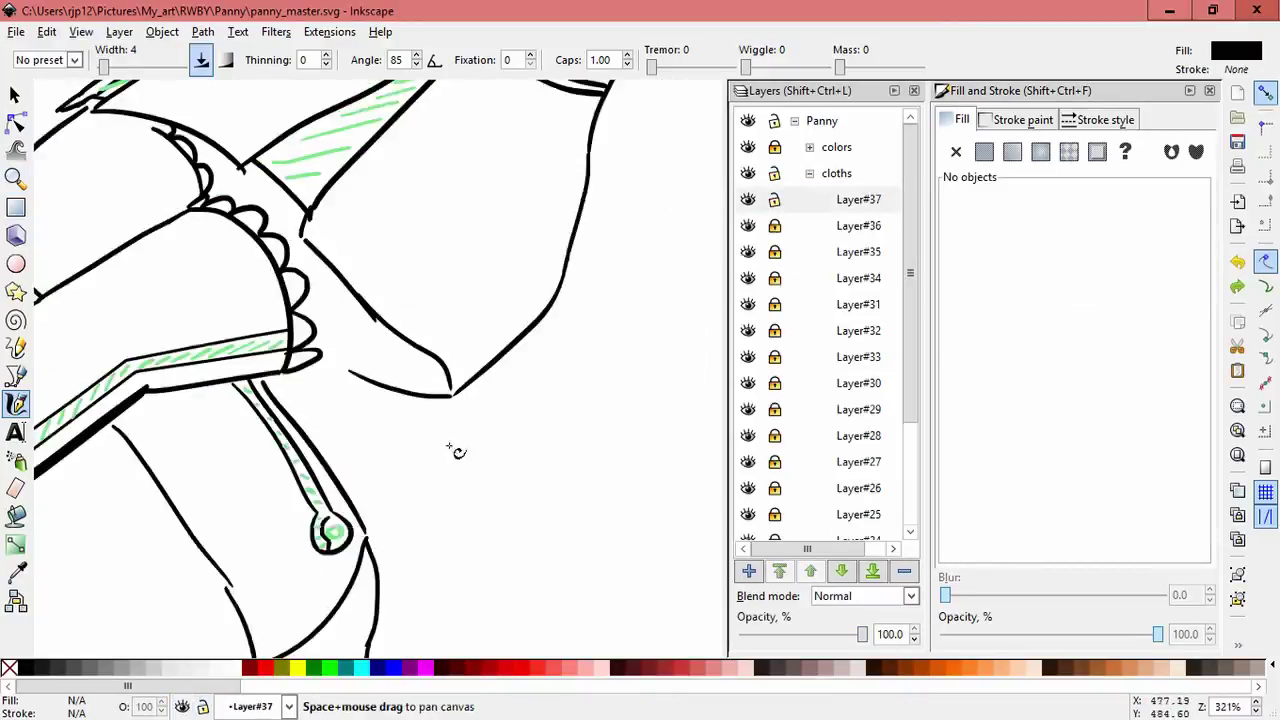
scroll(891, 414, down, 5)
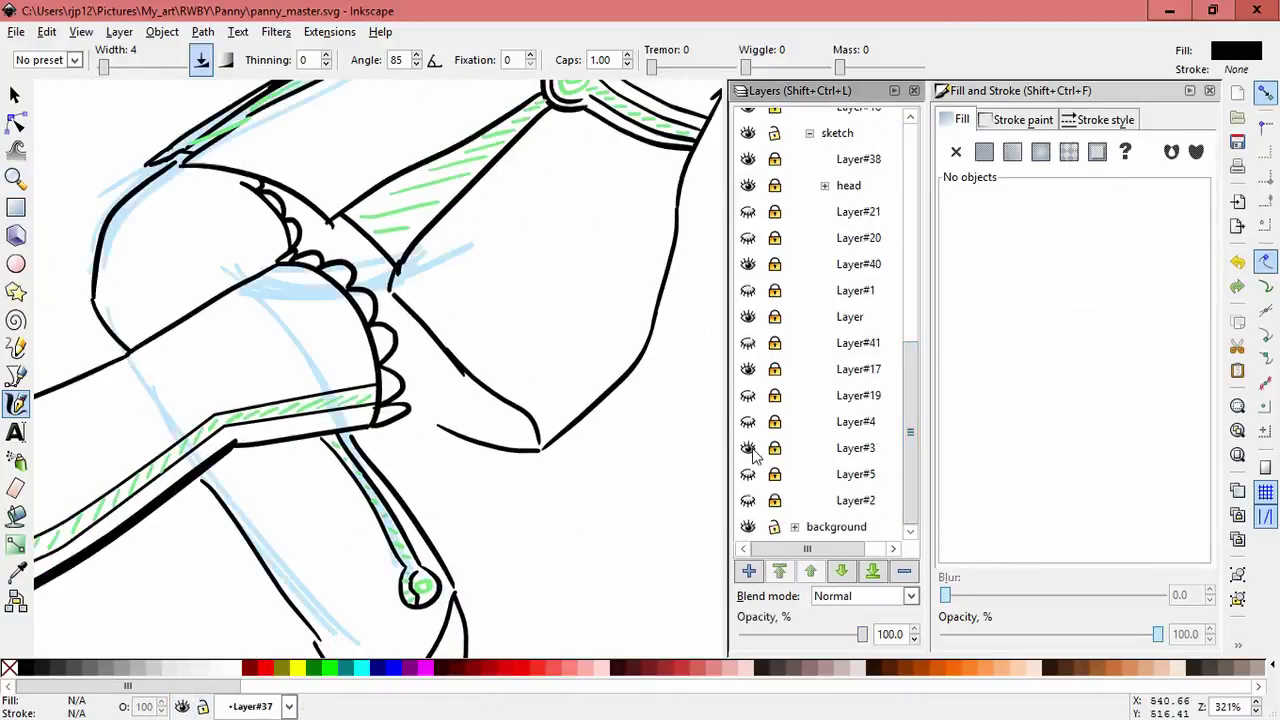
Draw the front leg's upper and lower lines past the lace cuff along the blue sketch, and hide the sketch layers.
click(393, 258)
drag(490, 396, 385, 430)
key(s)
key(Escape)
click(350, 245)
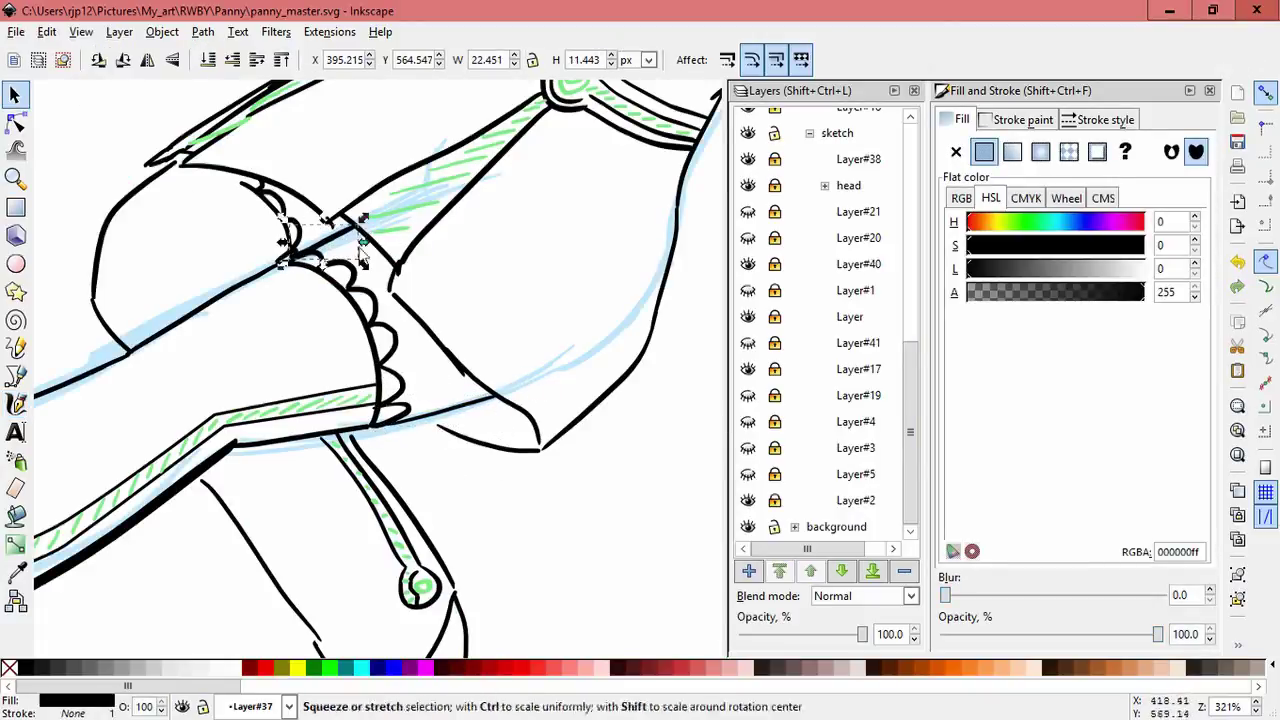
key(Escape)
scroll(314, 380, down, 4)
scroll(893, 421, up, 5)
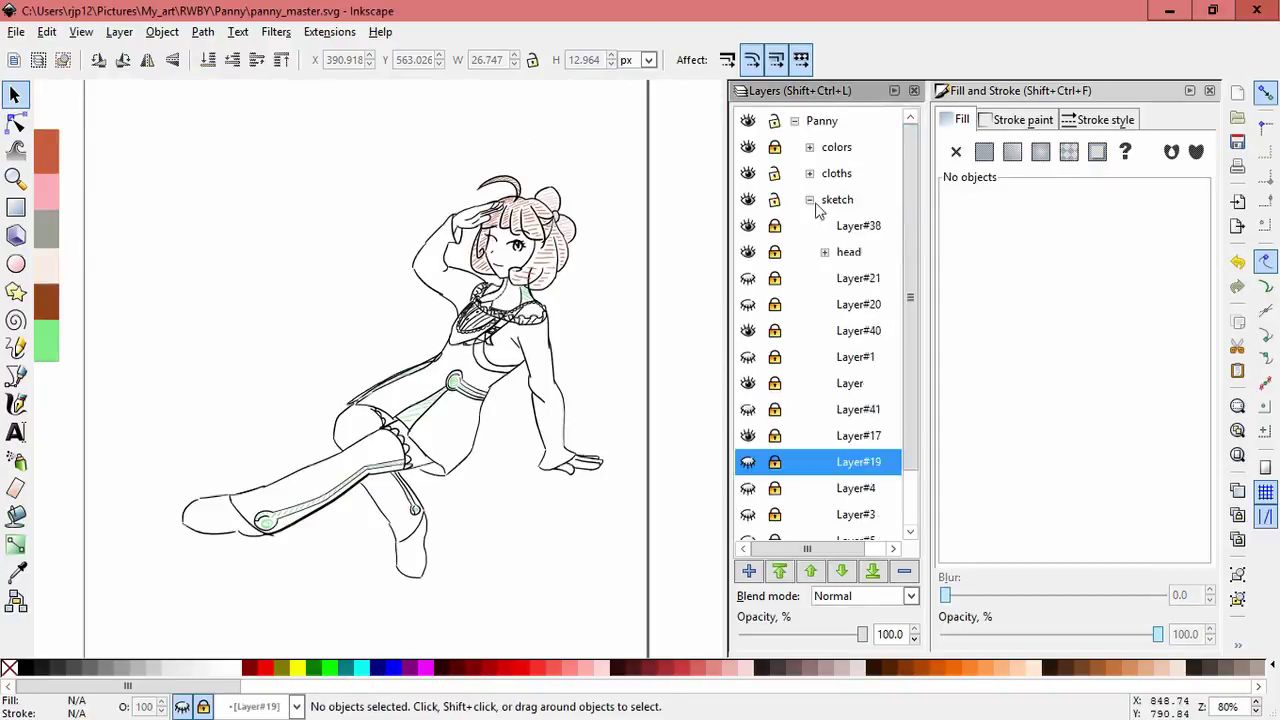
Activate Layer#39 in the colors group and hatch the ribbon knot under the chest piece in grey with the Calligraphy tool.
click(809, 200)
click(809, 147)
click(800, 173)
click(15, 403)
mouse_move(362, 351)
mouse_down()
mouse_move(320, 360)
mouse_move(428, 340)
mouse_move(470, 362)
mouse_move(451, 341)
mouse_up()
scroll(600, 390, up, 5)
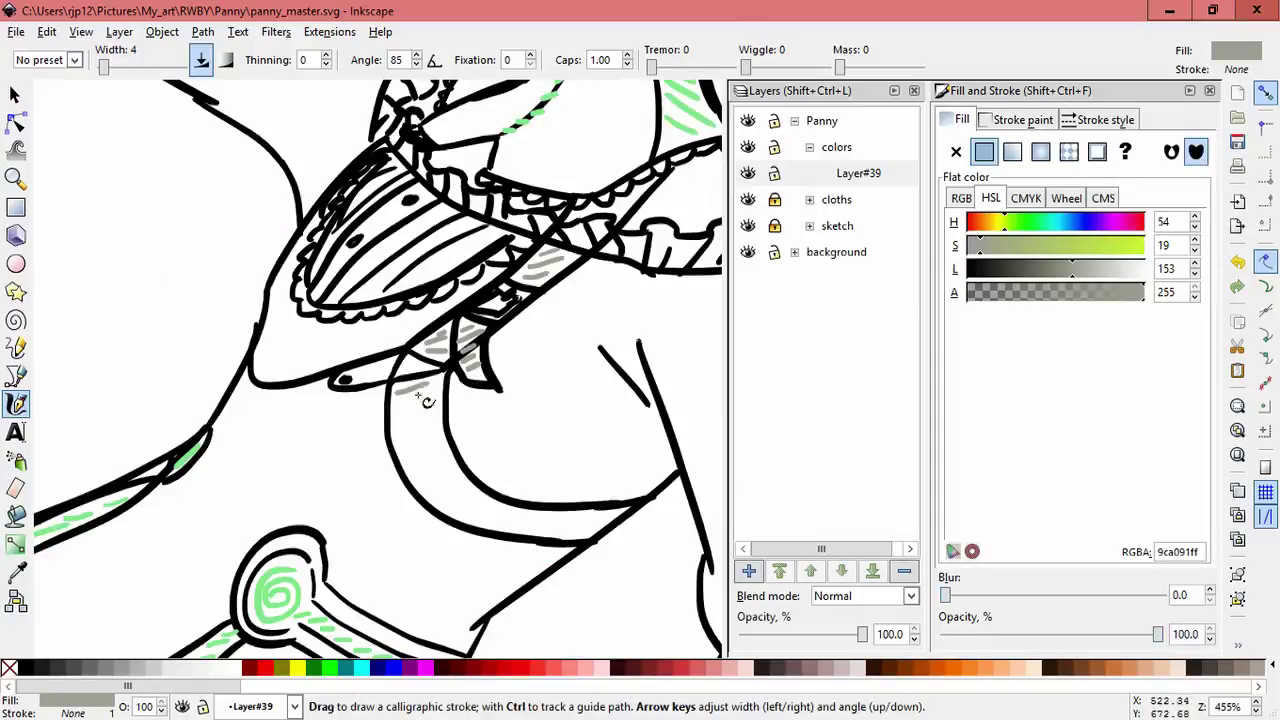
Hatch the dress bodice and the long front skirt panel with horizontal grey strokes on Layer#39.
drag(234, 412, 352, 402)
drag(226, 446, 368, 436)
drag(216, 472, 380, 464)
mouse_move(28, 591)
mouse_down()
mouse_move(400, 434)
mouse_move(600, 416)
mouse_up()
drag(330, 448, 537, 456)
drag(266, 486, 488, 489)
drag(220, 520, 410, 512)
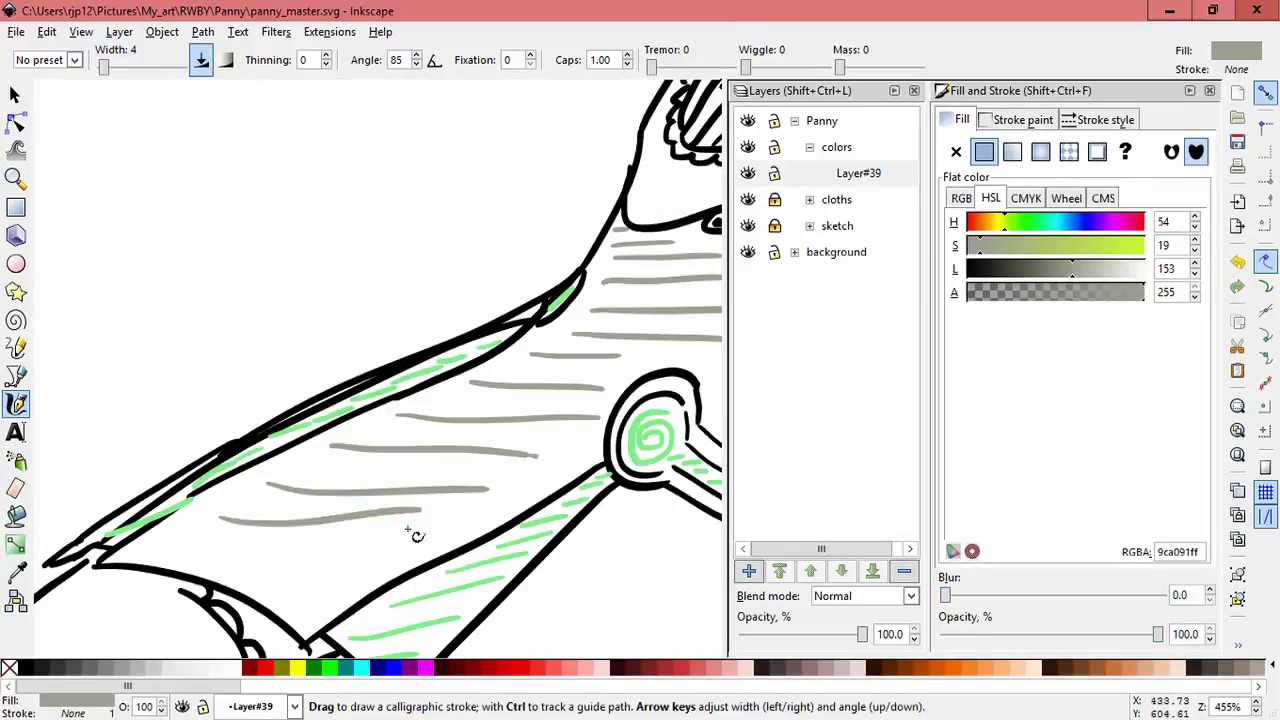
Hatch the waist area beside the round belt buckle in grey and unlock the cloths group.
scroll(380, 460, right, 10)
drag(302, 410, 442, 416)
drag(310, 432, 470, 450)
drag(336, 492, 440, 504)
scroll(322, 288, right, 1)
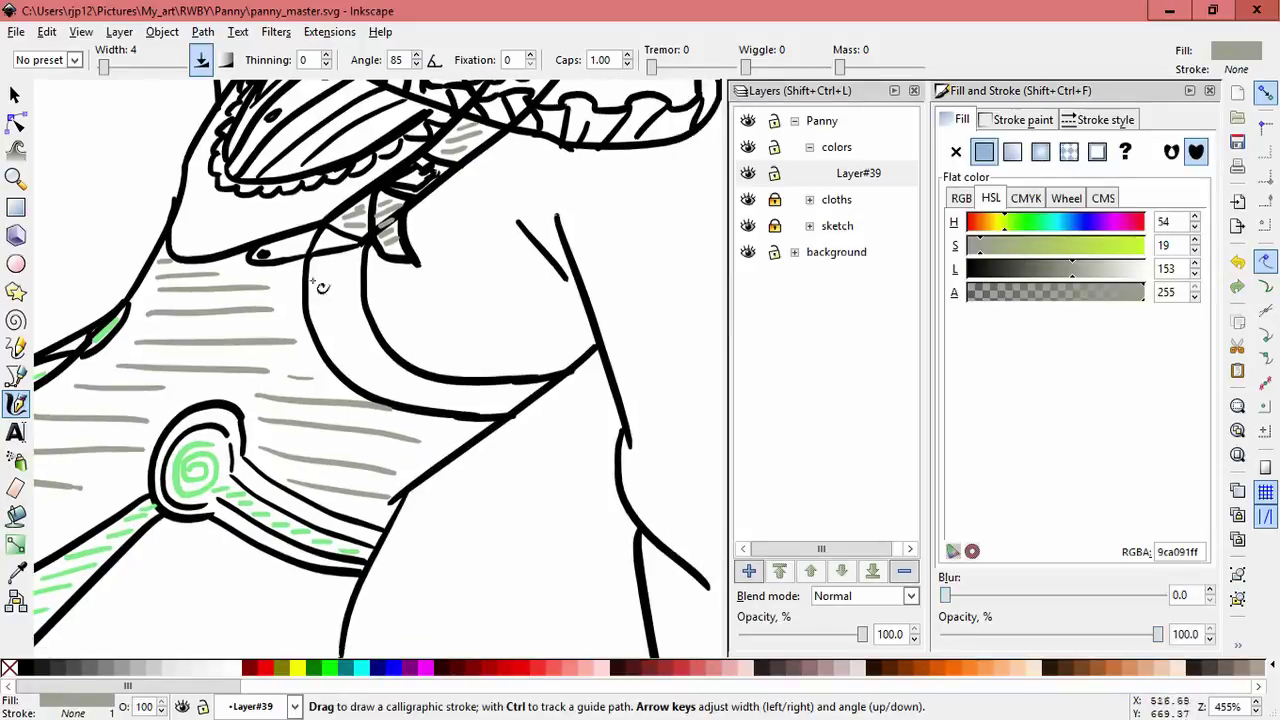
click(777, 199)
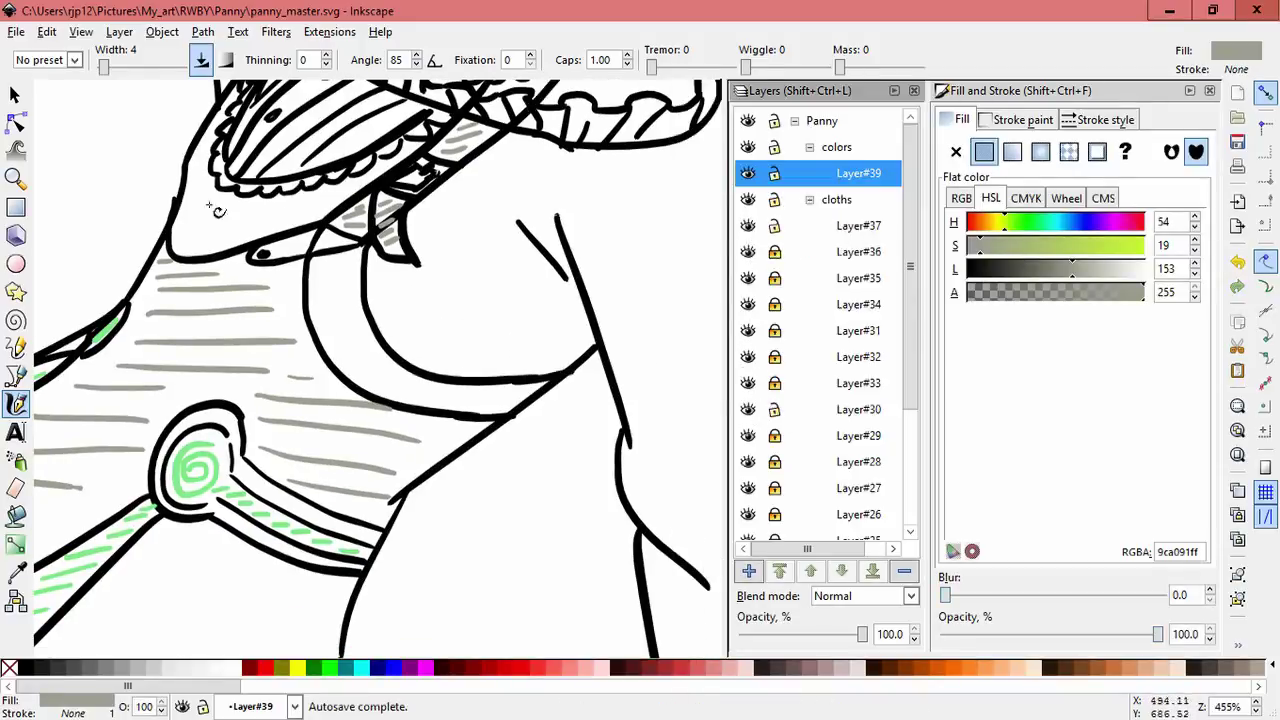
Try removing the outer line of the curved back strap on Layer#30.
key(ctrl+z)
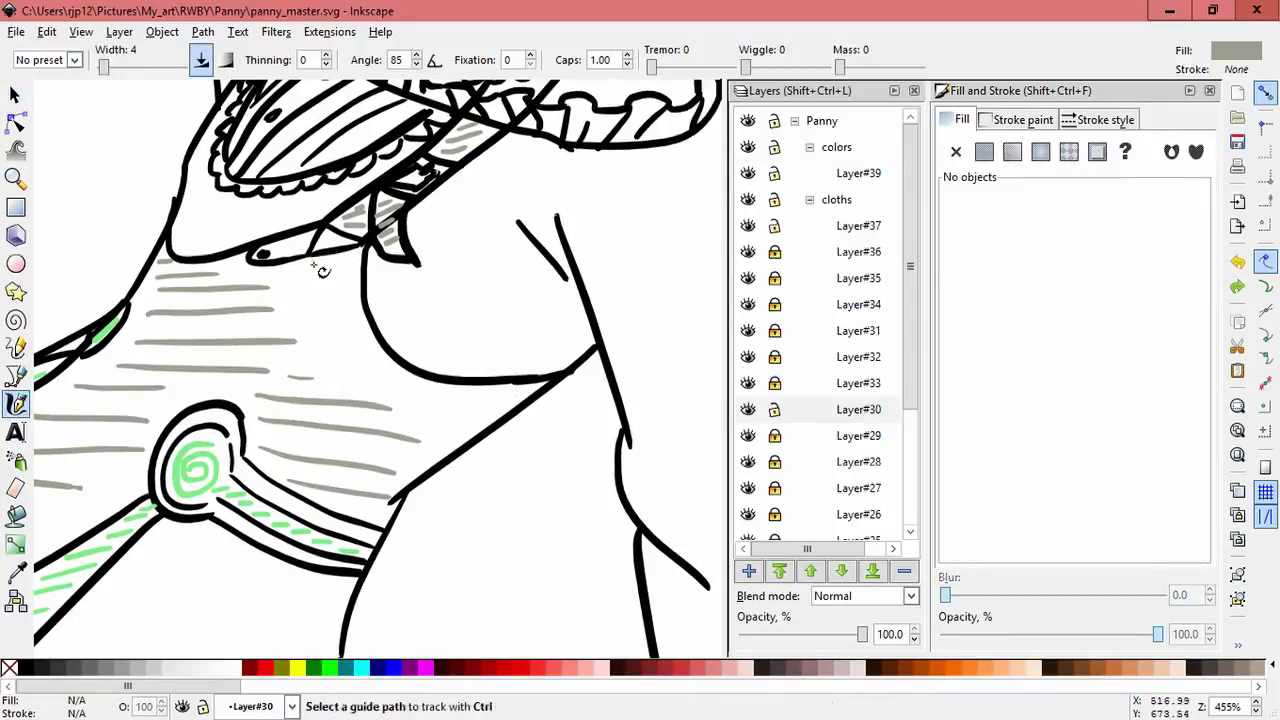
drag(322, 270, 371, 337)
key(ctrl+z)
key(s)
click(752, 388)
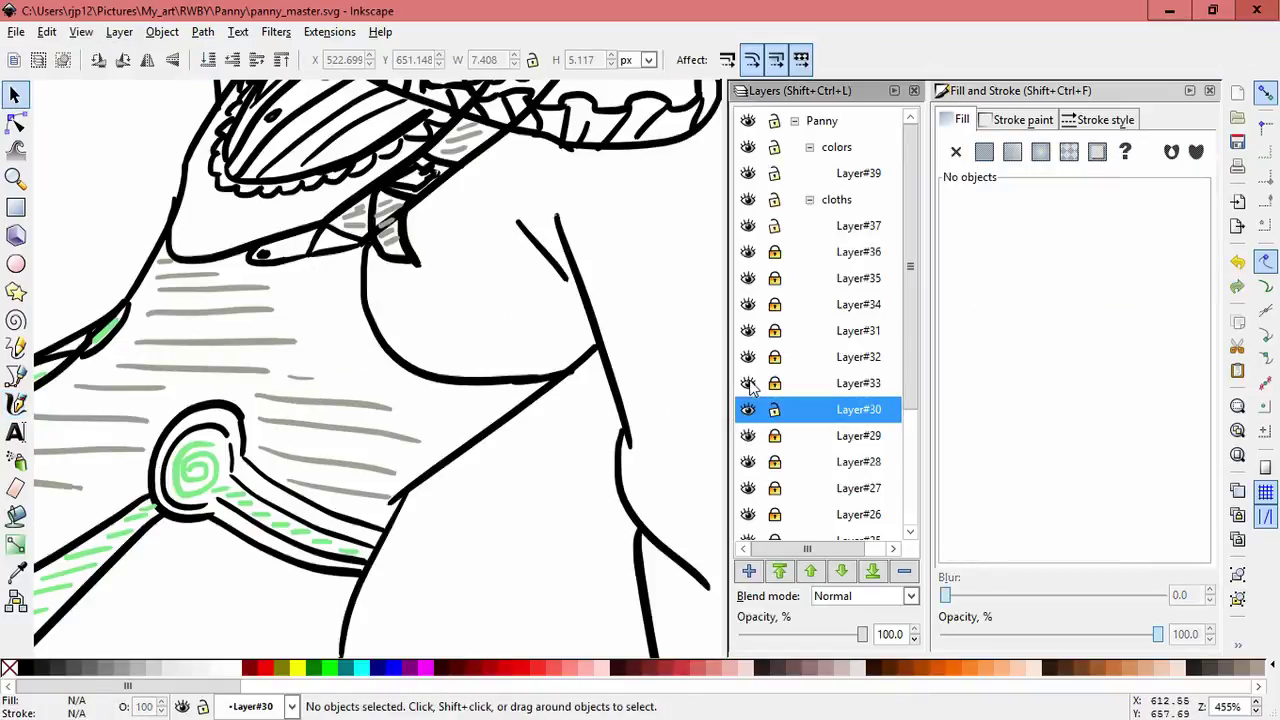
click(314, 268)
click(314, 314)
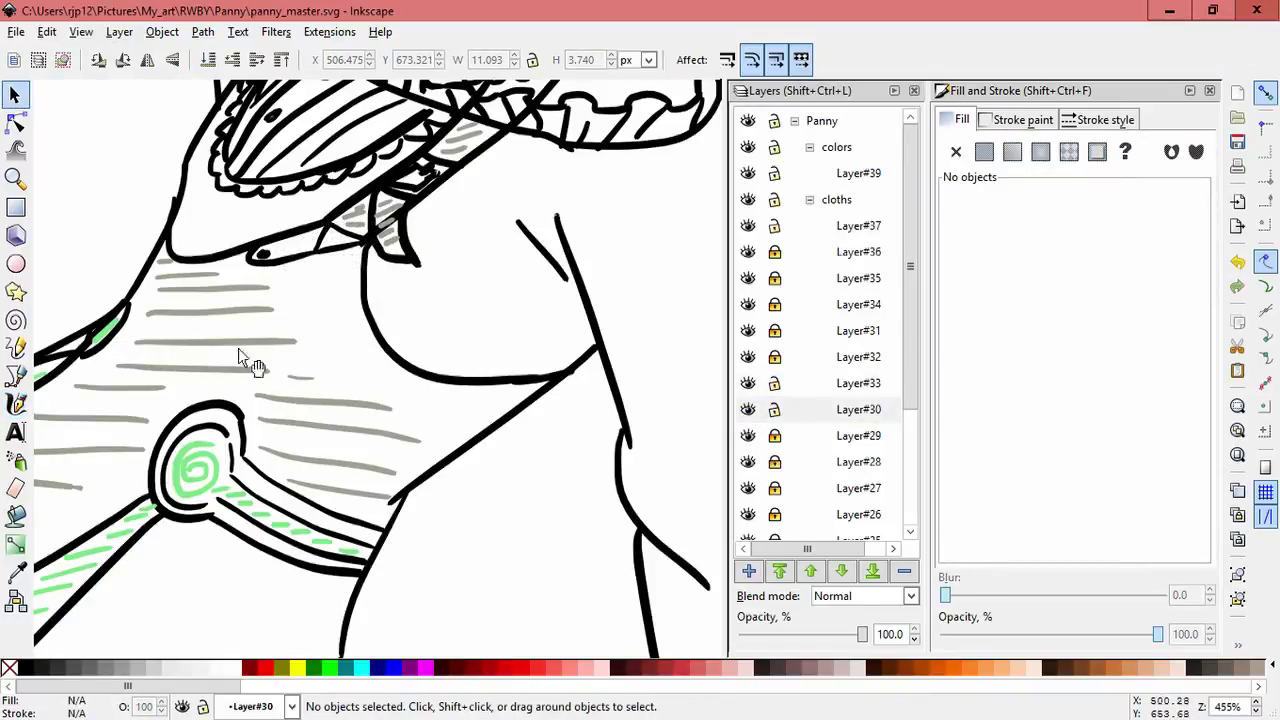
Try a short grey strap end hanging below the ribbon knot and delete its strokes.
key(c)
drag(363, 298, 350, 324)
key(s)
key(Escape)
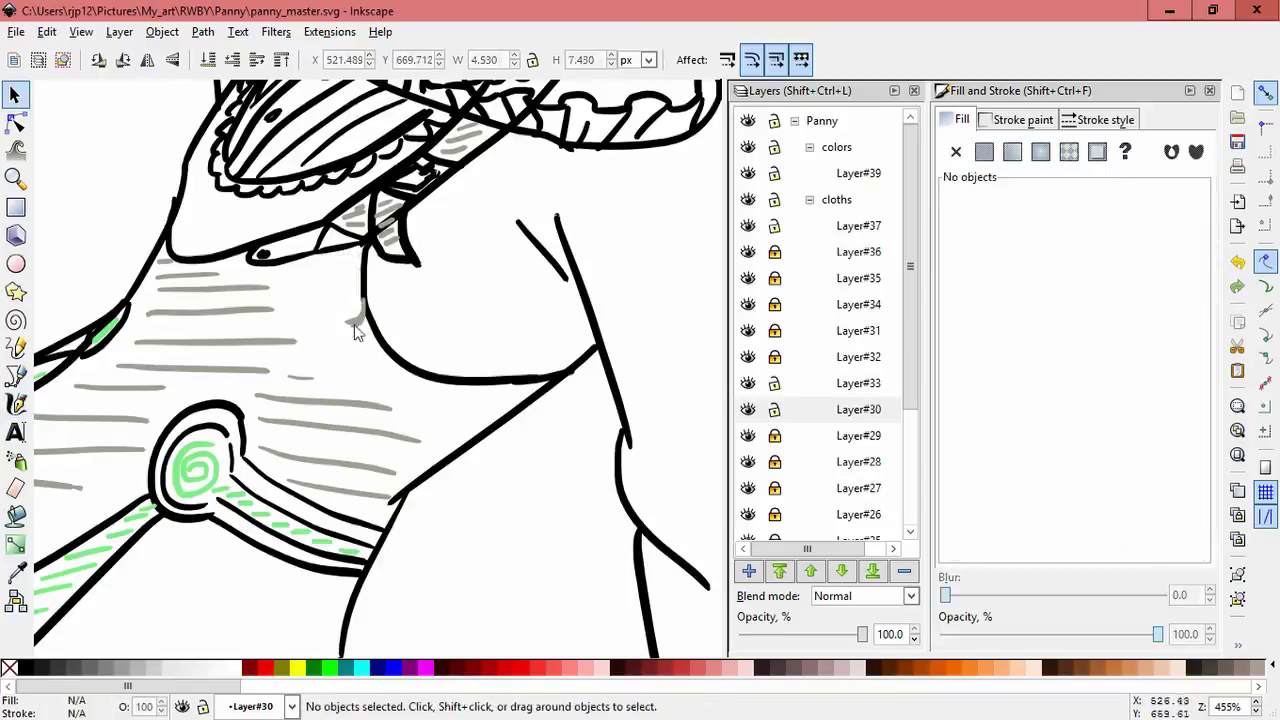
key(c)
drag(361, 248, 330, 298)
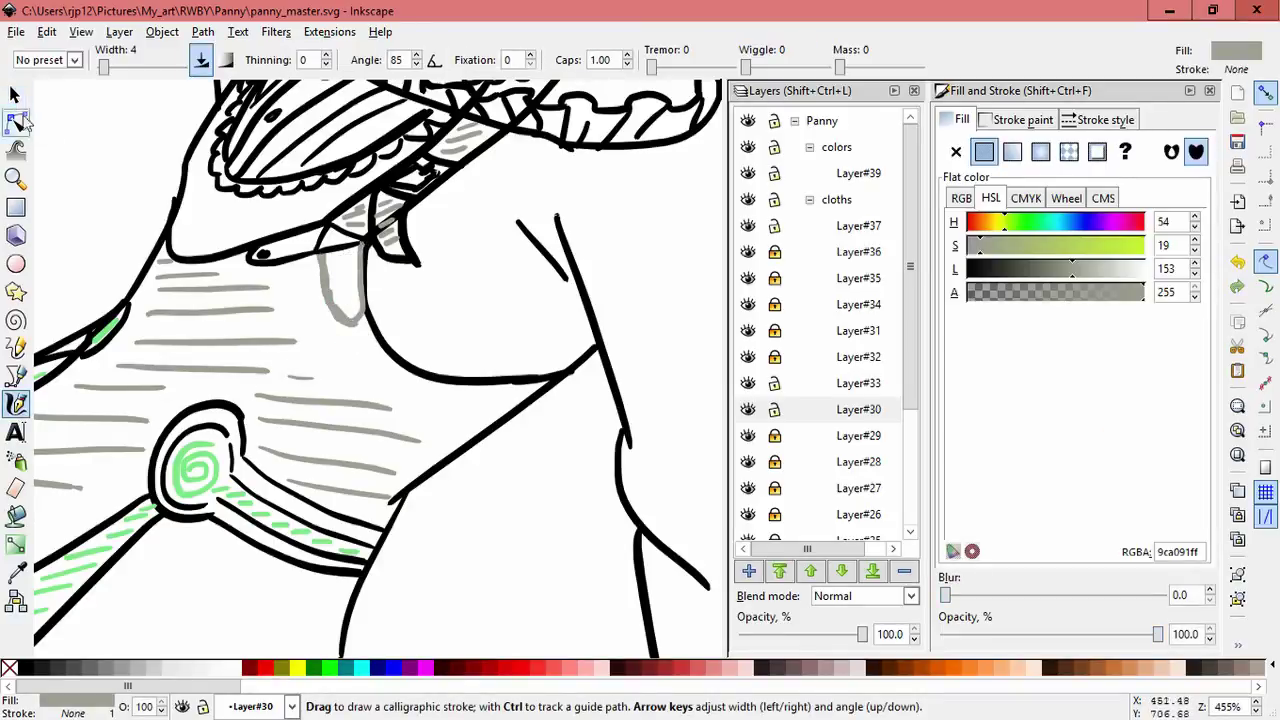
key(s)
key(Escape)
drag(312, 212, 372, 330)
mouse_move(336, 244)
mouse_down()
mouse_move(447, 272)
mouse_move(409, 277)
mouse_move(420, 343)
mouse_up()
key(Delete)
Try the short strap end in black below the ribbon knot, and undo back to the full curved strap.
key(c)
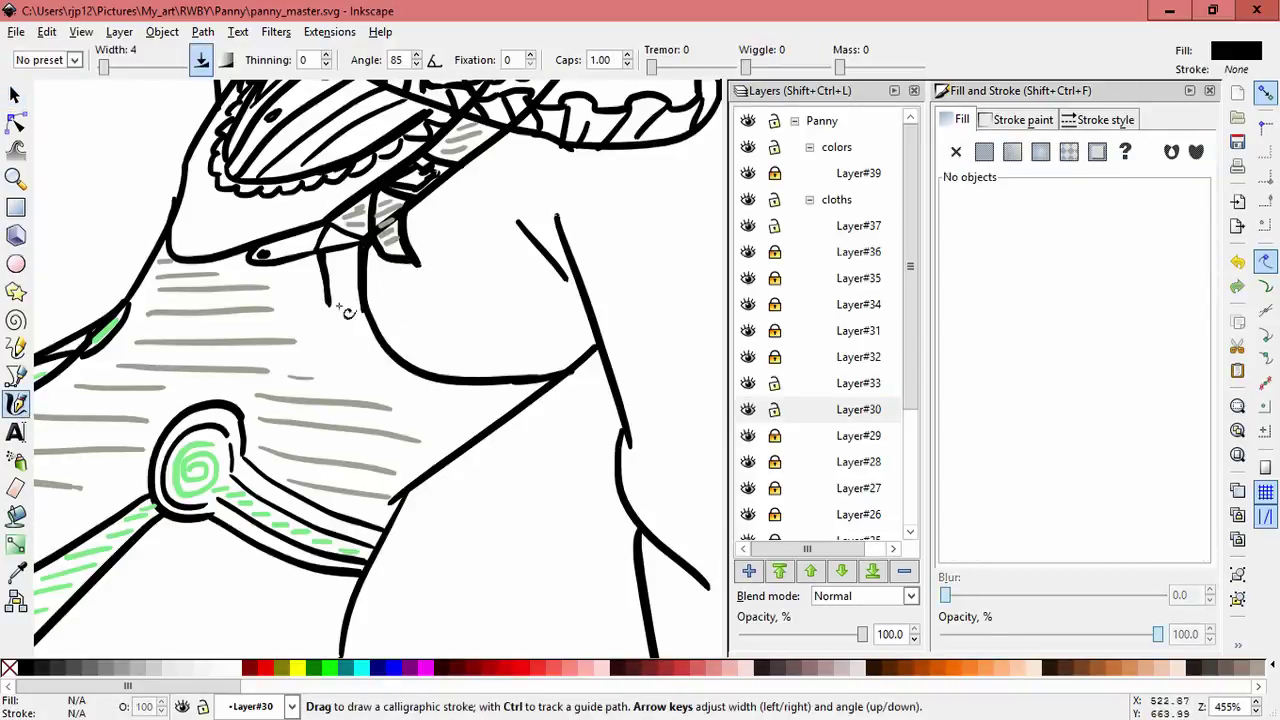
drag(338, 307, 364, 303)
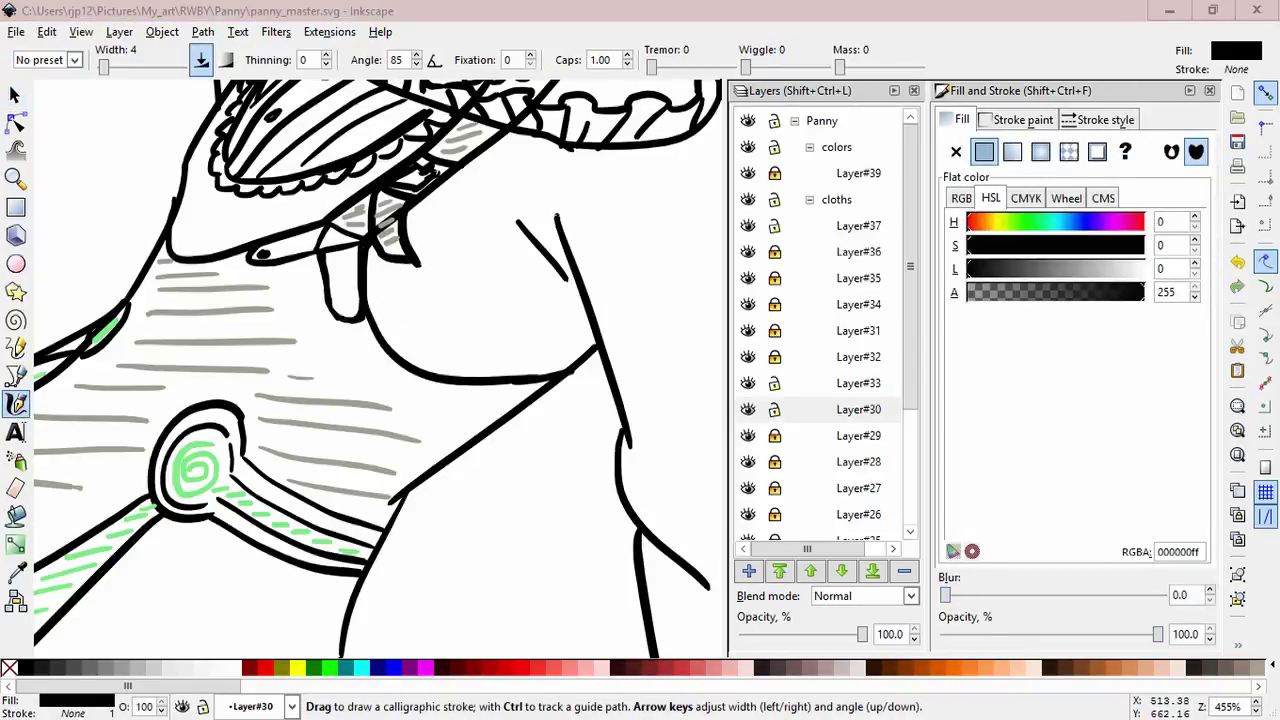
key(ctrl+z)
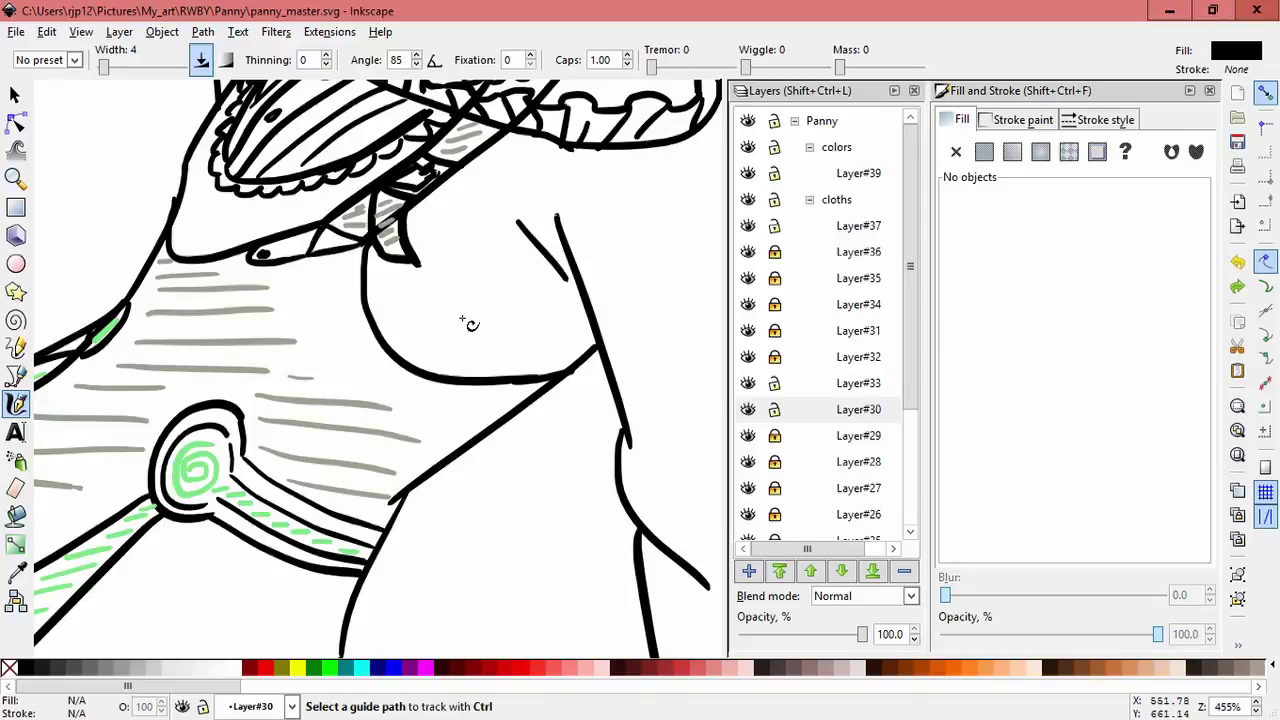
key(ctrl+shift+z)
Draw a black end line and a round button dot near the lower end of the curved strap.
drag(453, 390, 451, 401)
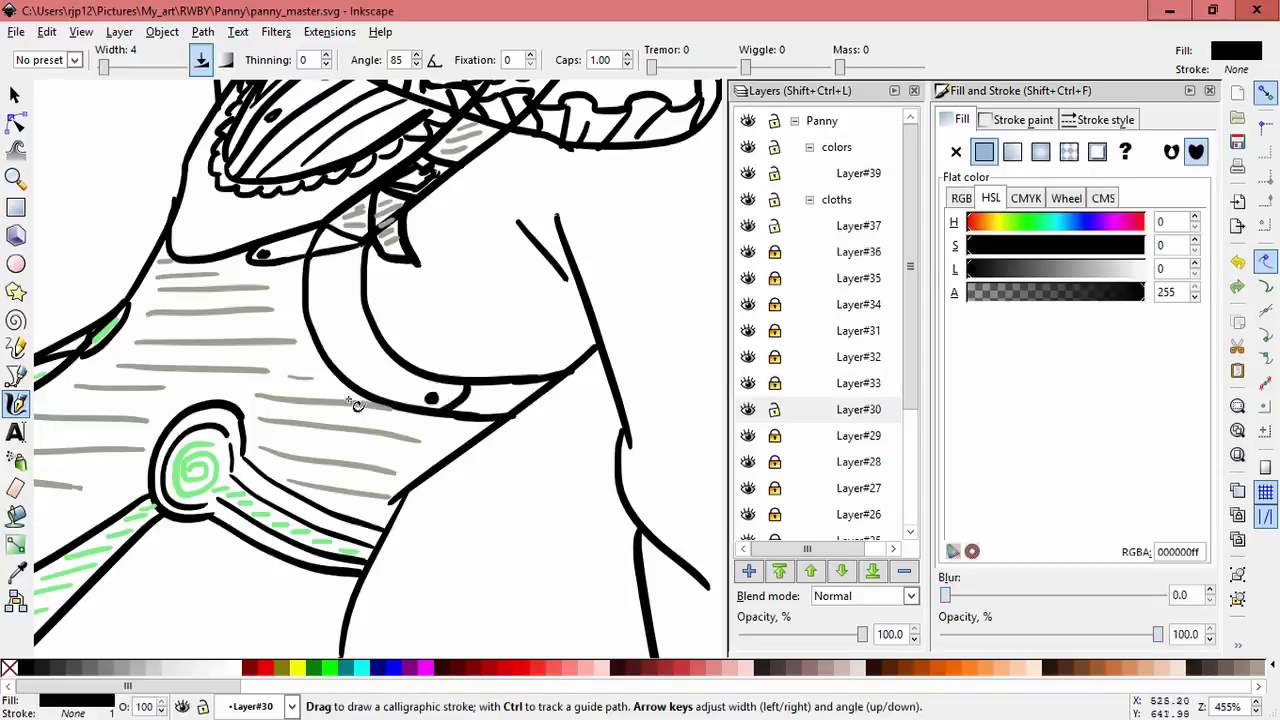
scroll(357, 404, down, 5)
scroll(523, 371, up, 3)
key(Escape)
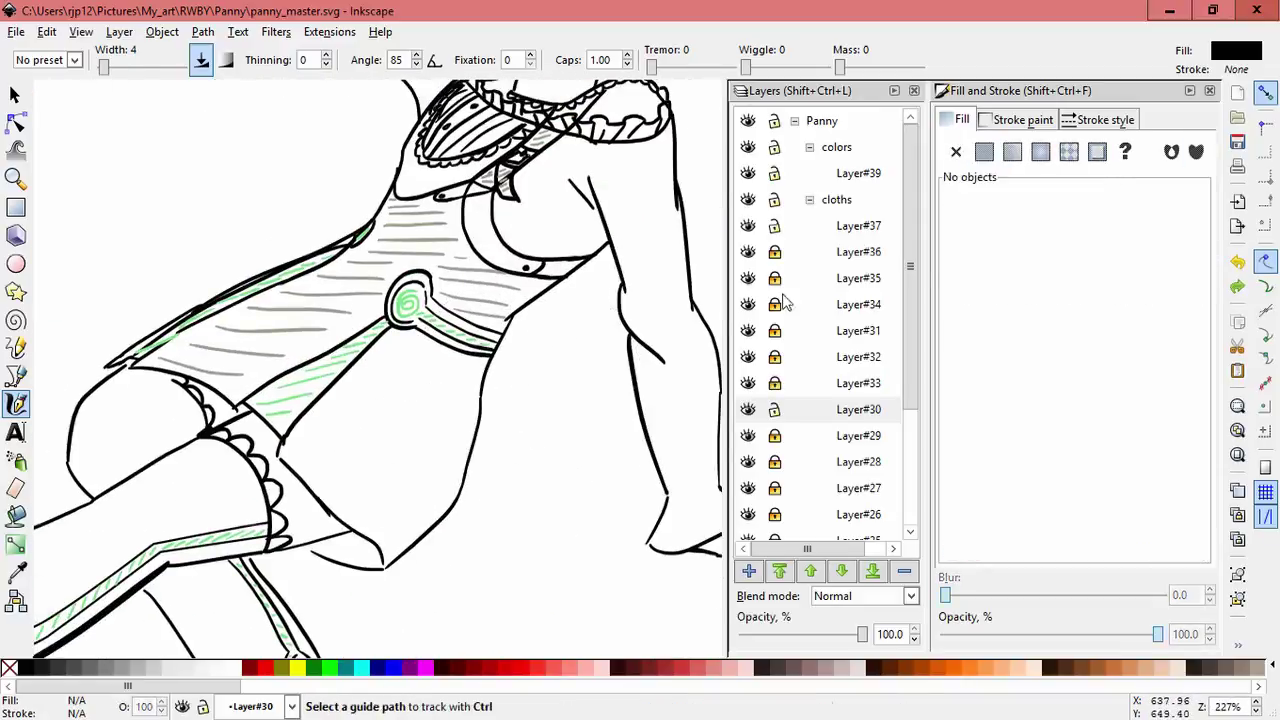
Lock Layer#30 and hatch the skirt panel below the belt with horizontal grey strokes on Layer#39.
mouse_move(343, 329)
mouse_down()
mouse_move(294, 323)
mouse_move(240, 257)
mouse_move(497, 280)
mouse_move(571, 257)
mouse_up()
scroll(497, 280, left, 10)
scroll(423, 248, right, 10)
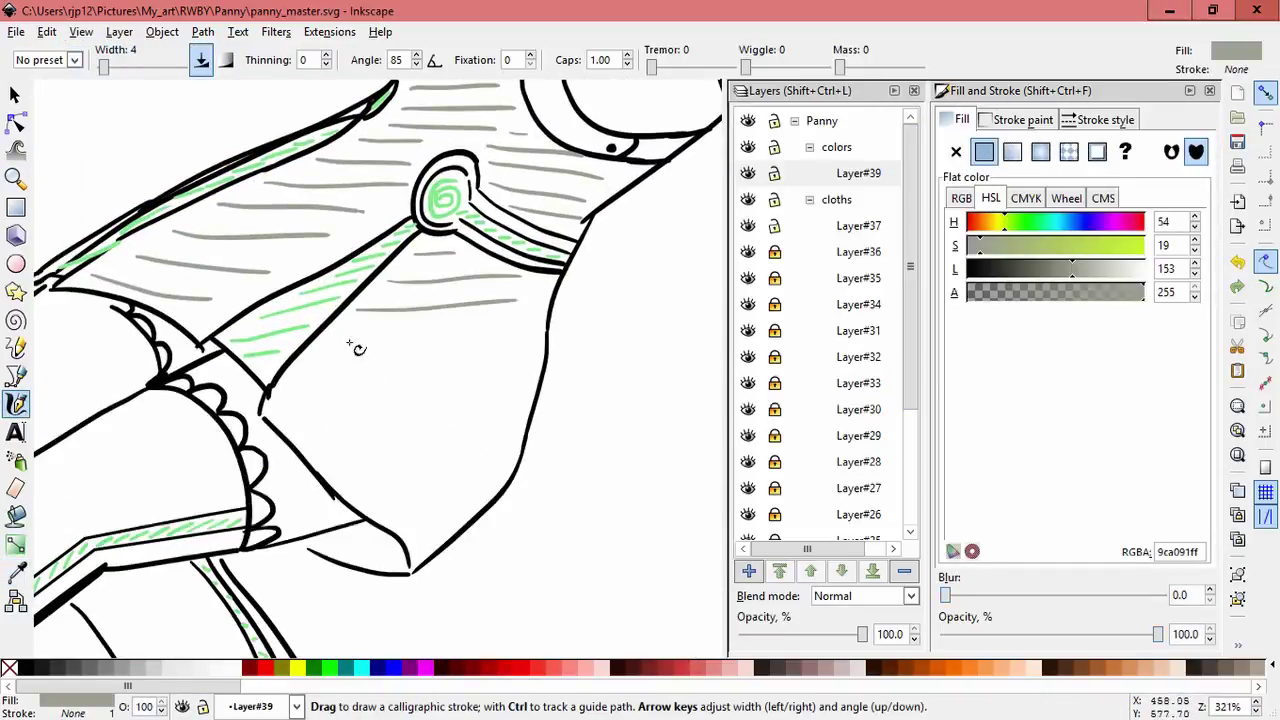
drag(340, 335, 535, 325)
drag(308, 370, 504, 362)
drag(302, 400, 494, 394)
drag(334, 426, 518, 422)
drag(348, 462, 500, 458)
drag(404, 518, 470, 512)
key(space)
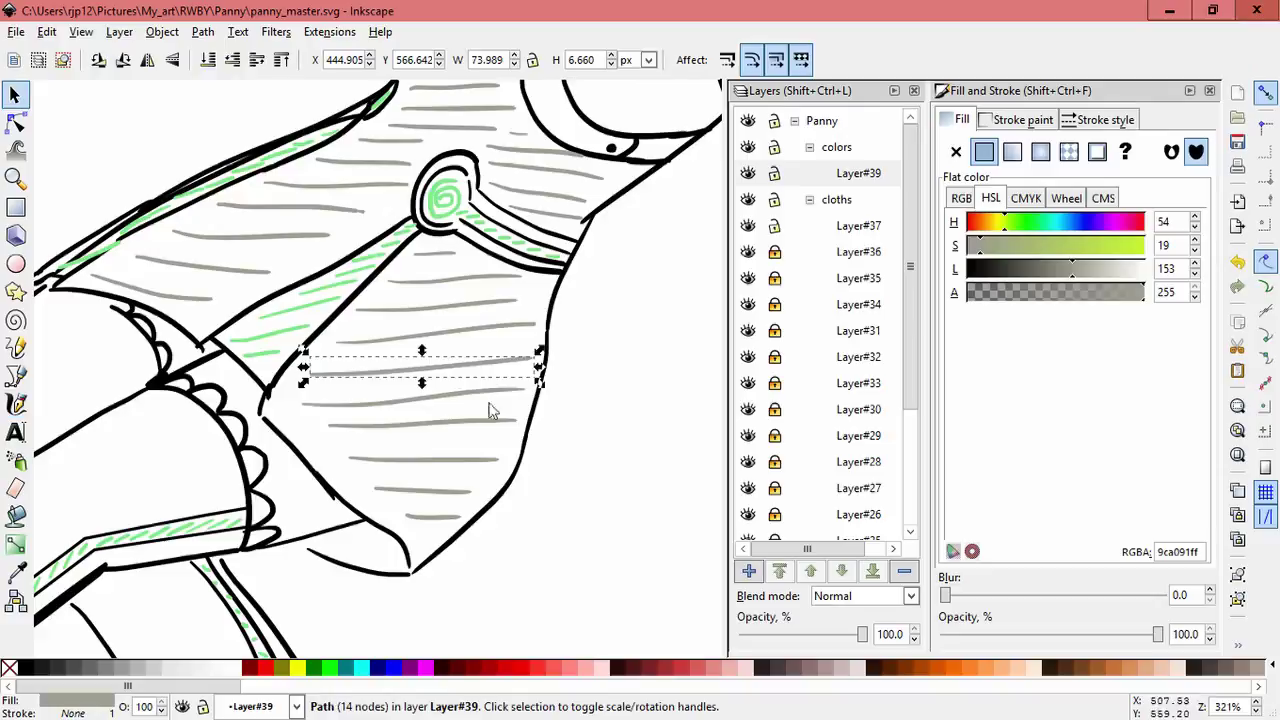
key(Escape)
Hatch the curved strap and the ribbon tail beside it with short grey strokes along their length.
scroll(509, 409, down, 3)
scroll(294, 366, up, 4)
key(space)
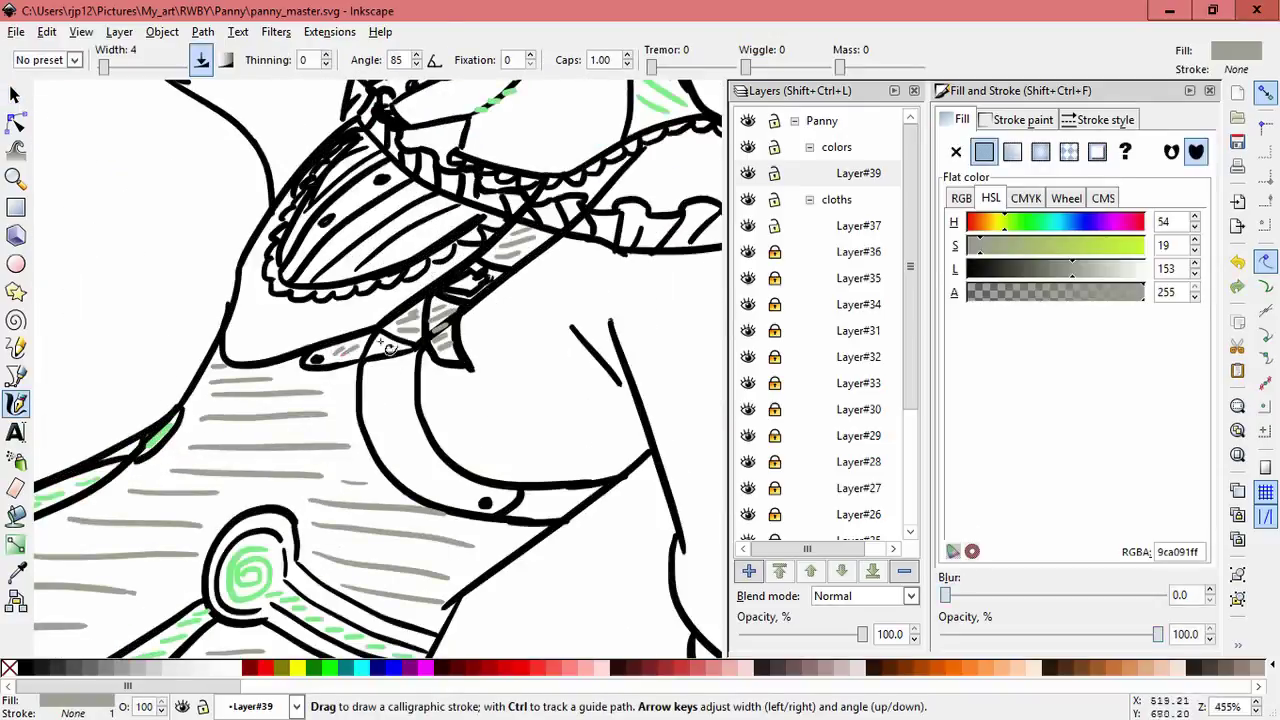
key(ctrl)
key(ctrl)
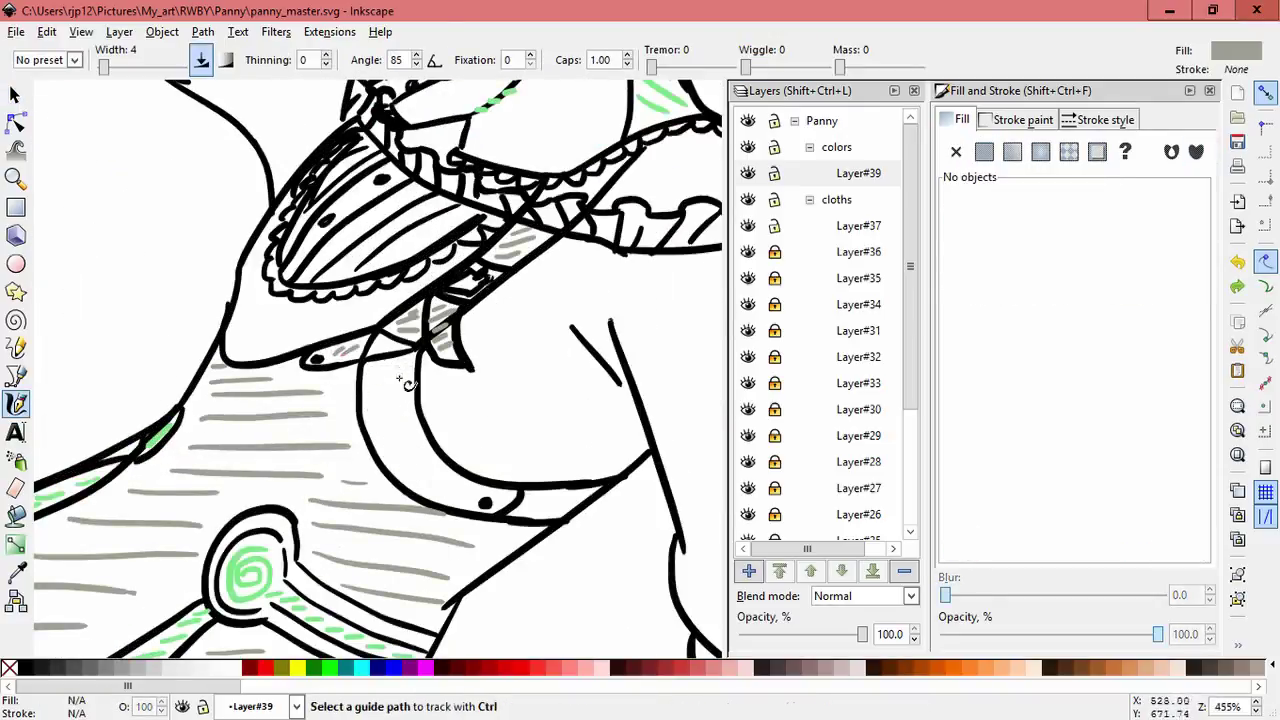
drag(364, 371, 412, 369)
drag(366, 393, 406, 392)
drag(368, 415, 406, 414)
scroll(593, 497, down, 2)
scroll(514, 357, up, 4)
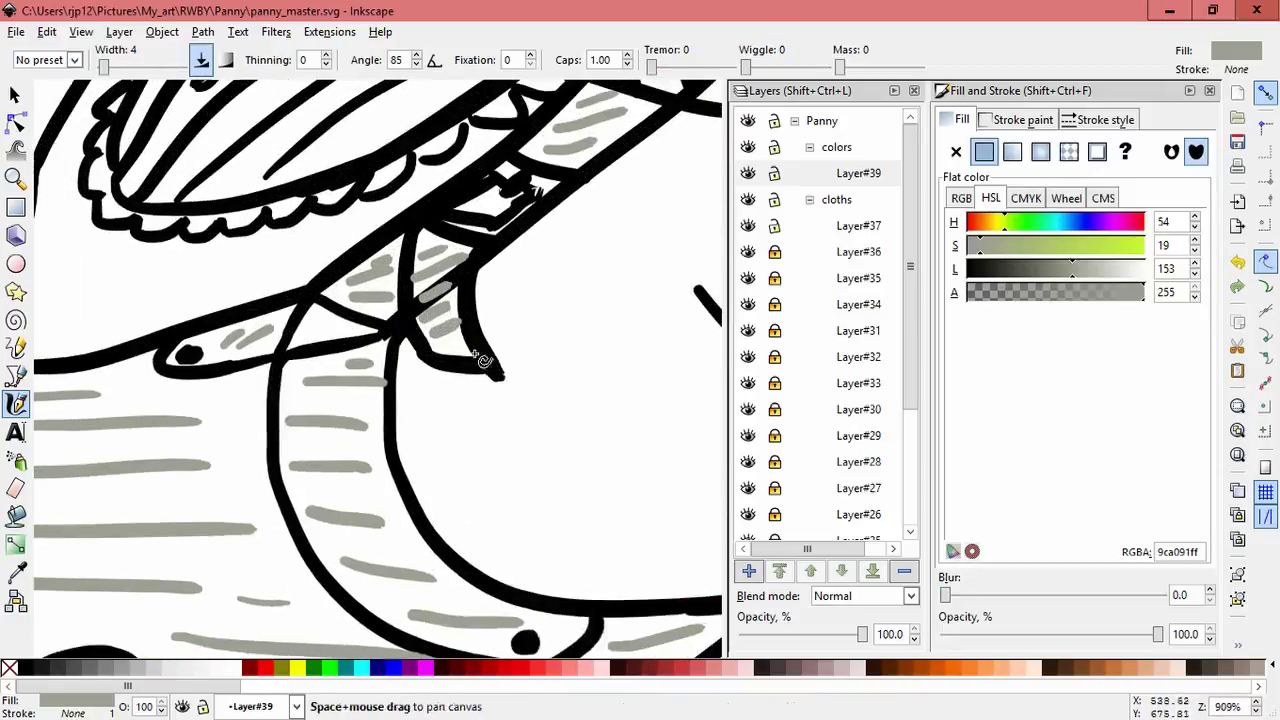
mouse_move(345, 303)
mouse_down()
mouse_move(288, 345)
mouse_move(333, 327)
mouse_up()
key(space)
key(Escape)
scroll(495, 356, down, 6)
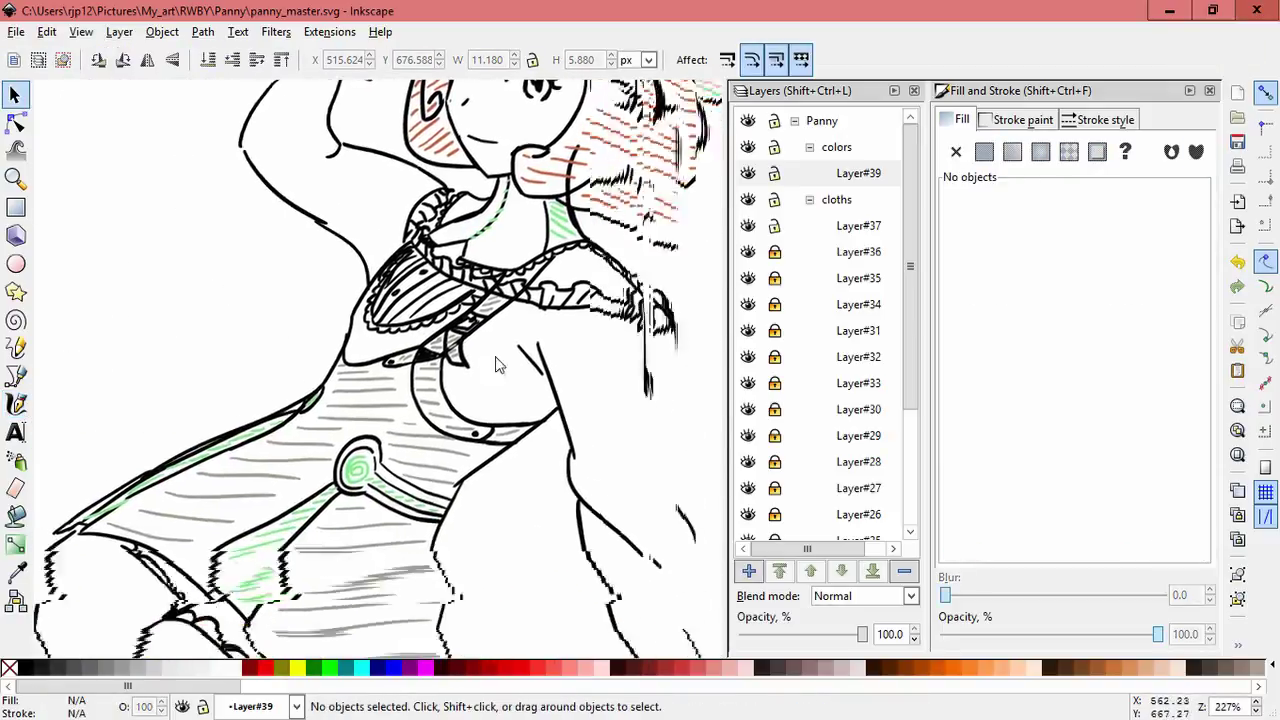
scroll(541, 321, down, 1)
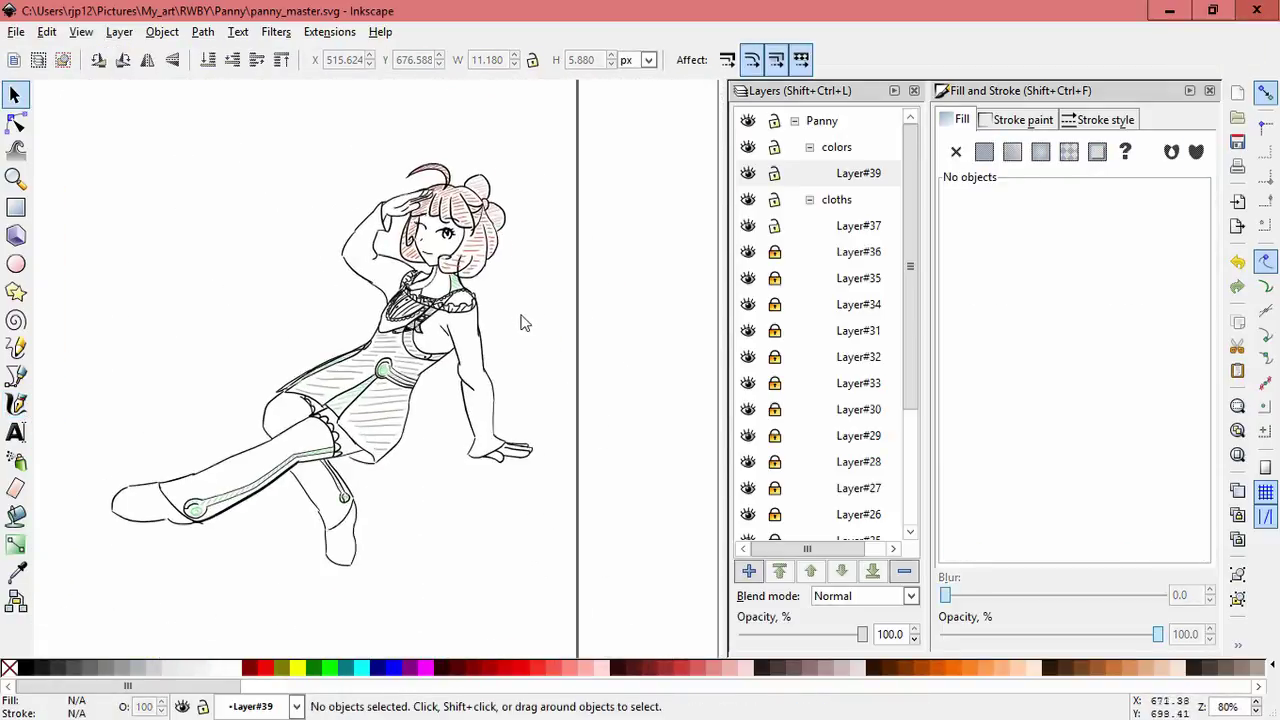
Unlock all the locked layers in the cloths group and the sketch group.
scroll(534, 297, down, 2)
drag(774, 252, 776, 530)
scroll(785, 413, down, 3)
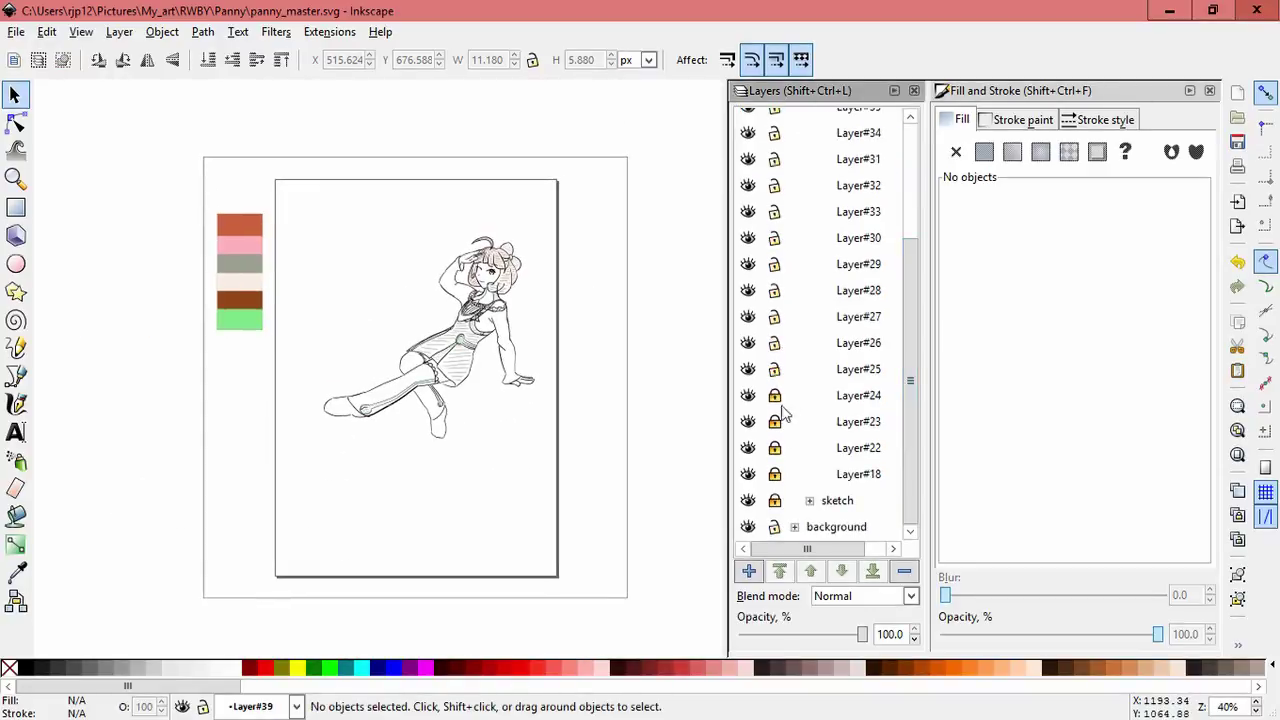
mouse_move(785, 413)
mouse_down()
mouse_move(785, 340)
mouse_move(776, 395)
mouse_up()
scroll(820, 330, up, 10)
Change the page orientation to landscape in Document Properties.
drag(290, 200, 569, 217)
key(Escape)
click(16, 32)
click(126, 289)
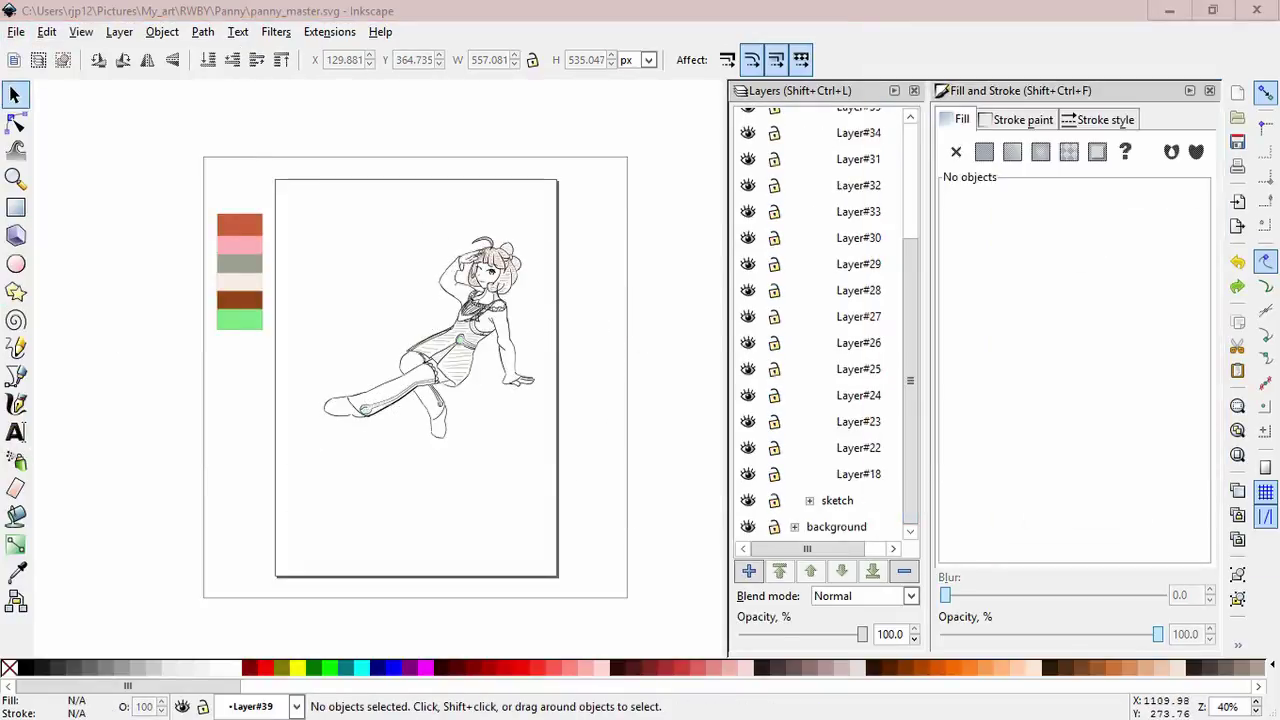
Expand the background group and resize the rectangle on the white layer to surround the landscape page.
click(794, 526)
drag(398, 215, 460, 276)
click(162, 32)
click(200, 403)
scroll(560, 370, down, 3)
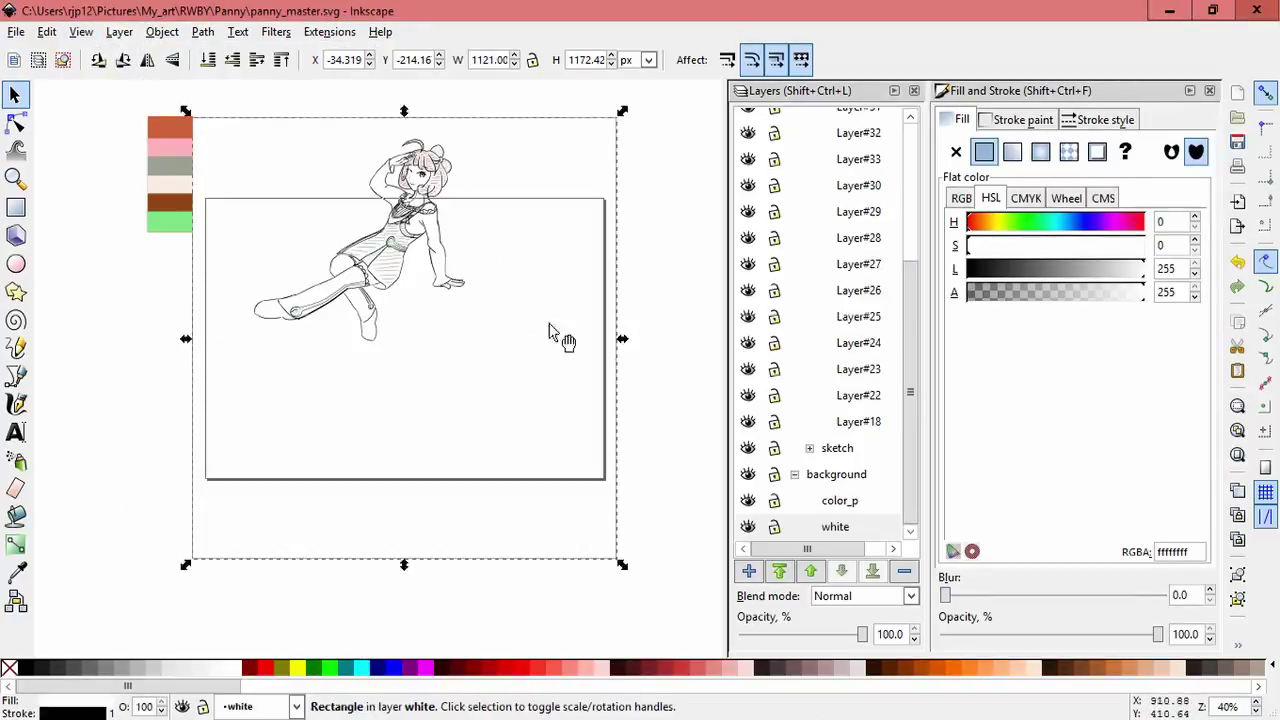
drag(623, 329, 671, 346)
Move the palette swatches down beside the landscape page and lock the background group.
click(218, 200)
scroll(400, 60, down, 2)
click(774, 474)
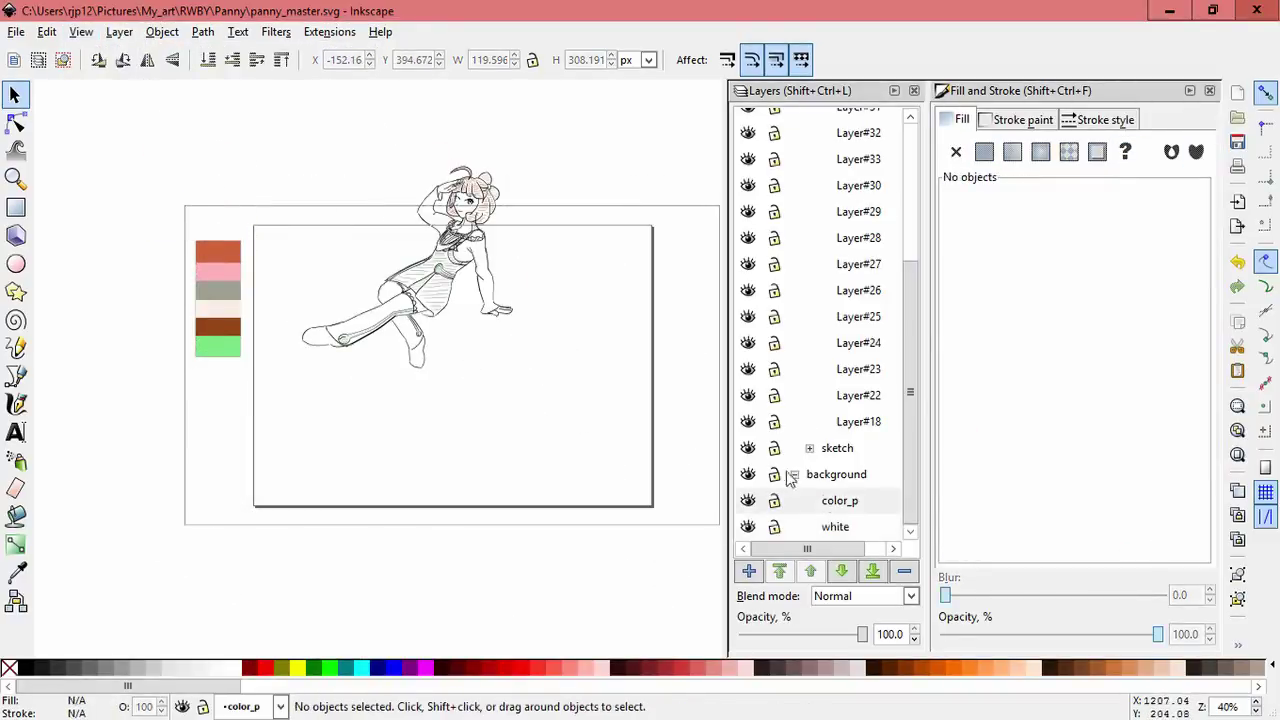
Select the figure across all layers, scale it to about 715 by 687 px within the landscape page, and save the file.
key(ctrl+alt+a)
drag(513, 227, 576, 323)
mouse_move(445, 318)
mouse_down()
mouse_move(323, 258)
mouse_move(386, 289)
mouse_up()
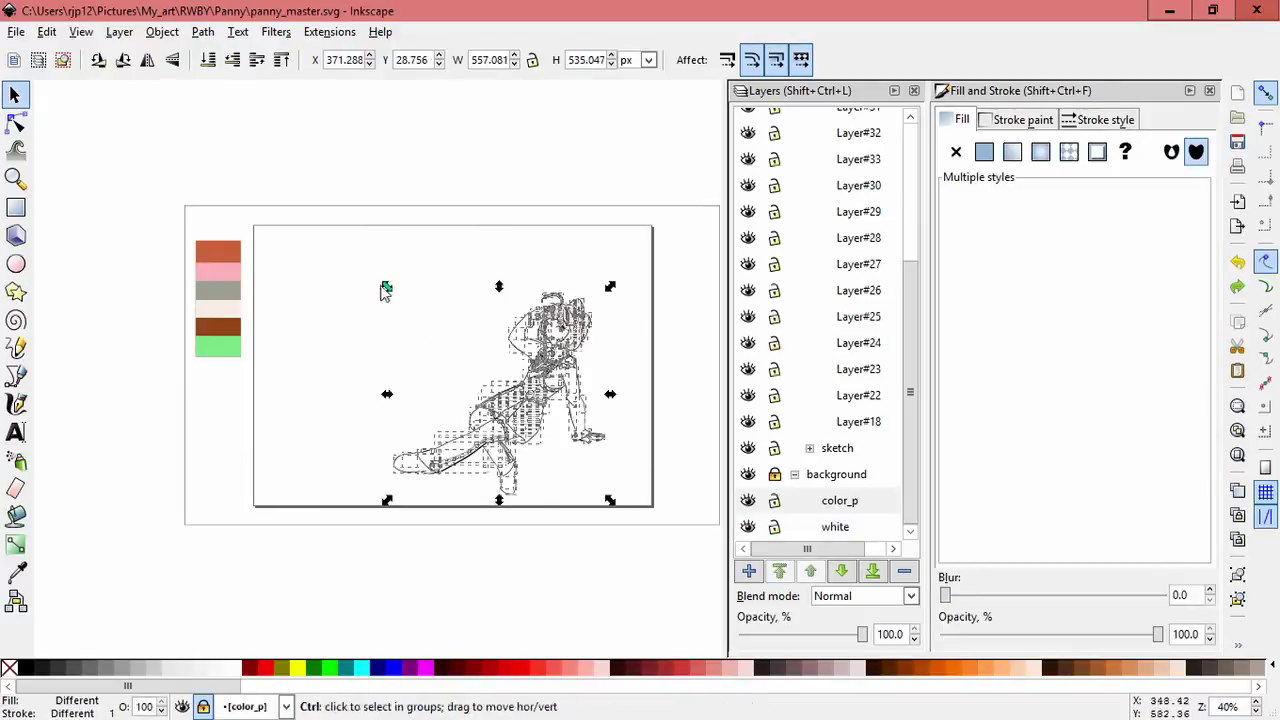
click(437, 277)
click(623, 325)
key(5)
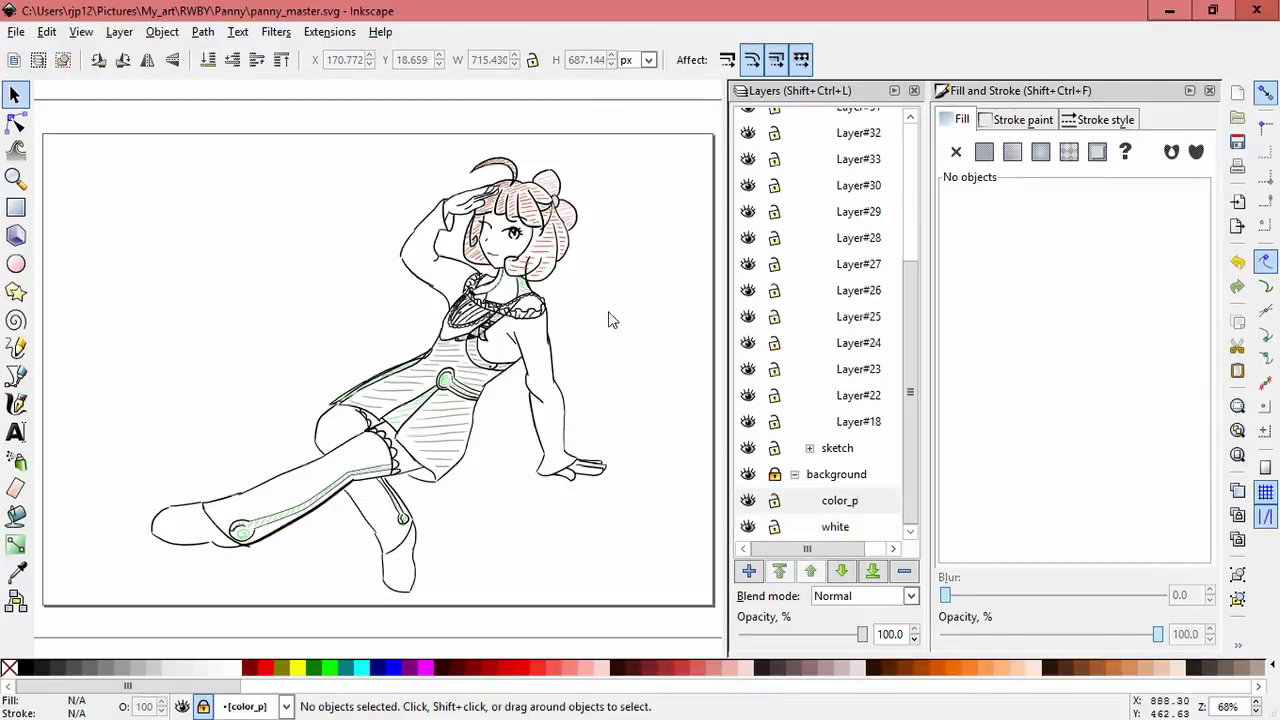
key(ctrl+s)
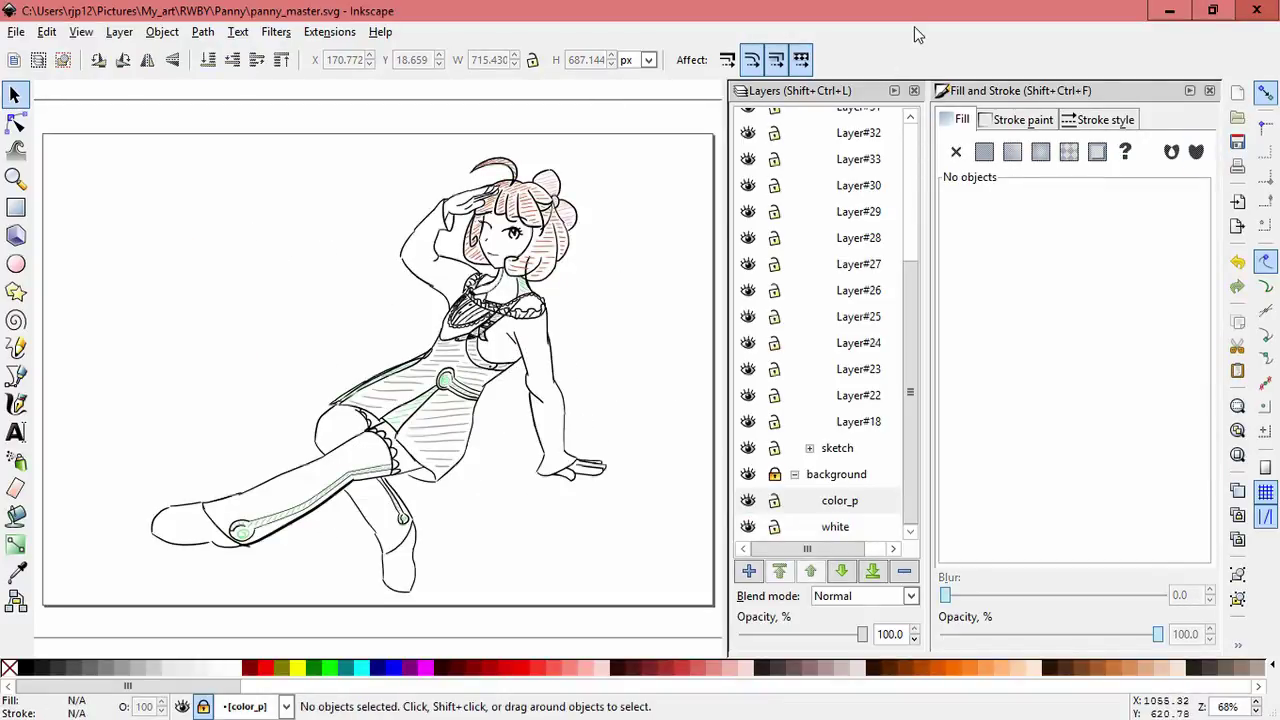